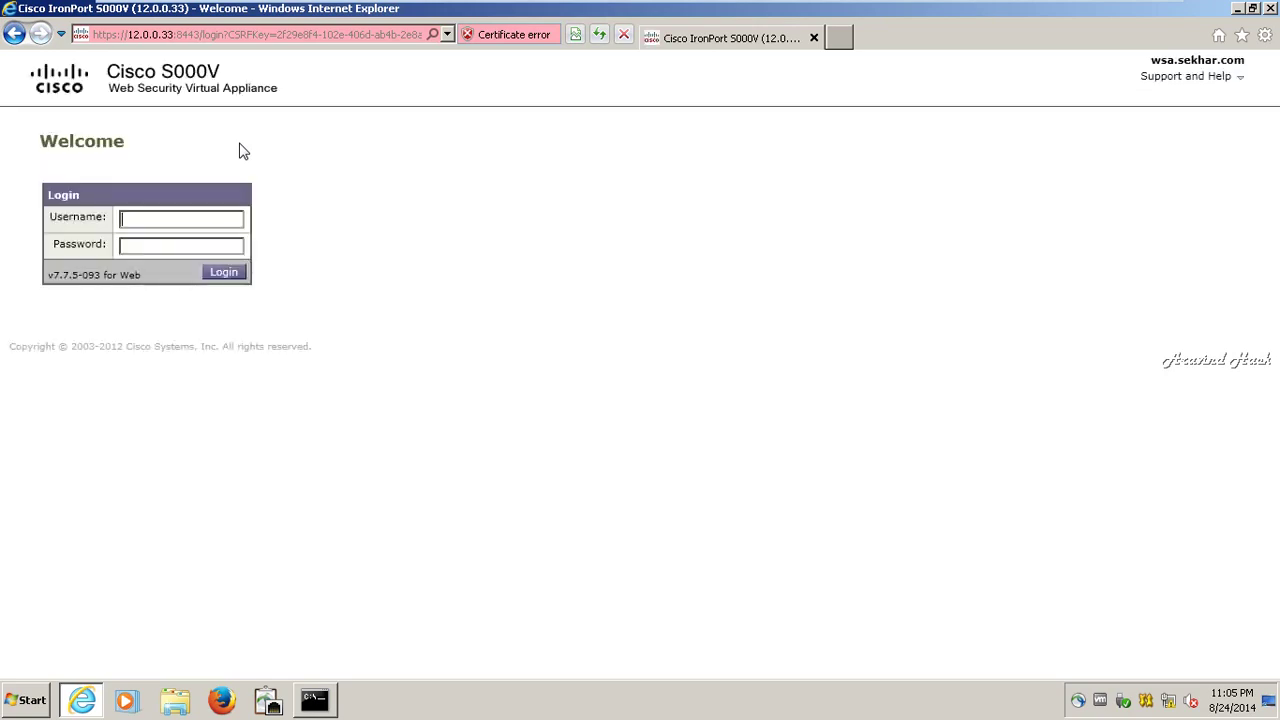
# - Log in to the appliance with the admin username and its password to reach the Overview dashboard
pyautogui.write('admin')
pyautogui.press('Tab')
pyautogui.write('ironport')
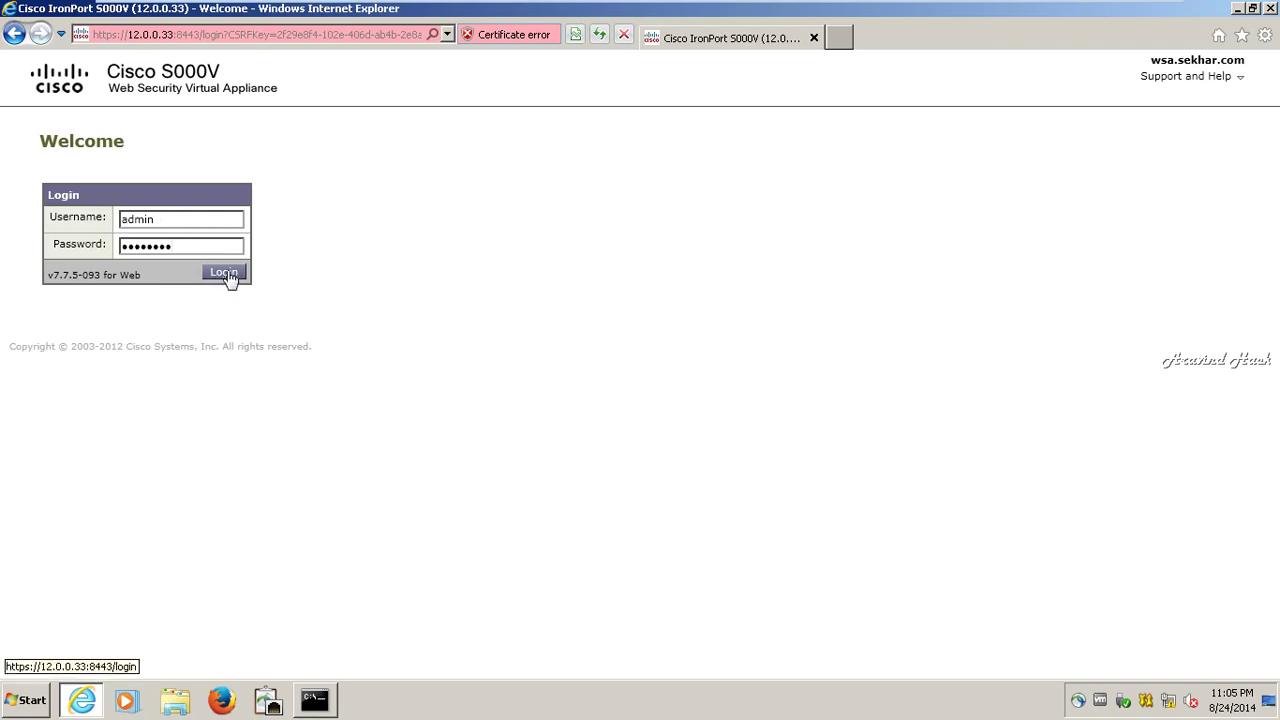
pyautogui.click(228, 275)
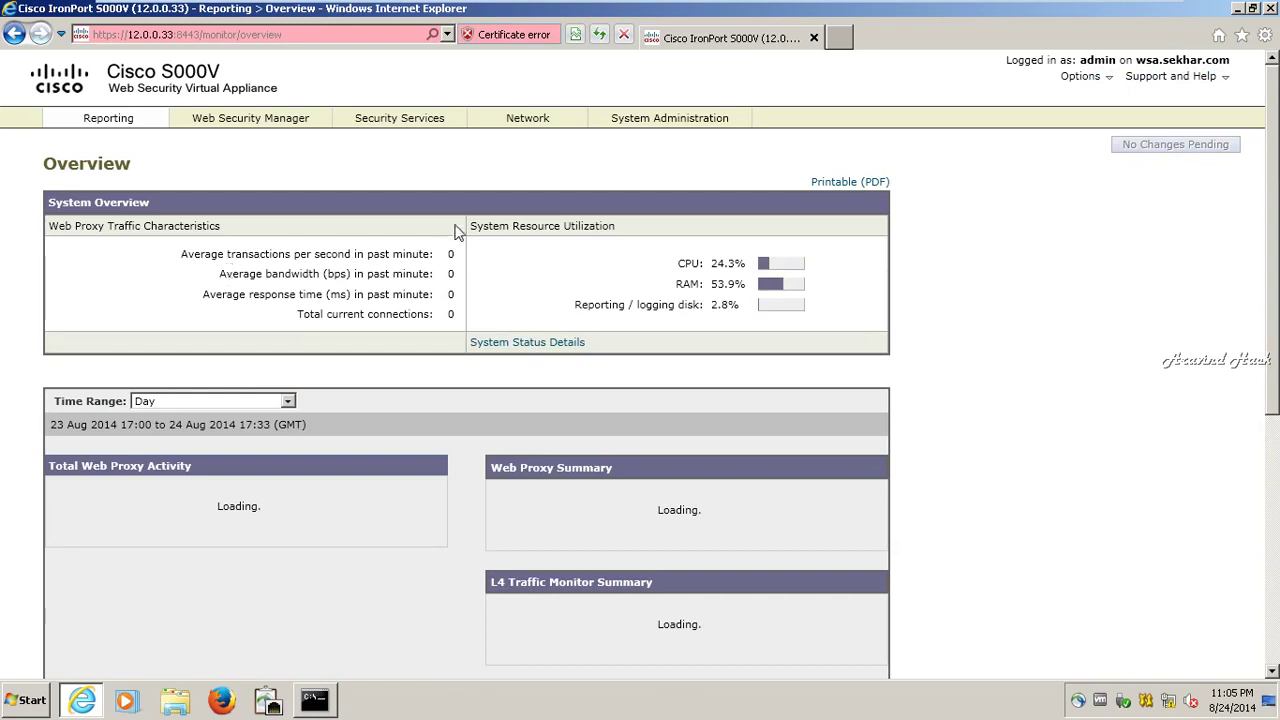
pyautogui.moveTo(506, 120)
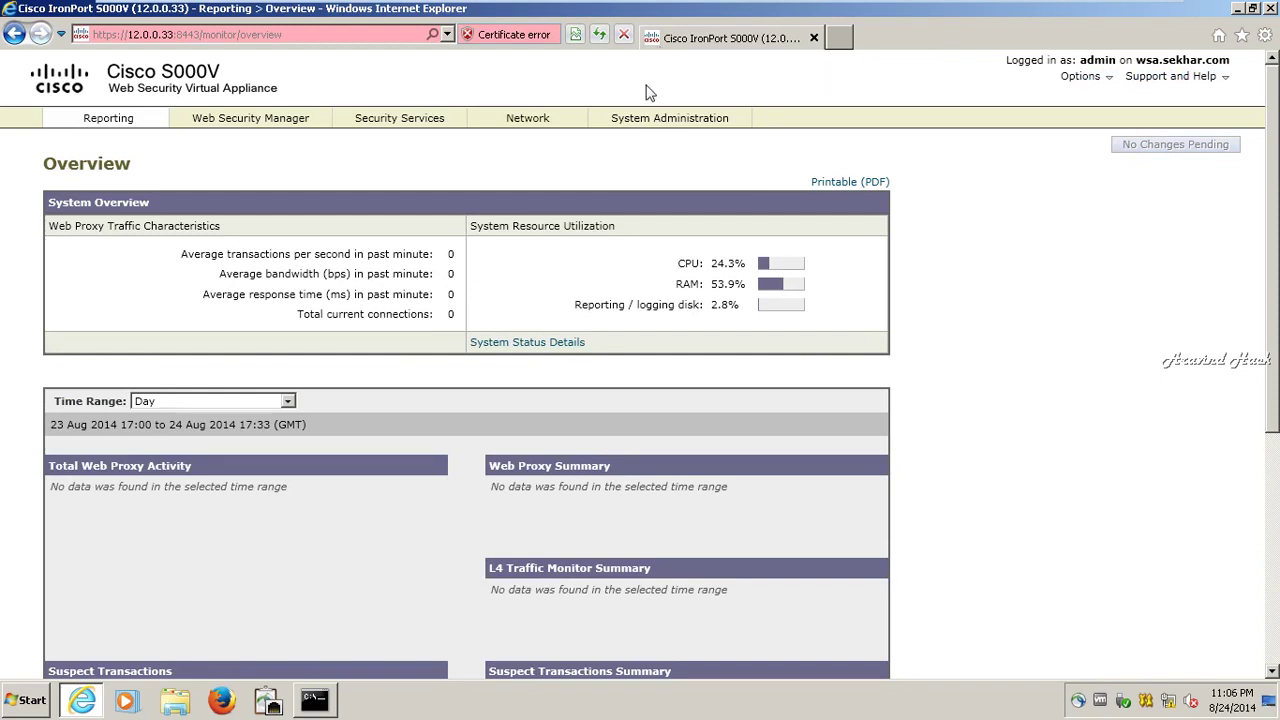
pyautogui.moveTo(640, 118)
pyautogui.moveTo(363, 113)
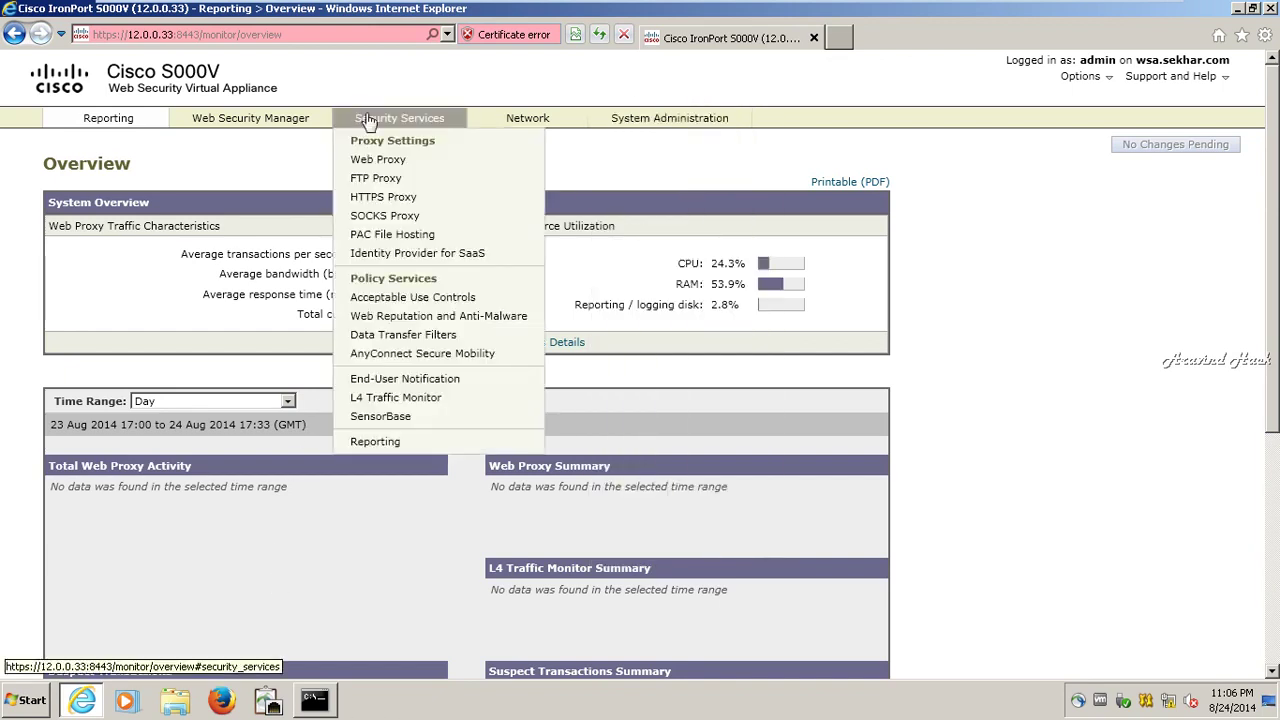
# - Open the End-User Notification page and start editing its settings
pyautogui.click(384, 378)
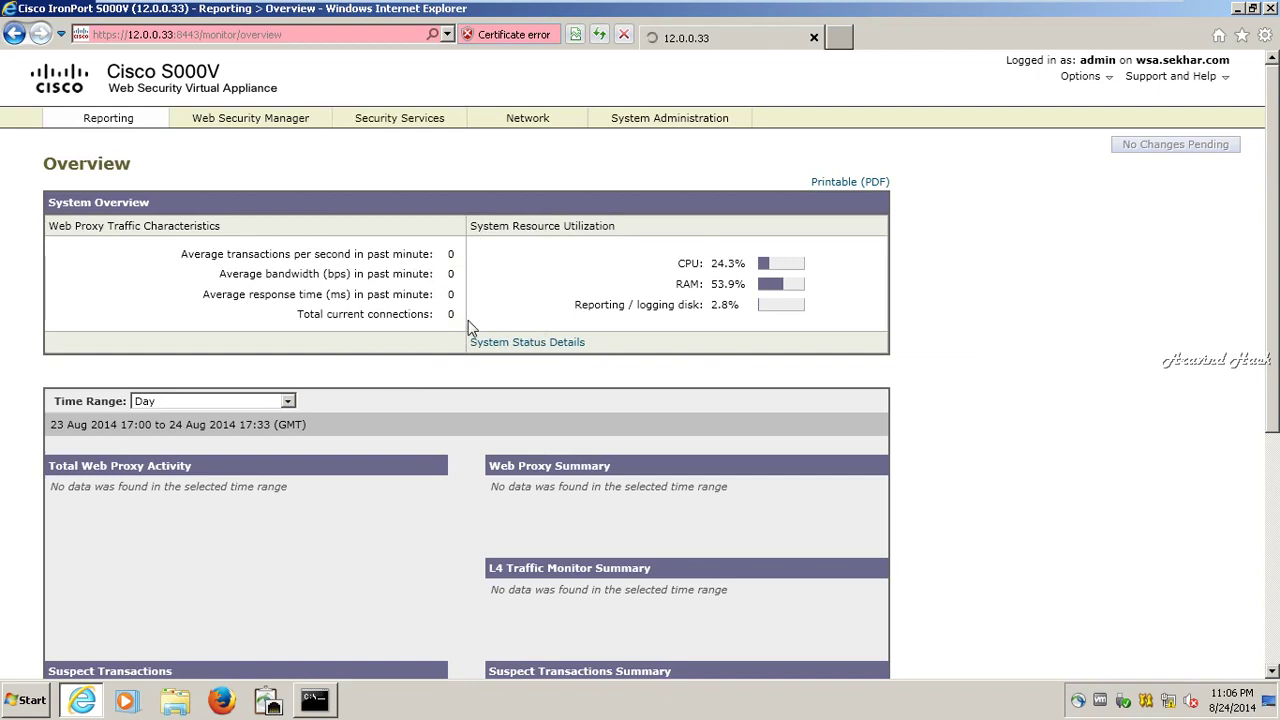
pyautogui.scroll(-1, 468, 320)
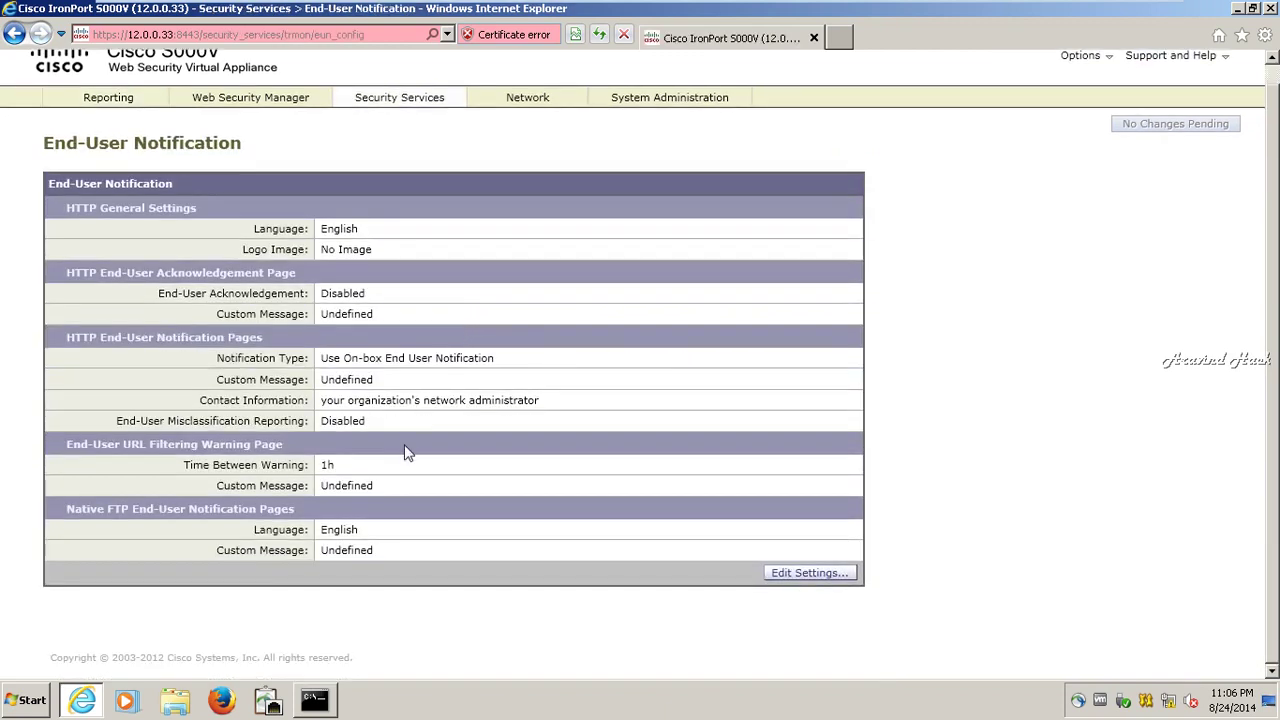
pyautogui.click(822, 573)
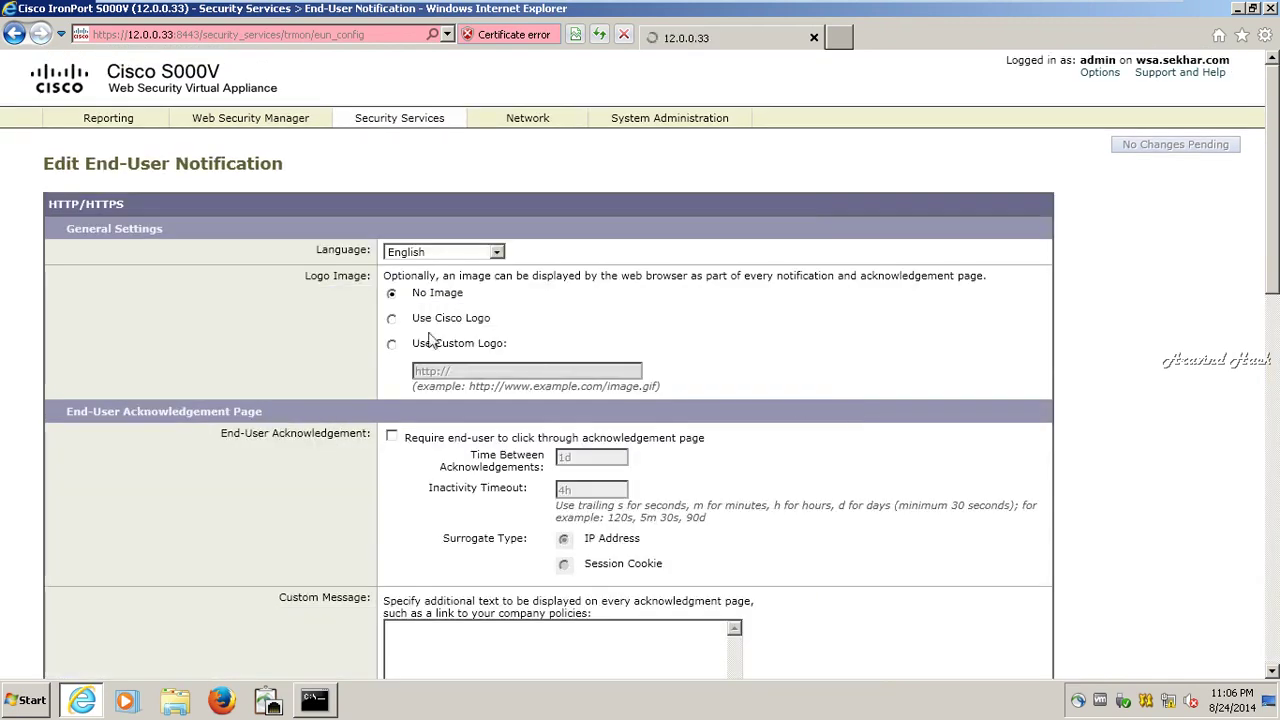
# - Select Use Cisco Logo, require the click-through acknowledgement page, and submit the settings
pyautogui.click(392, 319)
pyautogui.scroll(-2, 397, 328)
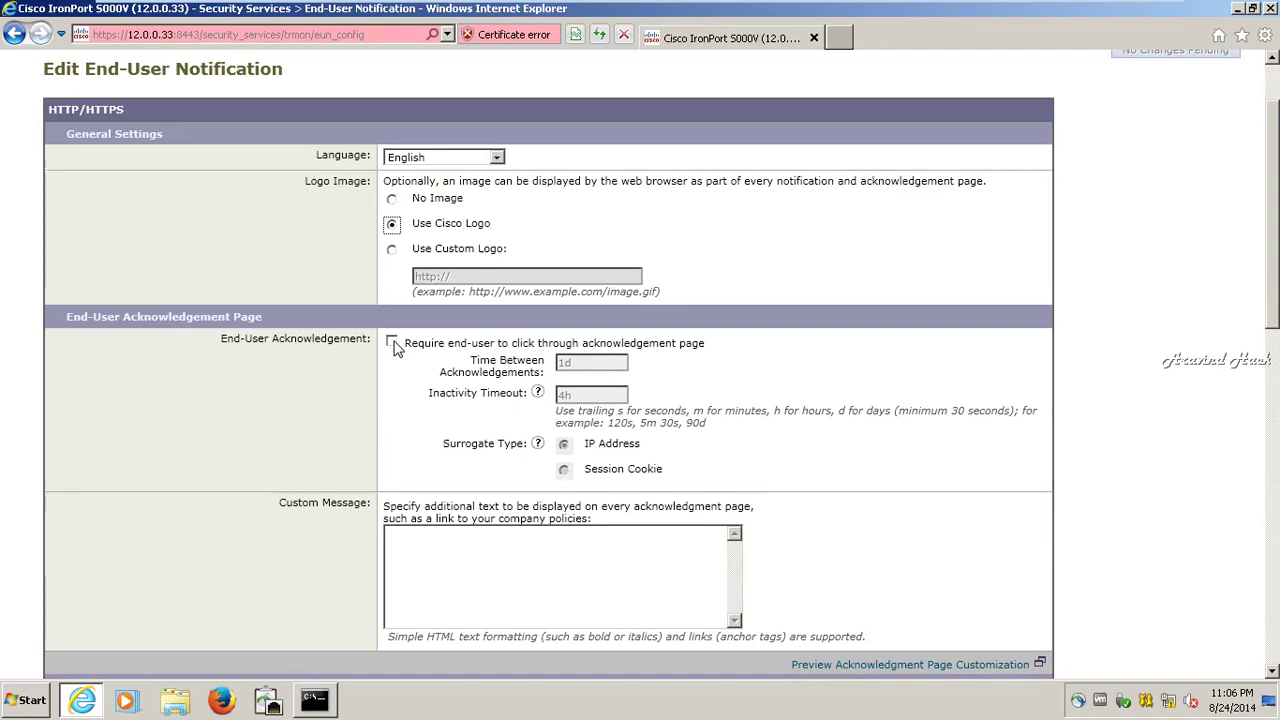
pyautogui.click(392, 343)
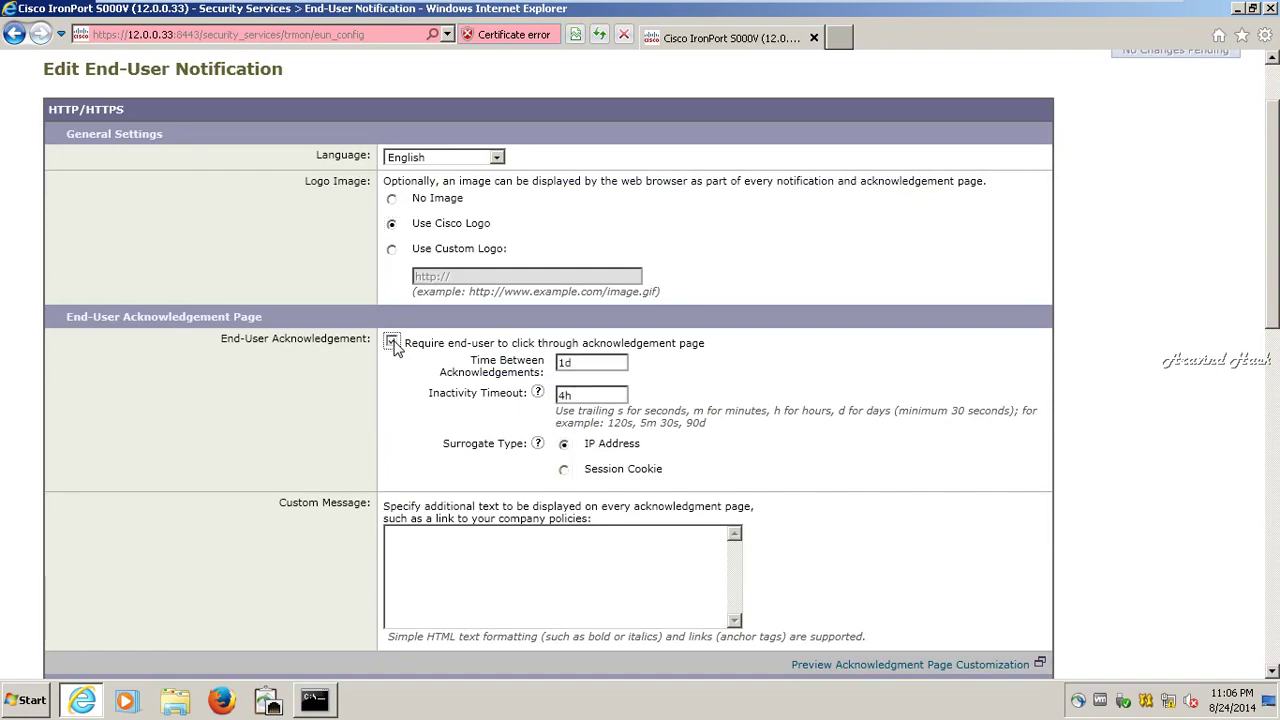
pyautogui.scroll(-6, 395, 342)
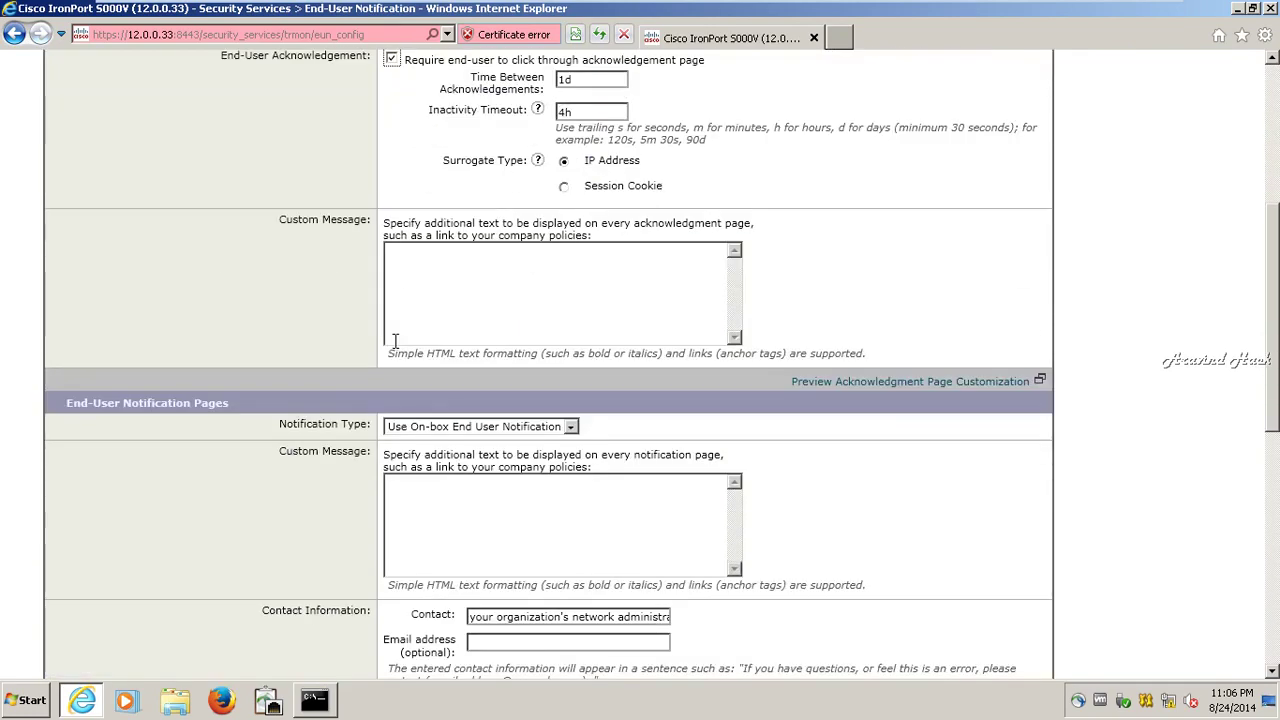
pyautogui.scroll(2, 395, 341)
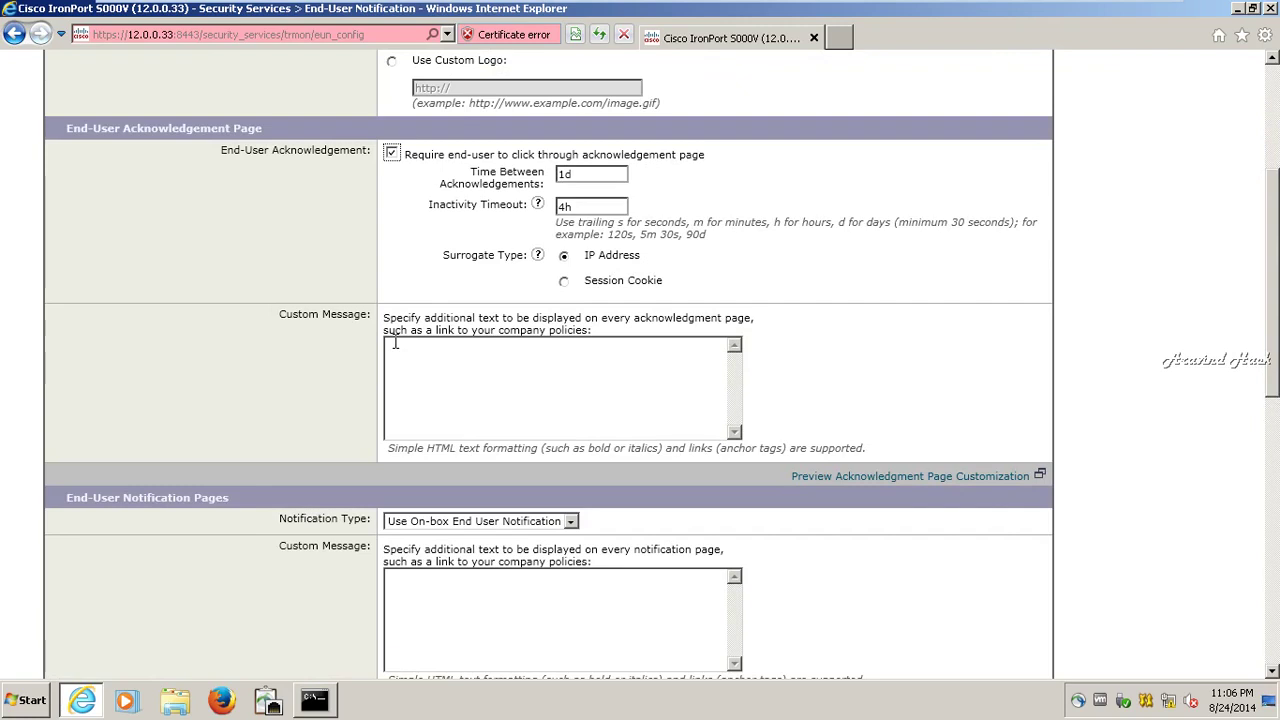
pyautogui.scroll(-6, 395, 343)
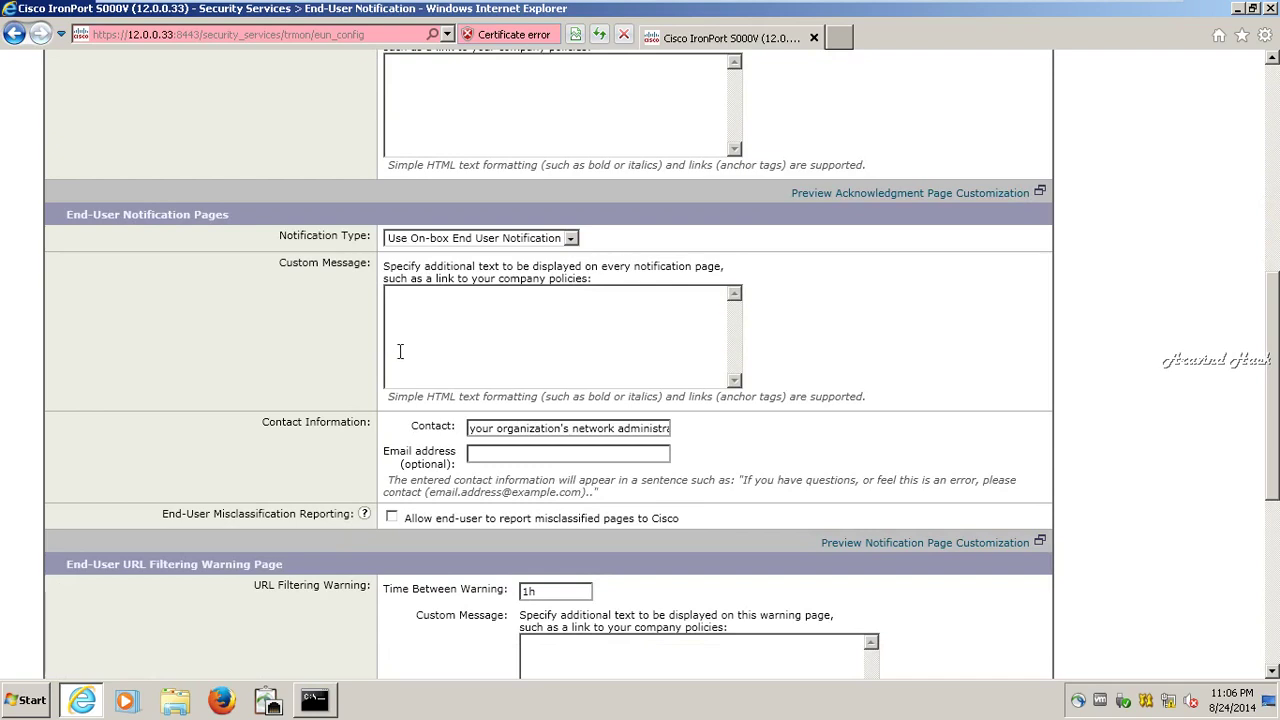
pyautogui.scroll(6, 399, 351)
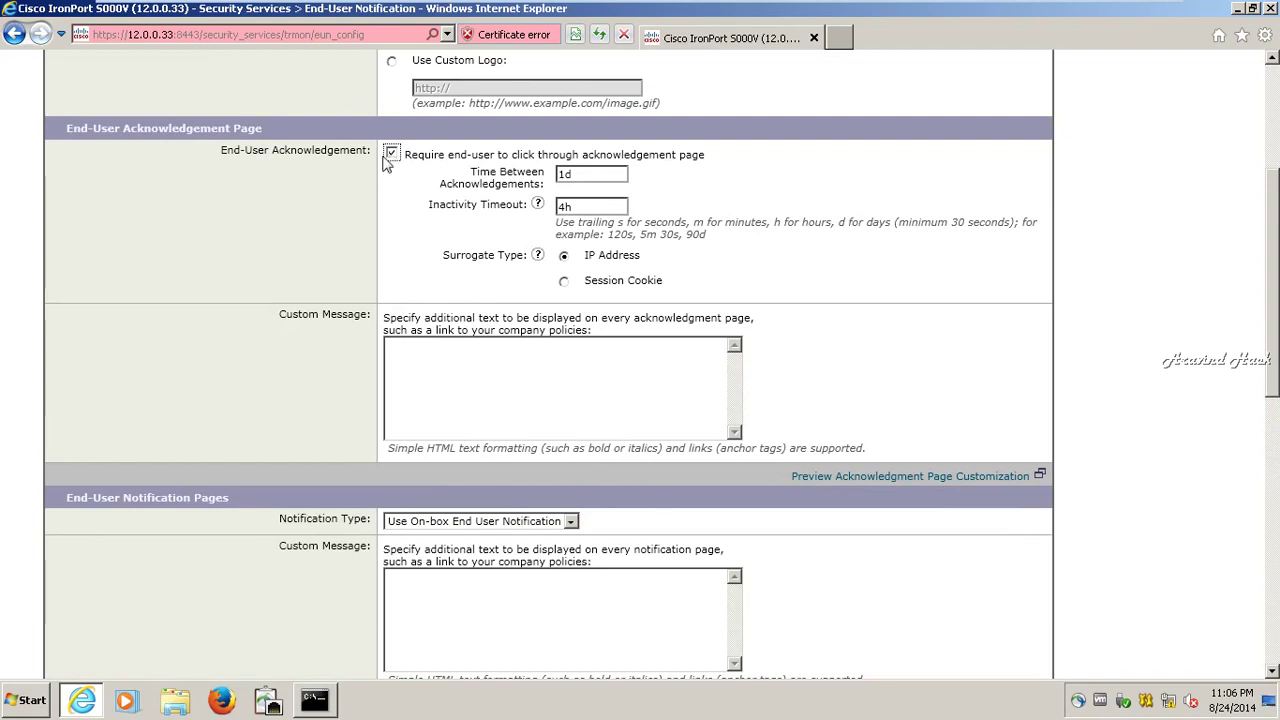
pyautogui.scroll(-5, 430, 355)
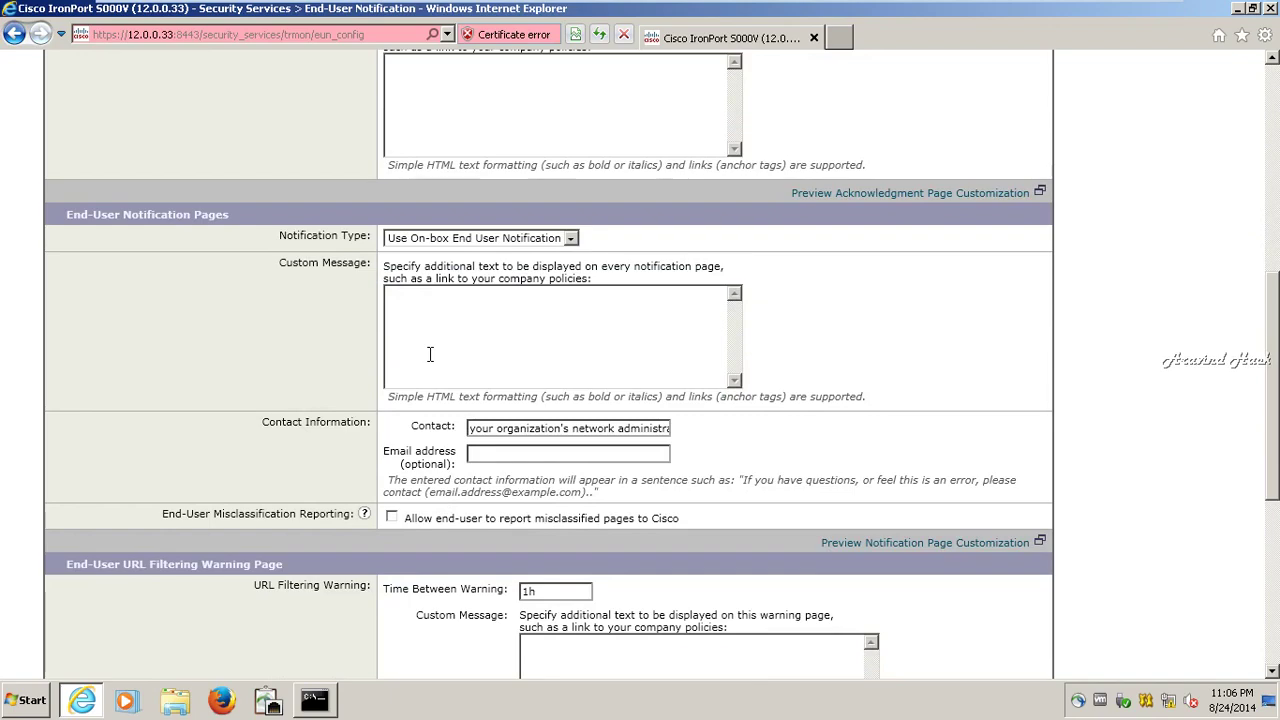
pyautogui.scroll(-7, 430, 355)
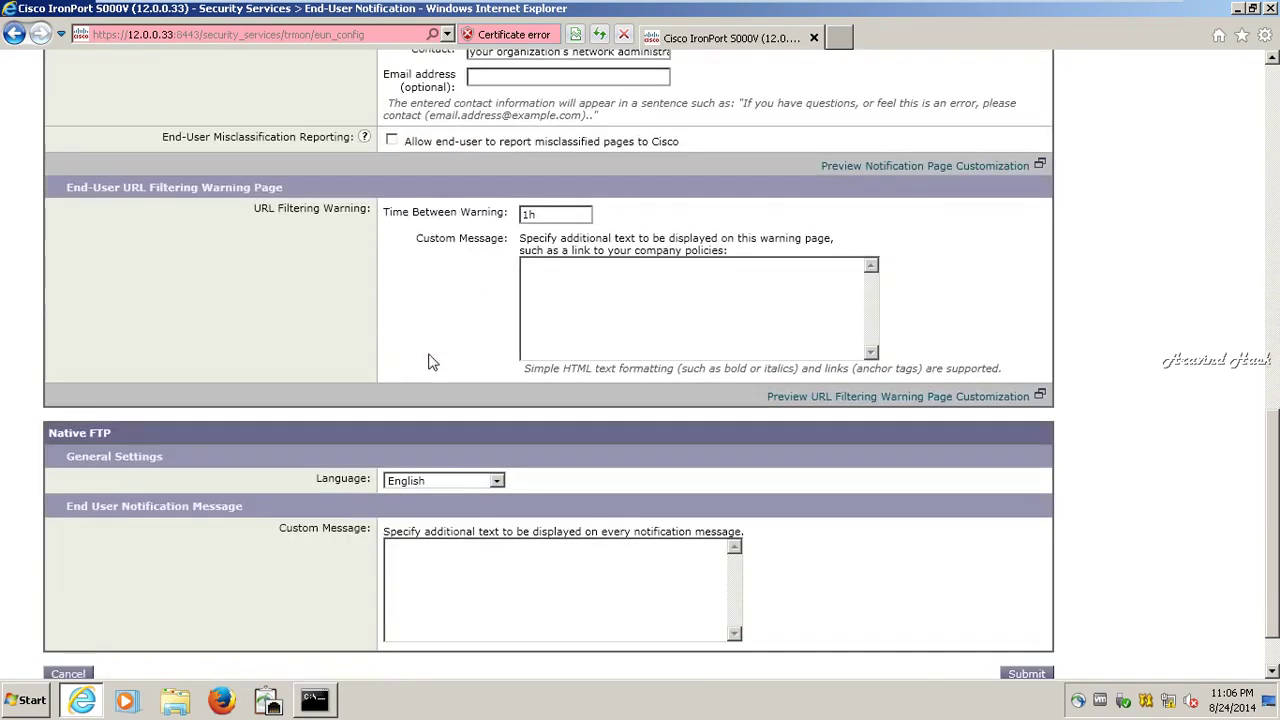
pyautogui.scroll(5, 430, 361)
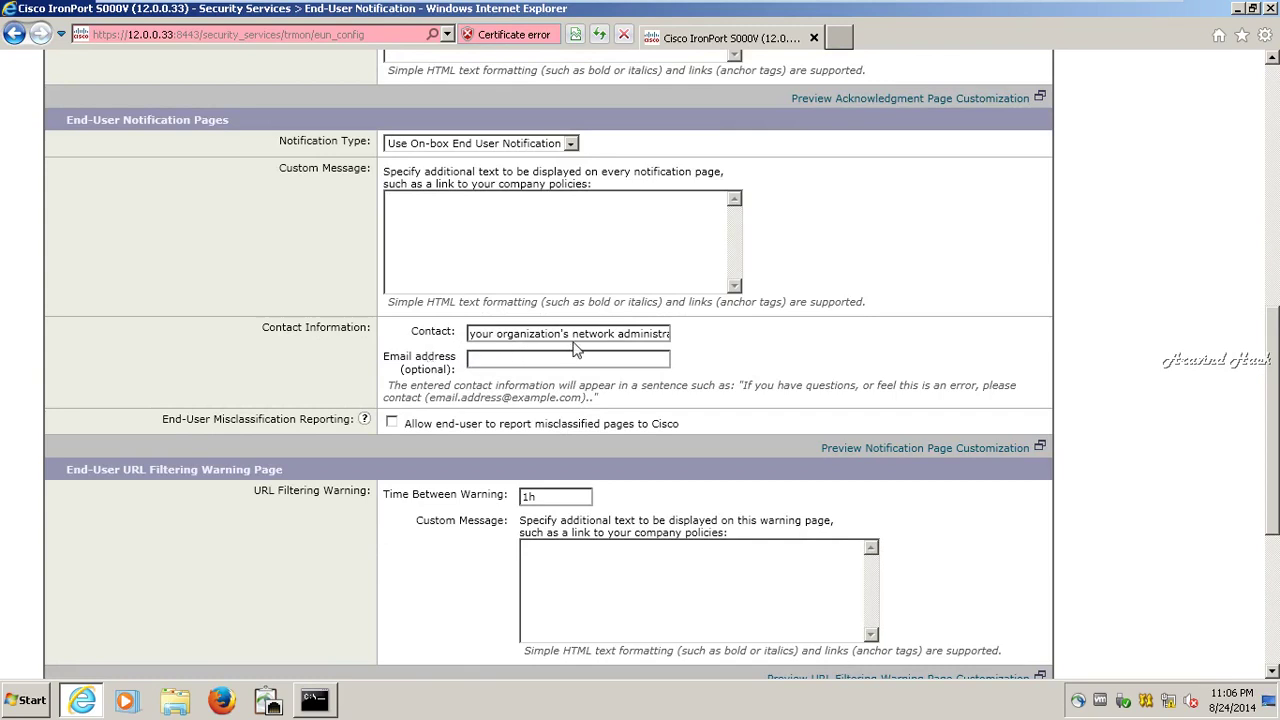
pyautogui.scroll(-3, 575, 348)
pyautogui.scroll(-2, 574, 344)
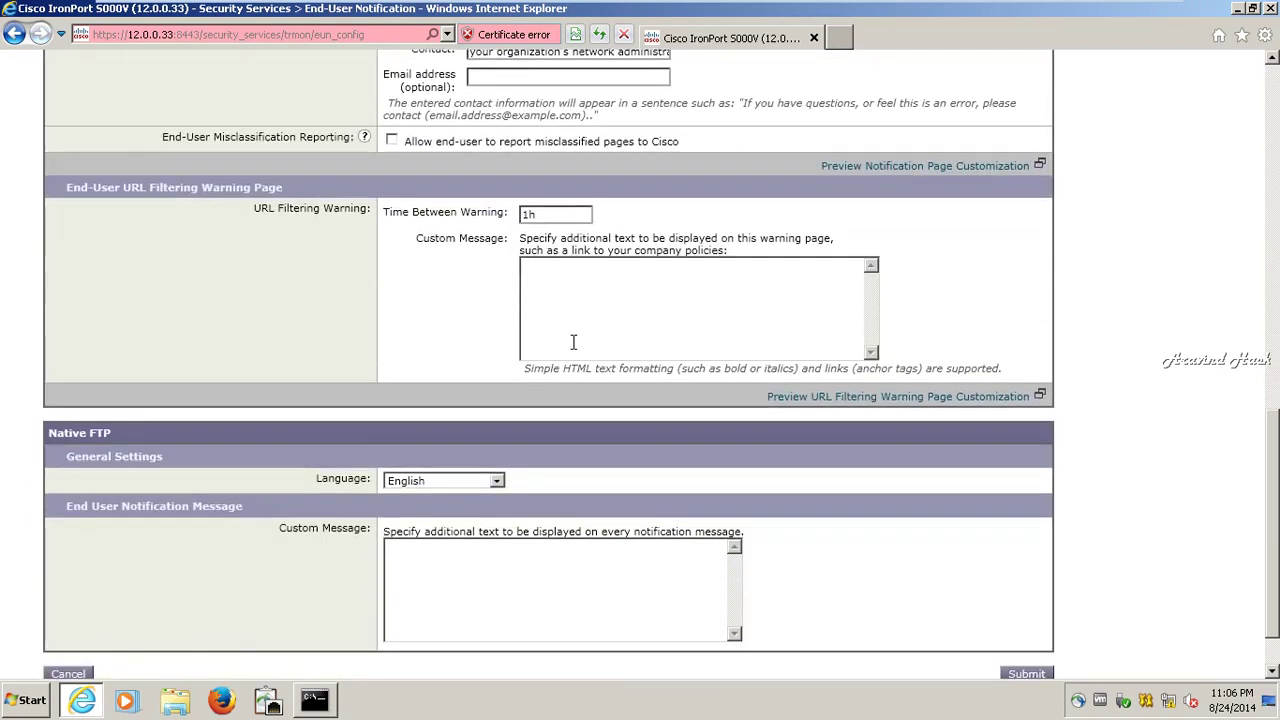
pyautogui.scroll(-1, 572, 343)
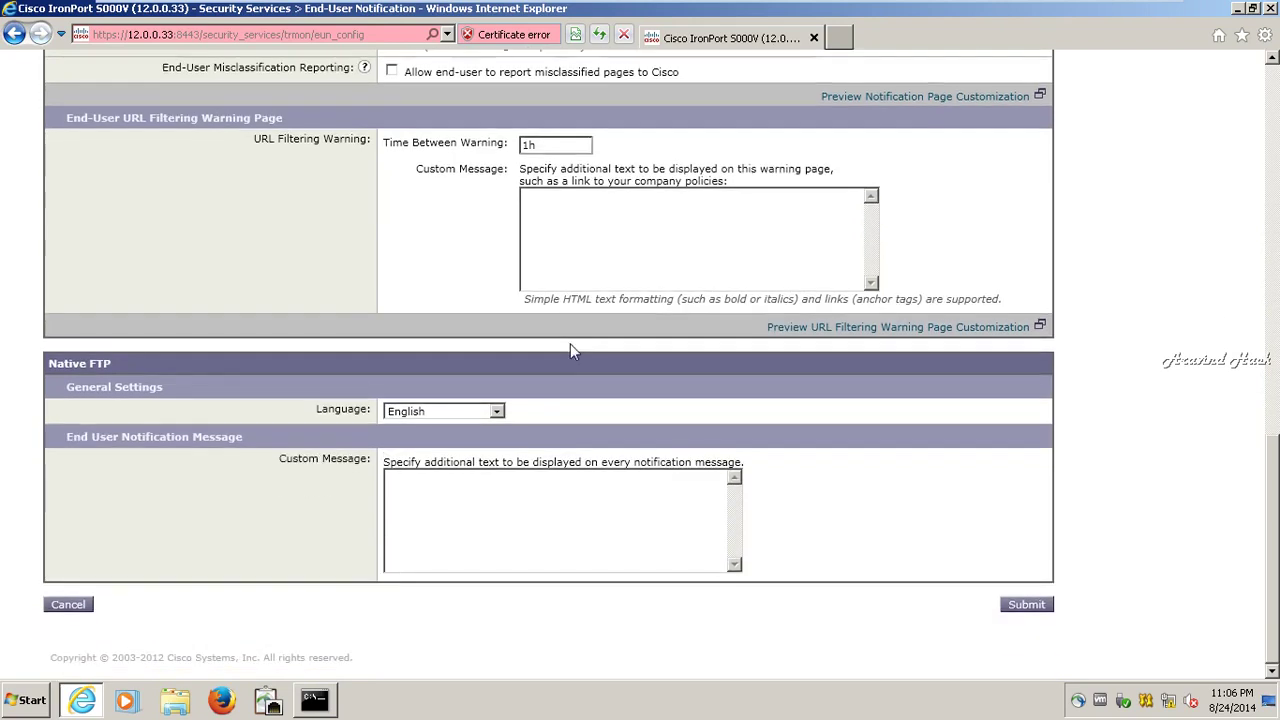
pyautogui.click(1022, 606)
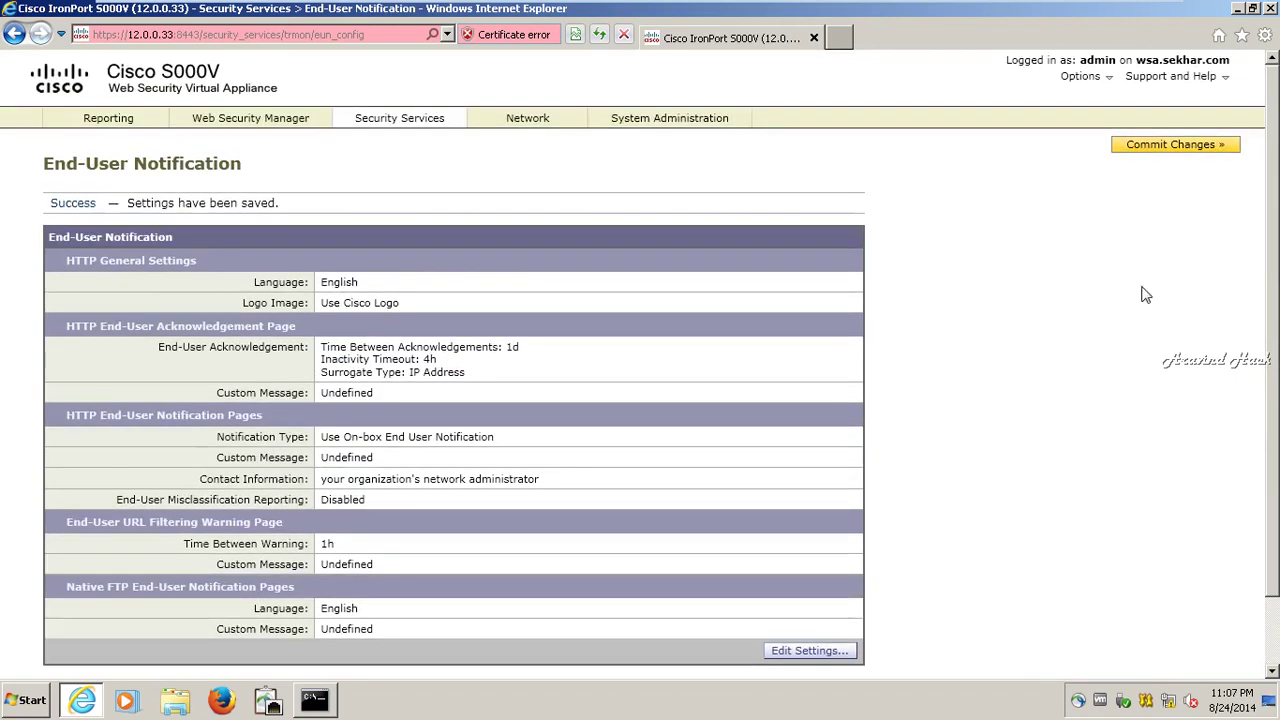
# - Commit the notification changes and open the Web Security Manager Identities list
pyautogui.click(1180, 145)
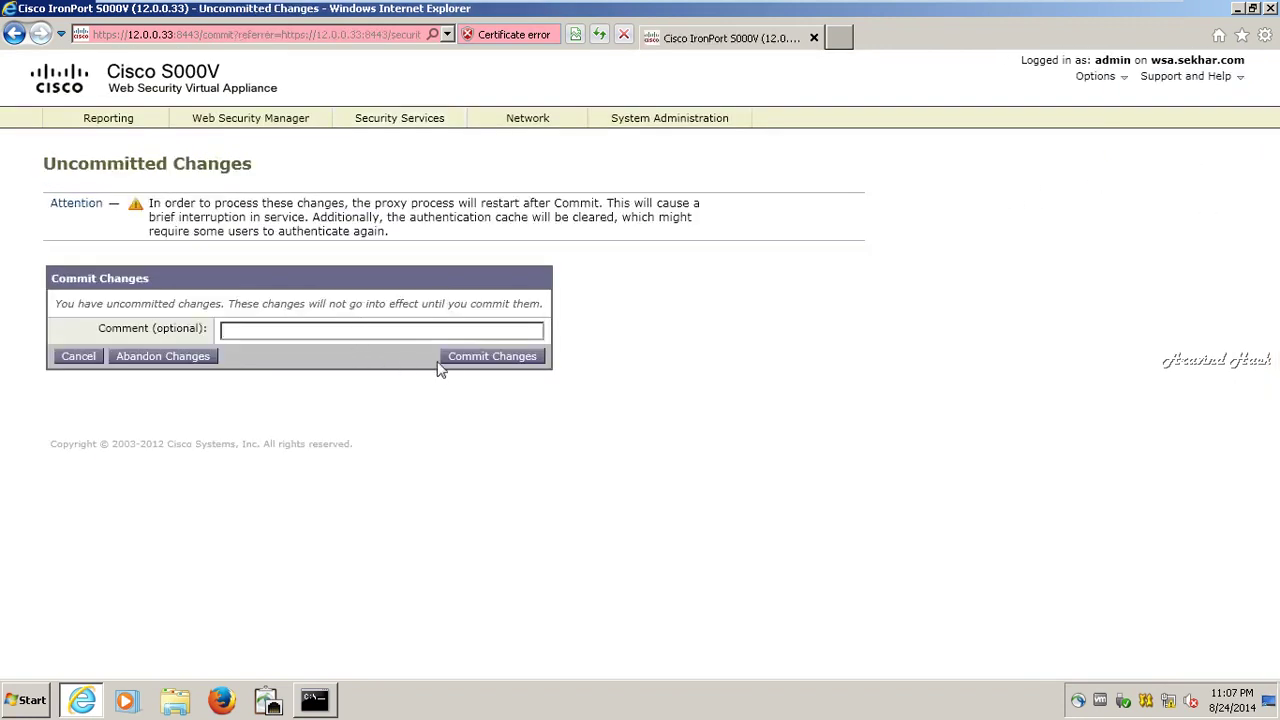
pyautogui.click(456, 362)
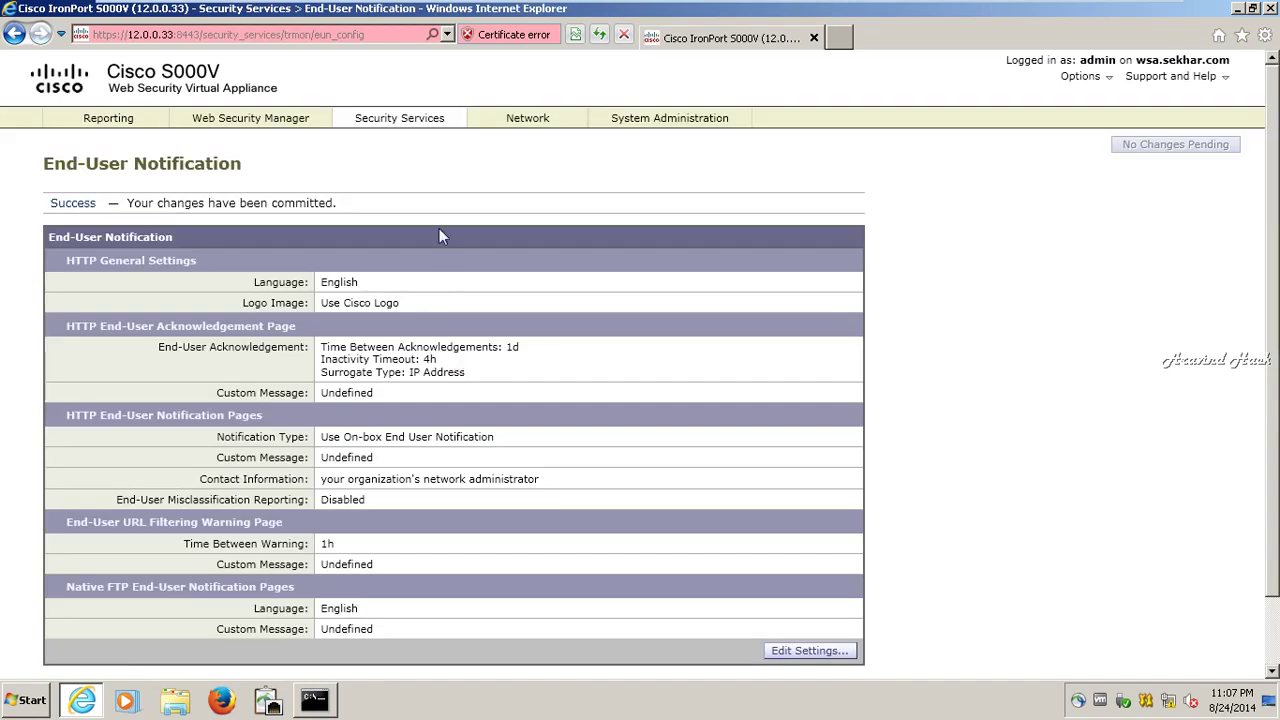
pyautogui.click(205, 119)
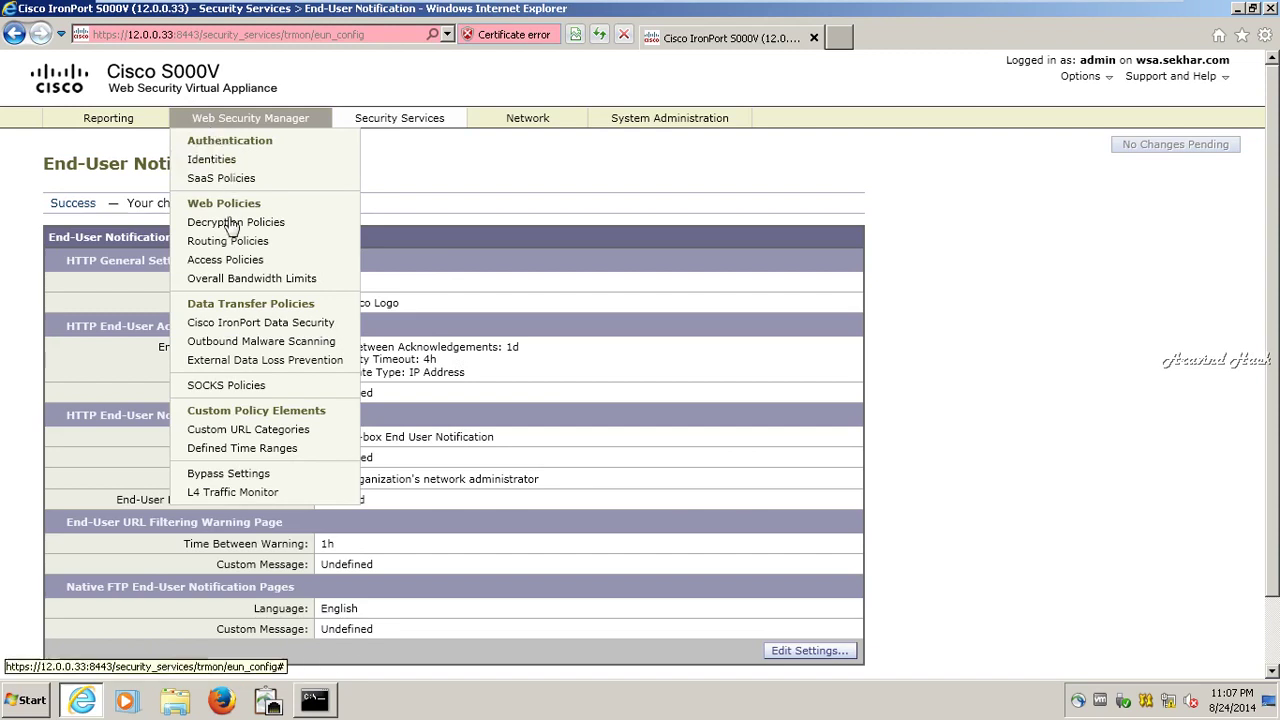
pyautogui.click(226, 162)
# - Switch to the Windows XP Professional virtual machine
pyautogui.moveTo(806, 12)
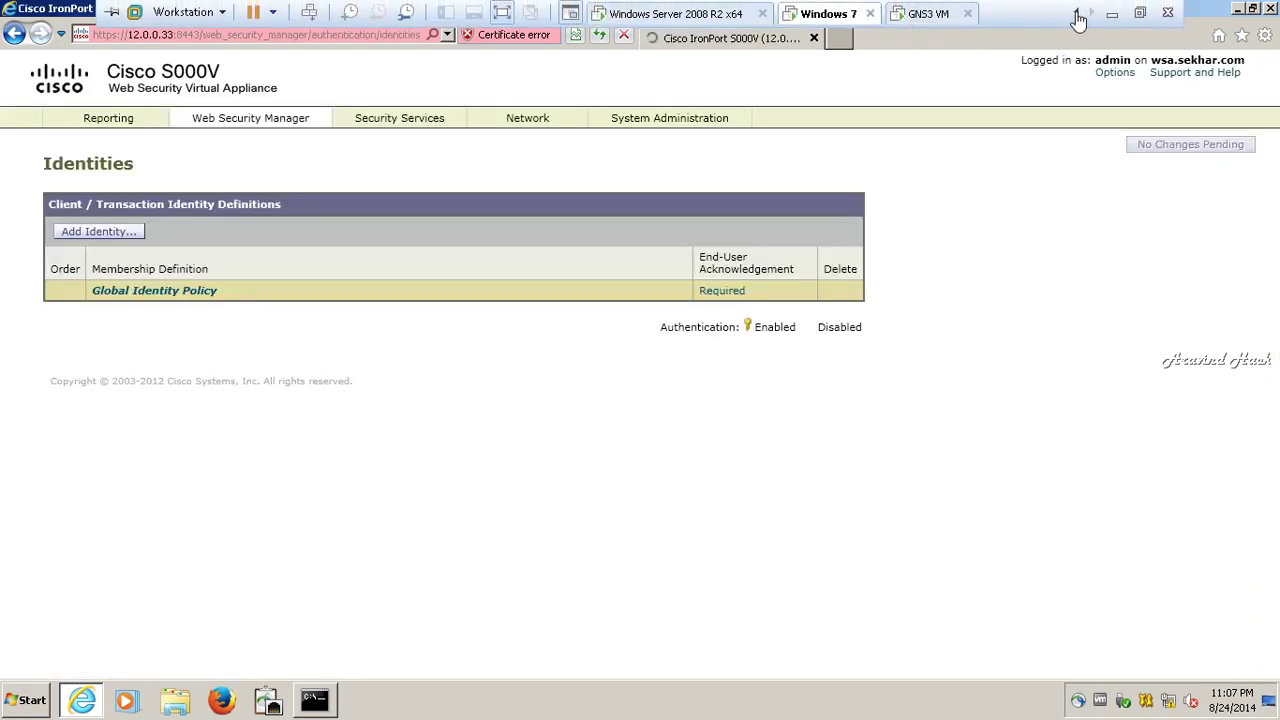
pyautogui.click(1077, 14)
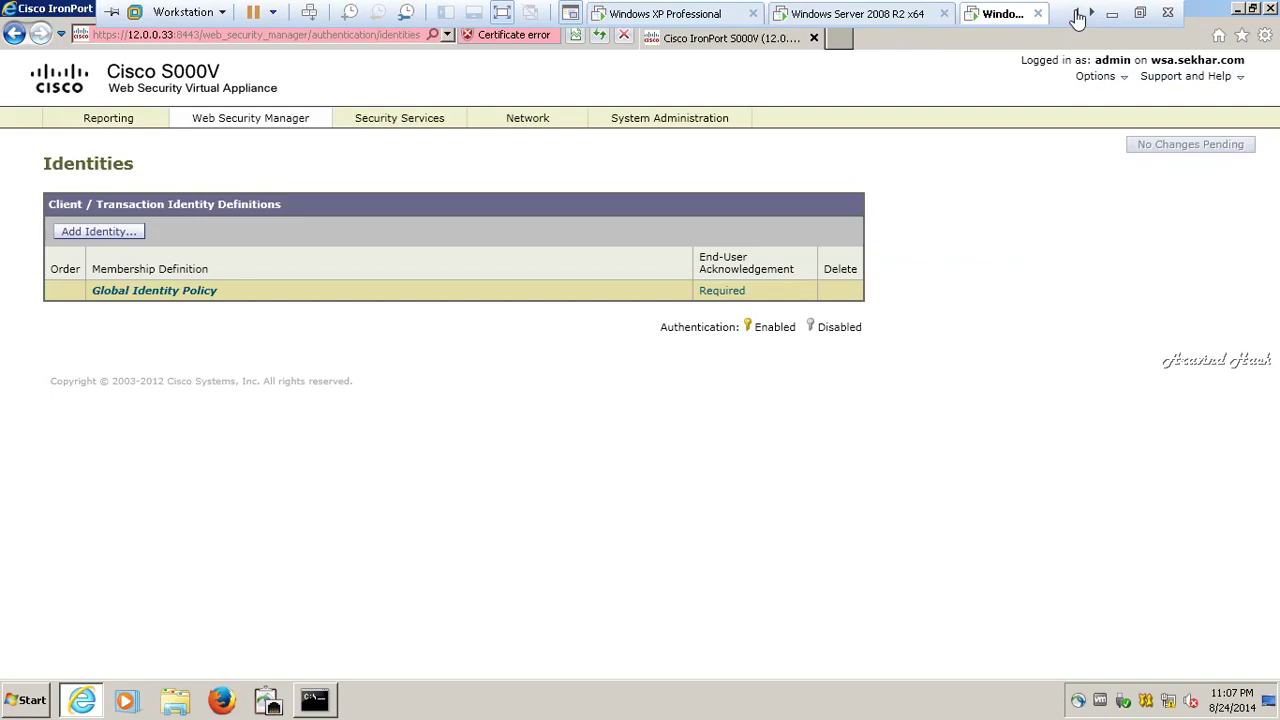
pyautogui.click(697, 14)
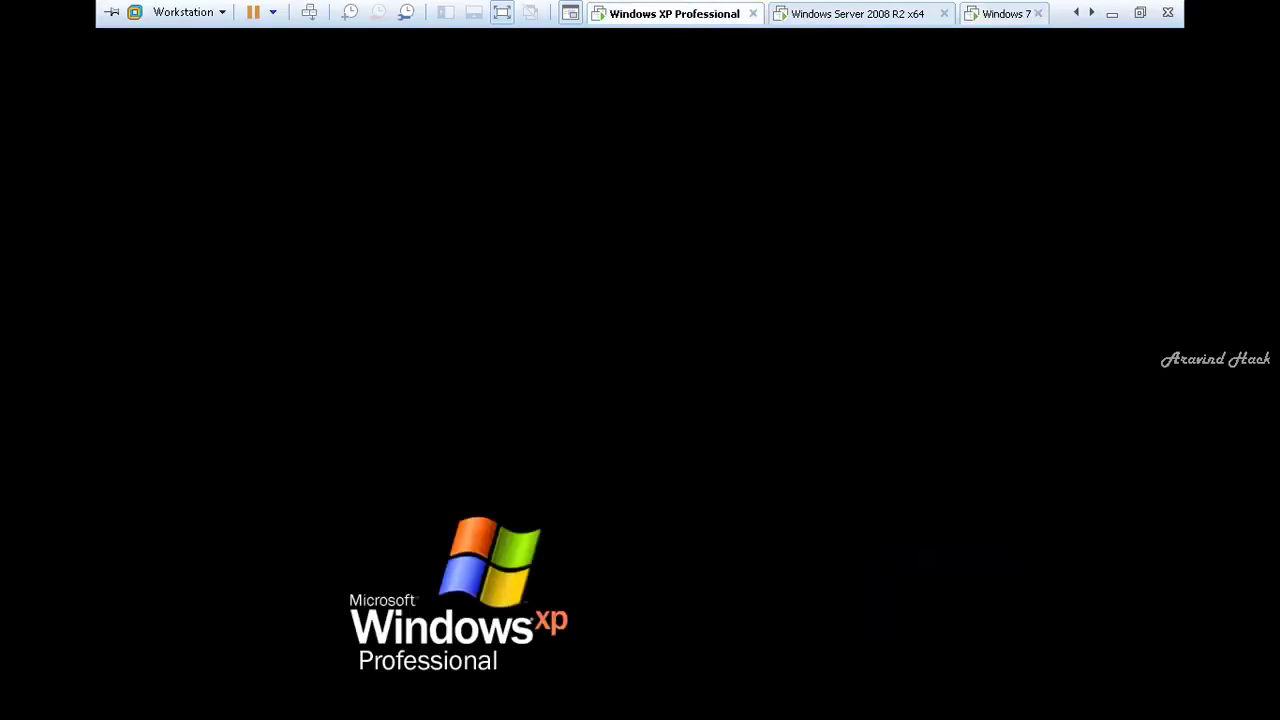
# - Ping google.com from the XP Command Prompt
pyautogui.press('Return')
pyautogui.press('Return')
pyautogui.press('Return')
pyautogui.press('Return')
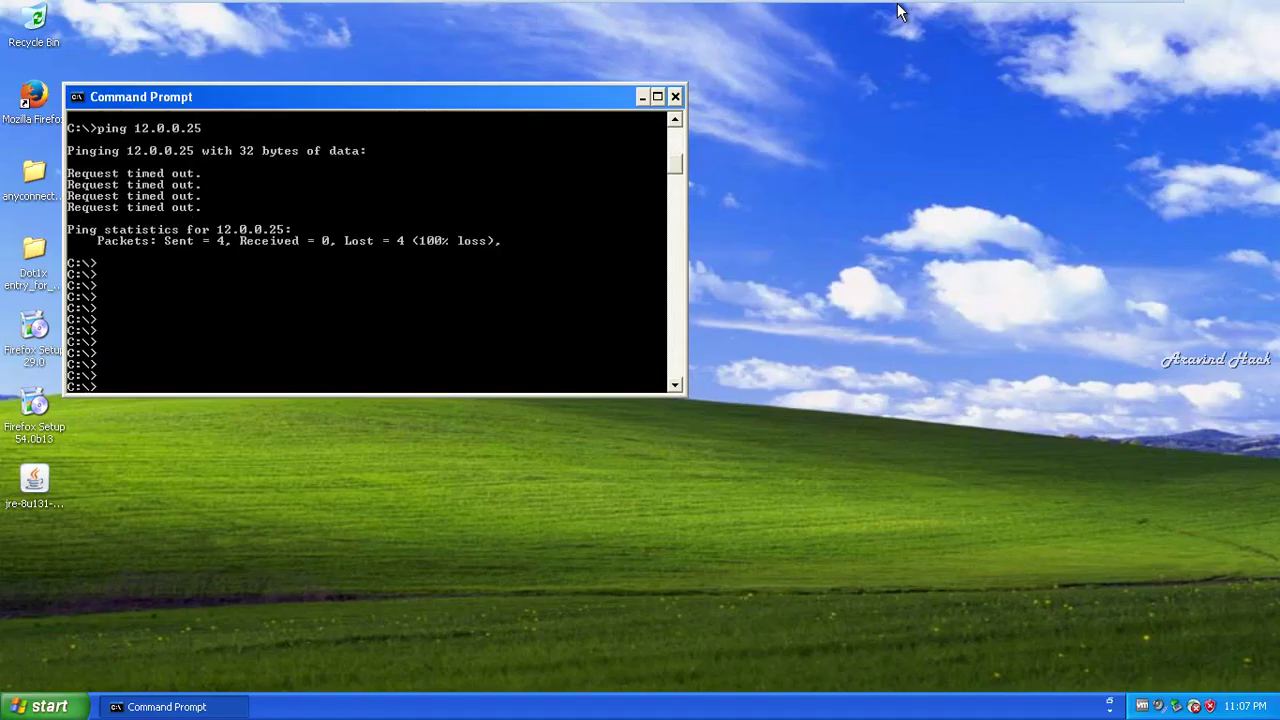
pyautogui.press('Return')
pyautogui.press('Return')
pyautogui.write('pi')
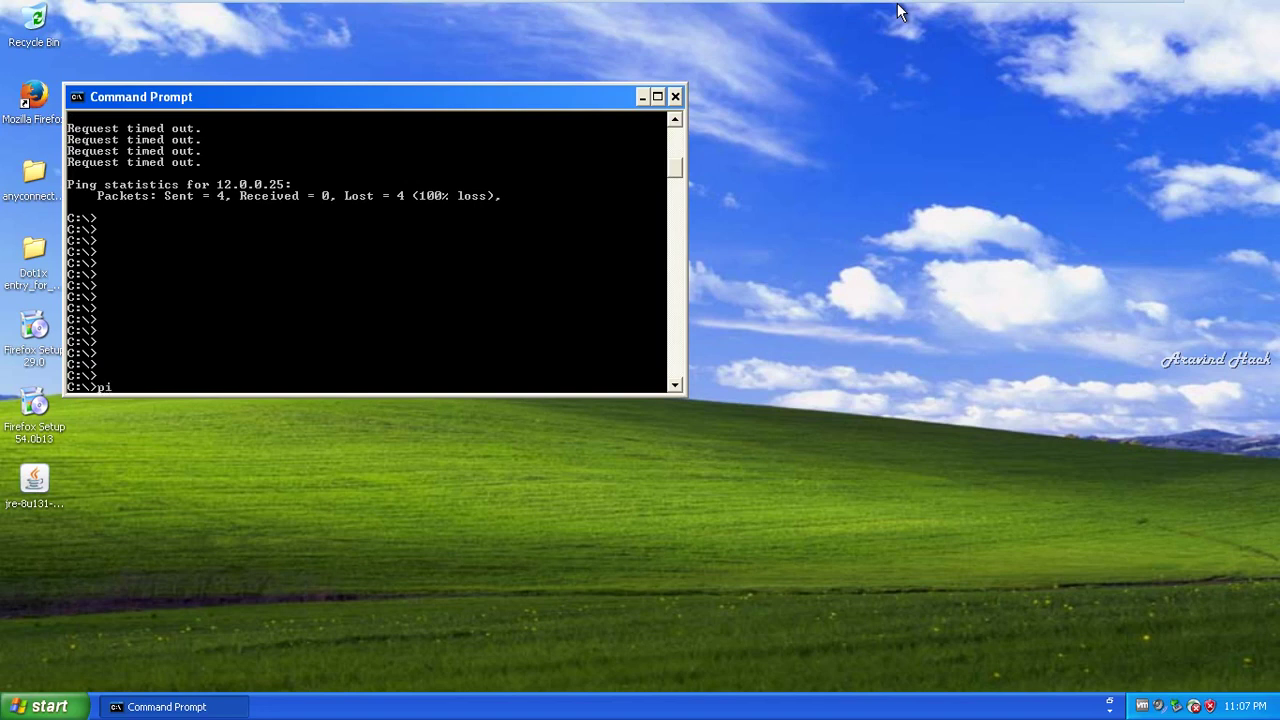
pyautogui.write('ng google.com')
pyautogui.press('Return')
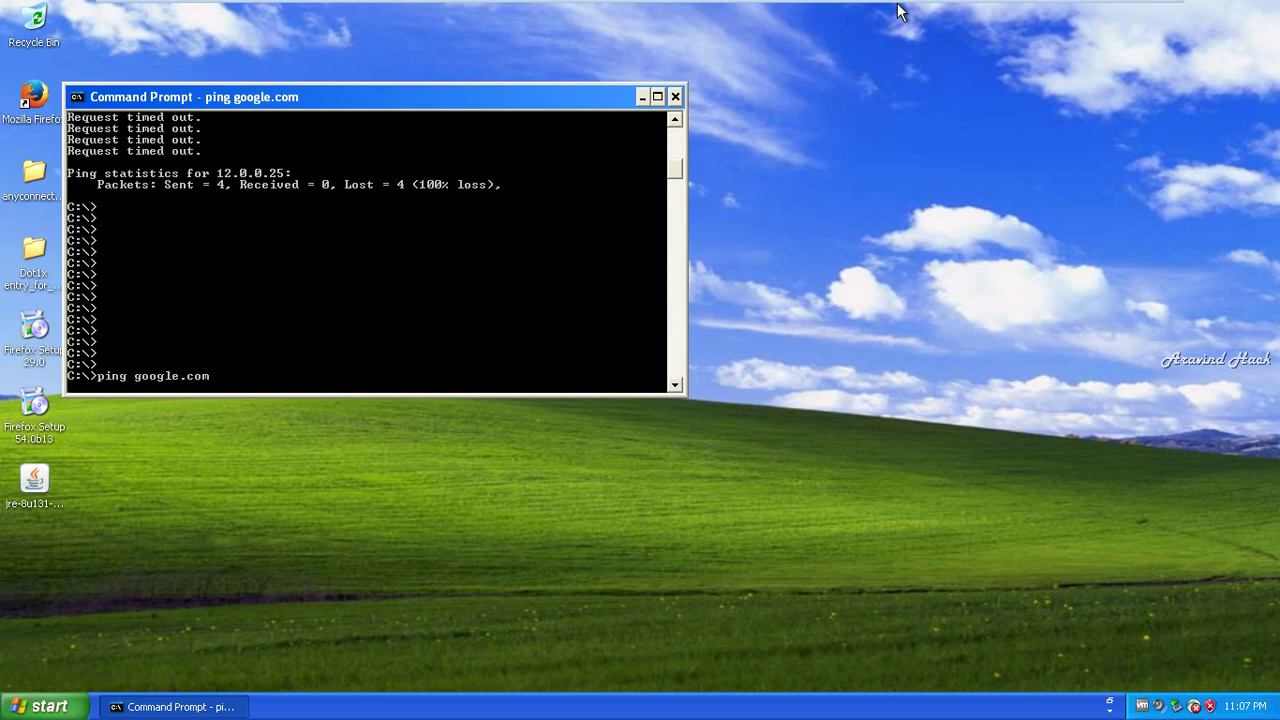
# - Ping the gateway 12.0.0.1 and the web appliance at 12.00.0.33
pyautogui.press('Return')
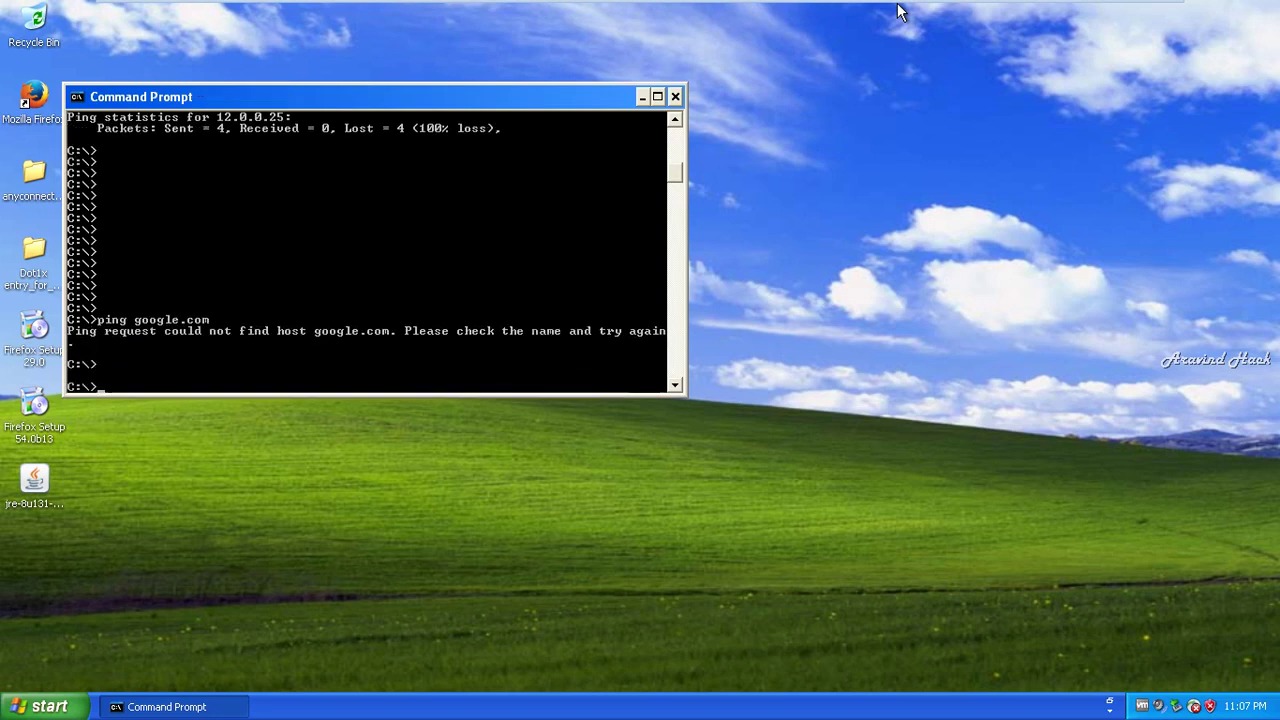
pyautogui.press('Return')
pyautogui.press('Return')
pyautogui.press('Return')
pyautogui.press('Return')
pyautogui.press('Return')
pyautogui.write('ping 12.0.0.1')
pyautogui.press('Return')
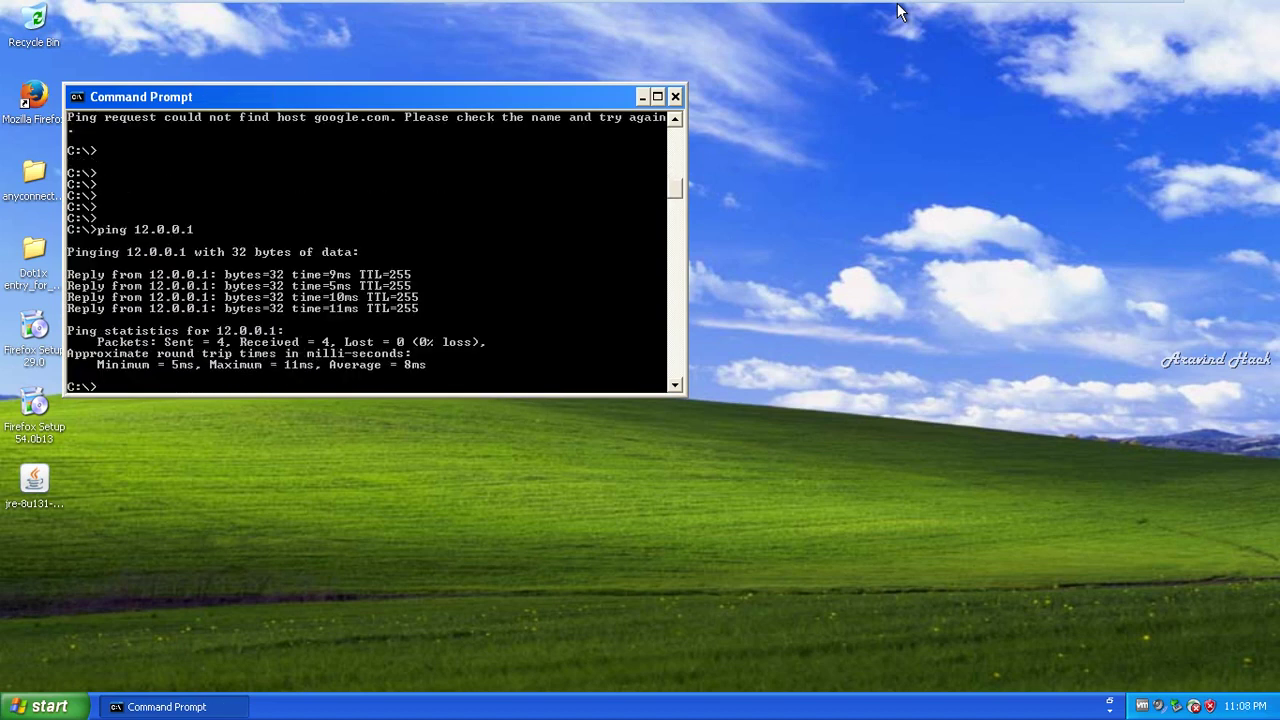
pyautogui.write('ping 12.00.0.33')
pyautogui.press('Return')
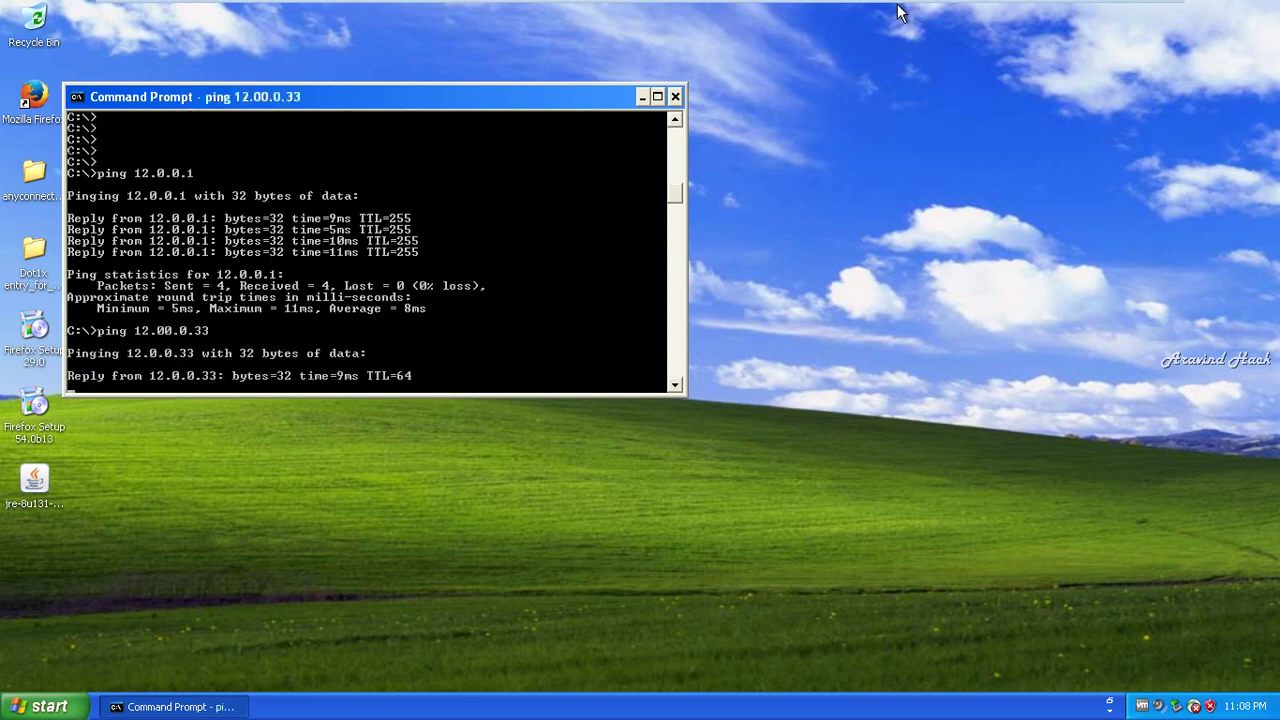
pyautogui.moveTo(820, 8)
pyautogui.click(860, 13)
# - Open router R1's console in GNS3 and run show ip nat translations
pyautogui.click(1111, 13)
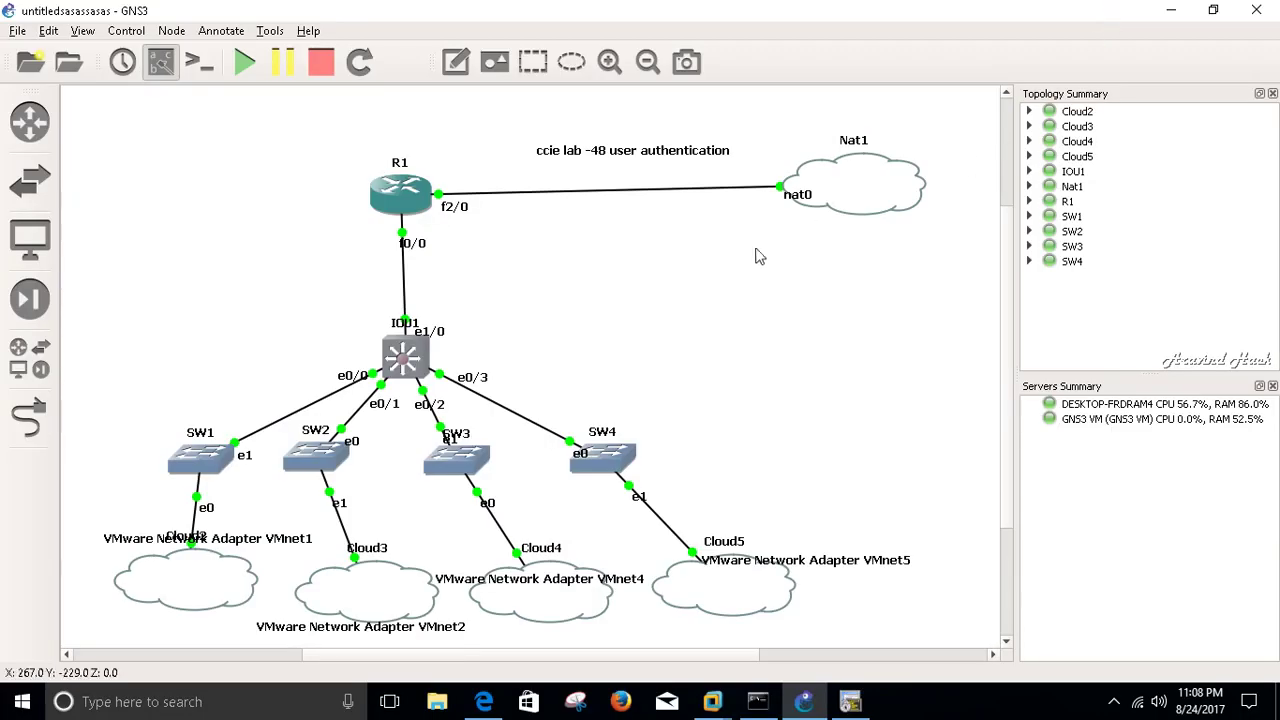
pyautogui.click(849, 703)
pyautogui.write('shwo')
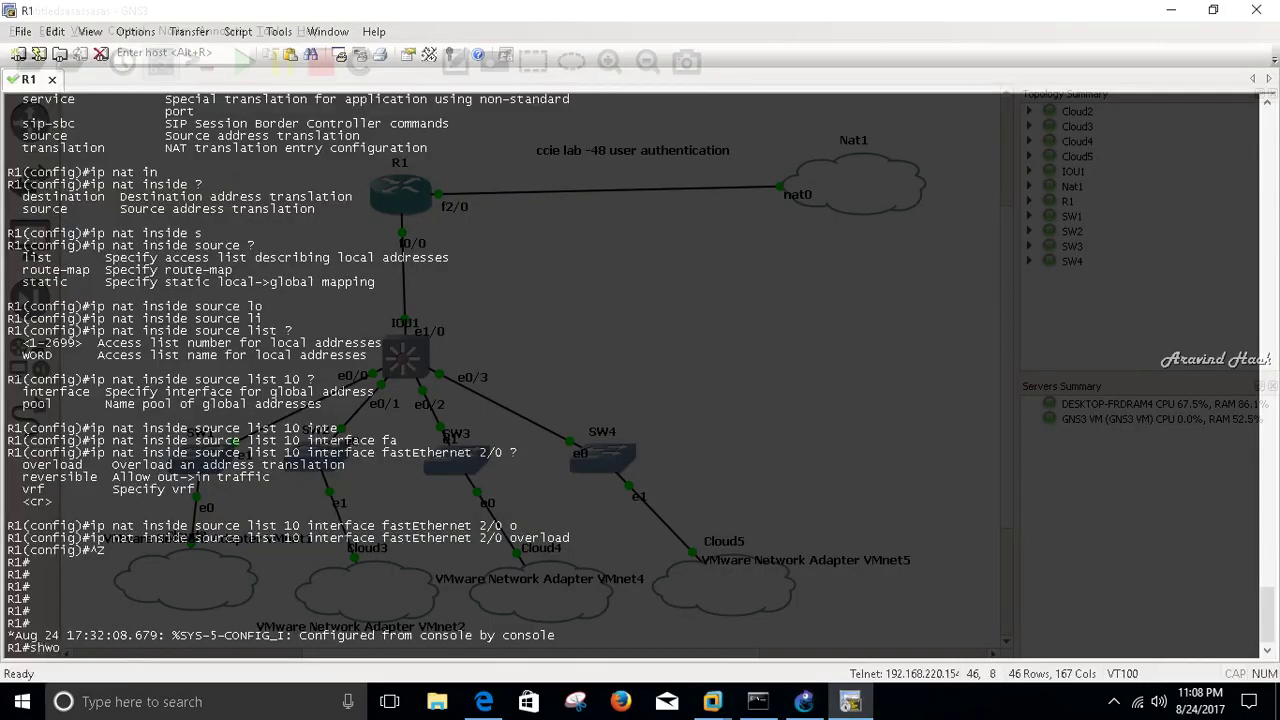
pyautogui.press('BackSpace')
pyautogui.press('BackSpace')
pyautogui.write('ow ip nat')
pyautogui.press('Tab')
pyautogui.write('tr')
pyautogui.press('Tab')
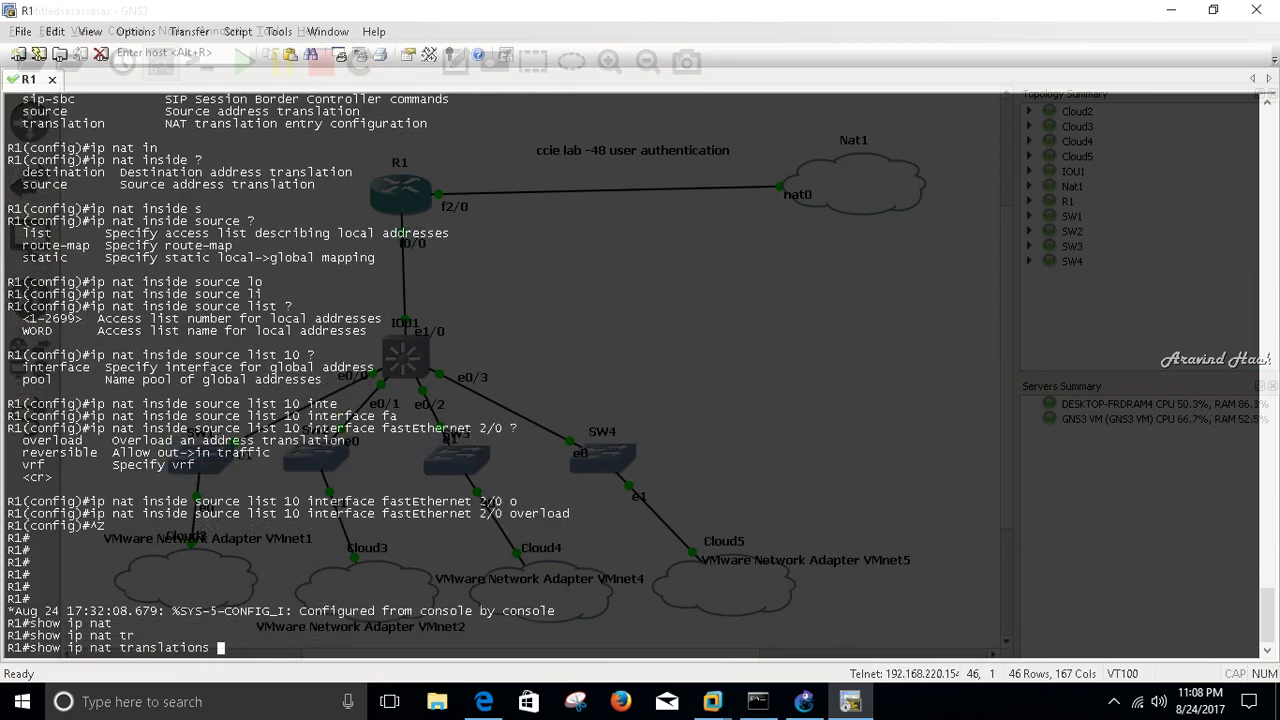
pyautogui.press('Return')
# - Page through the NAT table showing 12.0.0.12 translated to 192.168.122.127, then return to the prompt
pyautogui.press('Return')
pyautogui.press('Return')
pyautogui.press('Return')
pyautogui.press('Return')
pyautogui.press('Return')
pyautogui.press('Return')
pyautogui.press('Return')
pyautogui.press('Return')
pyautogui.press('Return')
pyautogui.press('Return')
pyautogui.press('Return')
pyautogui.press('Return')
pyautogui.press('Return')
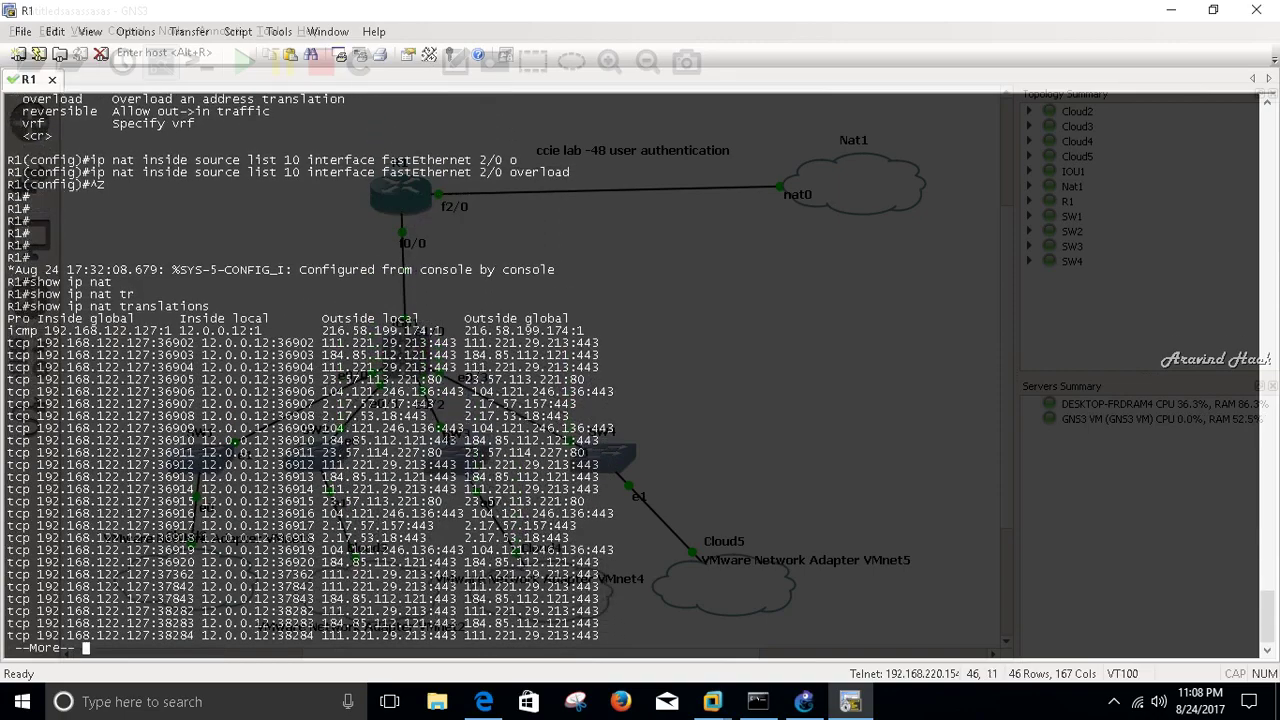
pyautogui.press('Return')
pyautogui.press('Return')
pyautogui.press('Return')
pyautogui.press('Return')
pyautogui.press('Return')
pyautogui.press('Return')
pyautogui.press('Return')
pyautogui.press('Return')
pyautogui.press('Return')
pyautogui.press('Return')
pyautogui.press('Return')
pyautogui.press('Return')
pyautogui.press('Return')
pyautogui.press('Return')
pyautogui.press('Return')
pyautogui.press('Return')
pyautogui.press('Return')
pyautogui.press('Return')
pyautogui.press('Return')
pyautogui.press('Return')
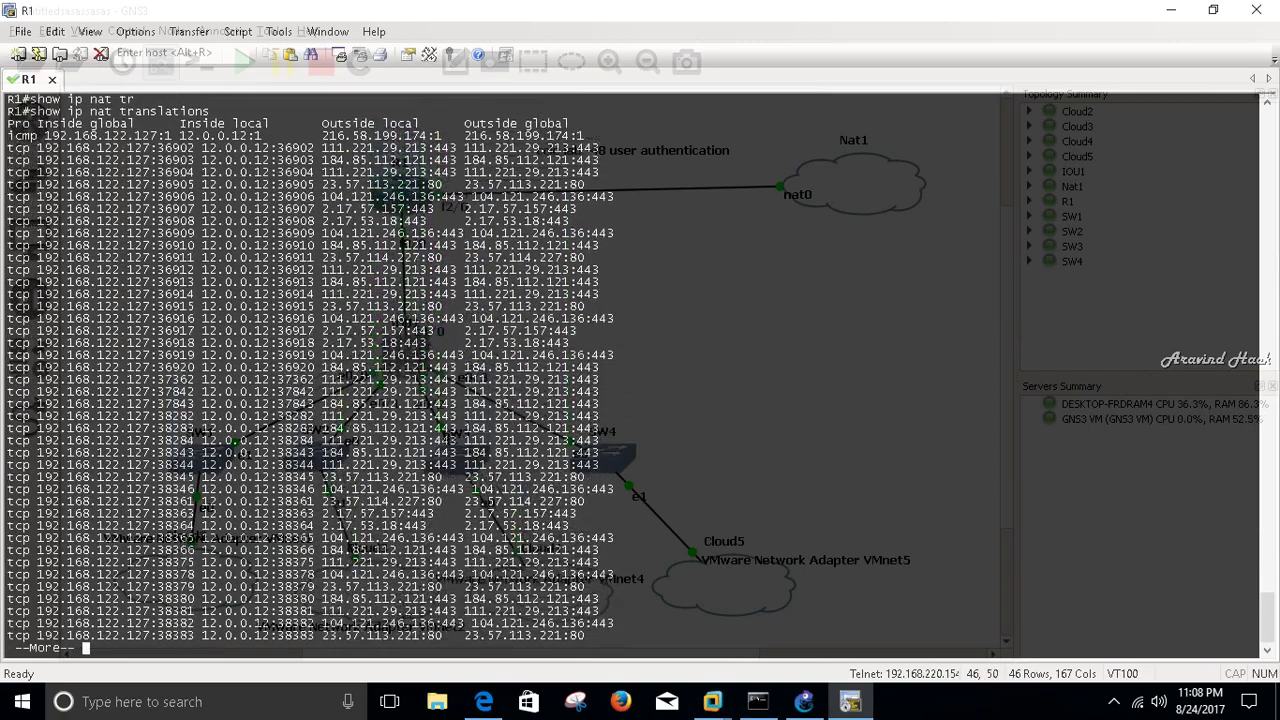
pyautogui.press('Return')
pyautogui.press('Return')
pyautogui.press('Return')
pyautogui.press('Return')
pyautogui.press('Return')
pyautogui.press('Return')
pyautogui.press('Return')
pyautogui.press('Return')
pyautogui.press('Return')
pyautogui.press('Return')
pyautogui.press('Return')
pyautogui.press('Return')
pyautogui.press('Return')
pyautogui.press('Return')
pyautogui.press('Return')
pyautogui.press('Return')
pyautogui.press('Return')
pyautogui.press('Return')
pyautogui.press('Return')
pyautogui.press('Return')
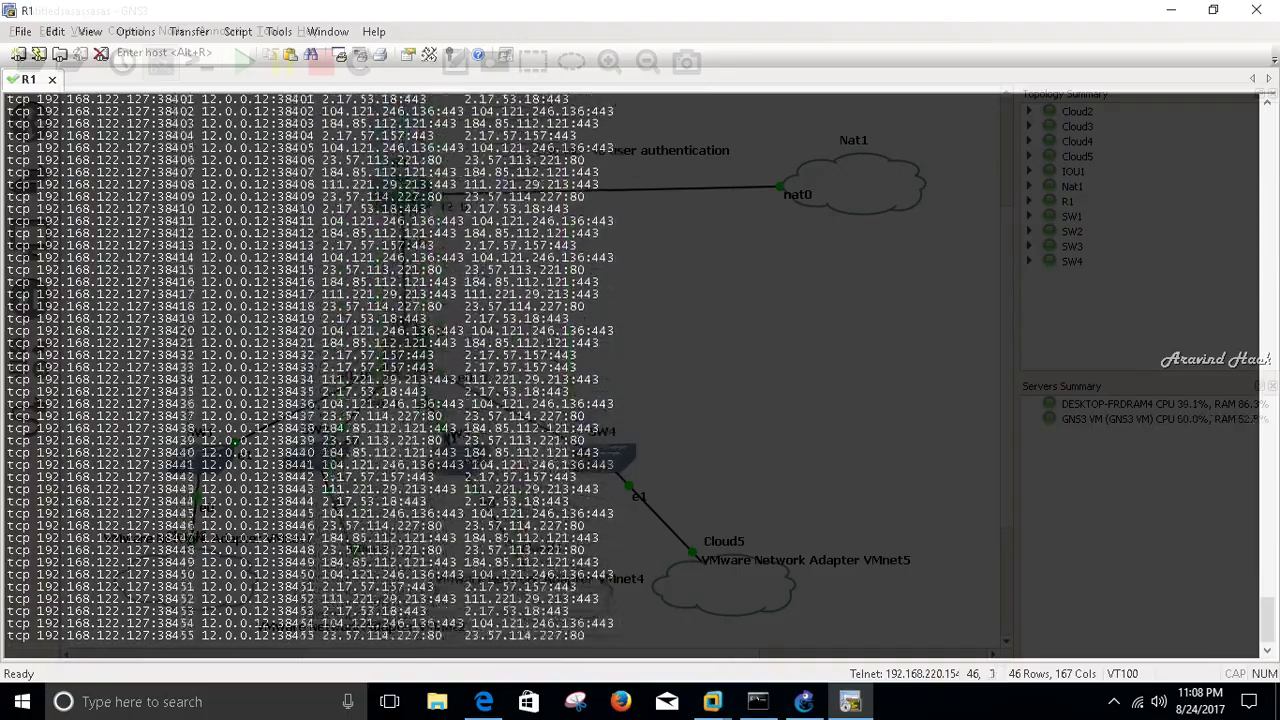
pyautogui.press('Return')
pyautogui.press('Return')
pyautogui.press('Return')
pyautogui.press('Return')
pyautogui.press('Return')
pyautogui.press('Return')
pyautogui.press('Return')
pyautogui.press('Return')
pyautogui.press('Return')
pyautogui.press('Return')
pyautogui.press('Return')
pyautogui.press('Return')
pyautogui.press('Return')
pyautogui.press('Return')
pyautogui.press('Return')
pyautogui.press('Return')
pyautogui.press('Return')
pyautogui.press('Return')
pyautogui.press('Return')
pyautogui.press('Return')
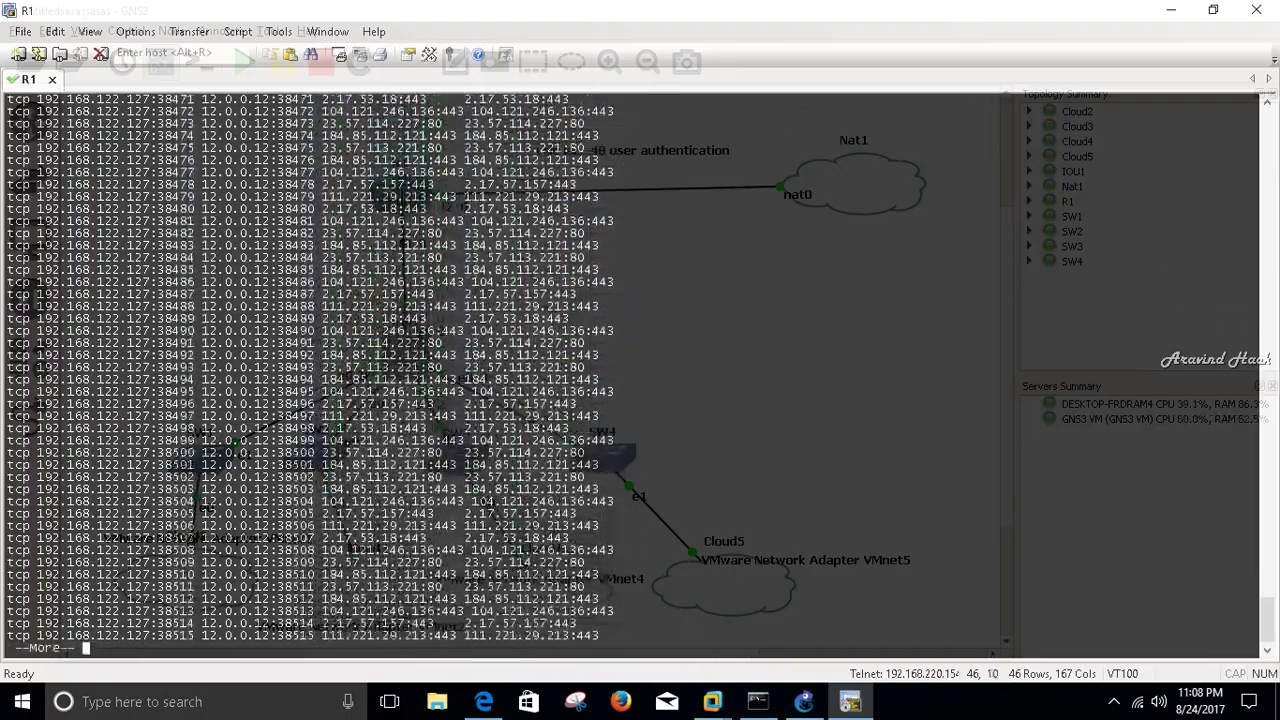
pyautogui.press('Return')
pyautogui.press('Return')
pyautogui.press('Return')
pyautogui.press('Return')
pyautogui.press('Return')
pyautogui.press('Return')
pyautogui.press('Return')
pyautogui.press('Return')
pyautogui.press('Return')
pyautogui.press('Return')
pyautogui.press('Return')
pyautogui.press('Return')
pyautogui.press('Return')
pyautogui.press('Return')
pyautogui.press('Return')
pyautogui.press('Return')
pyautogui.press('Return')
pyautogui.press('Return')
pyautogui.press('Return')
pyautogui.press('Return')
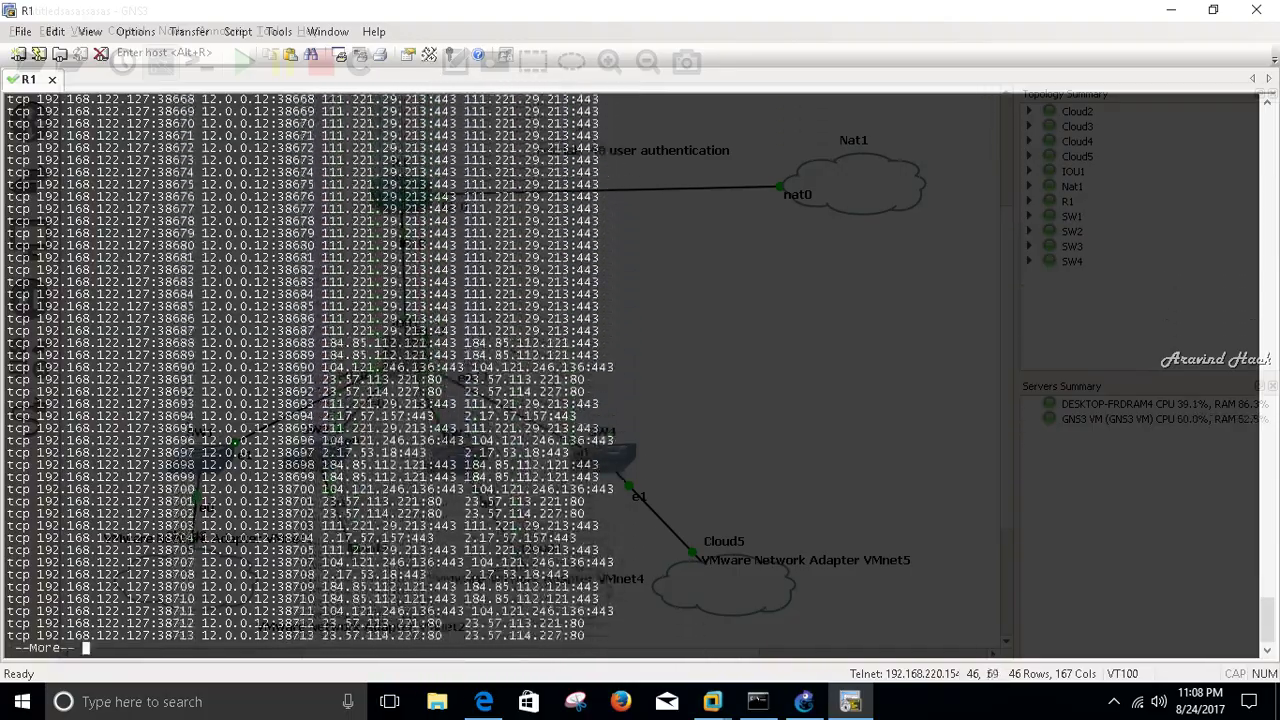
pyautogui.press('Return')
pyautogui.press('Return')
pyautogui.press('Return')
pyautogui.press('Return')
pyautogui.press('Return')
pyautogui.press('Return')
pyautogui.press('Return')
pyautogui.press('Return')
pyautogui.press('Return')
pyautogui.press('Return')
pyautogui.press('Return')
pyautogui.press('Return')
pyautogui.press('Return')
pyautogui.press('Return')
pyautogui.press('Return')
pyautogui.press('Return')
pyautogui.press('Return')
pyautogui.press('Return')
pyautogui.press('Return')
pyautogui.press('Return')
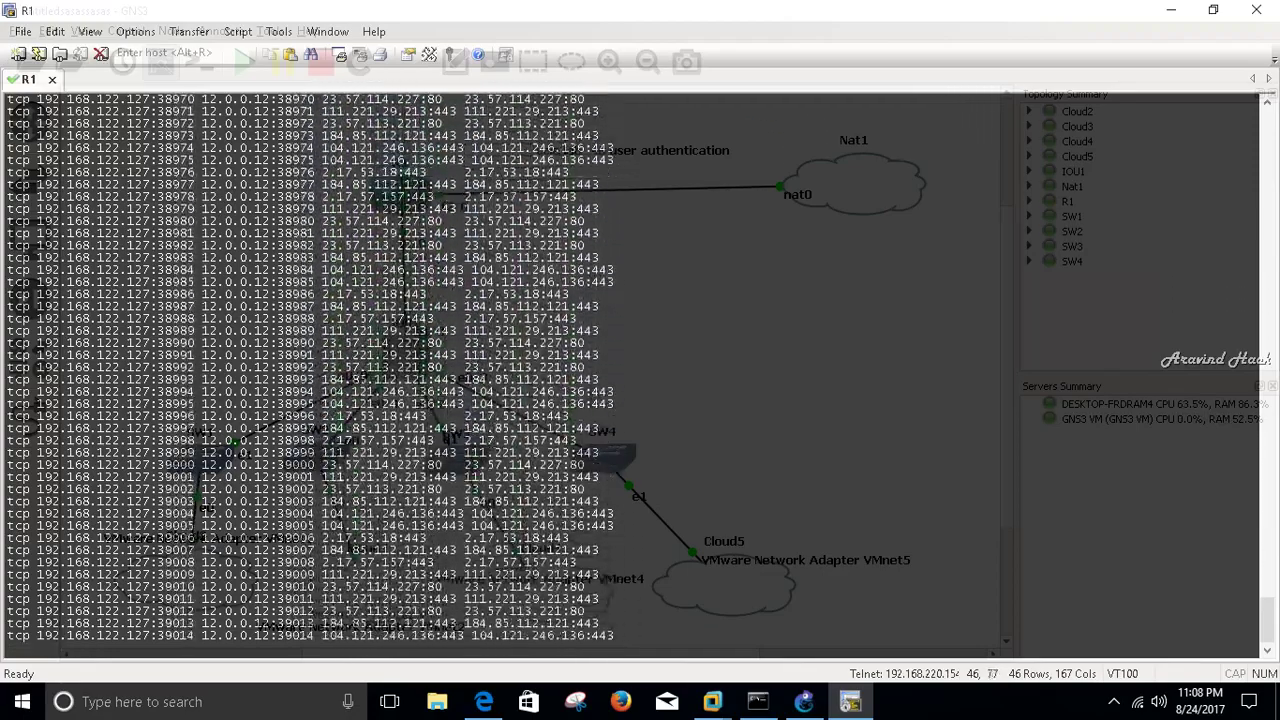
pyautogui.scroll(1, 814, 622)
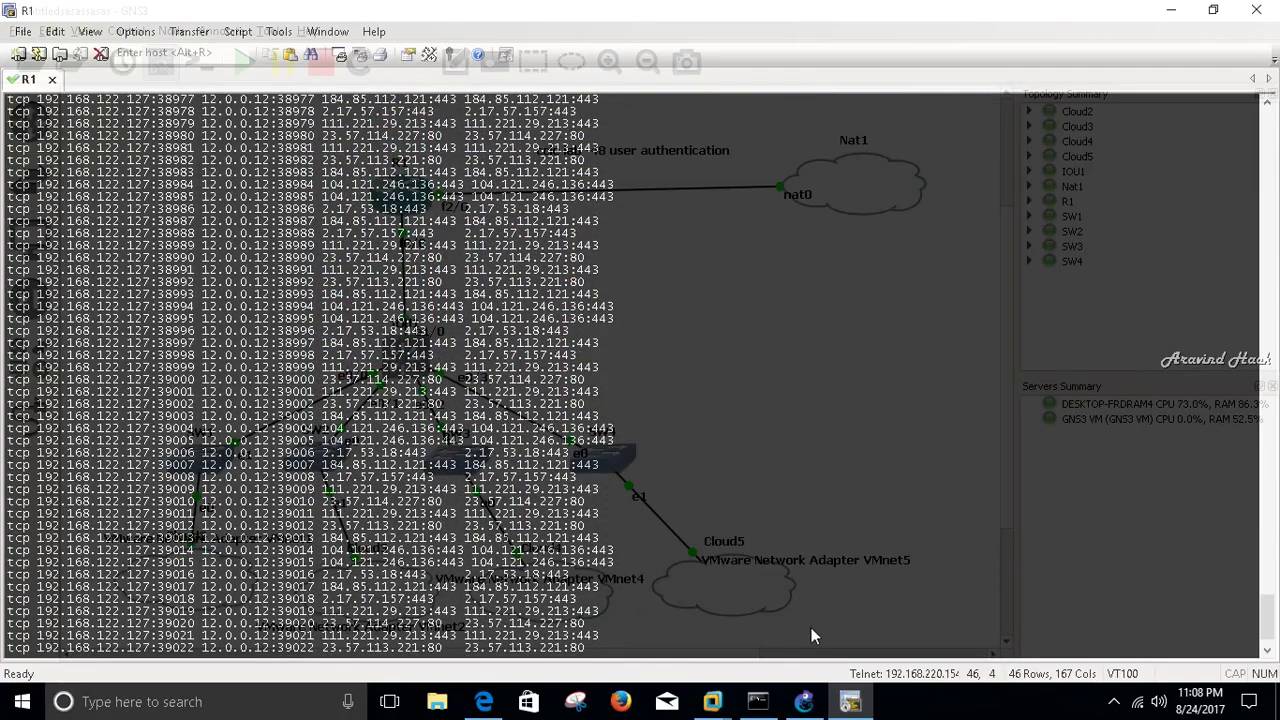
pyautogui.press('Return')
pyautogui.press('Return')
pyautogui.press('Return')
pyautogui.press('Return')
pyautogui.press('Return')
pyautogui.press('Return')
pyautogui.press('Return')
pyautogui.press('Return')
pyautogui.press('Return')
pyautogui.press('Return')
pyautogui.press('Return')
pyautogui.press('Return')
pyautogui.press('Return')
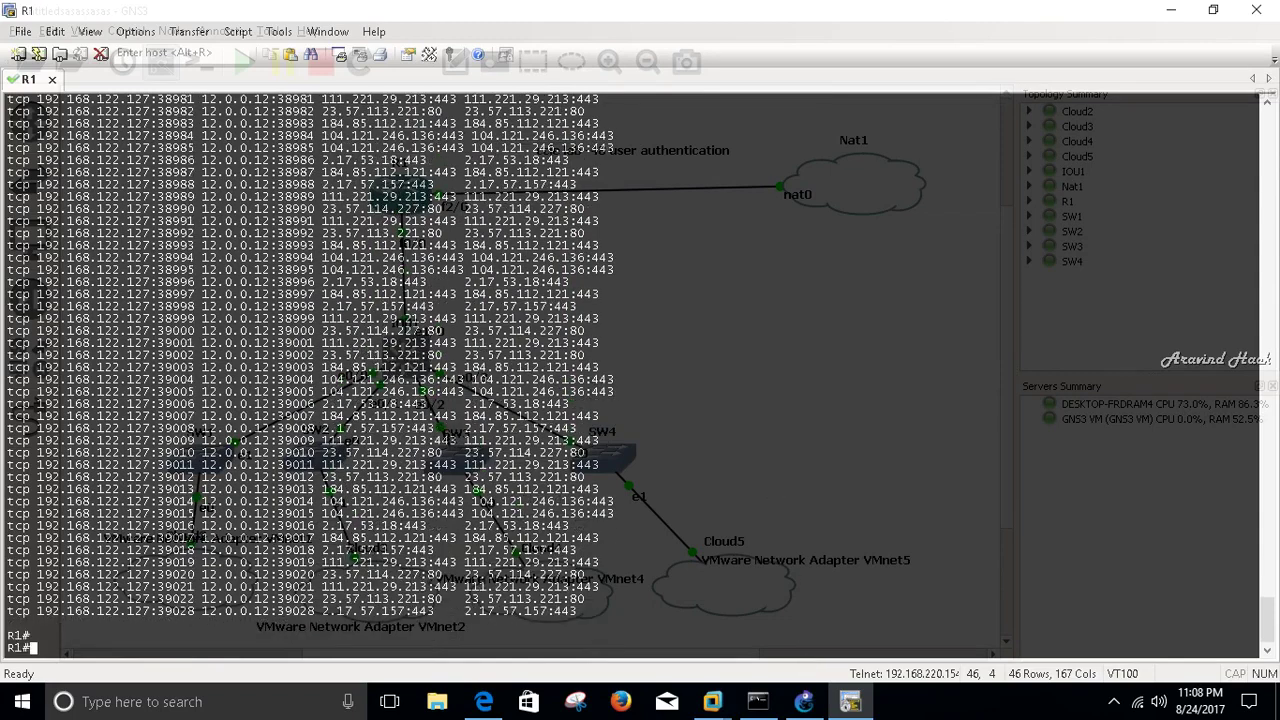
pyautogui.press('Return')
pyautogui.press('Return')
pyautogui.press('Return')
pyautogui.press('Return')
pyautogui.press('Return')
pyautogui.press('Return')
pyautogui.press('Return')
pyautogui.press('Return')
pyautogui.press('Return')
pyautogui.press('Return')
pyautogui.press('Return')
pyautogui.press('Return')
pyautogui.press('Return')
pyautogui.press('Return')
pyautogui.press('Return')
pyautogui.press('Return')
pyautogui.press('Return')
pyautogui.press('Return')
pyautogui.press('Return')
pyautogui.press('Return')
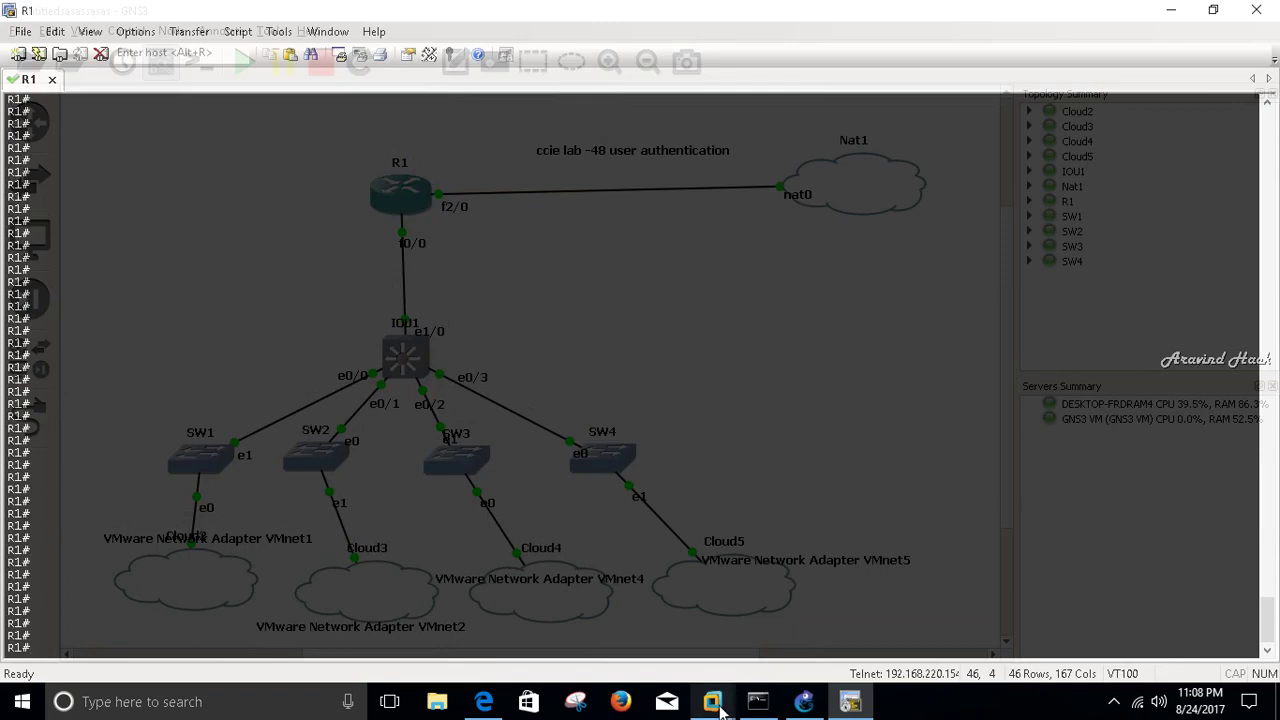
# - Ping google.com from the Windows Server 2008 machine, then return to the Windows 7 browser
pyautogui.moveTo(712, 700)
pyautogui.click(719, 555)
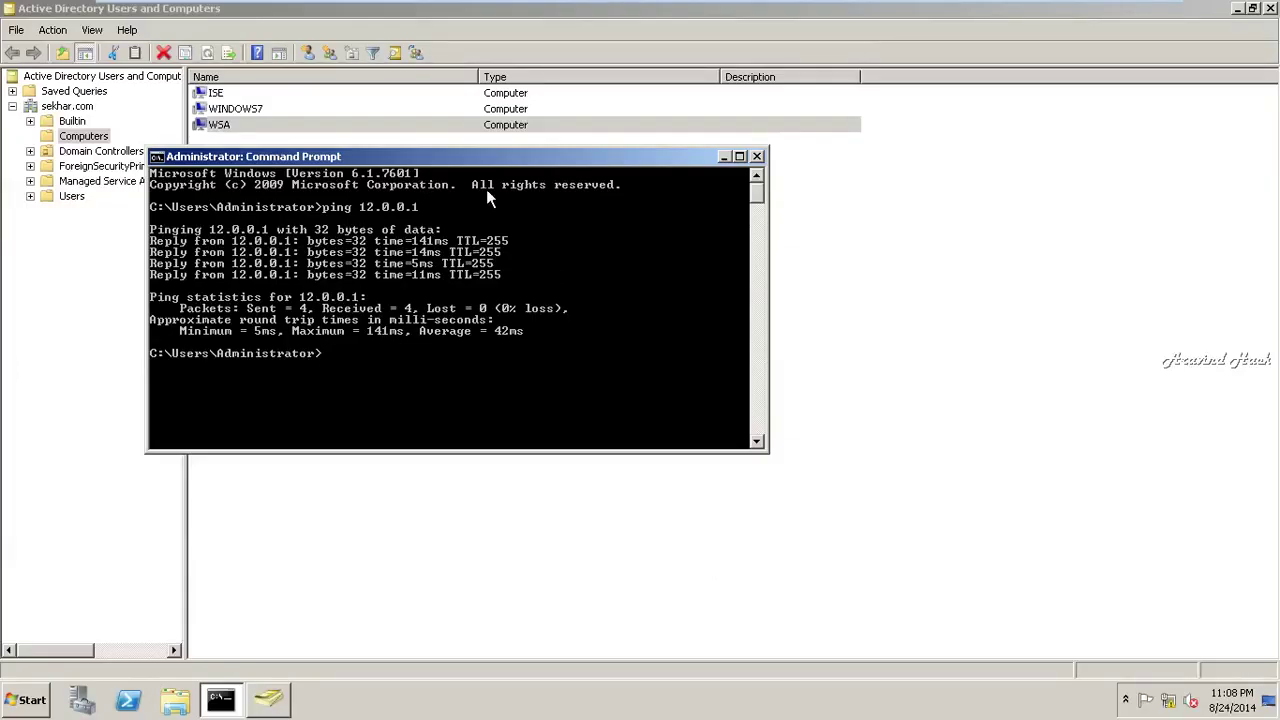
pyautogui.write('ping google.com')
pyautogui.press('Return')
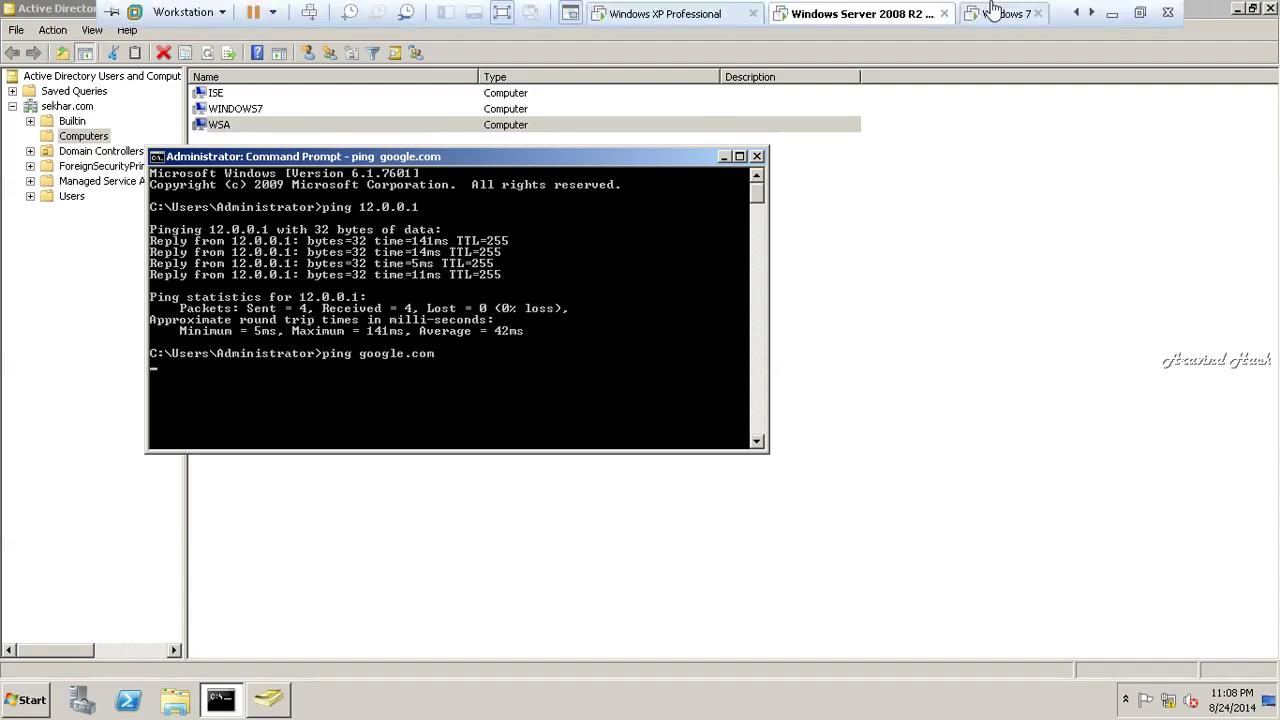
pyautogui.click(972, 10)
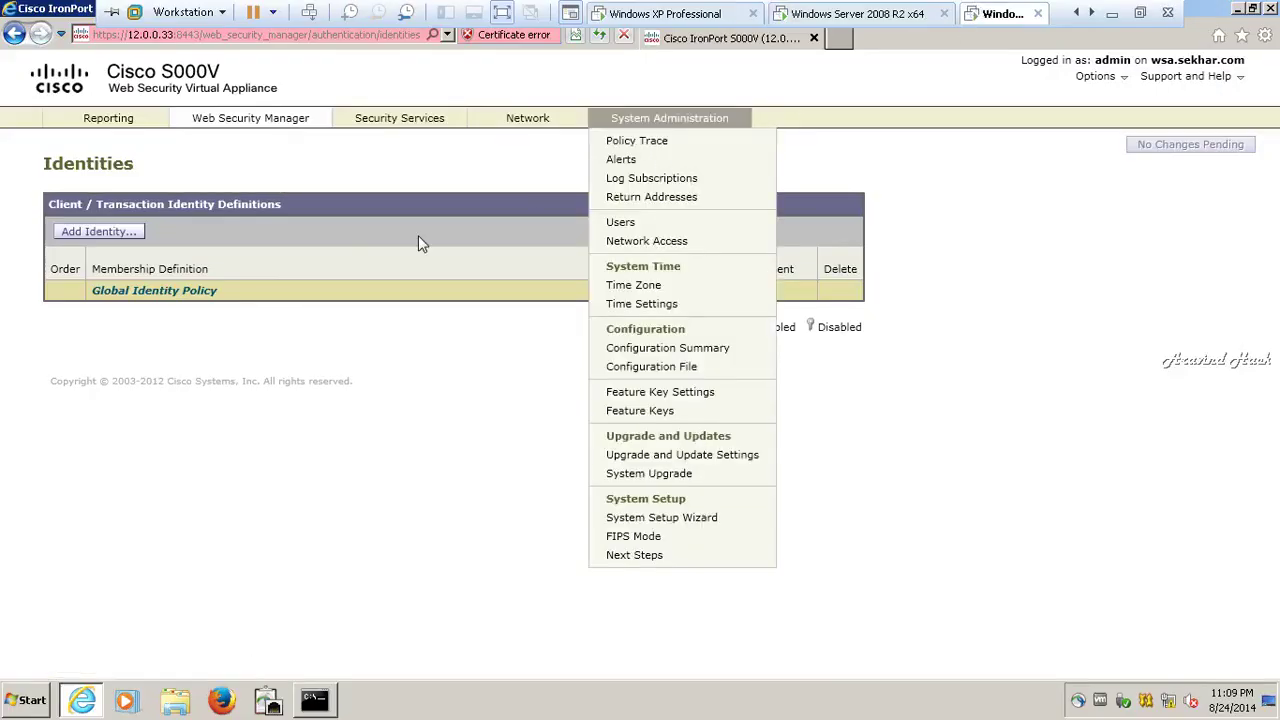
# - Add an identity named 'hackers' described as 'but only allow for educations sites'
pyautogui.click(118, 236)
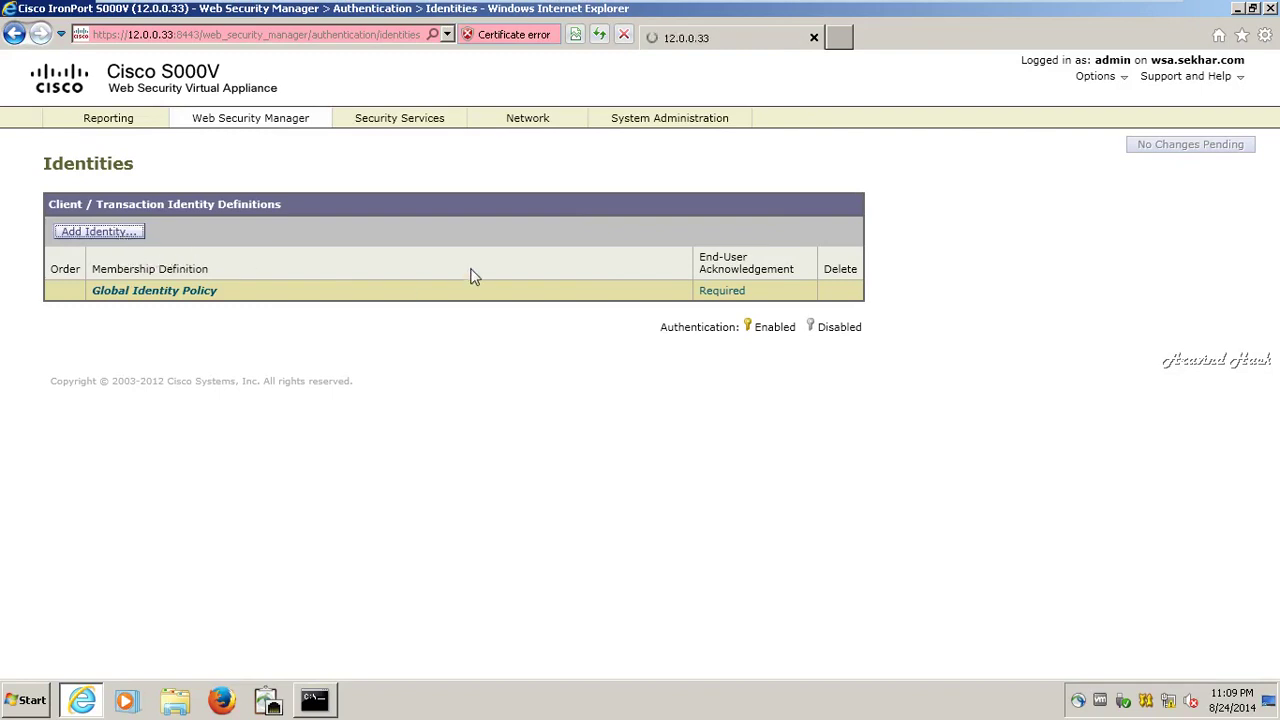
pyautogui.click(444, 257)
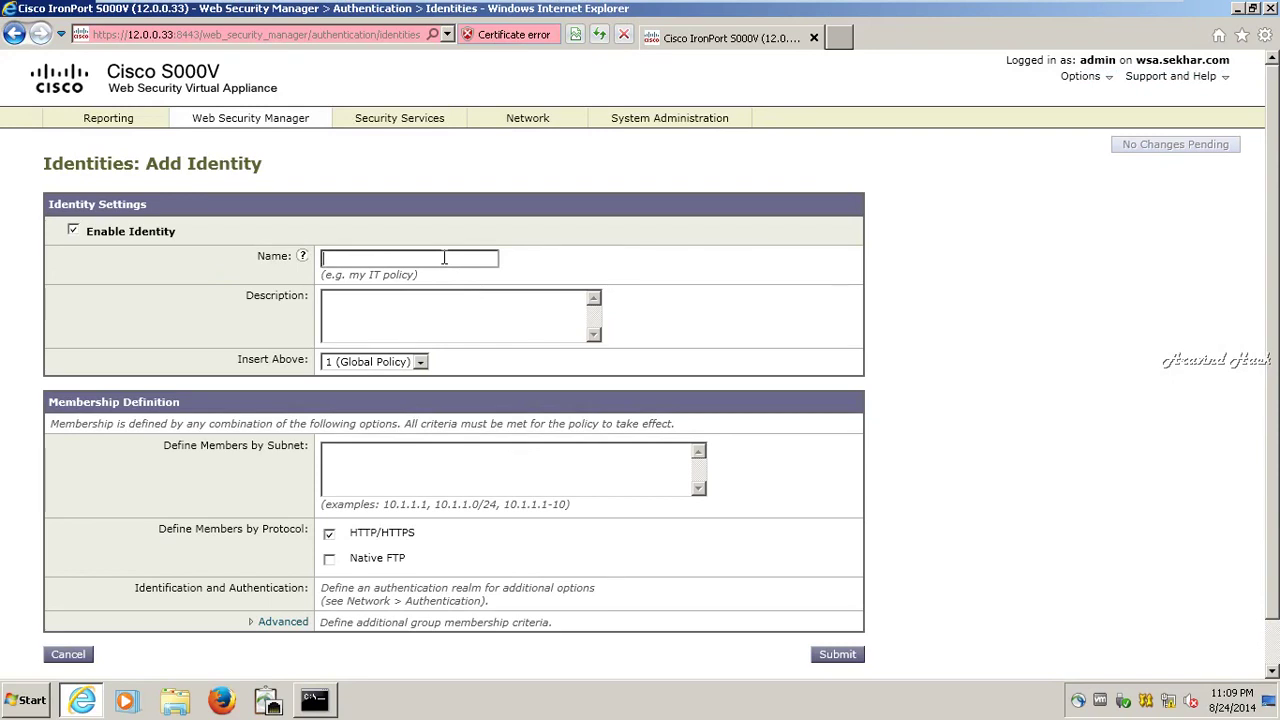
pyautogui.write('hackes')
pyautogui.press('BackSpace')
pyautogui.write('rs')
pyautogui.press('Tab')
pyautogui.write('but only allow for ')
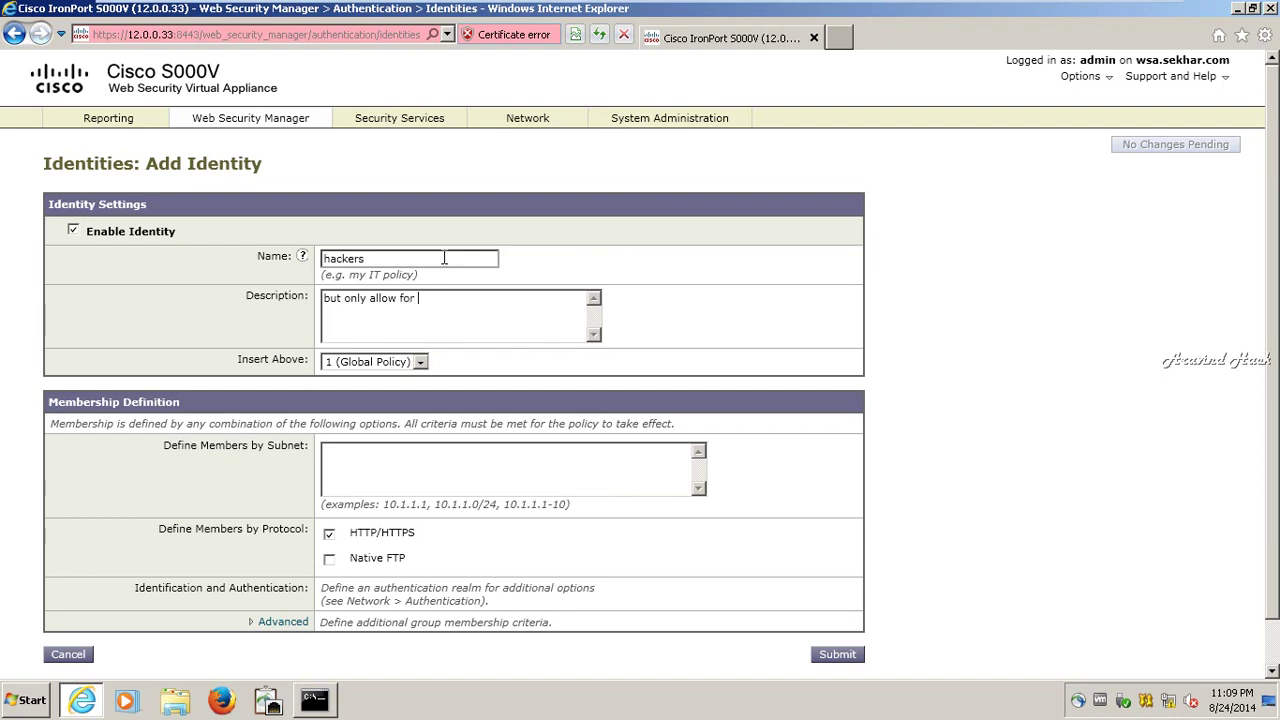
pyautogui.write('educations sites')
# - Keep the identity inserted above the Global Policy at position 1
pyautogui.click(418, 366)
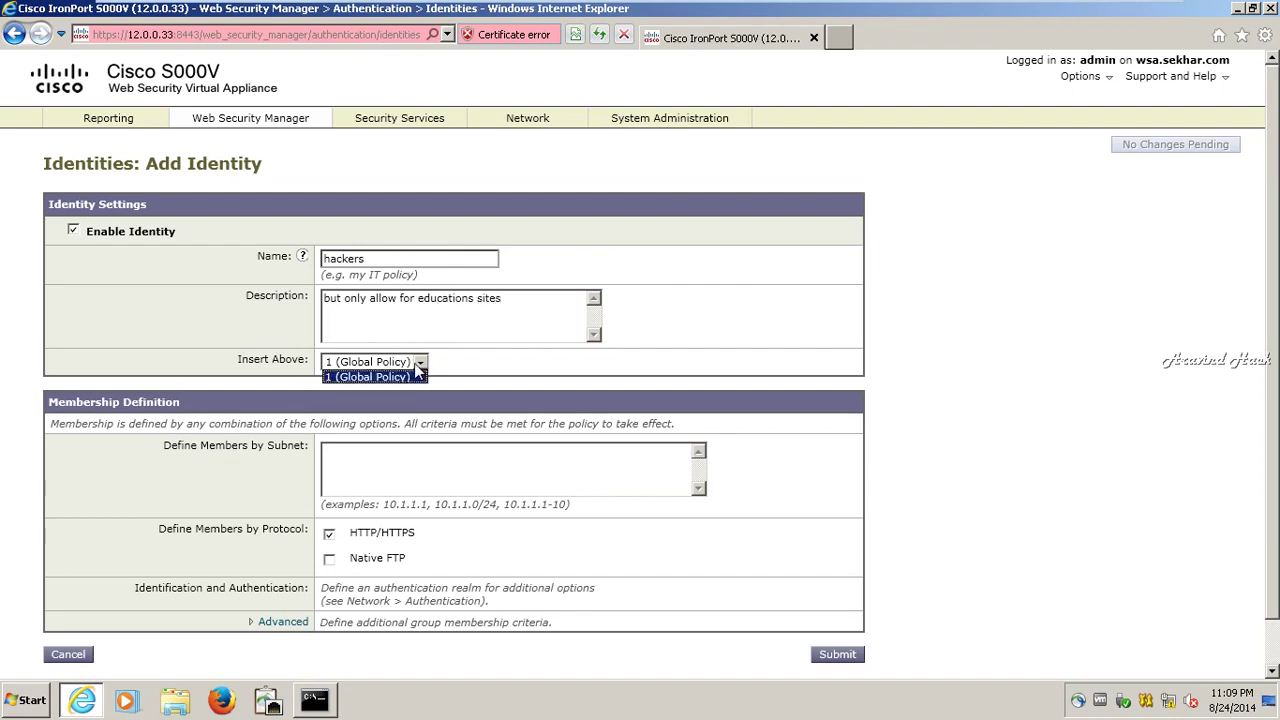
pyautogui.click(417, 369)
pyautogui.scroll(-1, 423, 460)
pyautogui.click(421, 415)
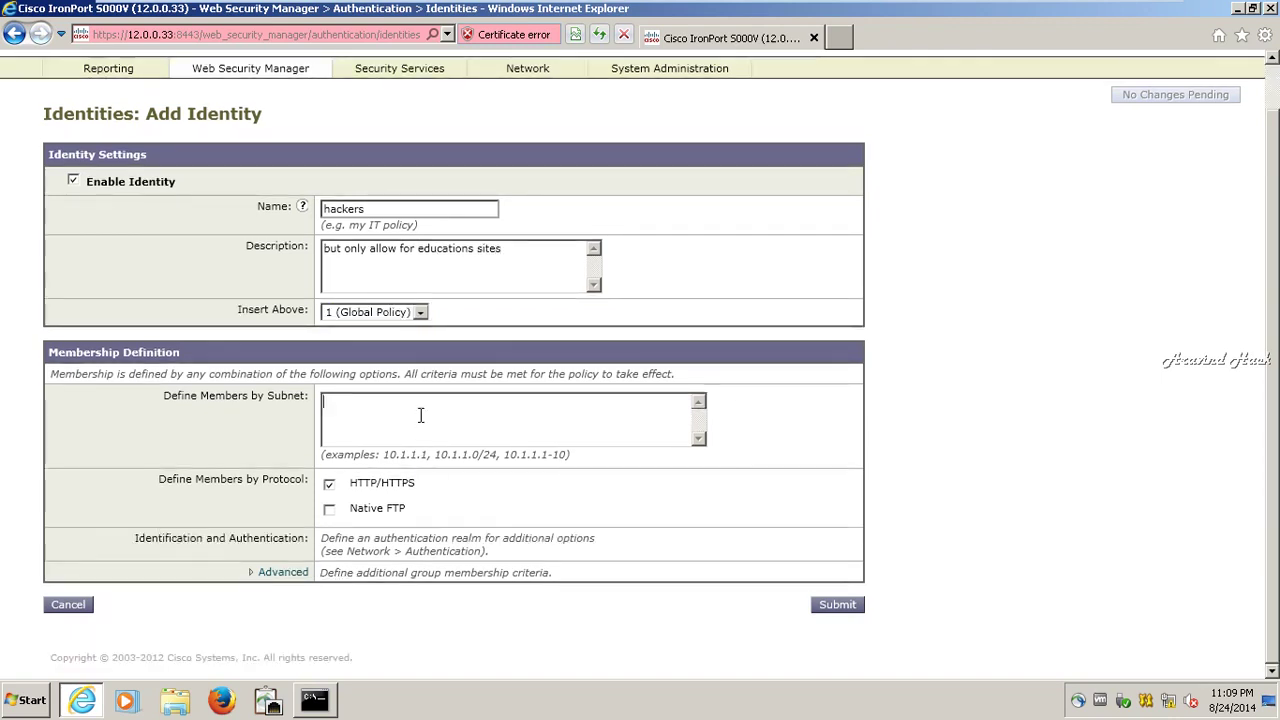
# - Define members by subnet 12.00.0.0/8 and expand the Advanced membership criteria
pyautogui.write('12.00.0.0/8')
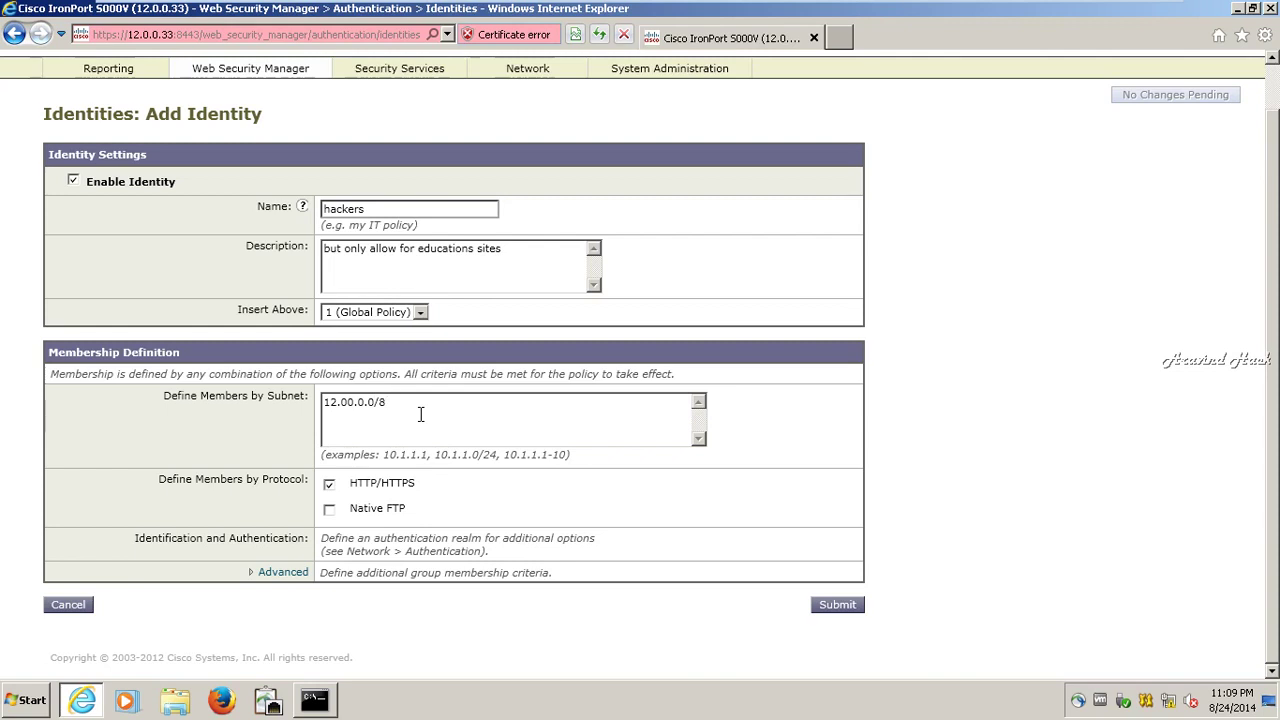
pyautogui.click(295, 572)
pyautogui.scroll(-2, 340, 540)
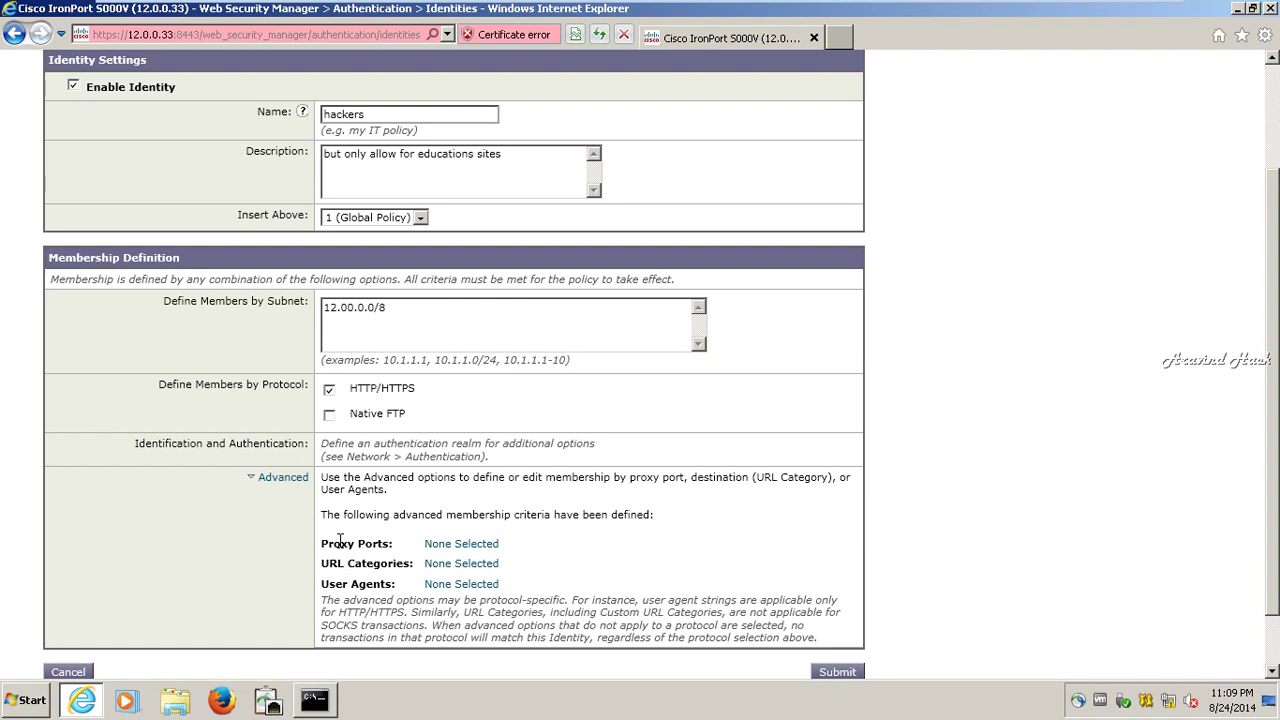
pyautogui.scroll(-2, 340, 541)
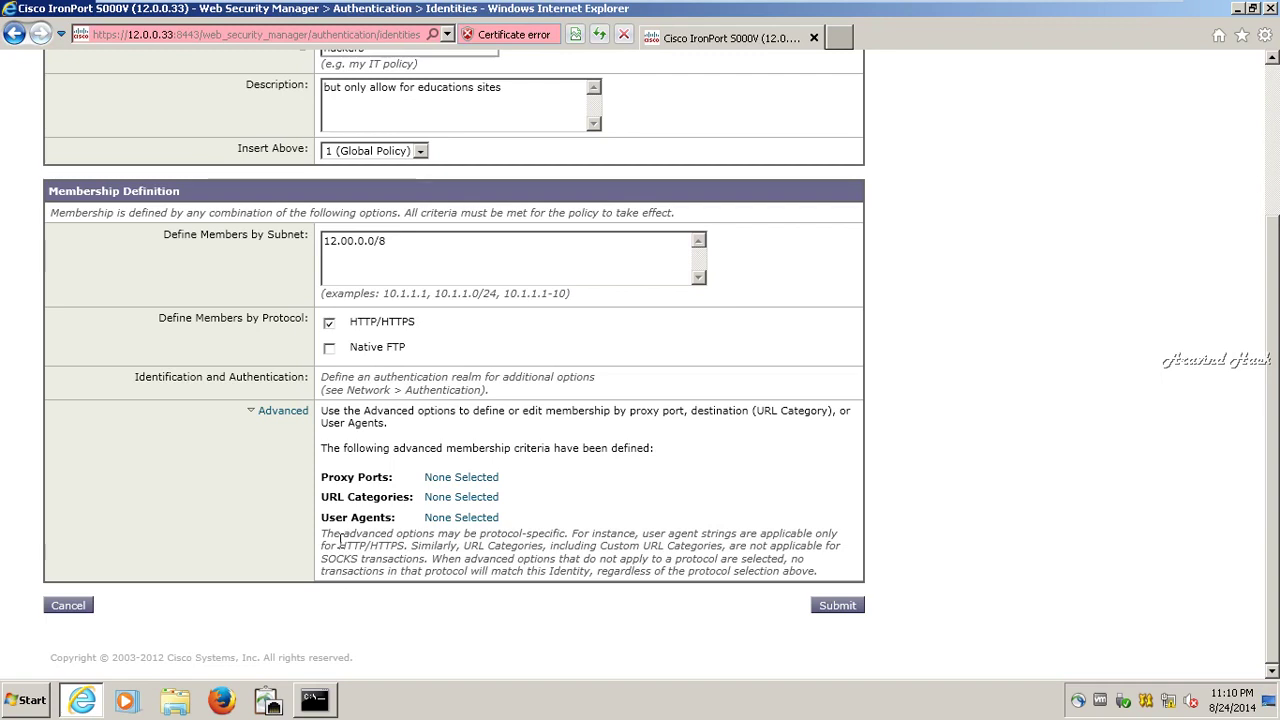
pyautogui.click(295, 412)
pyautogui.click(288, 575)
pyautogui.scroll(-3, 289, 578)
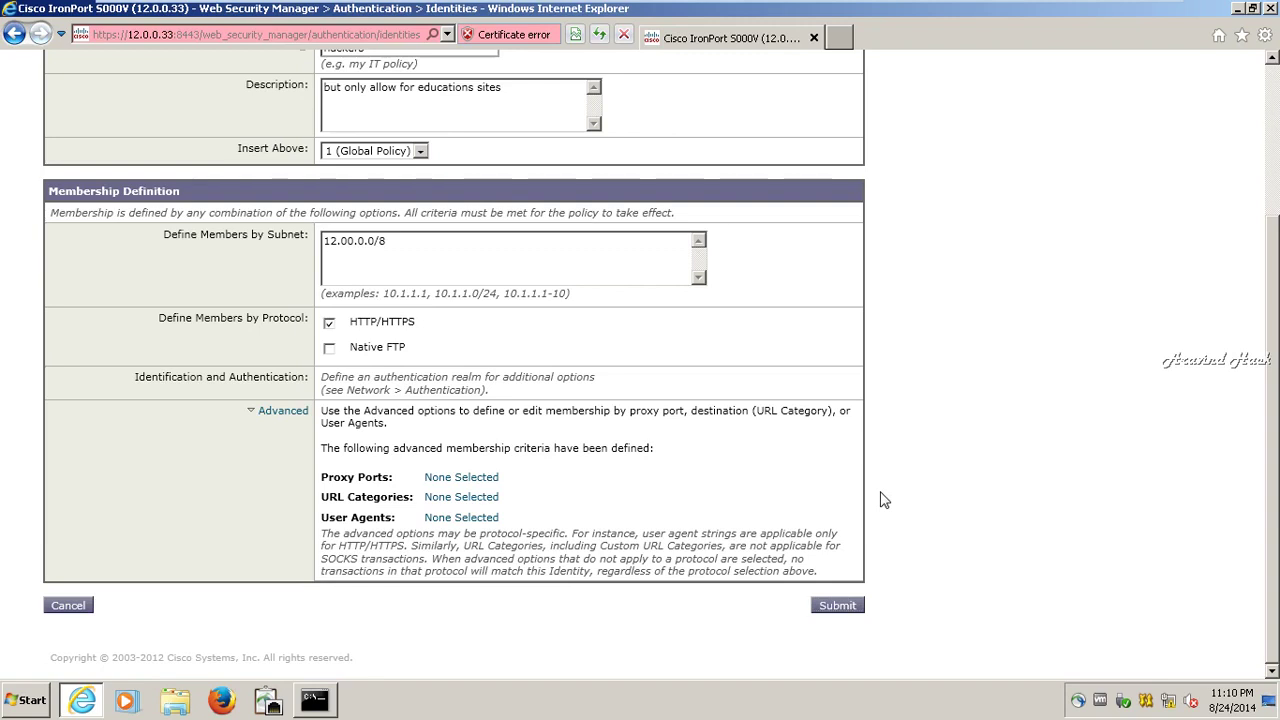
pyautogui.scroll(2, 883, 500)
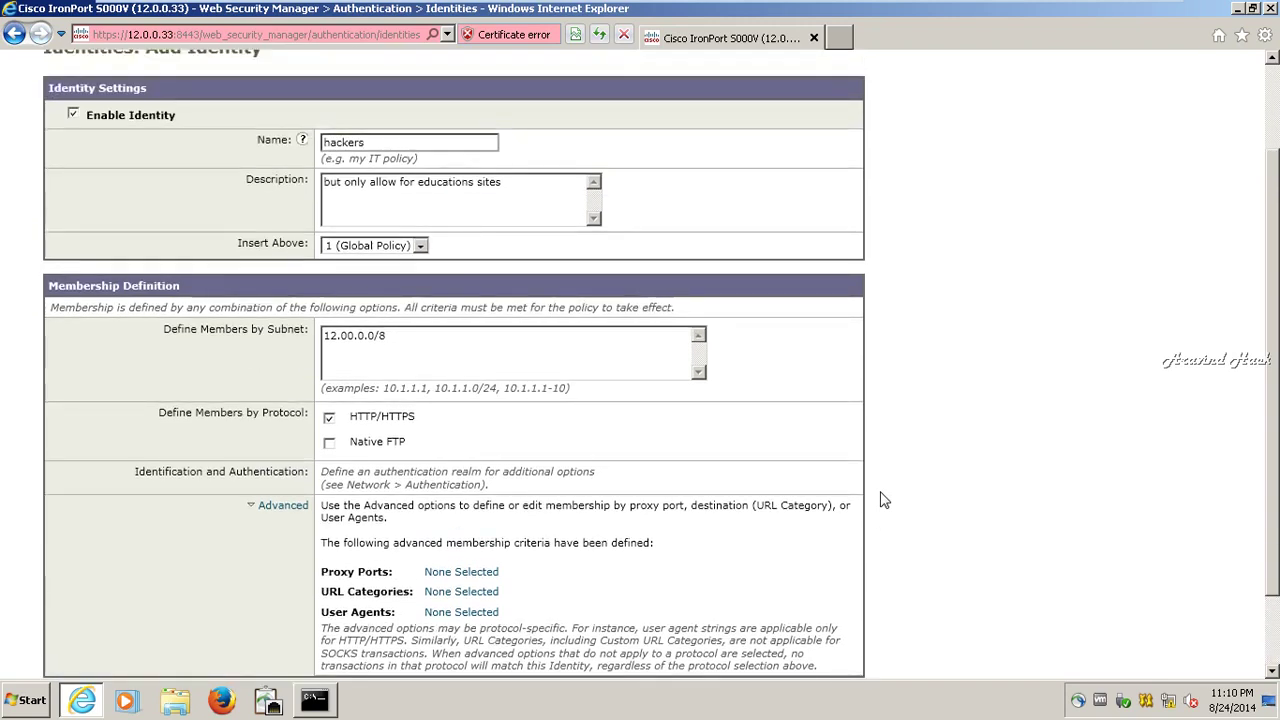
pyautogui.scroll(-2, 883, 500)
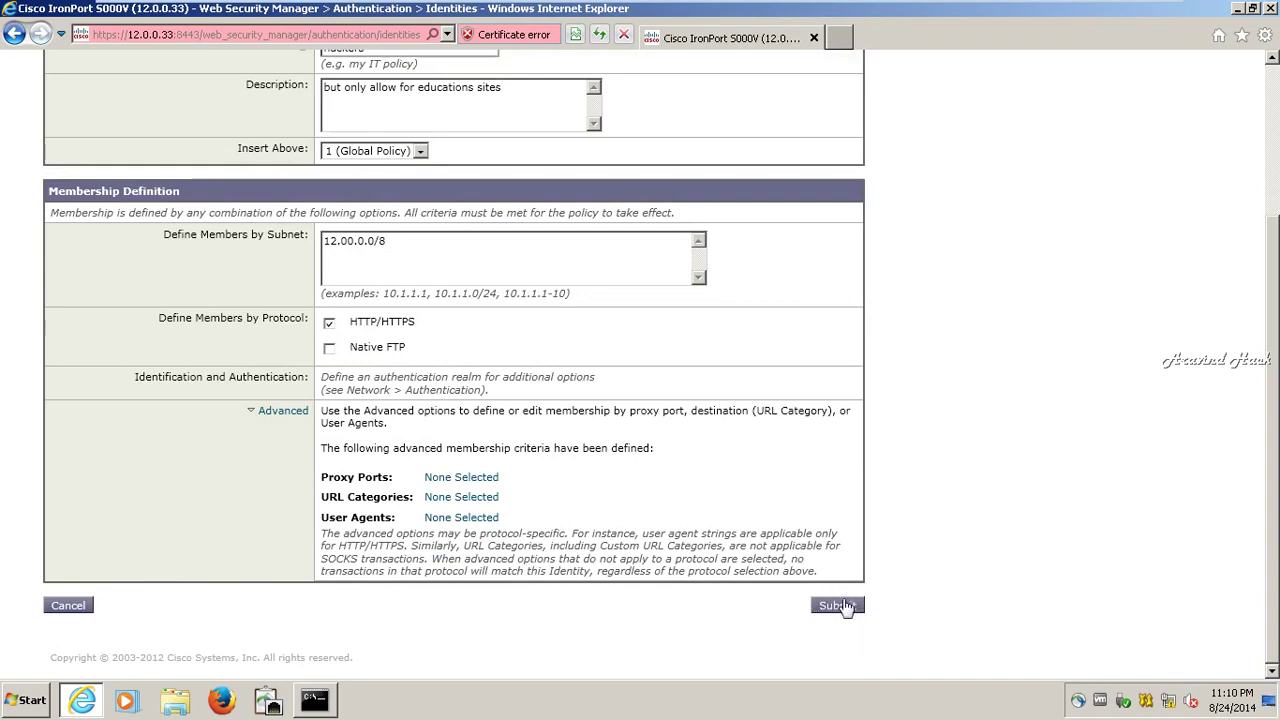
pyautogui.scroll(5, 1025, 470)
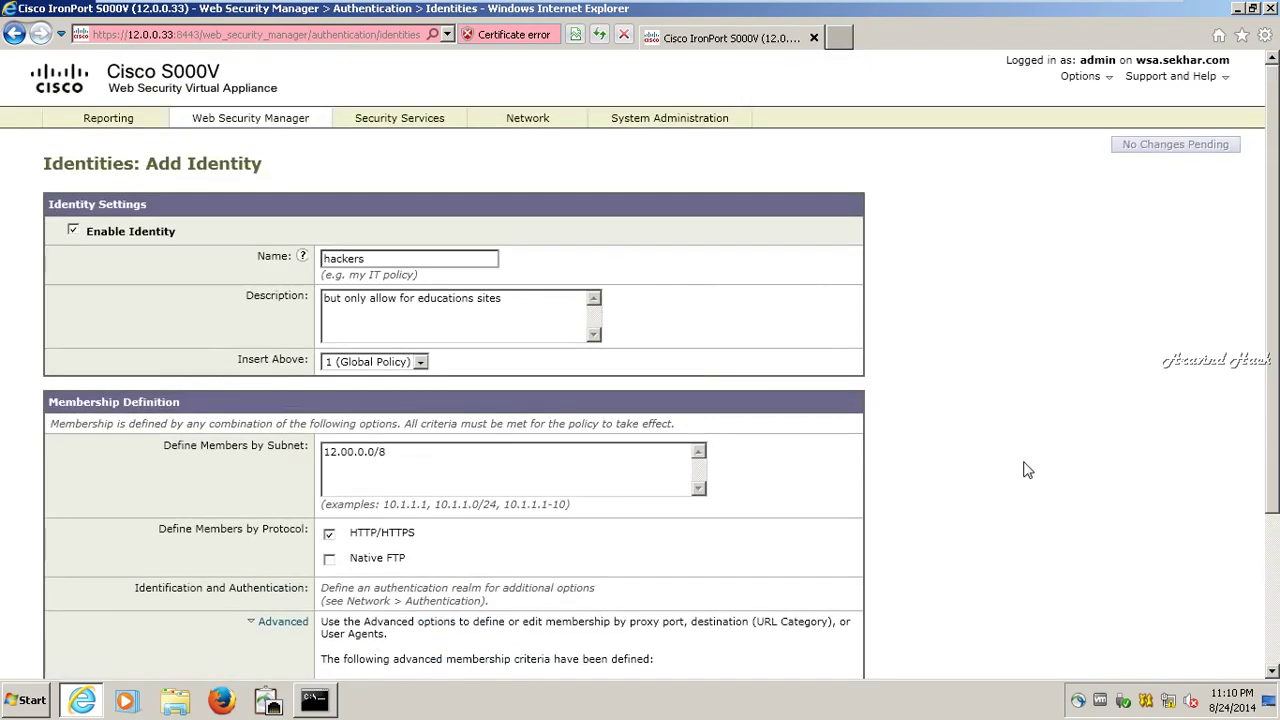
# - Launch network connections (ncpa.cpl) from the Windows Server 2008 R2 Command Prompt
pyautogui.moveTo(966, 6)
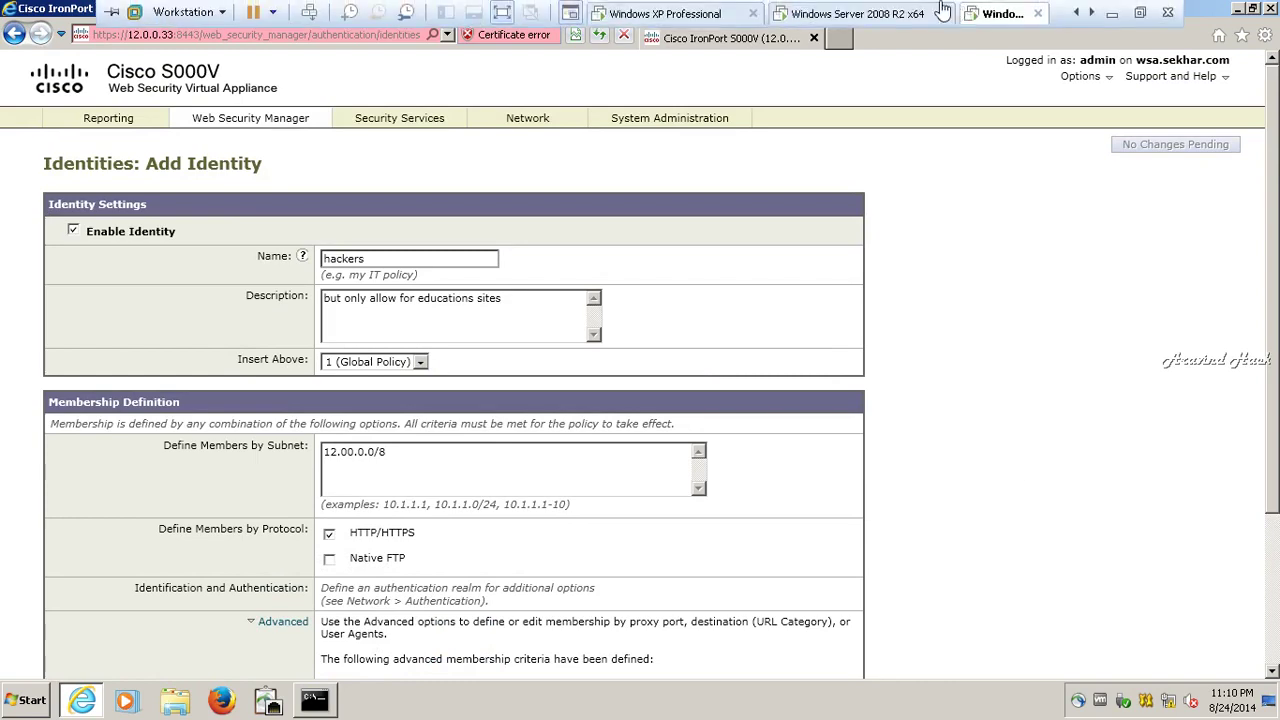
pyautogui.click(908, 10)
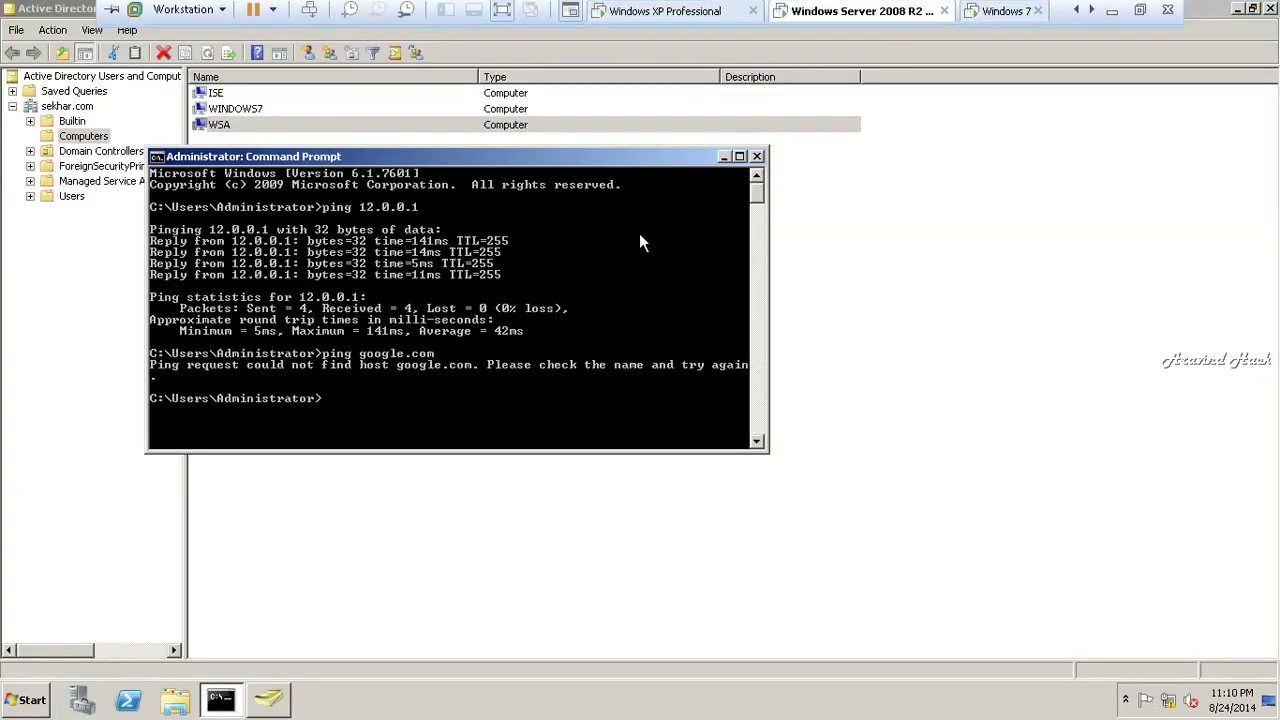
pyautogui.moveTo(893, 8)
pyautogui.click(725, 13)
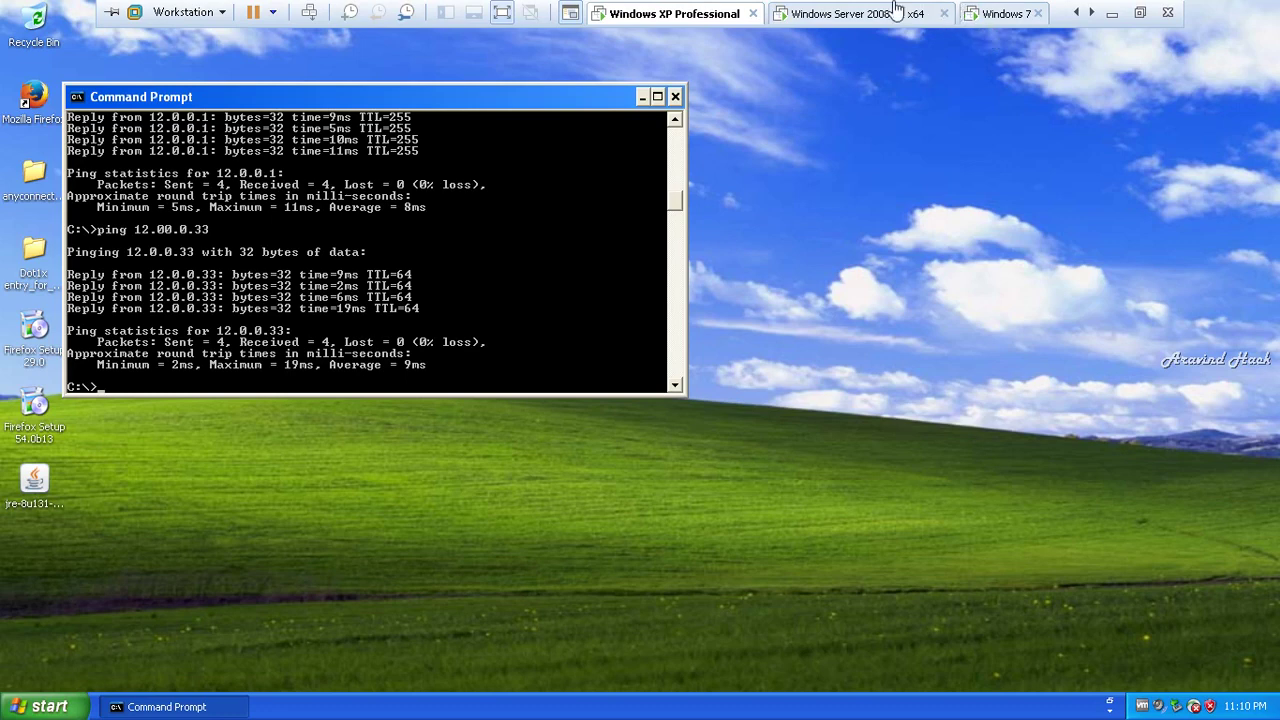
pyautogui.click(872, 13)
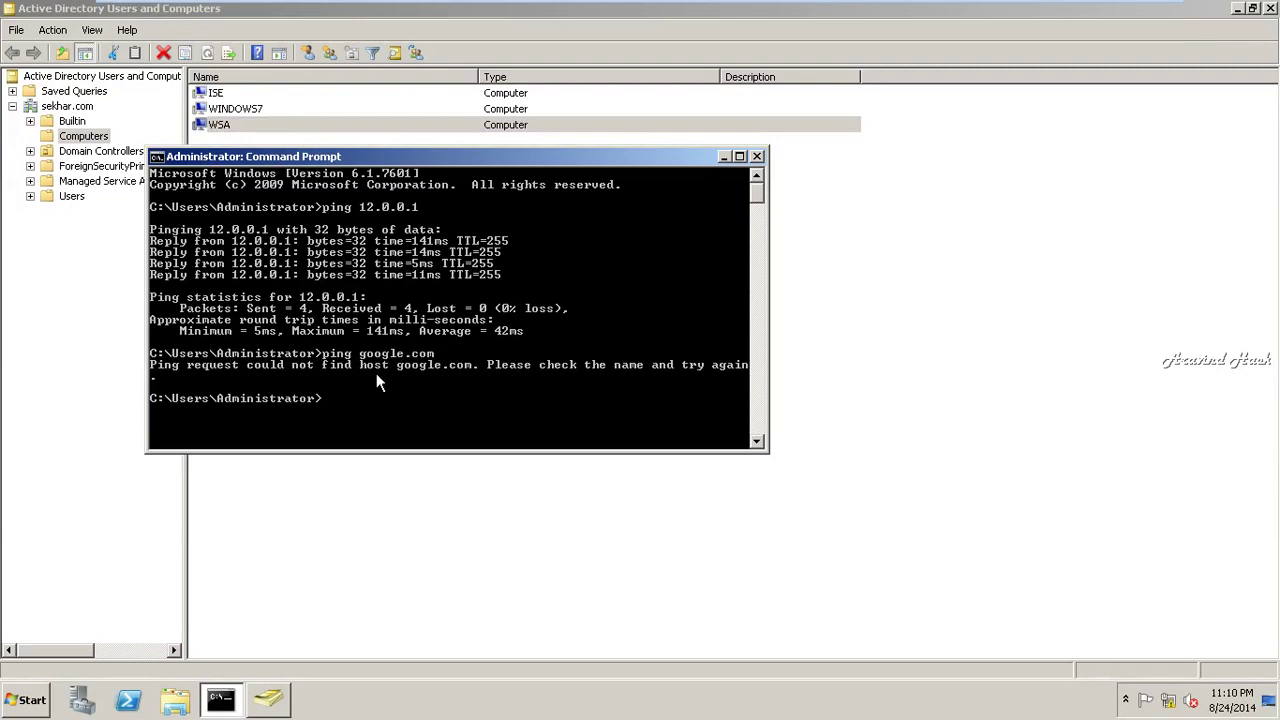
pyautogui.write('ncpa.cpl')
pyautogui.press('Return')
# - Return to the Windows 7 machine's appliance Identities page
pyautogui.moveTo(800, 12)
pyautogui.click(673, 14)
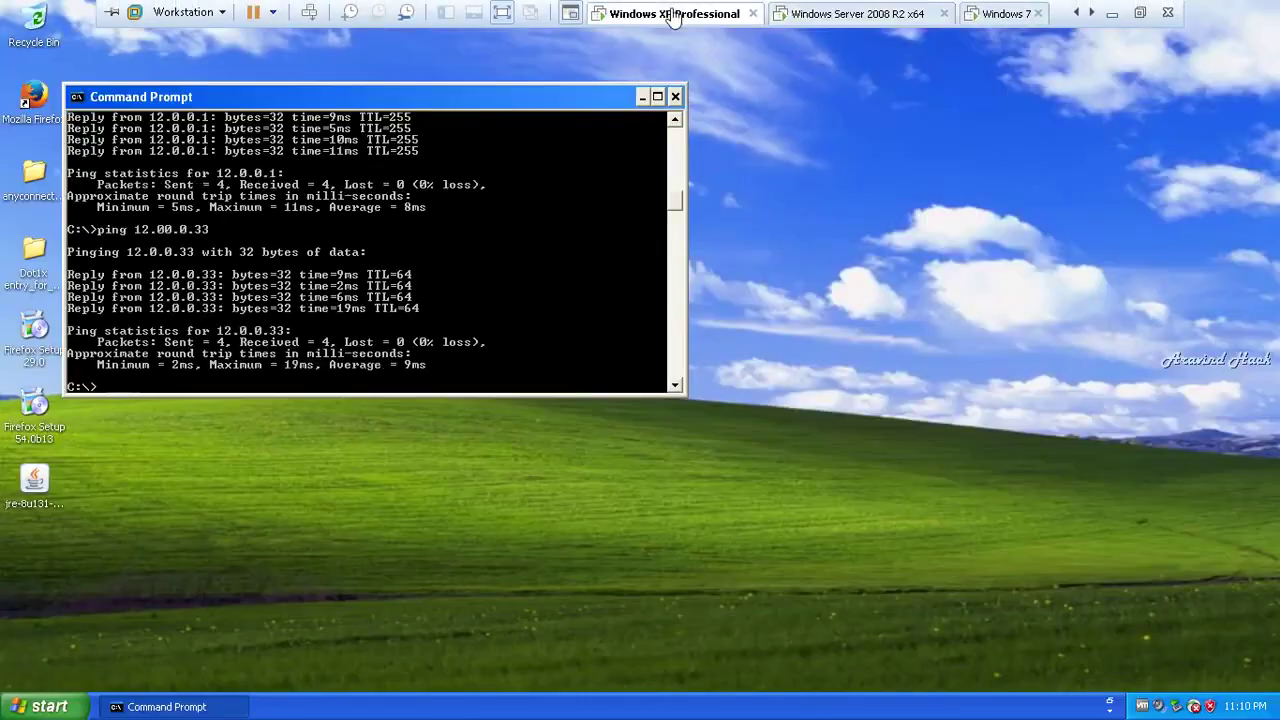
pyautogui.click(1000, 13)
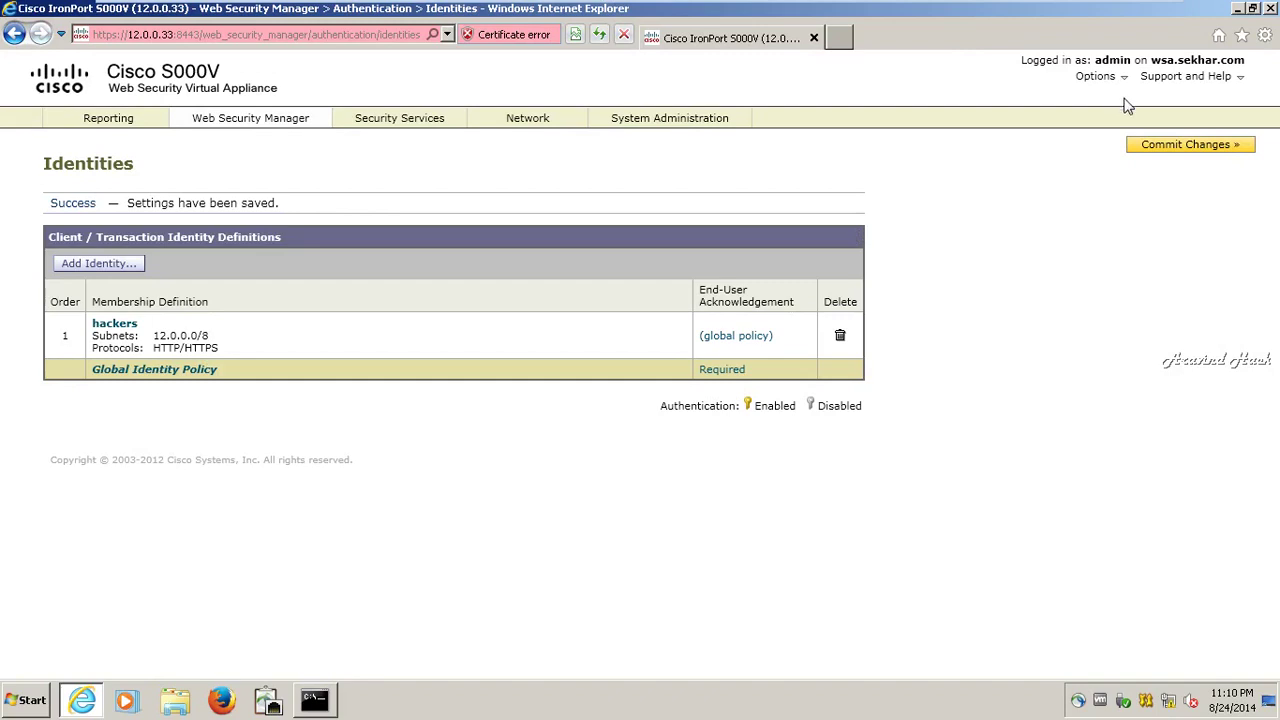
# - Commit the hackers identity and open its End-User Acknowledgement (global policy) settings
pyautogui.click(1150, 147)
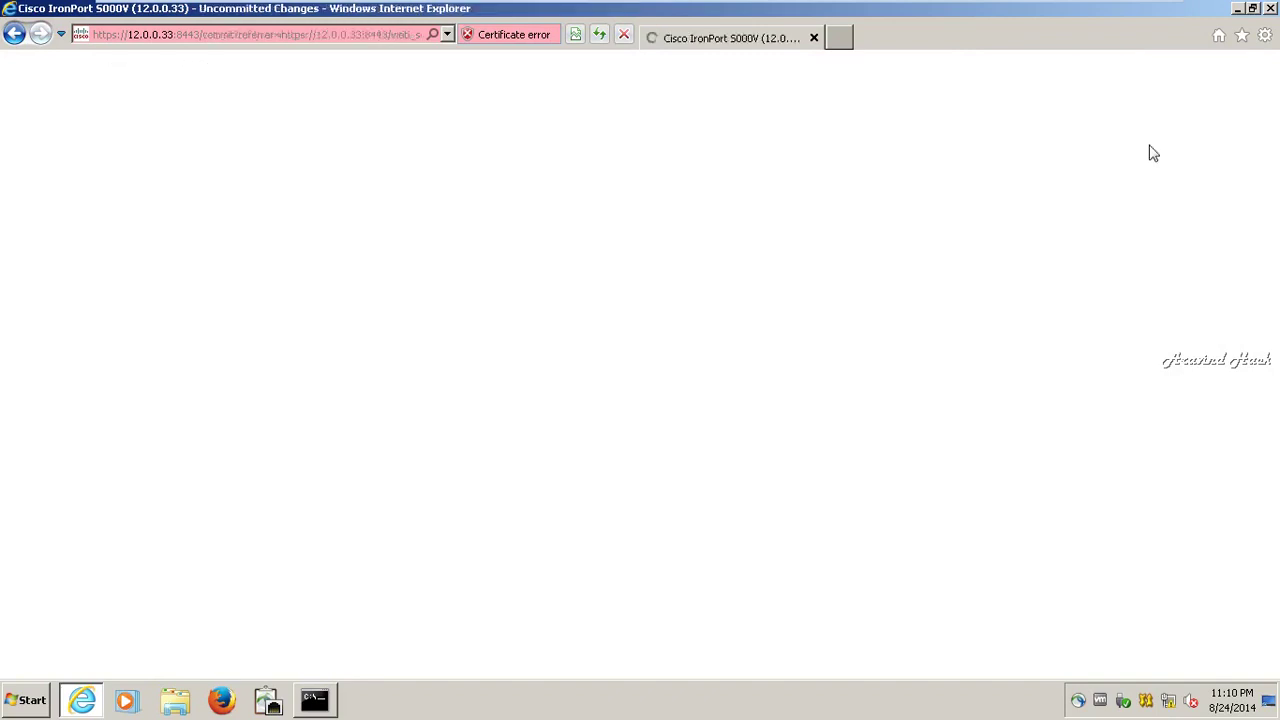
pyautogui.click(477, 298)
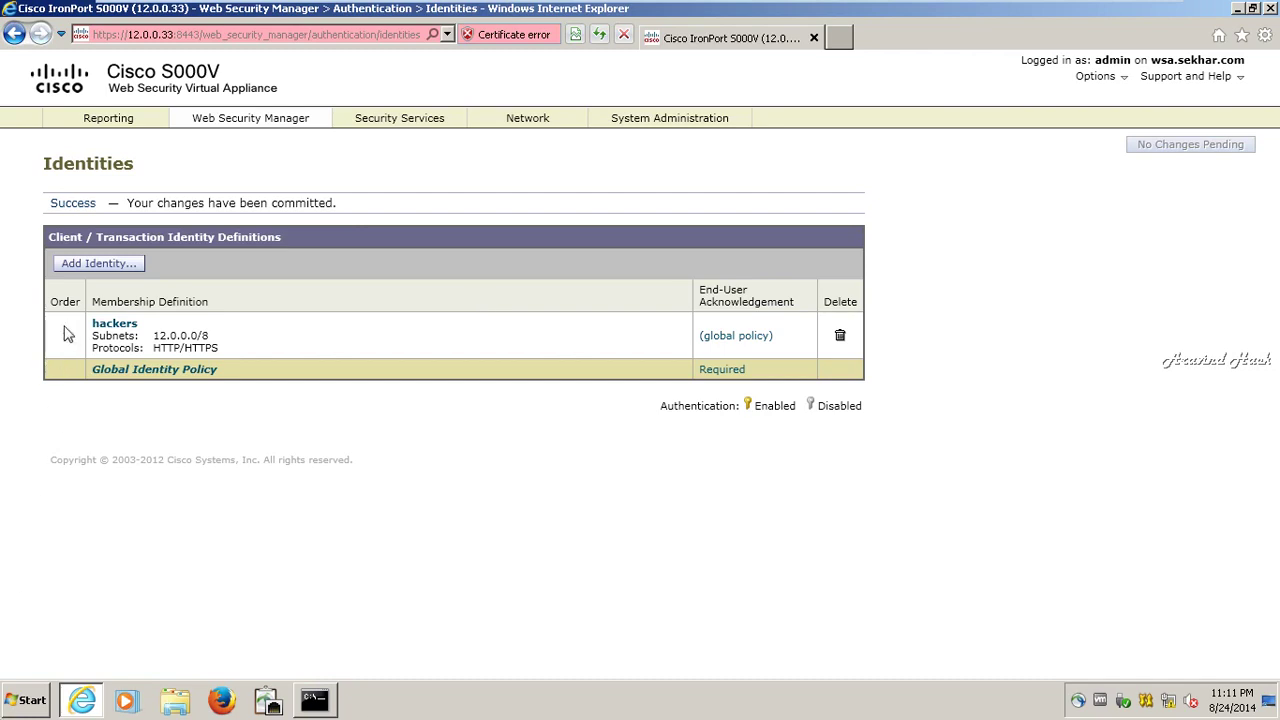
pyautogui.click(755, 338)
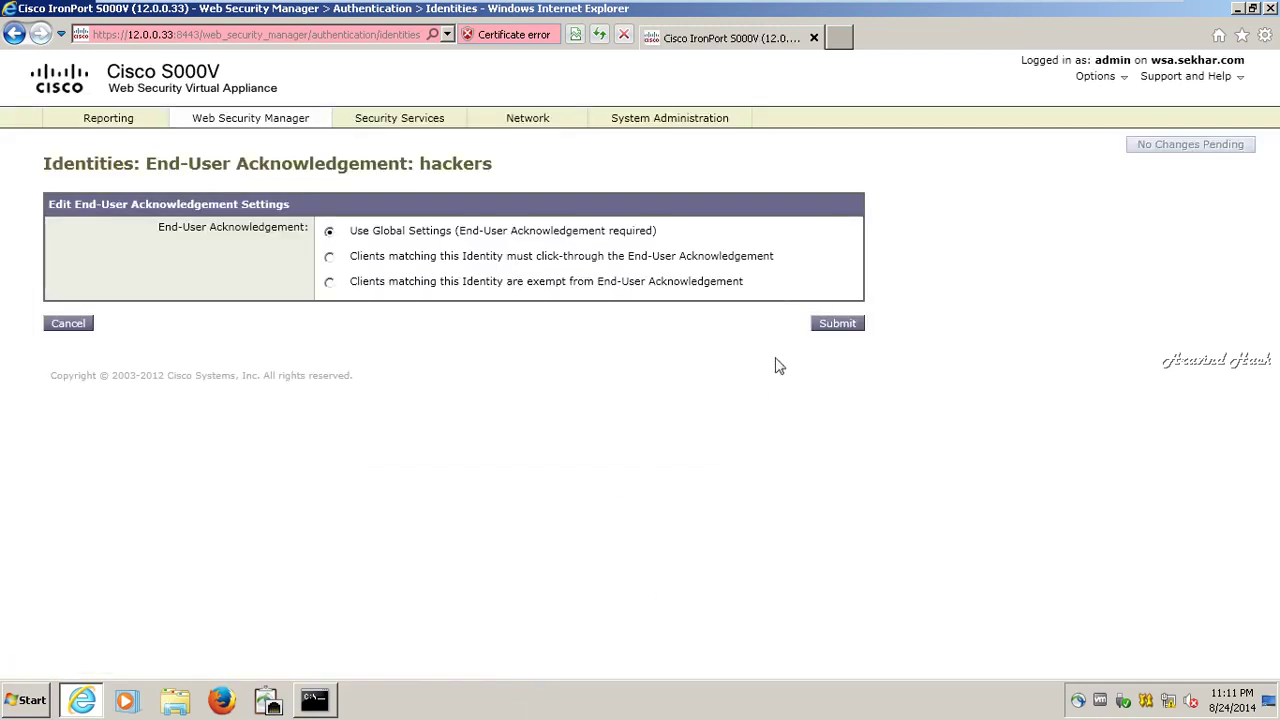
# - Keep hackers on global acknowledgement settings and open the Global Identity Policy under Identities
pyautogui.click(831, 335)
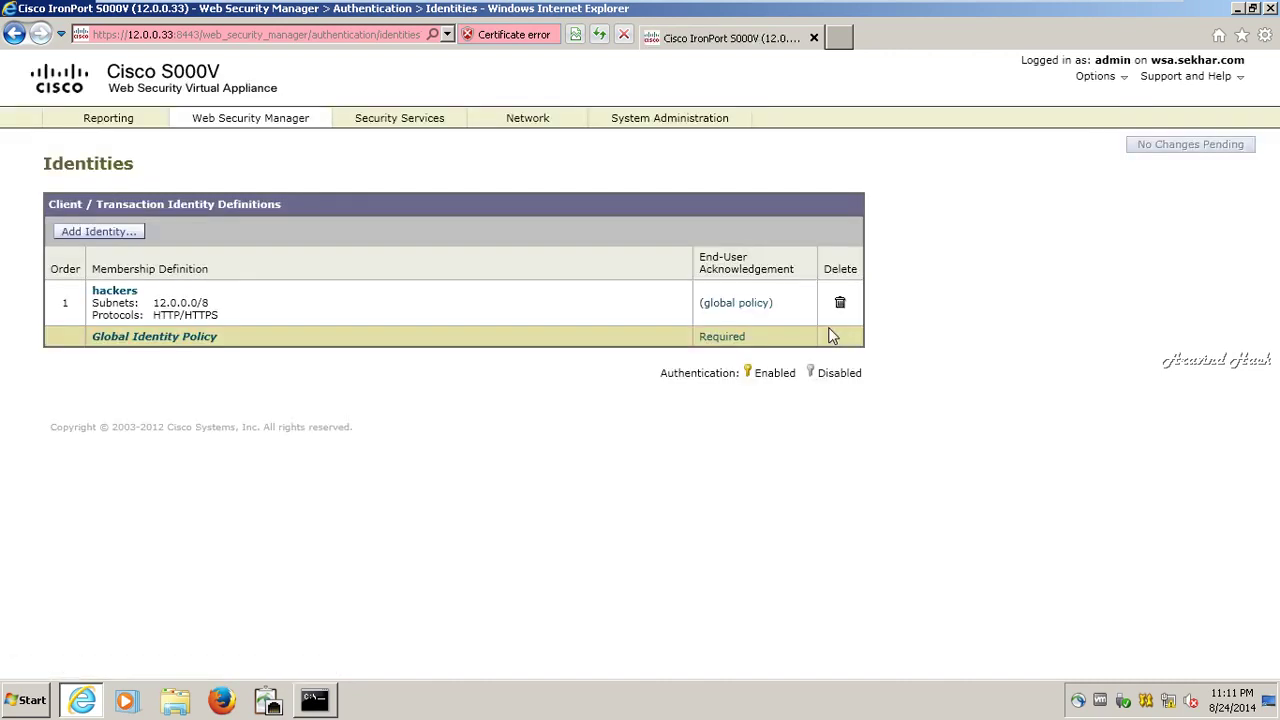
pyautogui.moveTo(237, 125)
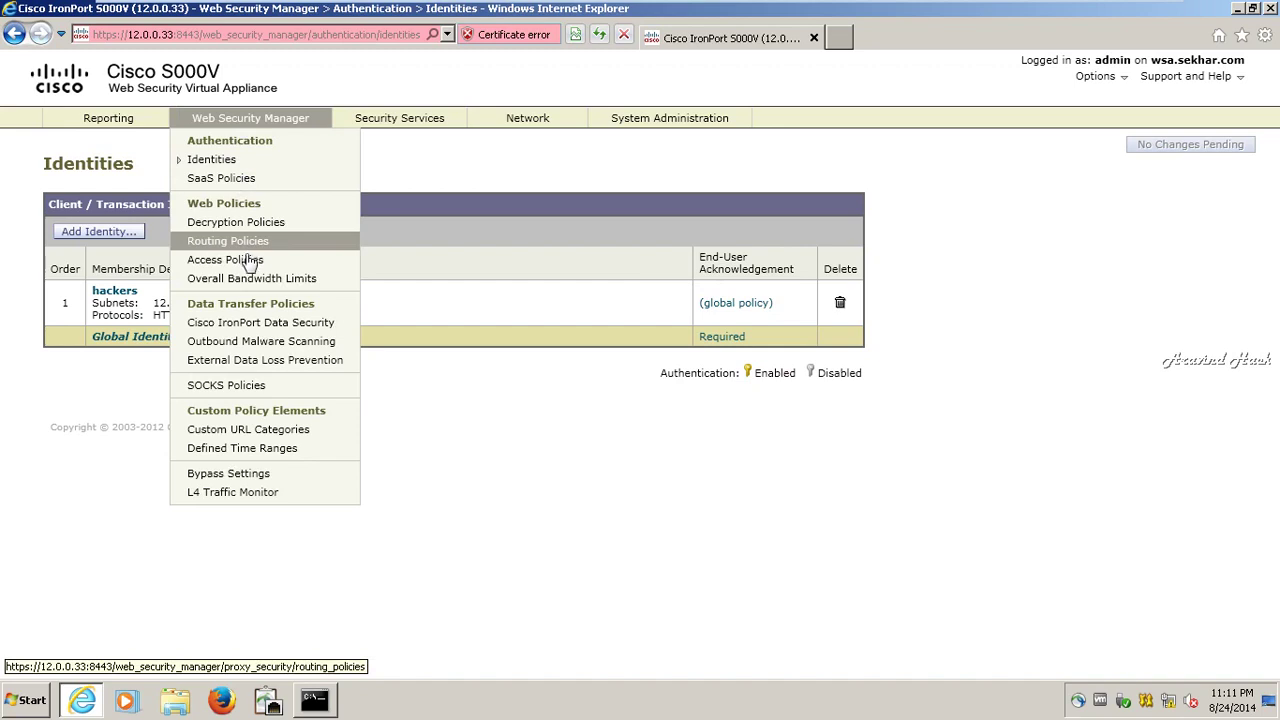
pyautogui.click(278, 168)
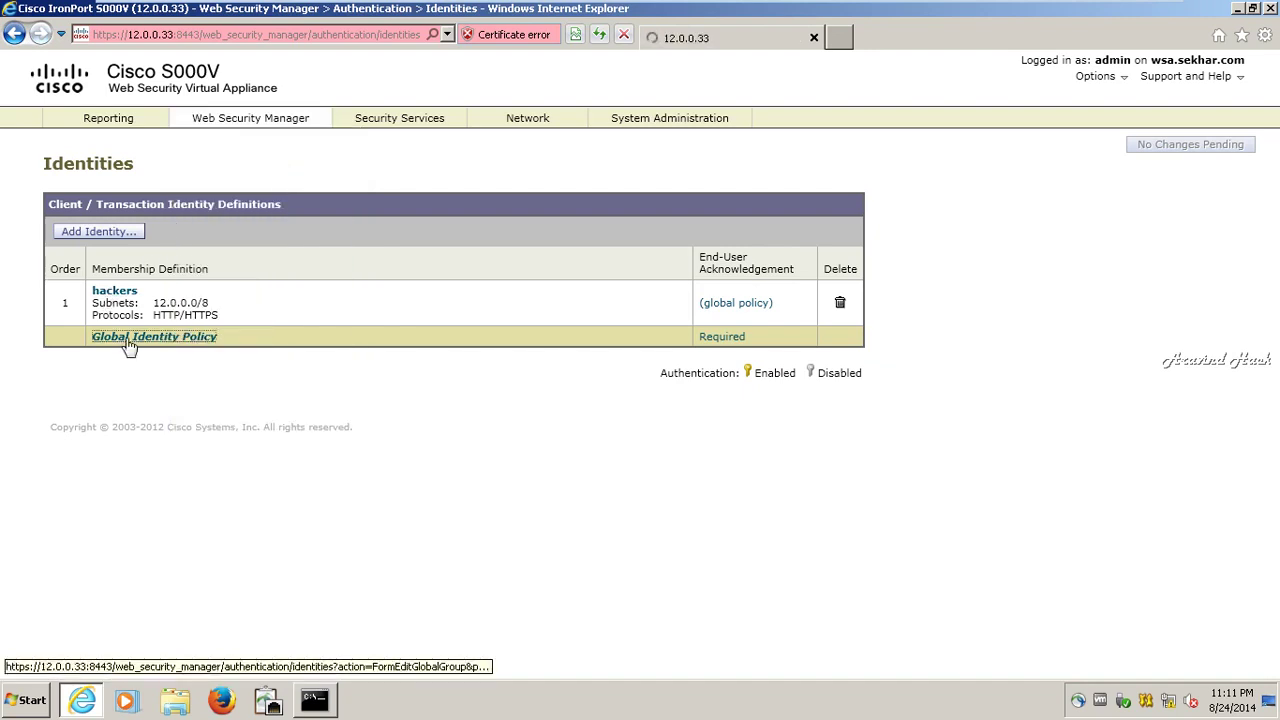
pyautogui.click(128, 340)
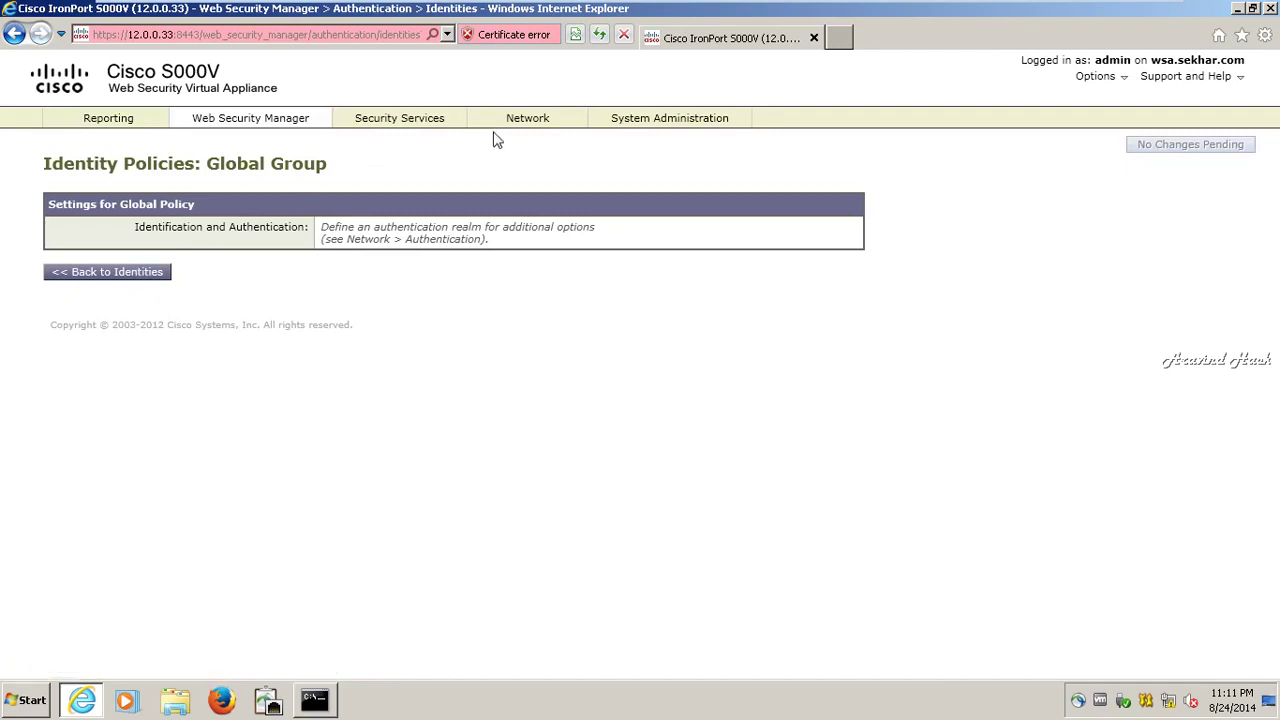
# - Add NTLM authentication realm 'wsas' with AD server 12.00.0.25 and domain sekhar.com
pyautogui.moveTo(527, 120)
pyautogui.click(505, 234)
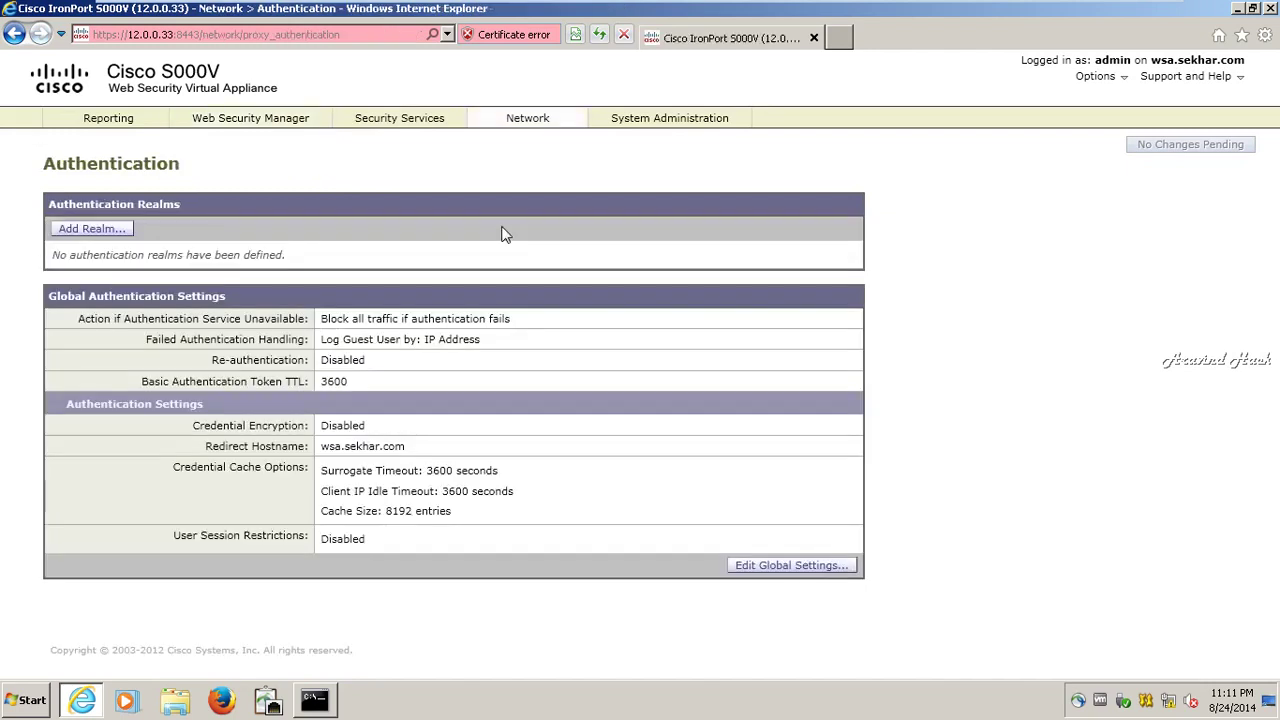
pyautogui.click(100, 229)
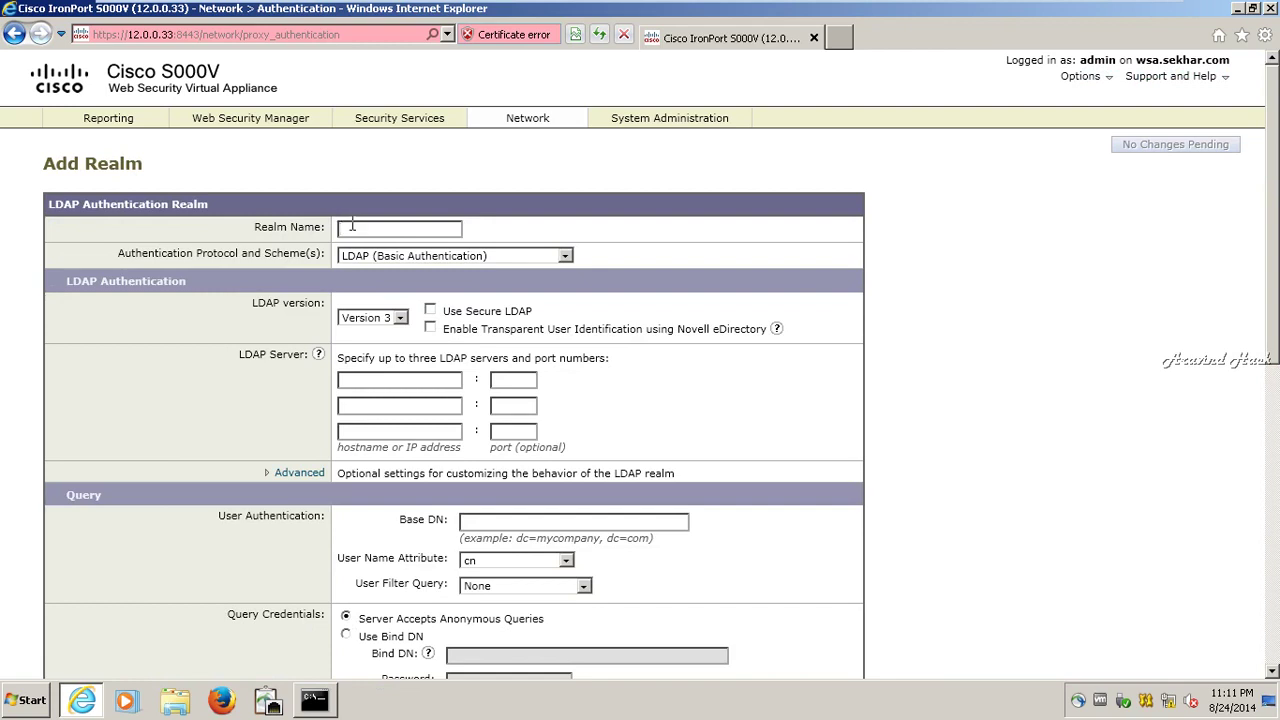
pyautogui.write('wsas')
pyautogui.click(566, 256)
pyautogui.click(530, 282)
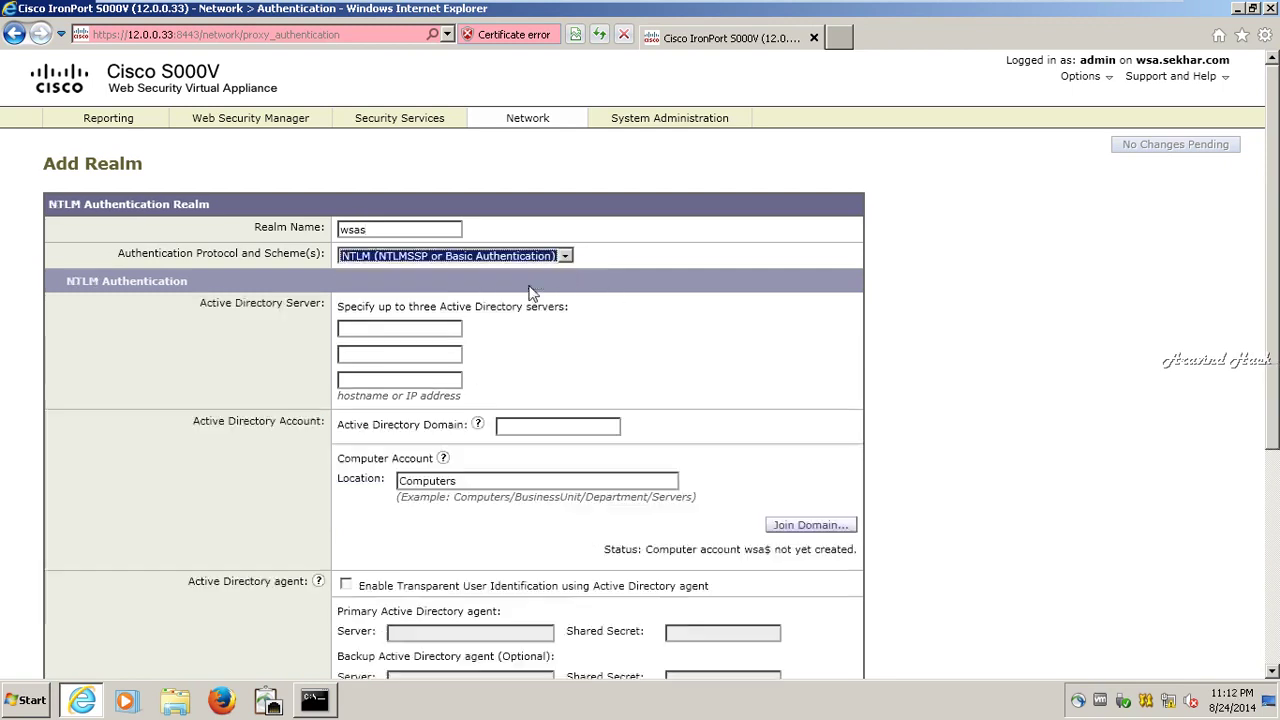
pyautogui.click(420, 333)
pyautogui.write('12.00.0.25')
pyautogui.press('Tab')
# - Start joining the domain, entering the administrator account name and its password
pyautogui.press('Tab')
pyautogui.write('s')
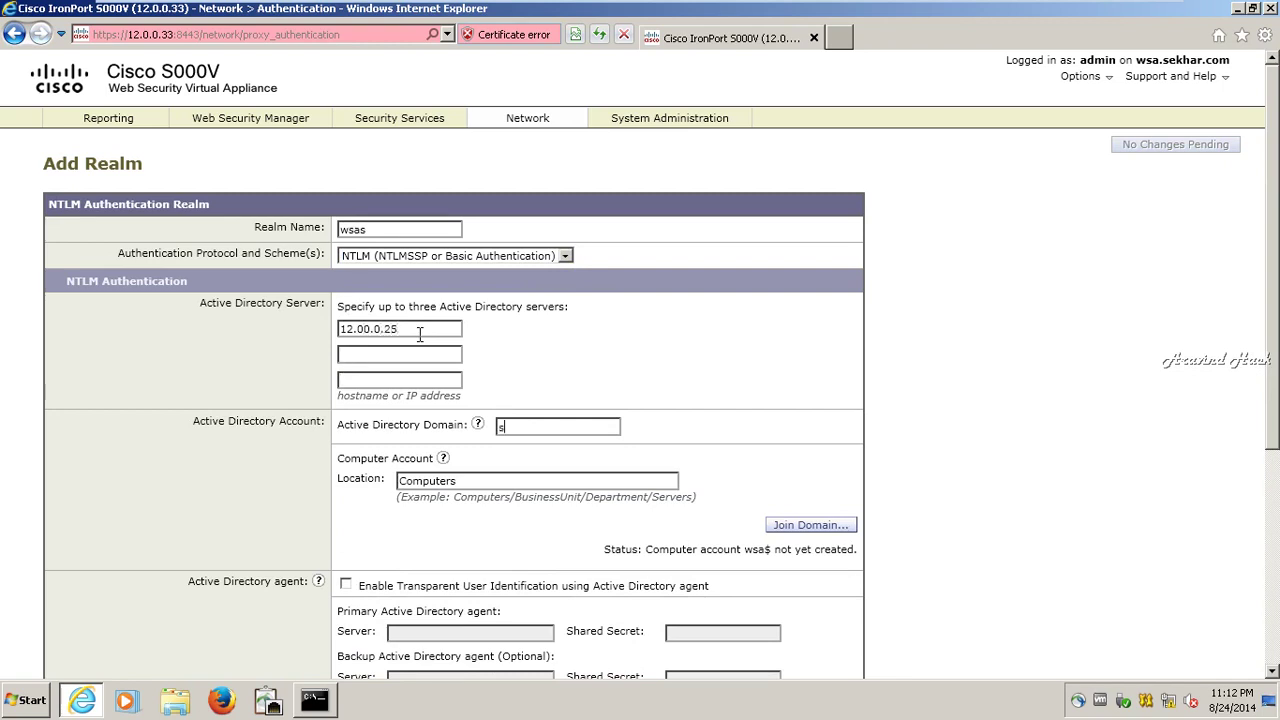
pyautogui.write('ekhar.com')
pyautogui.click(803, 523)
pyautogui.write('administrator')
pyautogui.press('Tab')
pyautogui.write('*******')
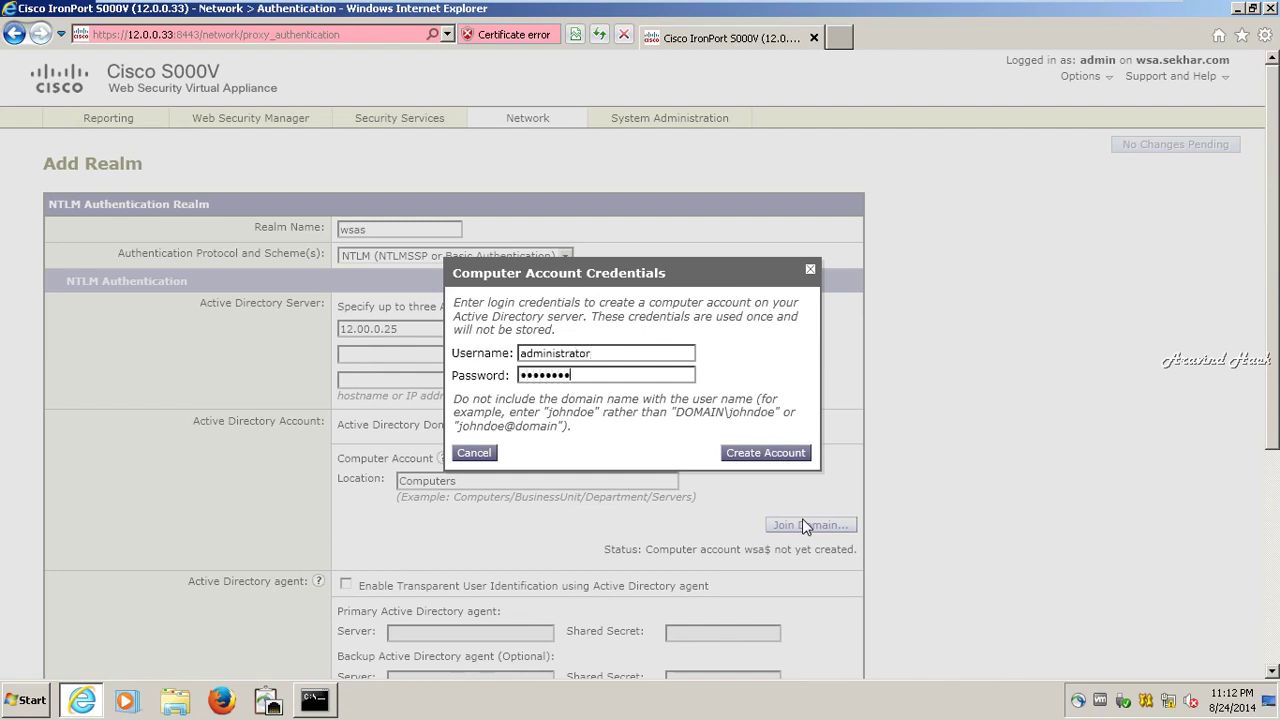
# - Create computer account wsa$ in Active Directory for realm wsas, then scroll to the realm test
pyautogui.click(792, 453)
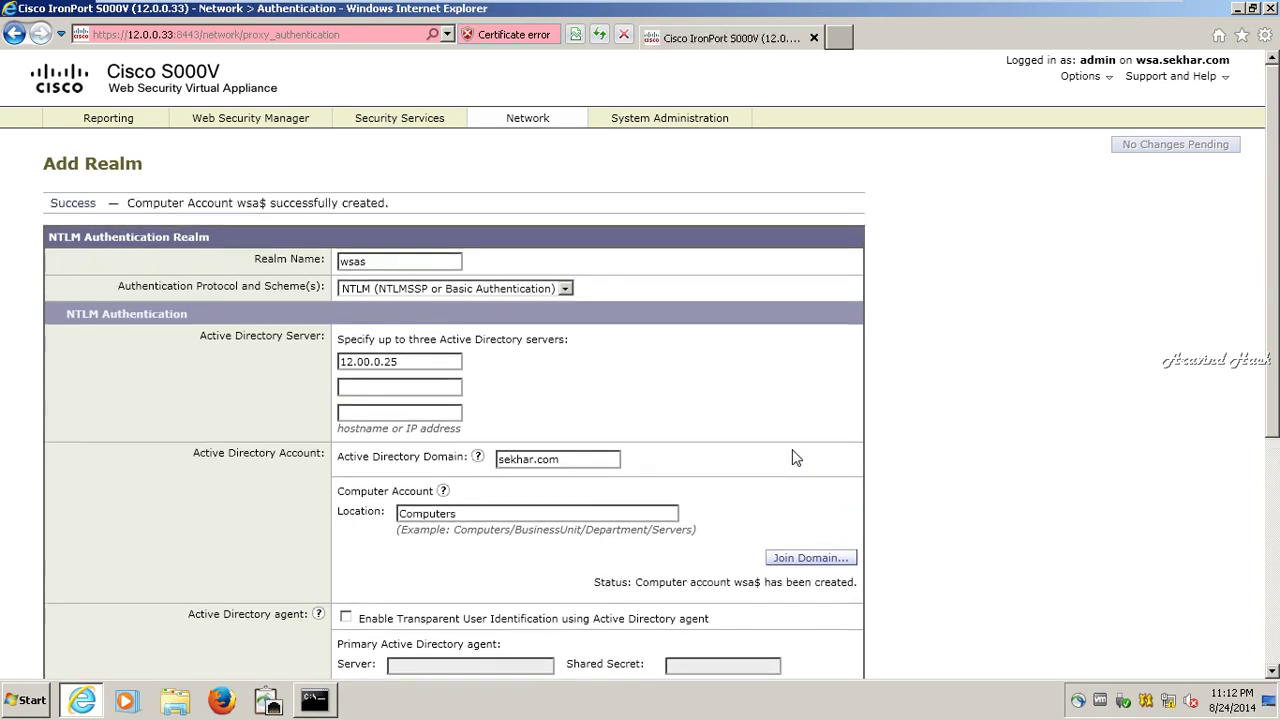
pyautogui.scroll(-4, 749, 494)
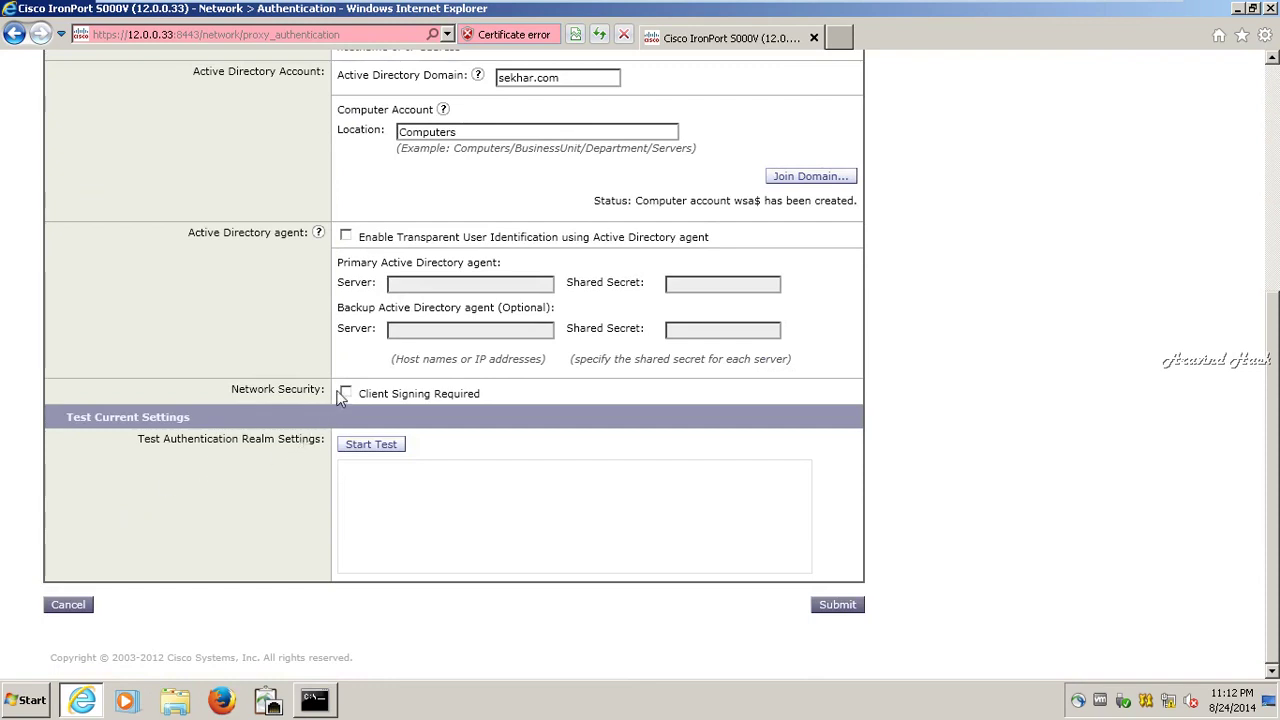
# - Test the wsas realm settings, then save the new realm despite the warning
pyautogui.click(369, 447)
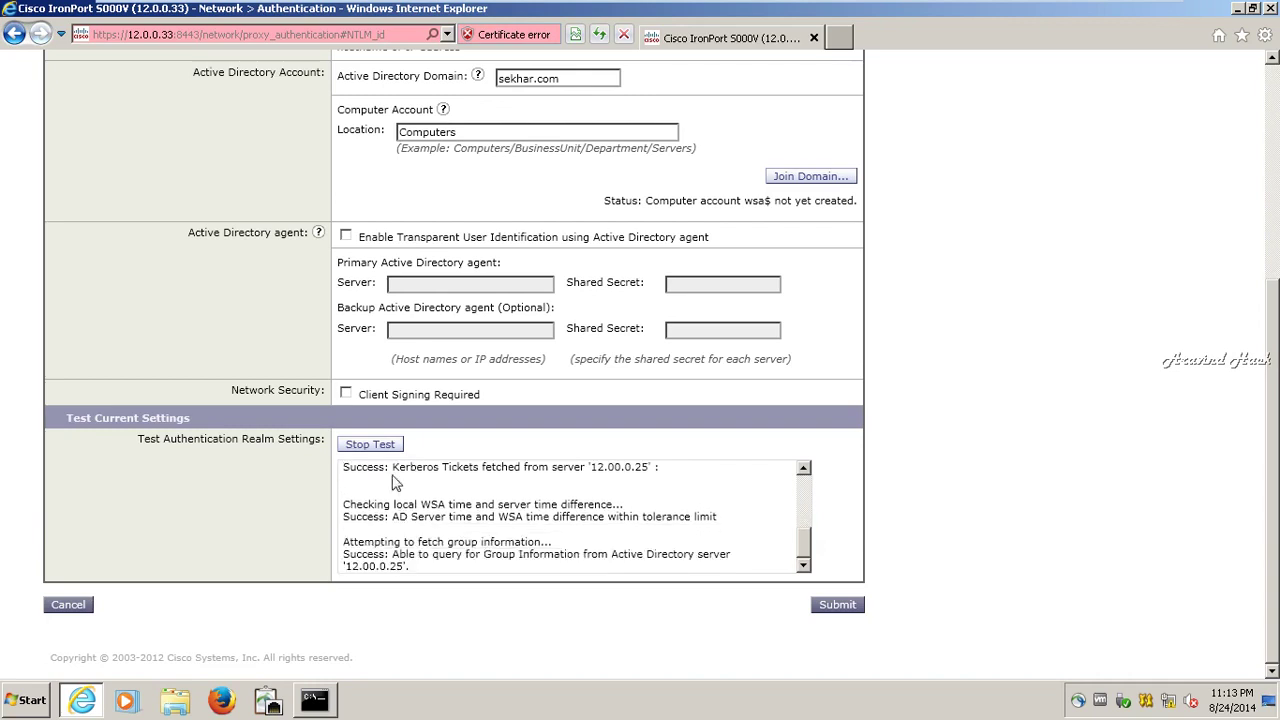
pyautogui.click(838, 605)
pyautogui.click(758, 408)
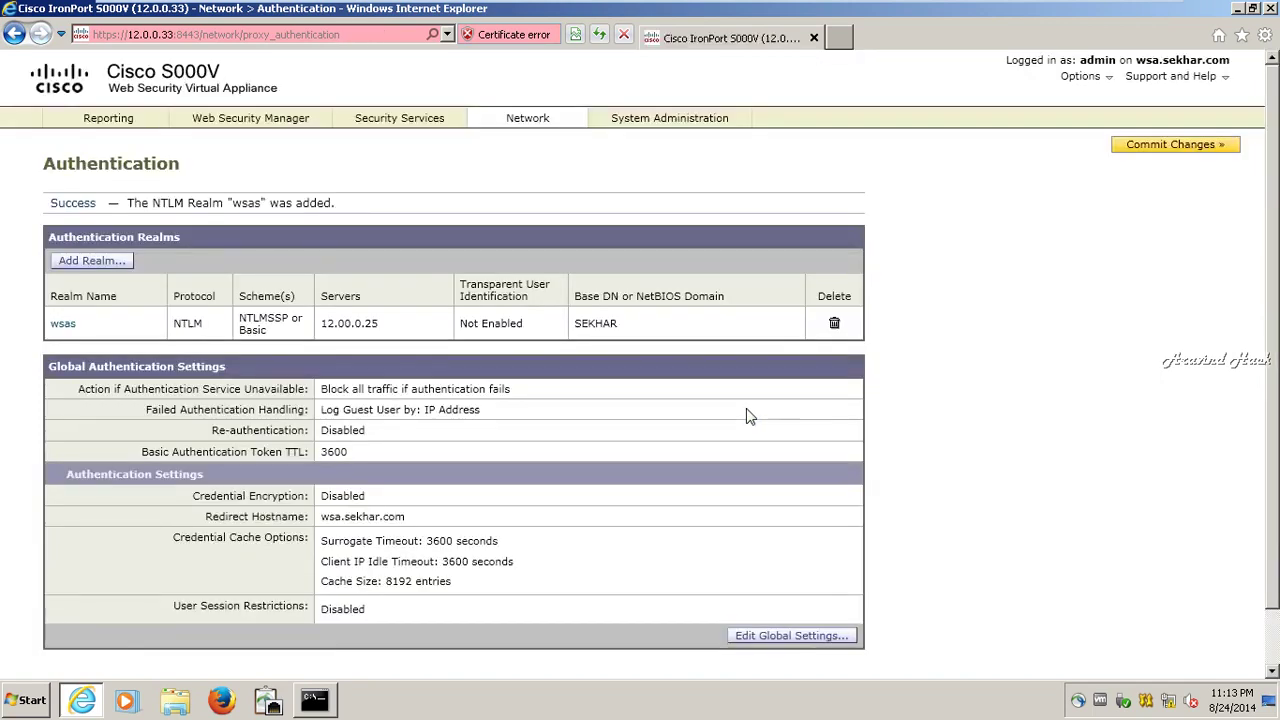
pyautogui.scroll(-2, 723, 389)
pyautogui.scroll(2, 723, 389)
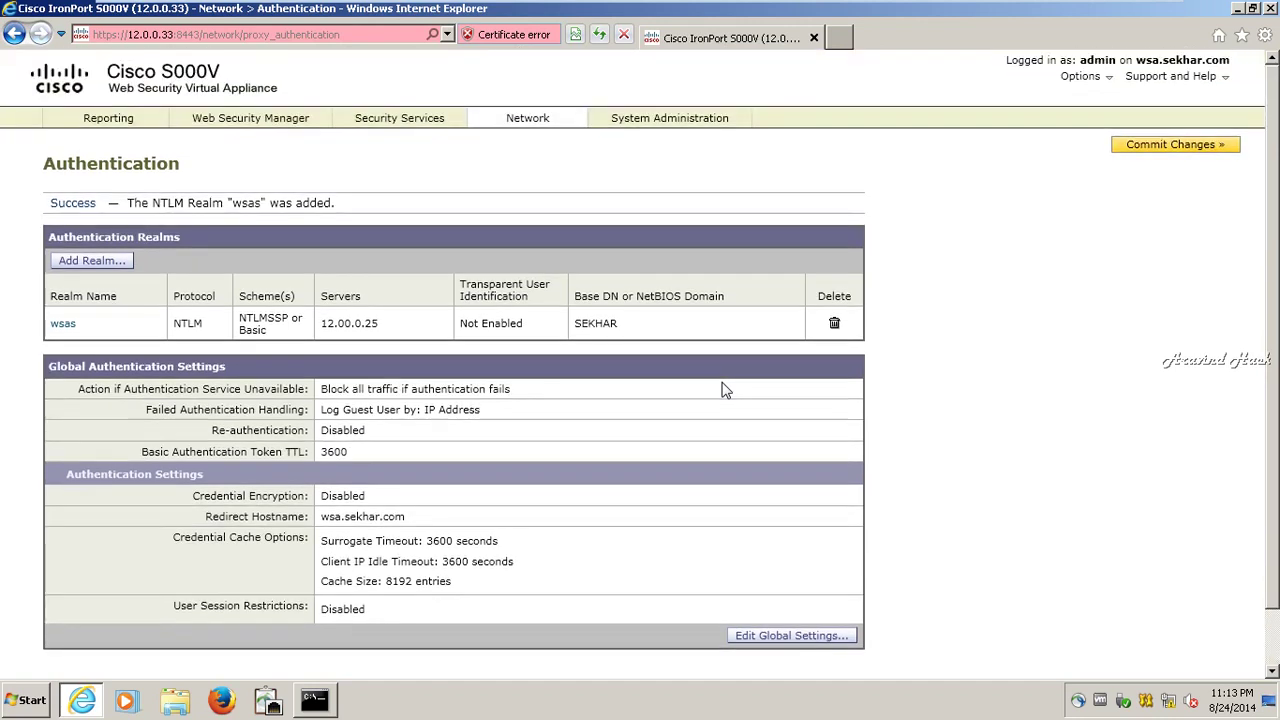
# - Commit the pending wsas realm changes to the appliance
pyautogui.click(1170, 148)
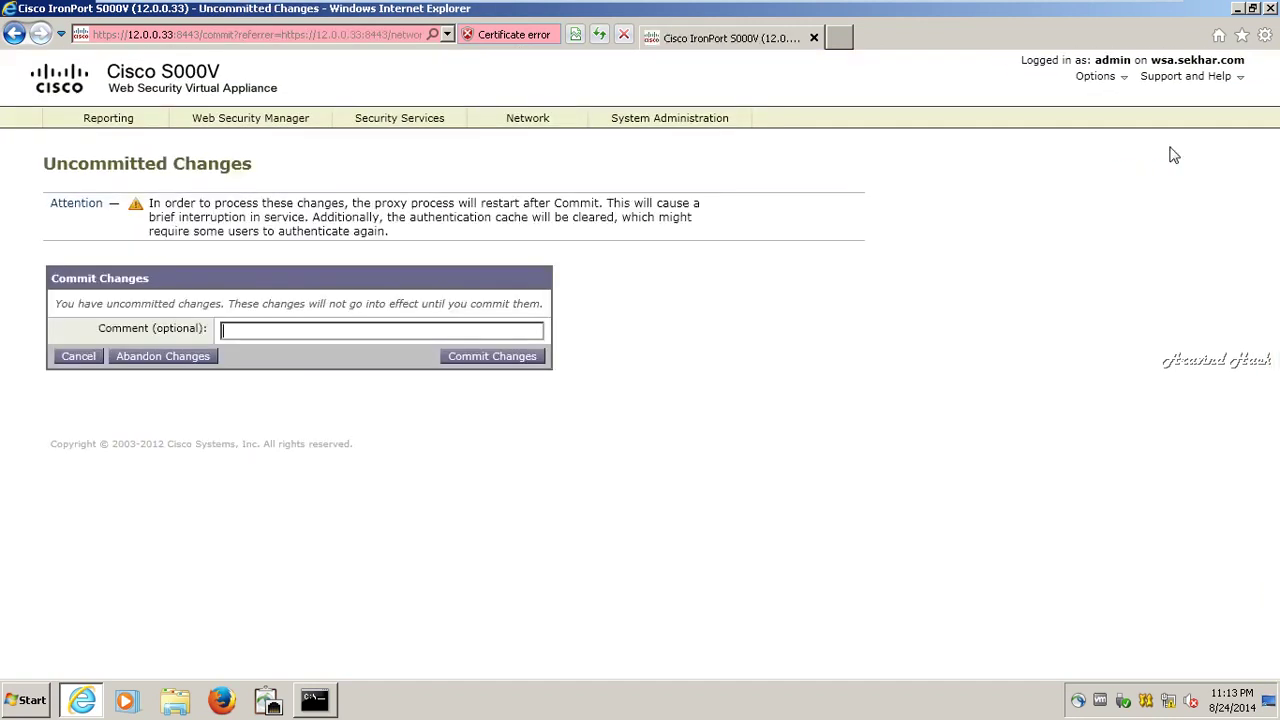
pyautogui.click(510, 357)
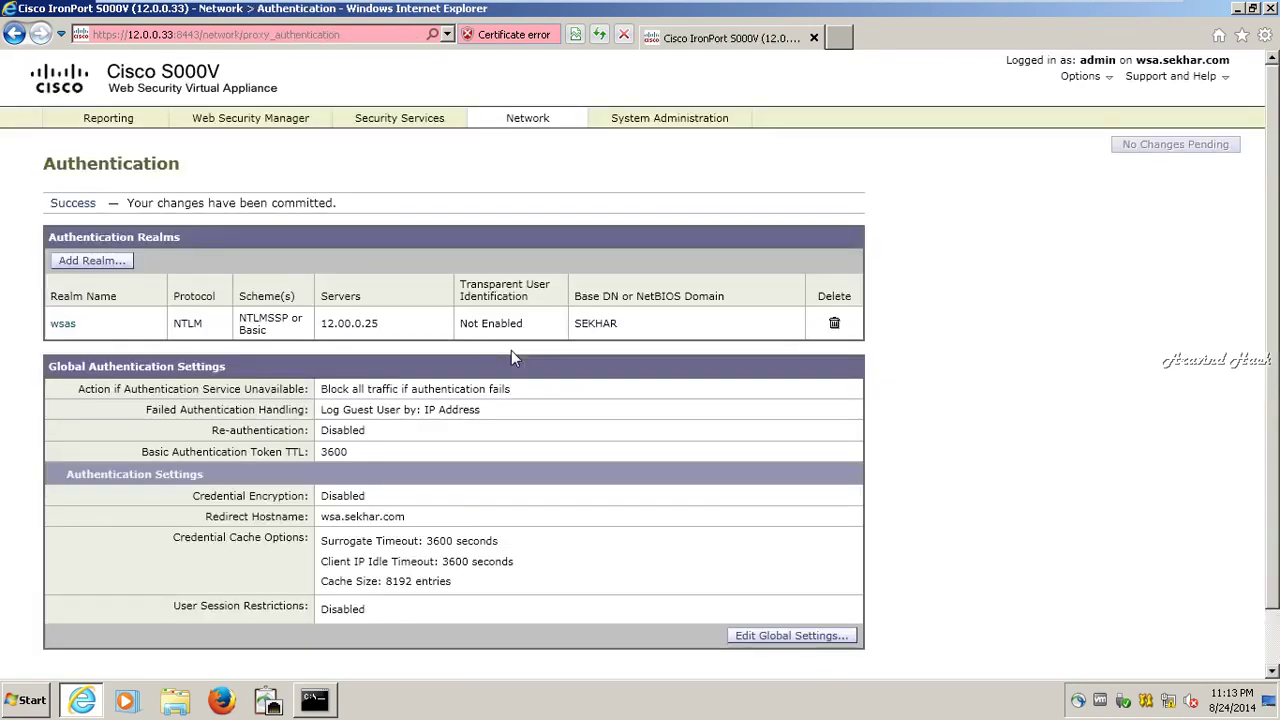
pyautogui.scroll(-1, 511, 350)
pyautogui.scroll(1, 511, 350)
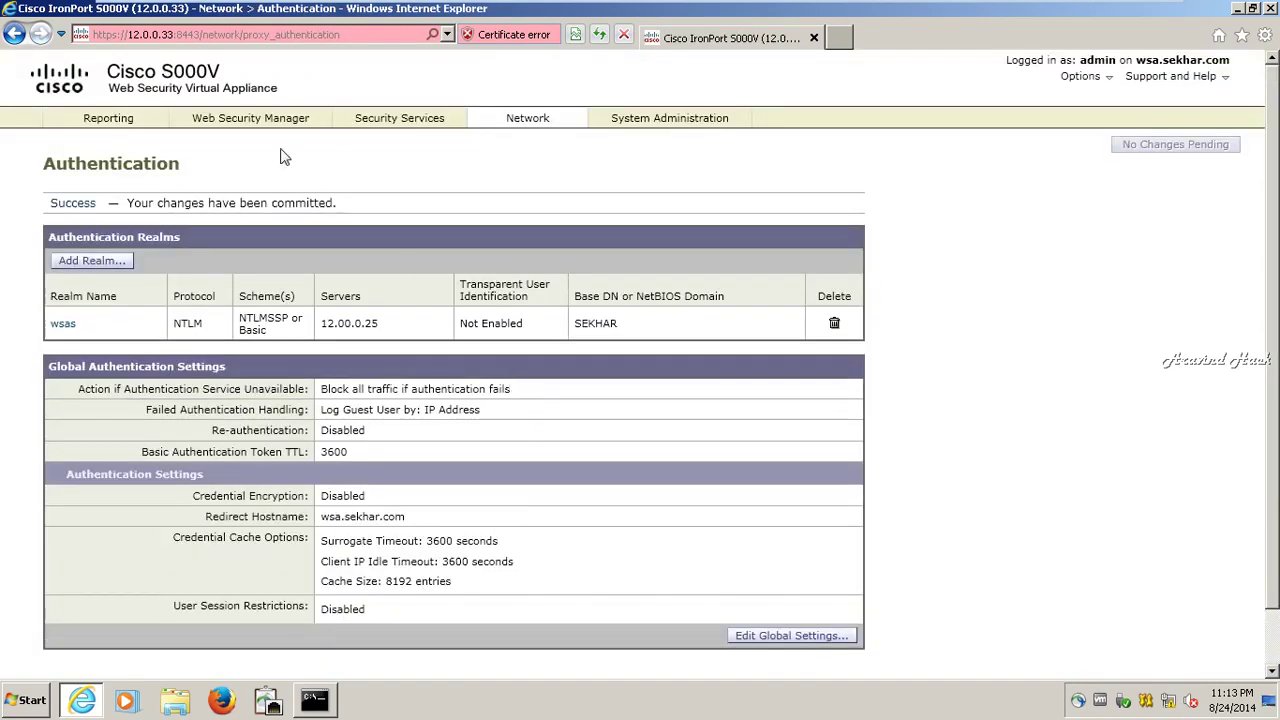
pyautogui.moveTo(281, 125)
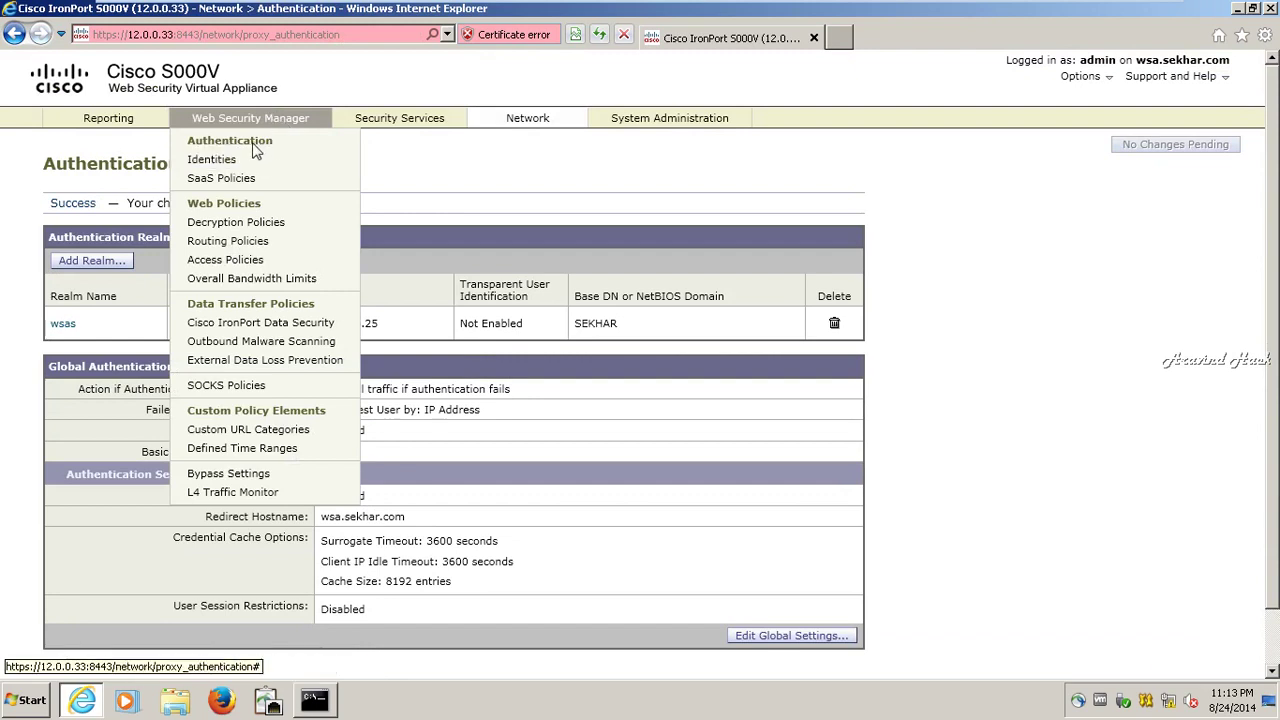
# - Review the hackers identity's acknowledgement settings in the Identities list, leaving them unchanged
pyautogui.click(212, 160)
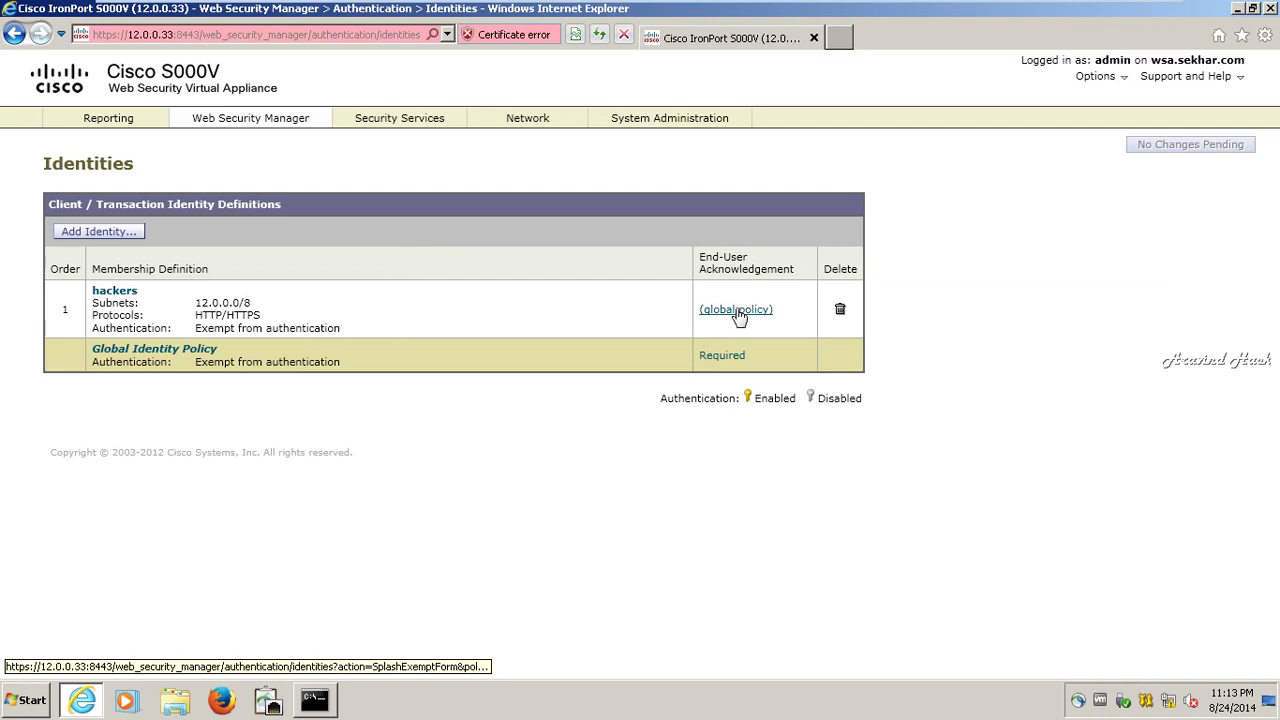
pyautogui.click(738, 311)
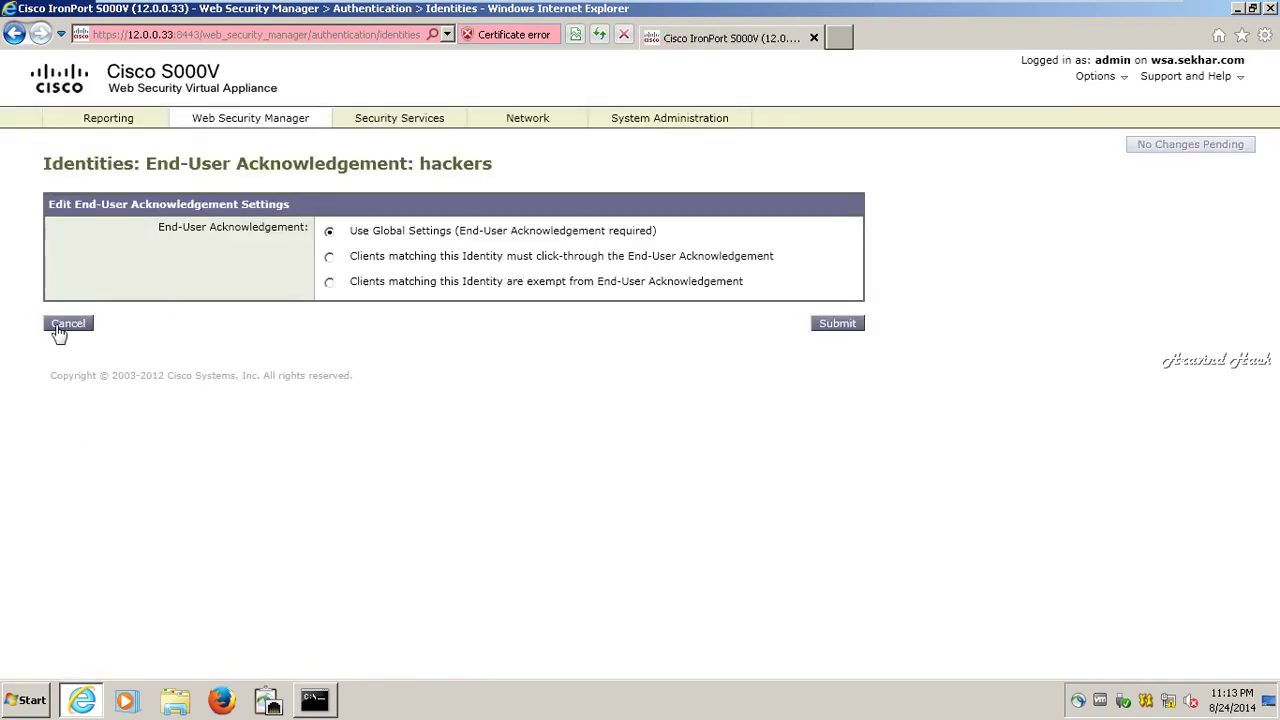
pyautogui.click(58, 326)
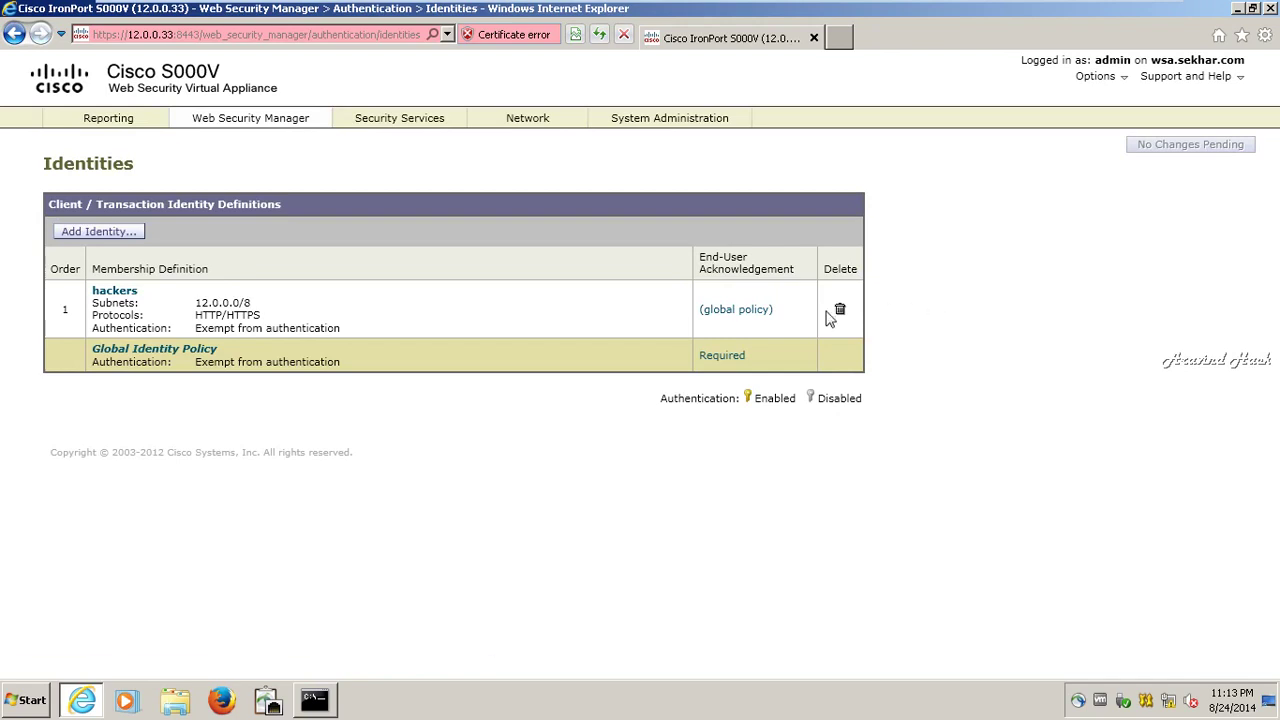
# - Delete the hackers identity and commit the deletion
pyautogui.click(840, 309)
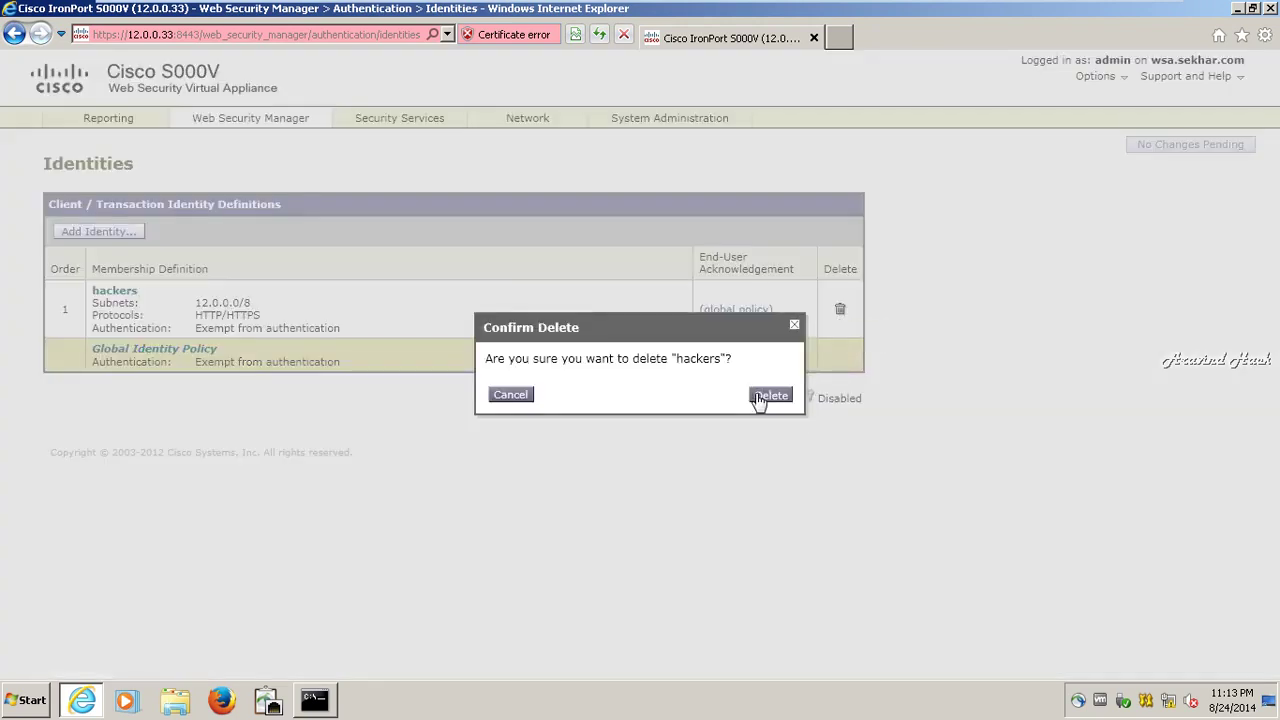
pyautogui.click(758, 396)
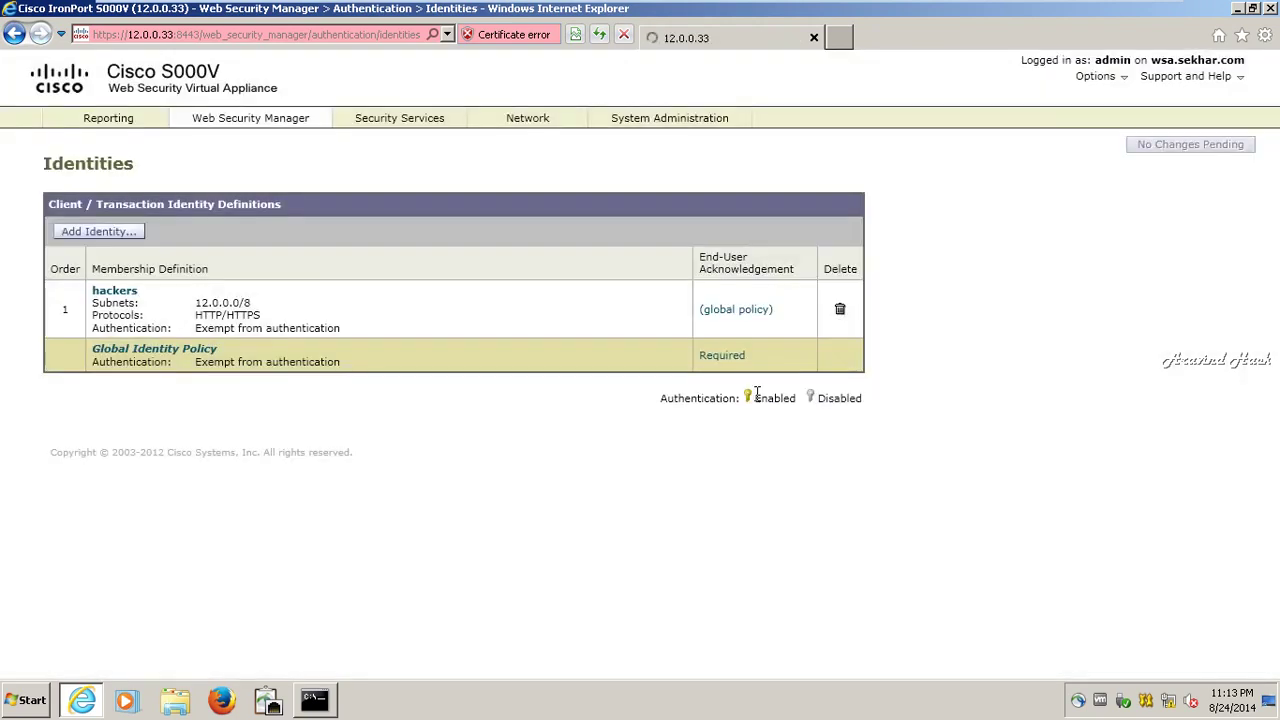
pyautogui.moveTo(1090, 6)
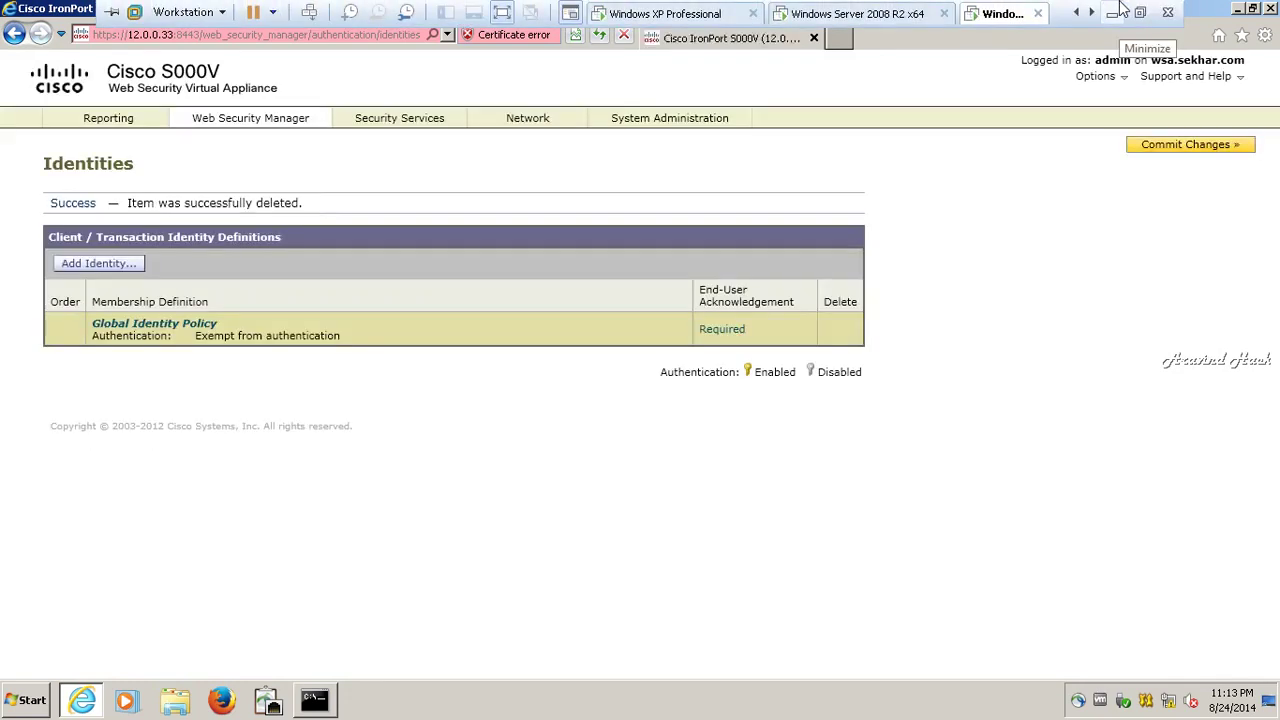
pyautogui.click(1217, 150)
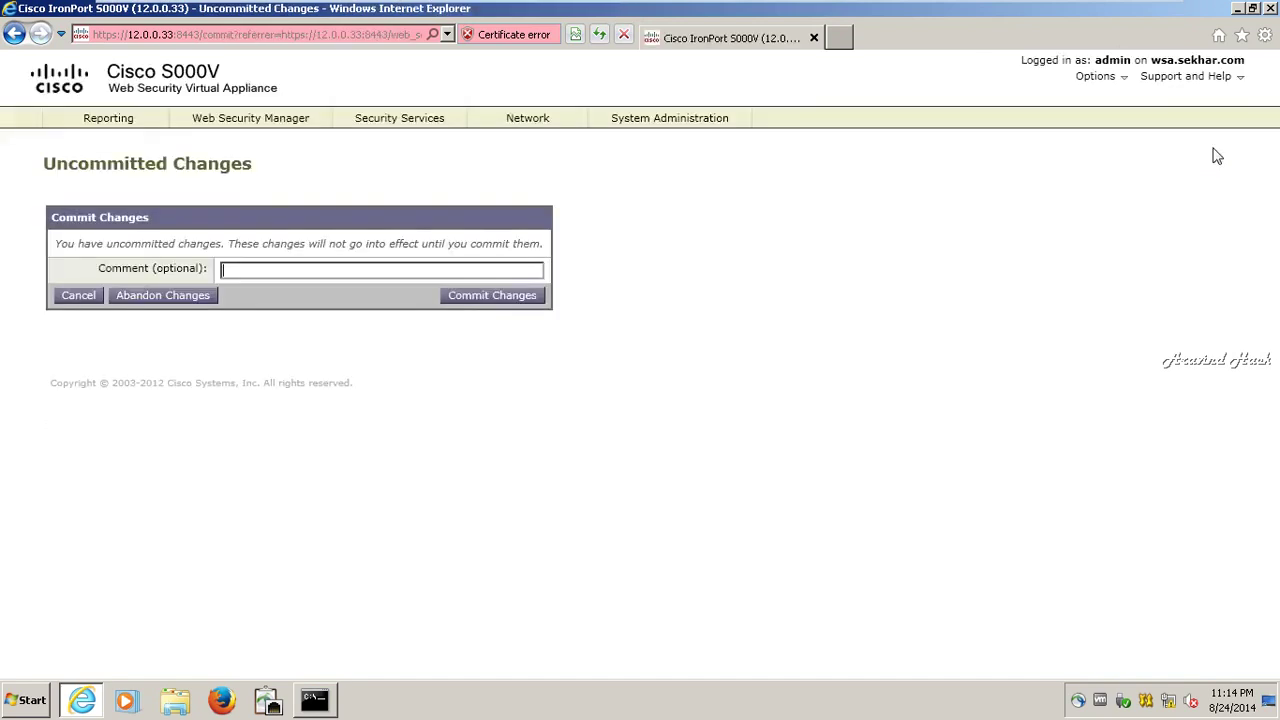
pyautogui.click(487, 298)
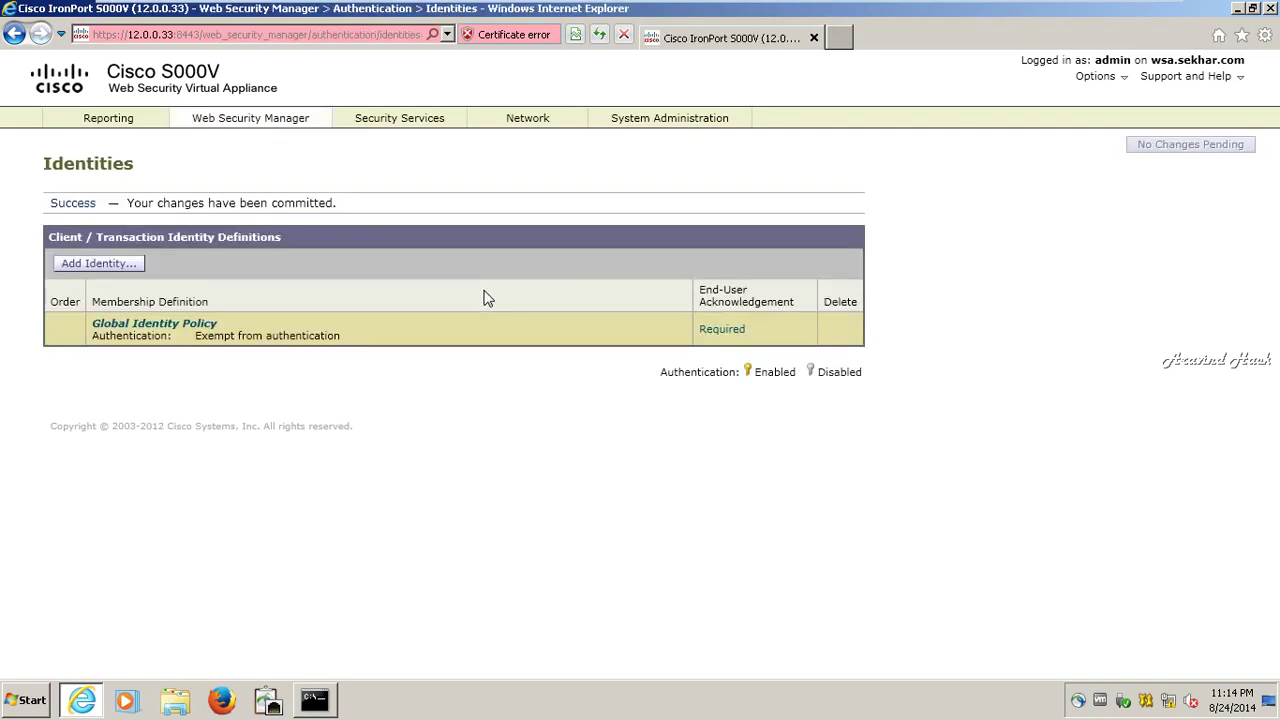
# - Set Global Identity Policy to Authenticate Users via realm wsas, NTLMSSP, surrogates applied to explicit forward requests
pyautogui.click(124, 327)
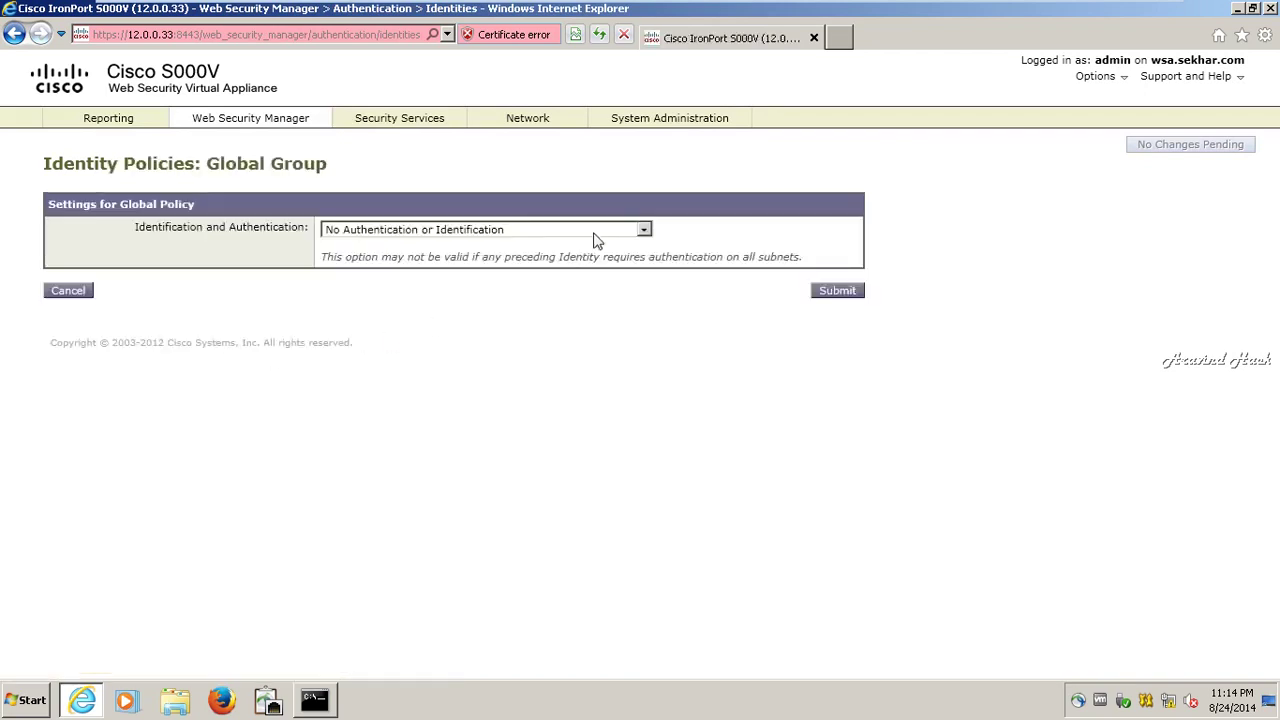
pyautogui.click(644, 232)
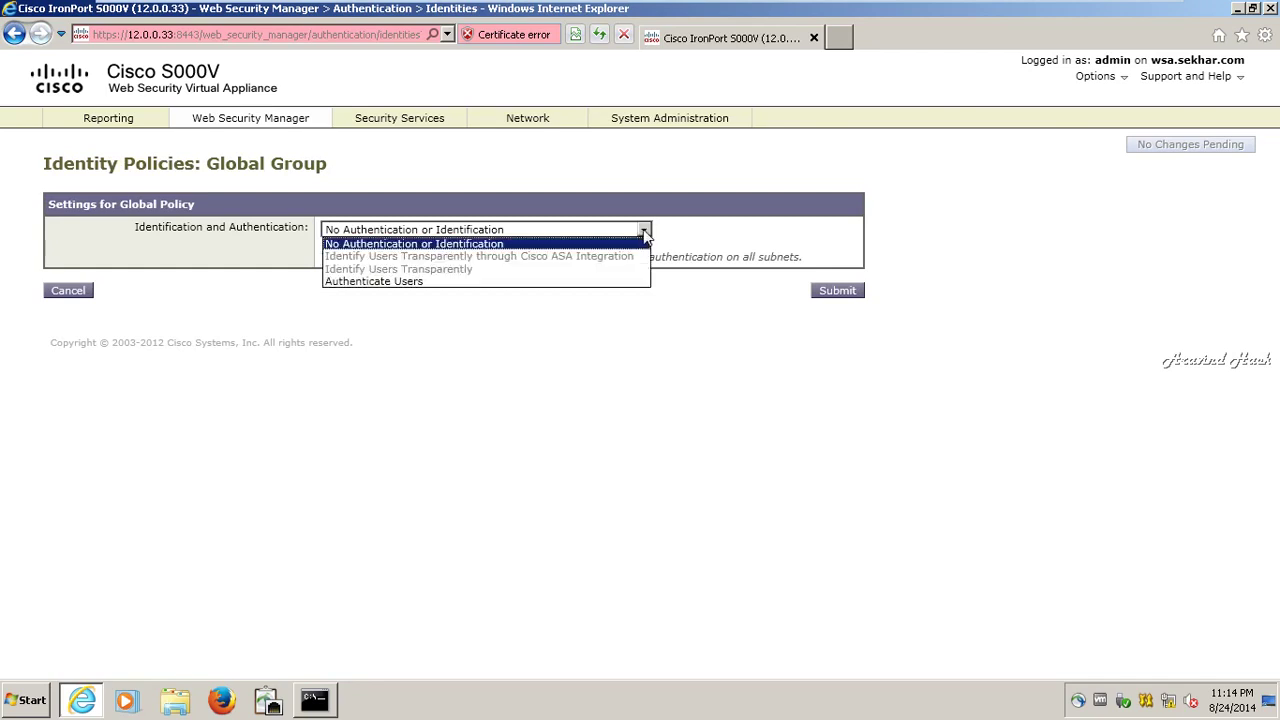
pyautogui.click(601, 281)
pyautogui.click(604, 270)
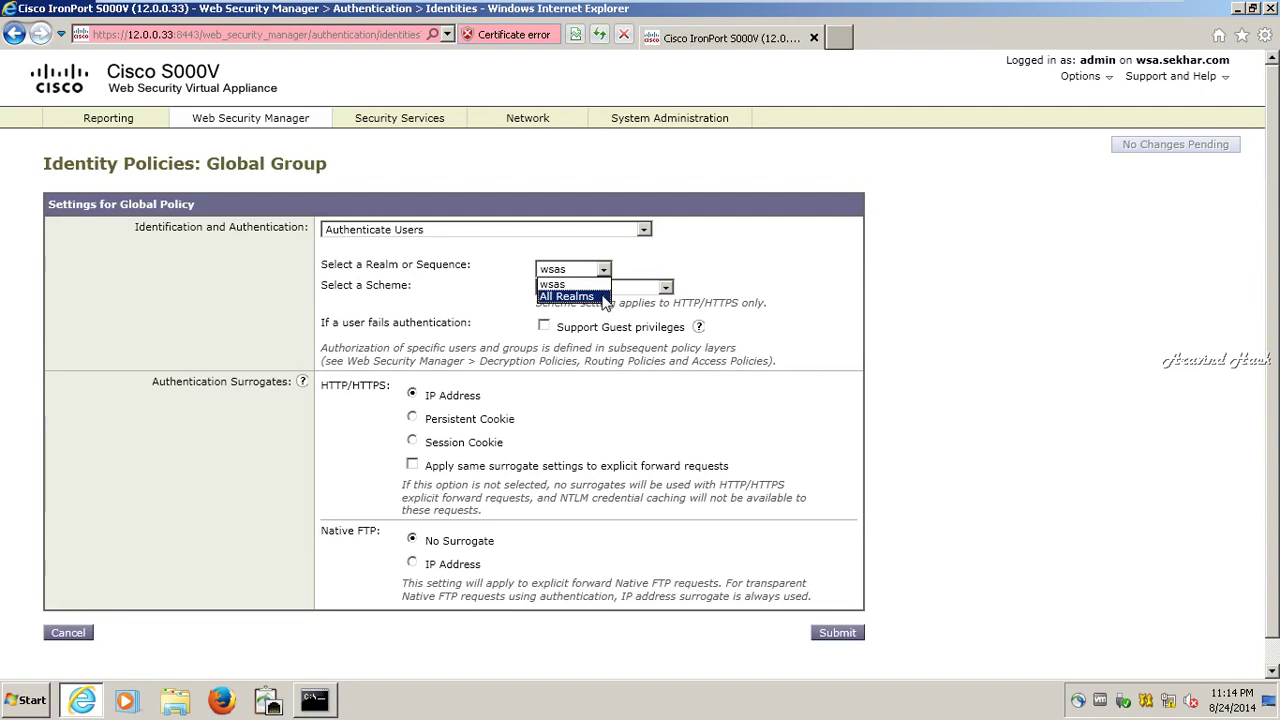
pyautogui.click(580, 284)
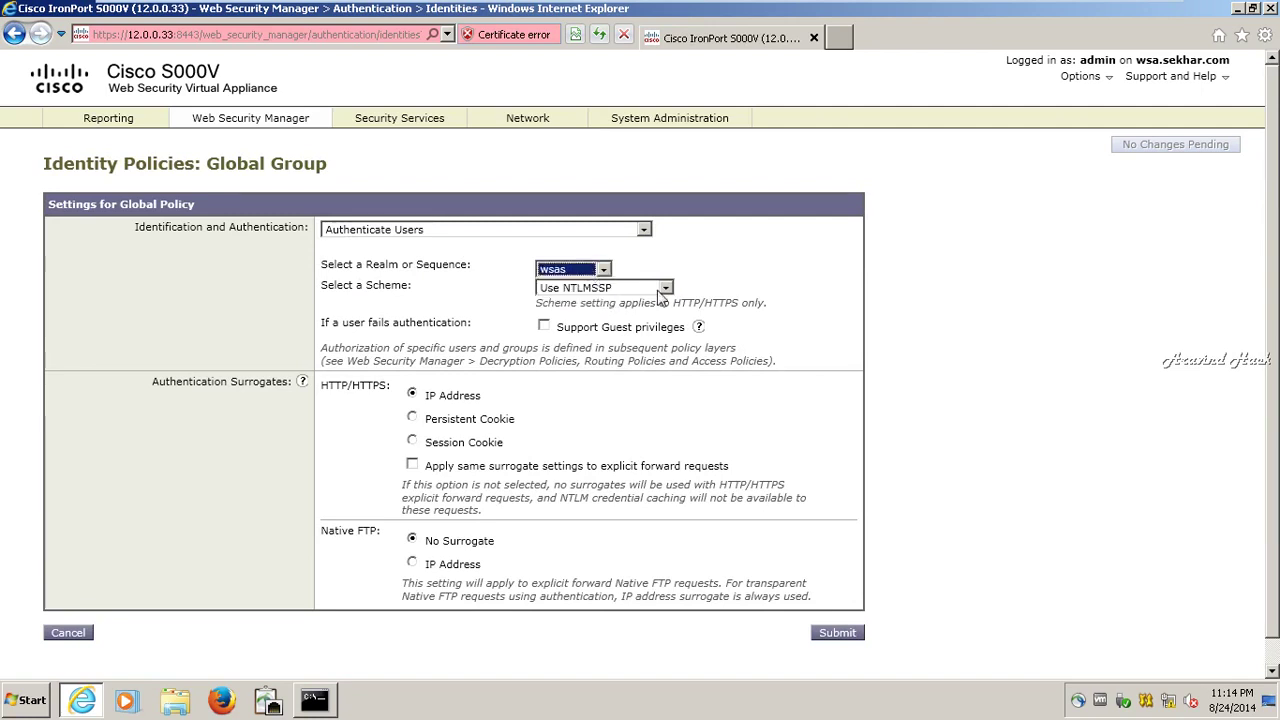
pyautogui.click(664, 288)
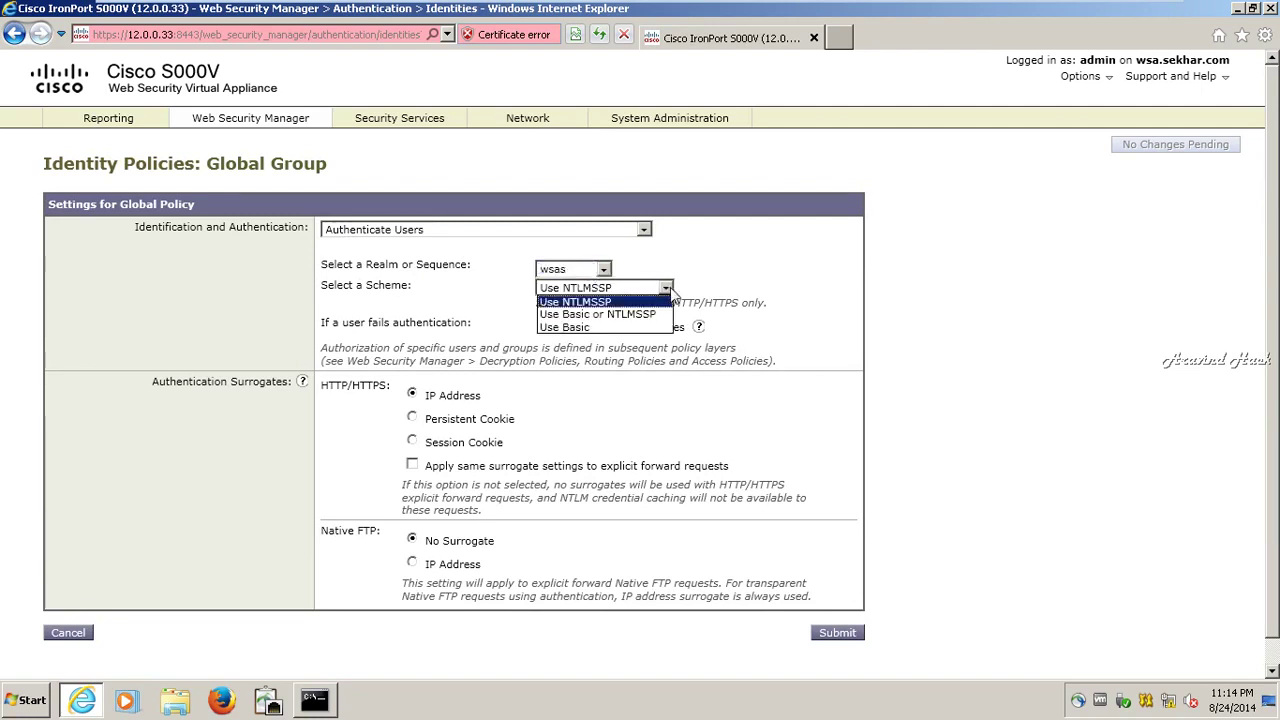
pyautogui.click(668, 290)
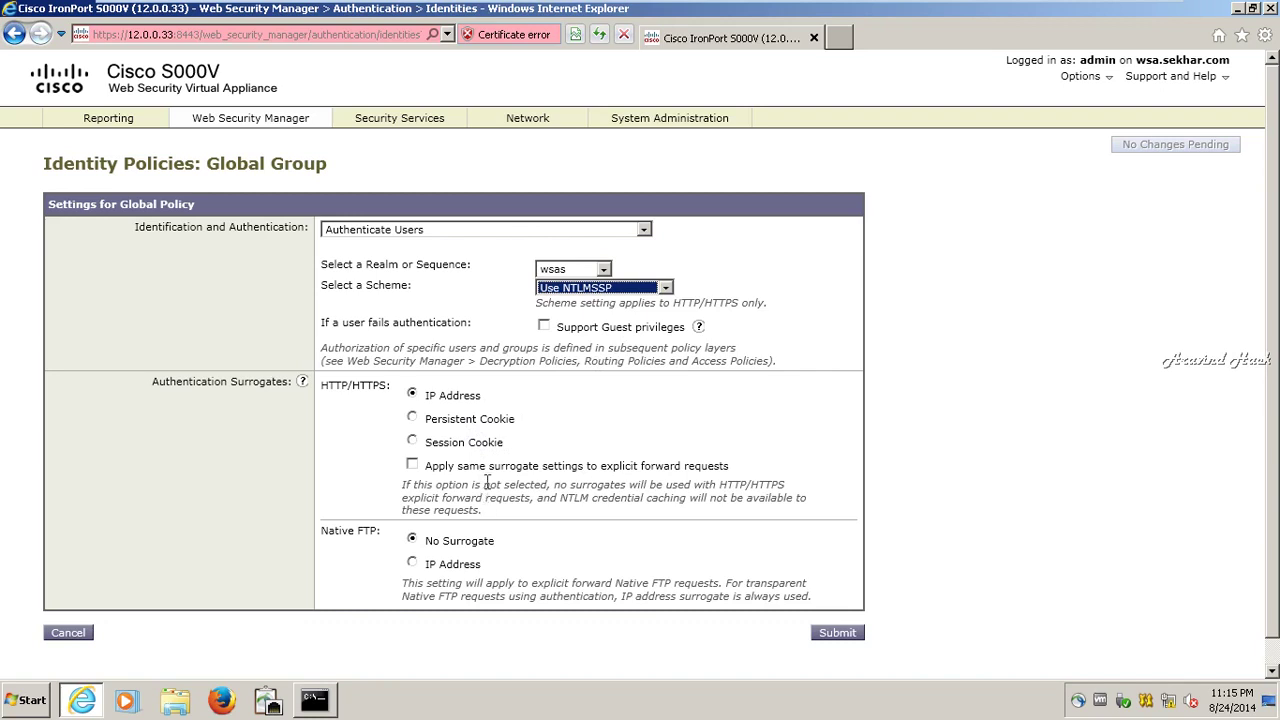
pyautogui.click(488, 468)
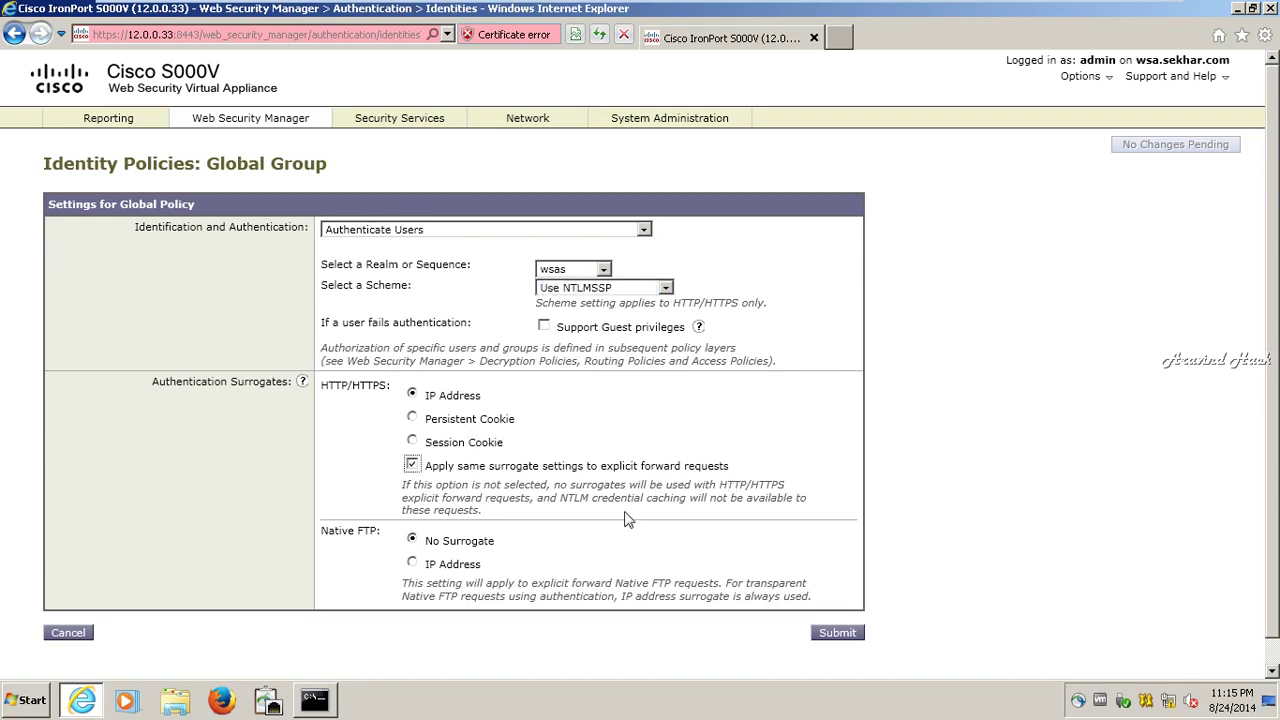
pyautogui.click(823, 636)
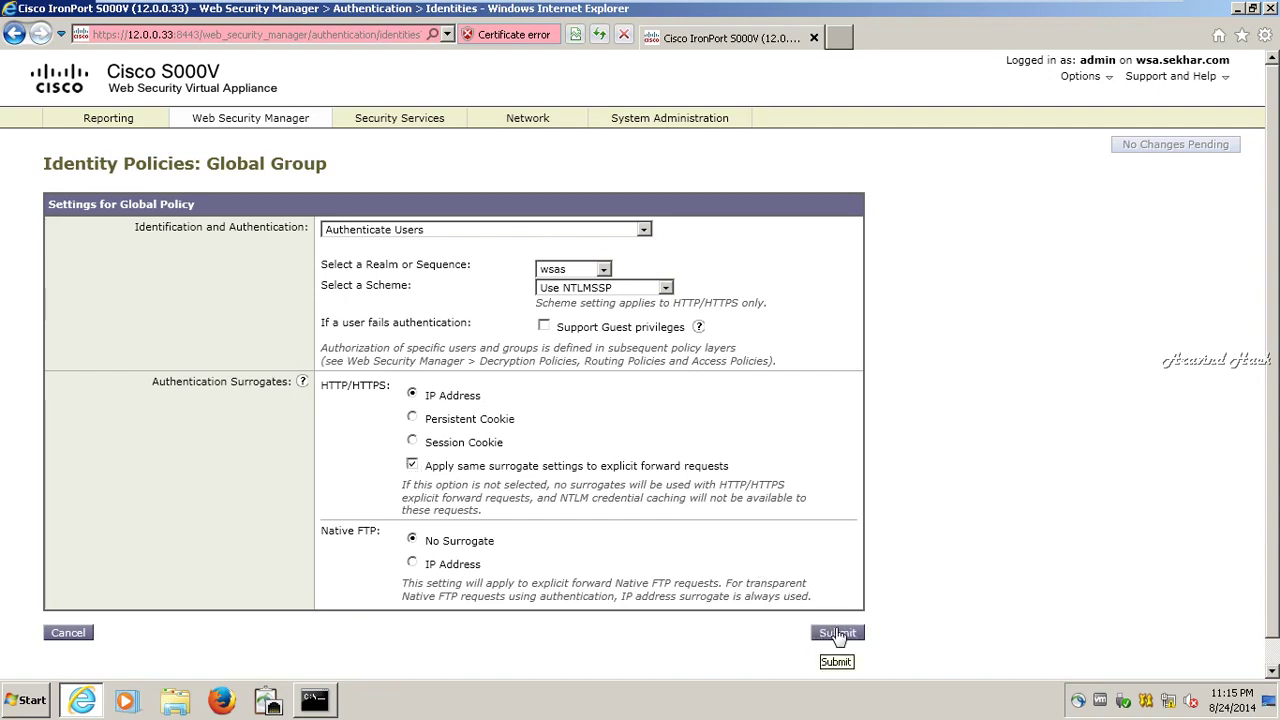
# - Submit the Global Identity Policy's wsas NTLMSSP settings and commit them
pyautogui.click(838, 636)
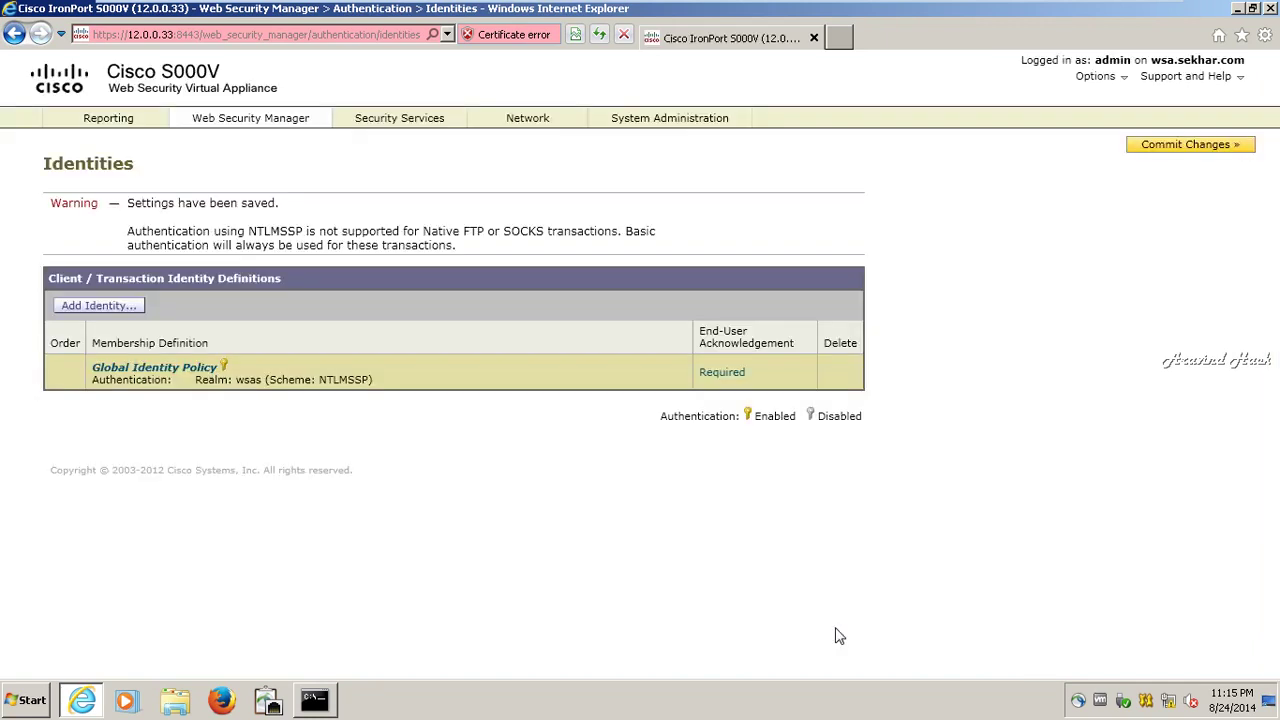
pyautogui.click(1160, 146)
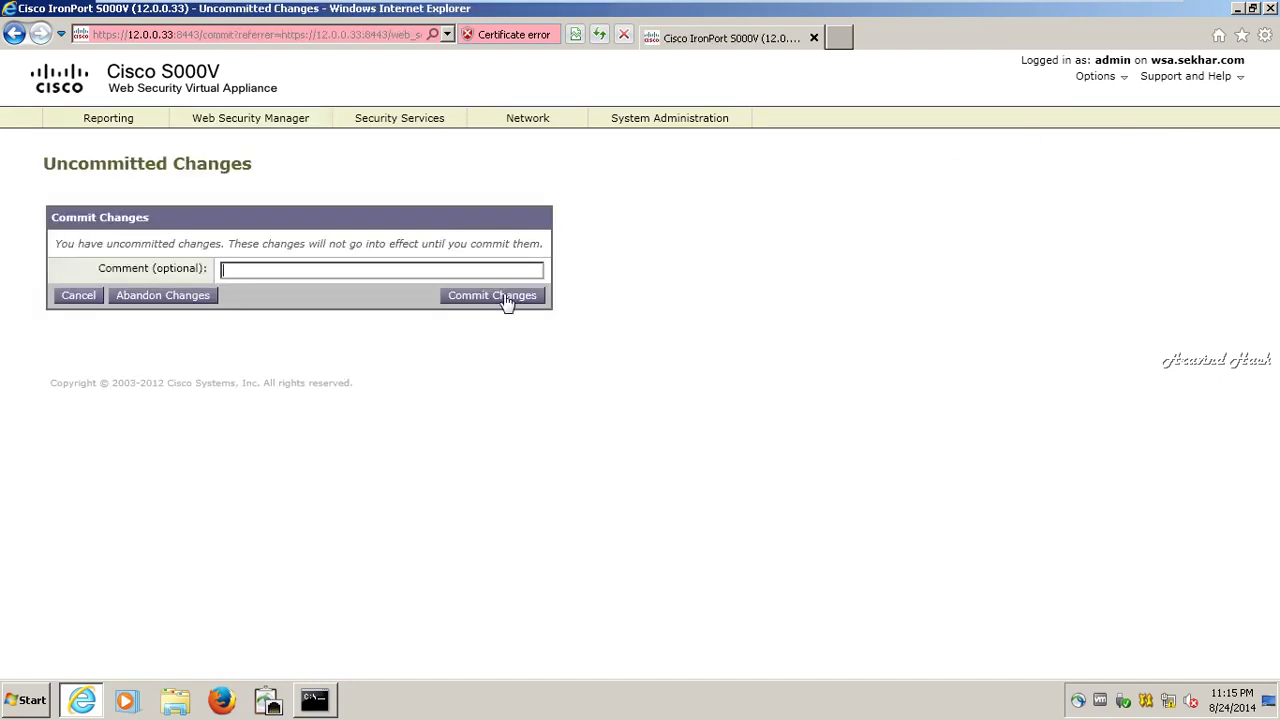
pyautogui.click(507, 297)
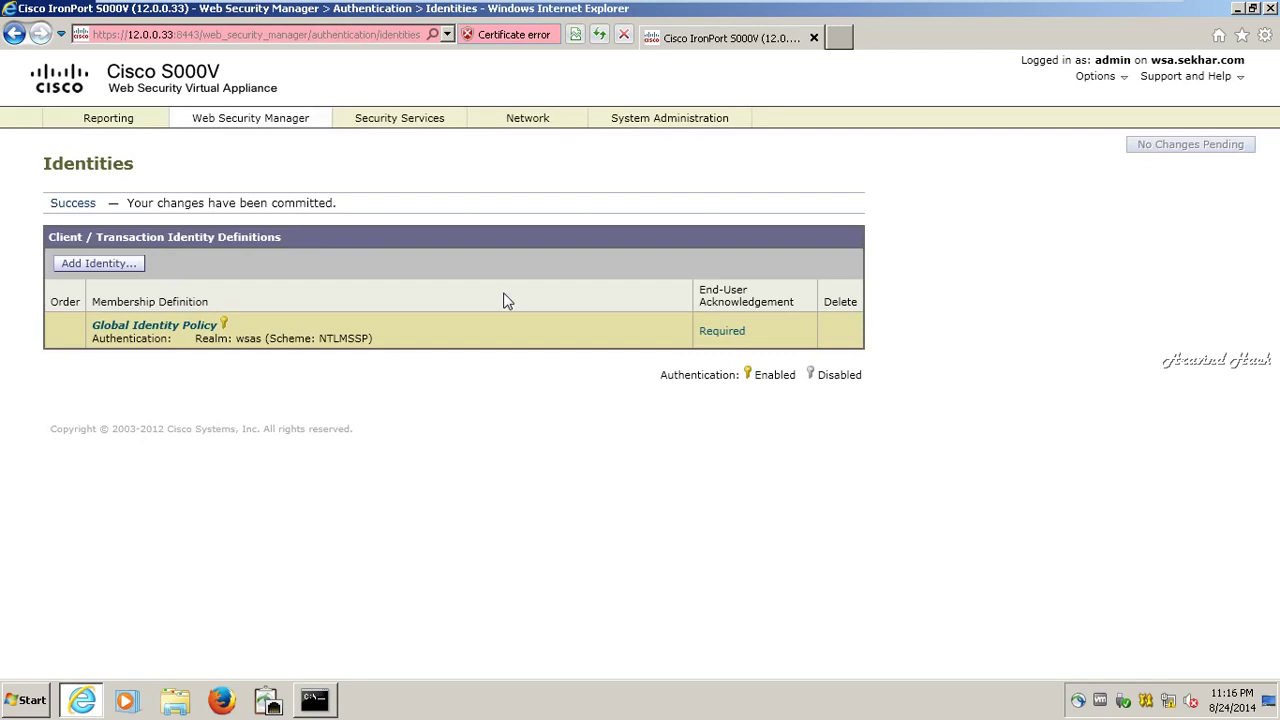
pyautogui.moveTo(262, 122)
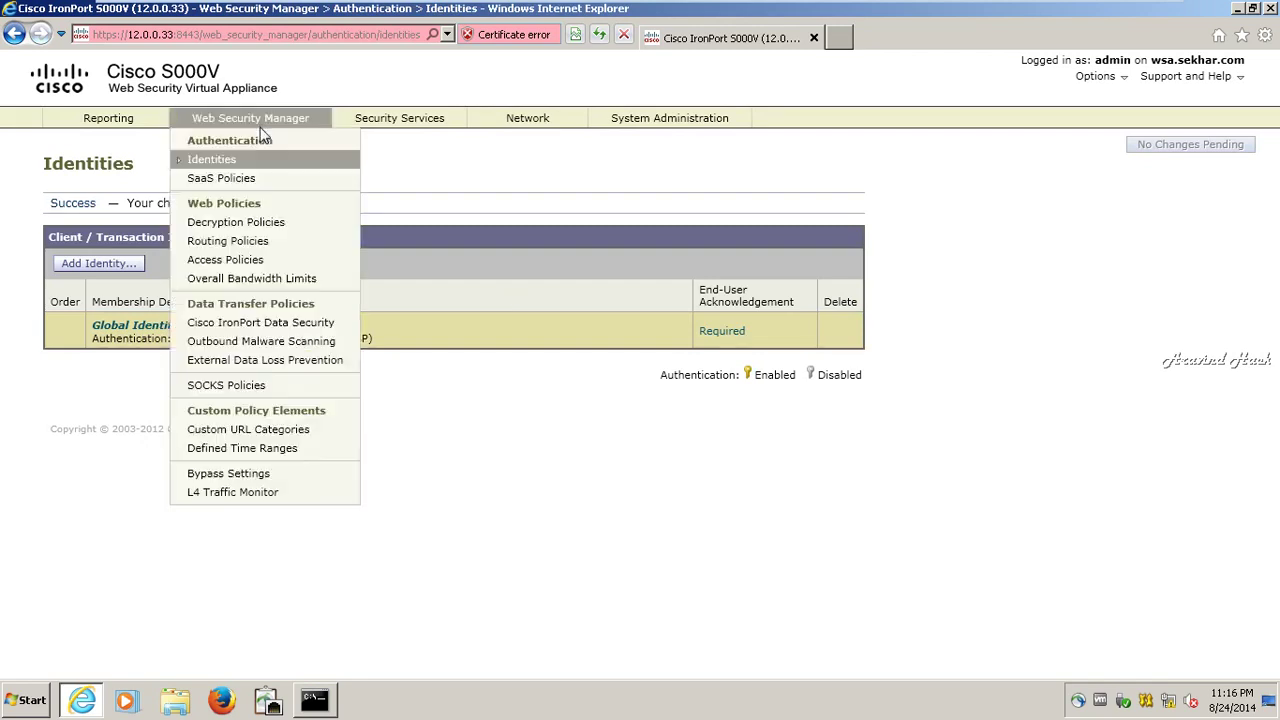
# - Add access policy 'hackers', described 'only allow for educational sites', above Global Policy for selected groups and users
pyautogui.click(244, 257)
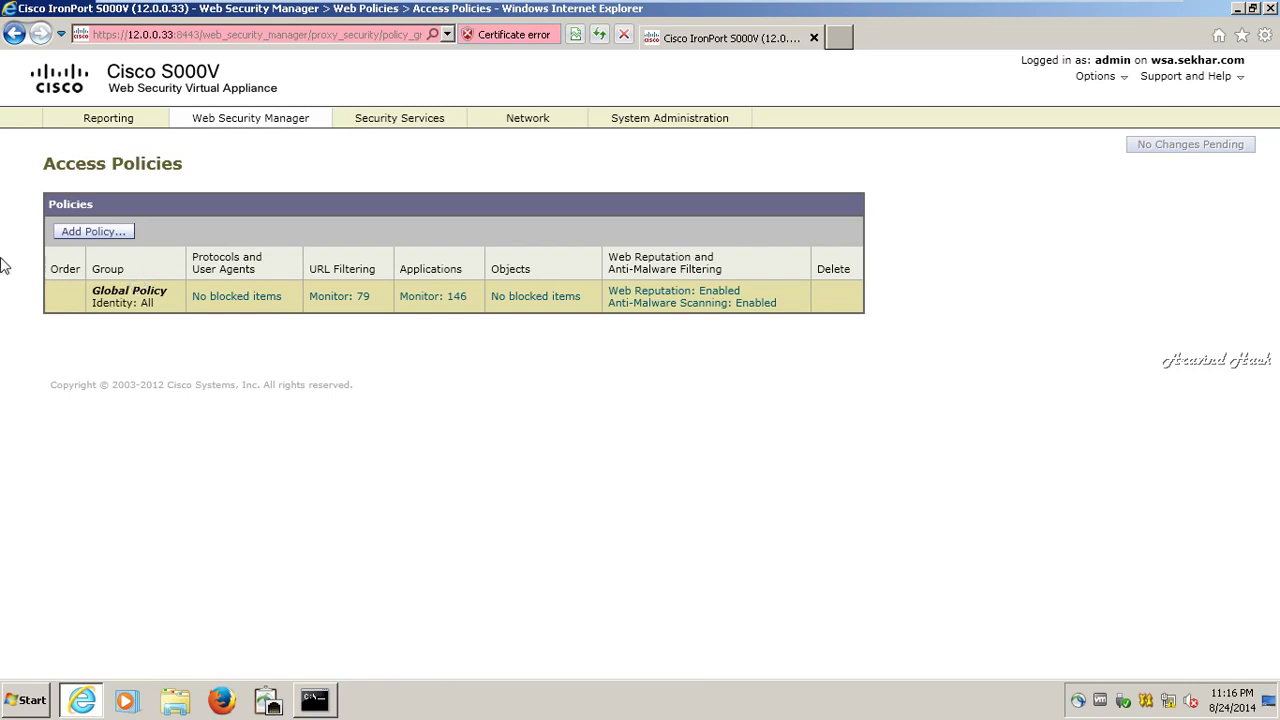
pyautogui.click(93, 232)
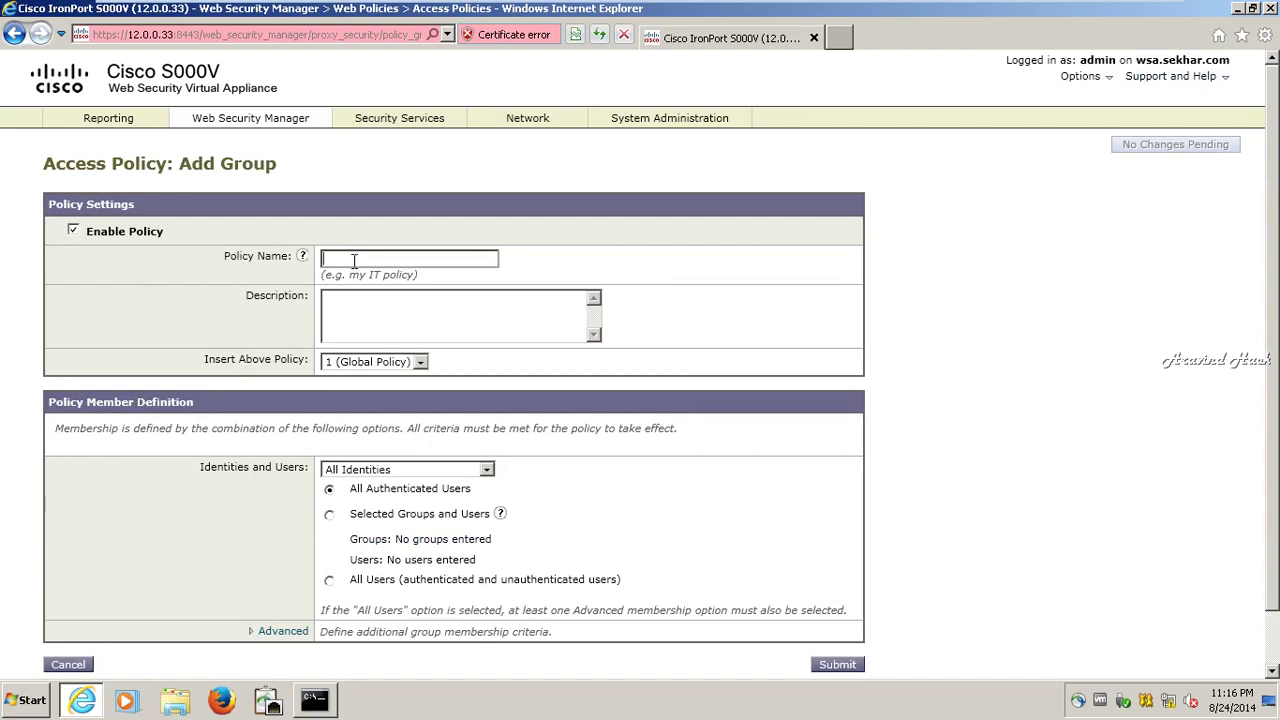
pyautogui.write('hackers')
pyautogui.press('Tab')
pyautogui.write('only allow for education')
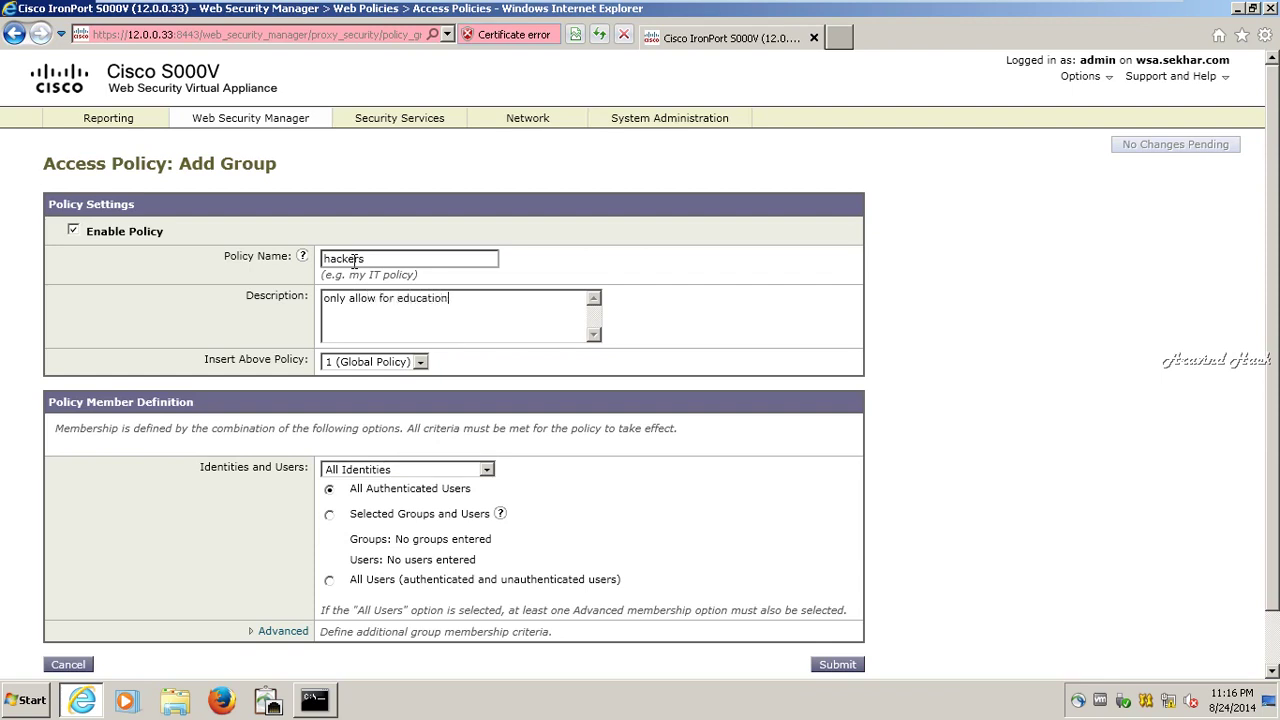
pyautogui.write('al sites')
pyautogui.click(421, 362)
pyautogui.click(423, 377)
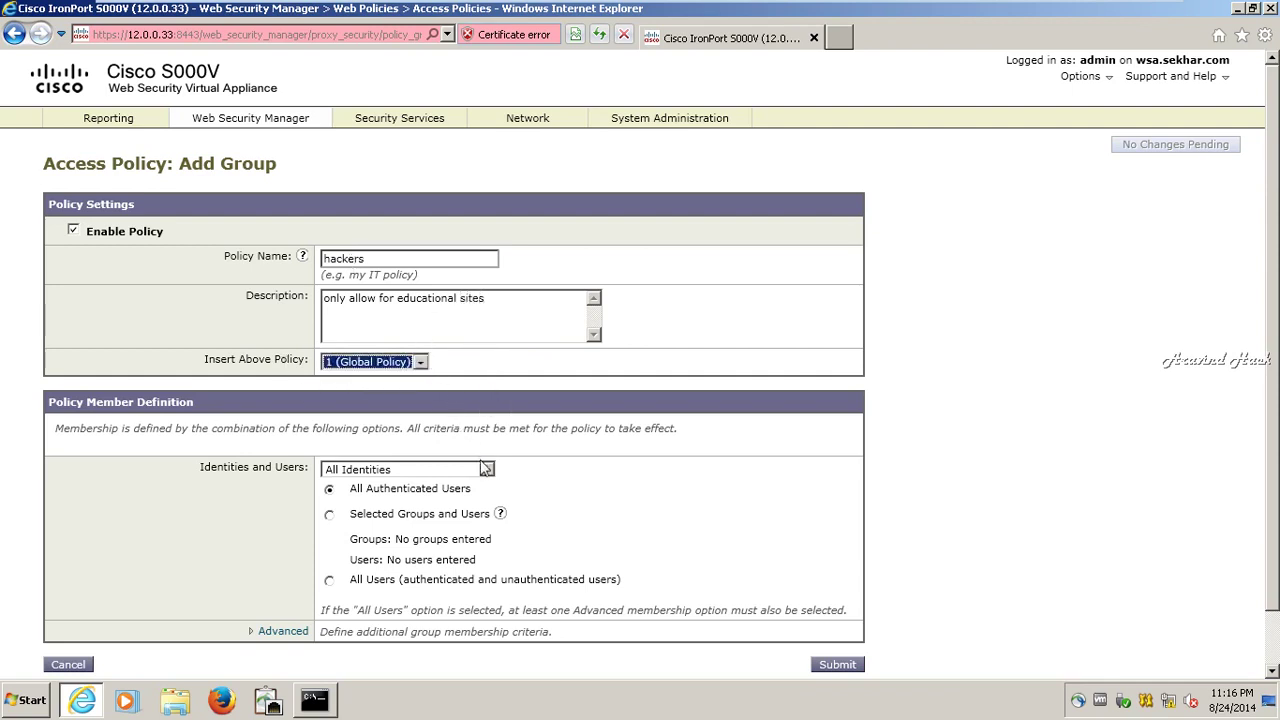
pyautogui.click(451, 524)
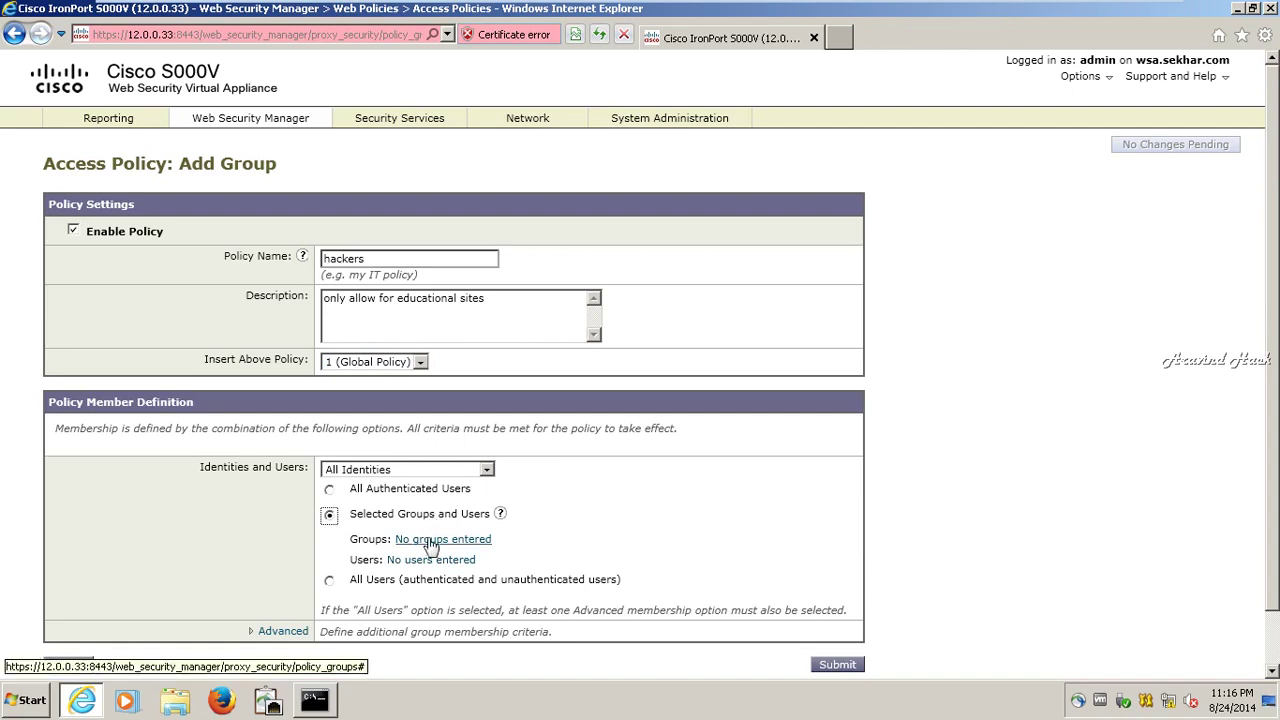
# - Authorize the HR, IT and Hackers the kings of world groups from realm wsas for the hackers policy
pyautogui.click(430, 543)
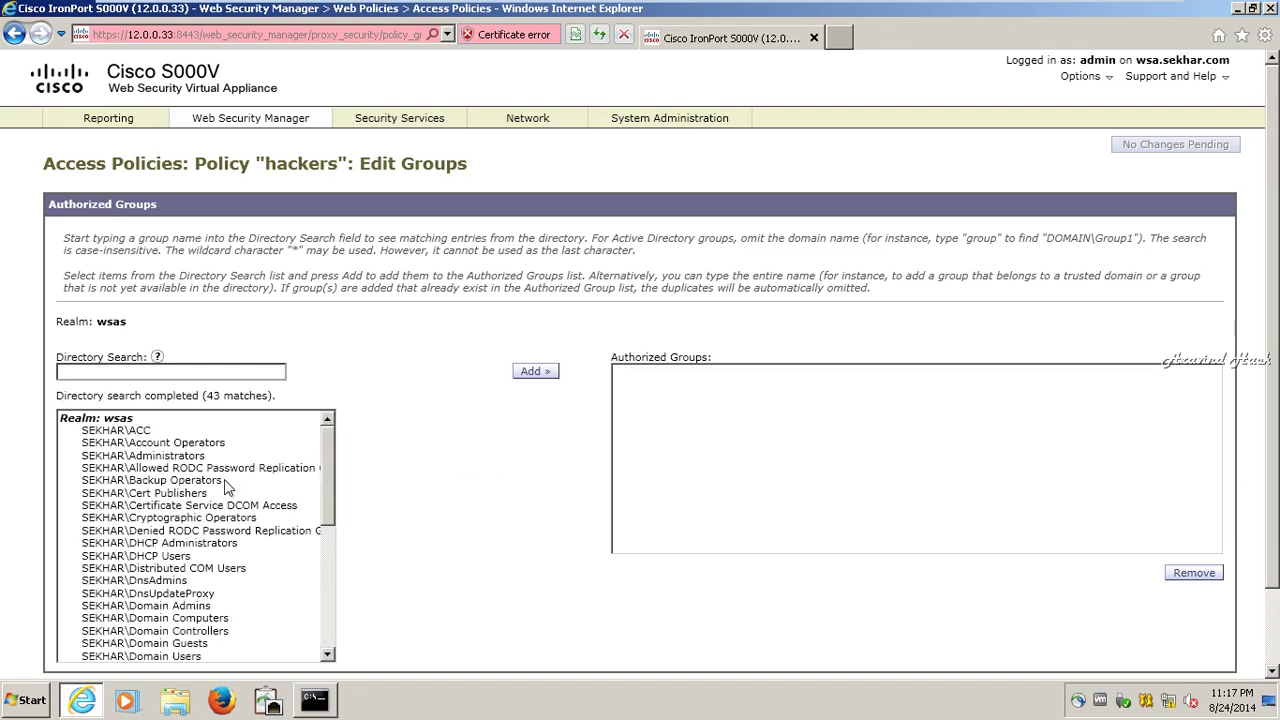
pyautogui.scroll(-5, 203, 543)
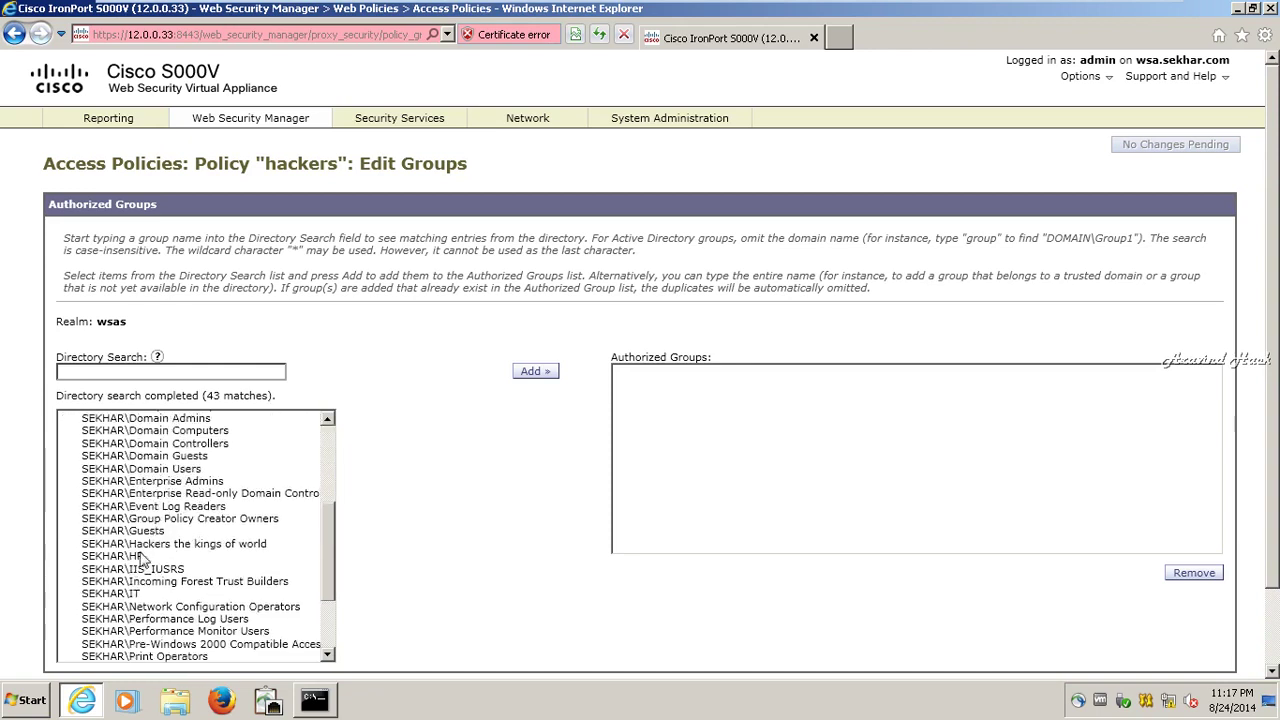
pyautogui.click(145, 556)
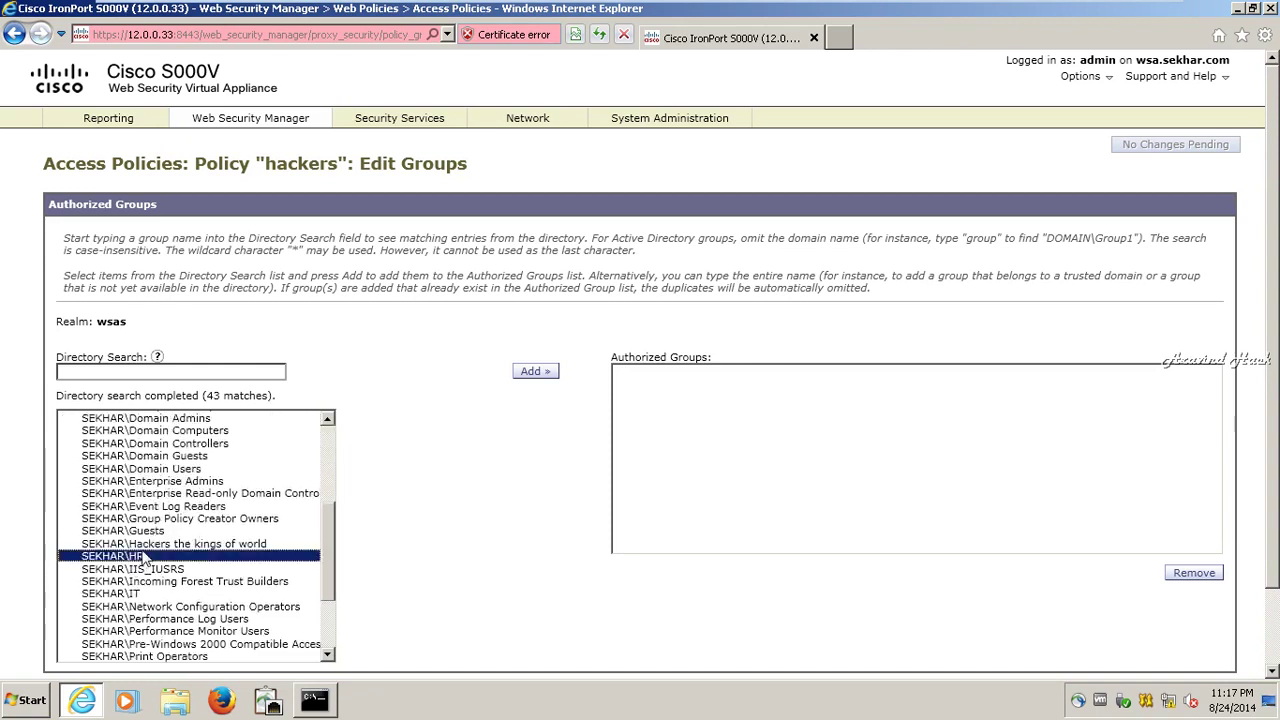
pyautogui.click(550, 373)
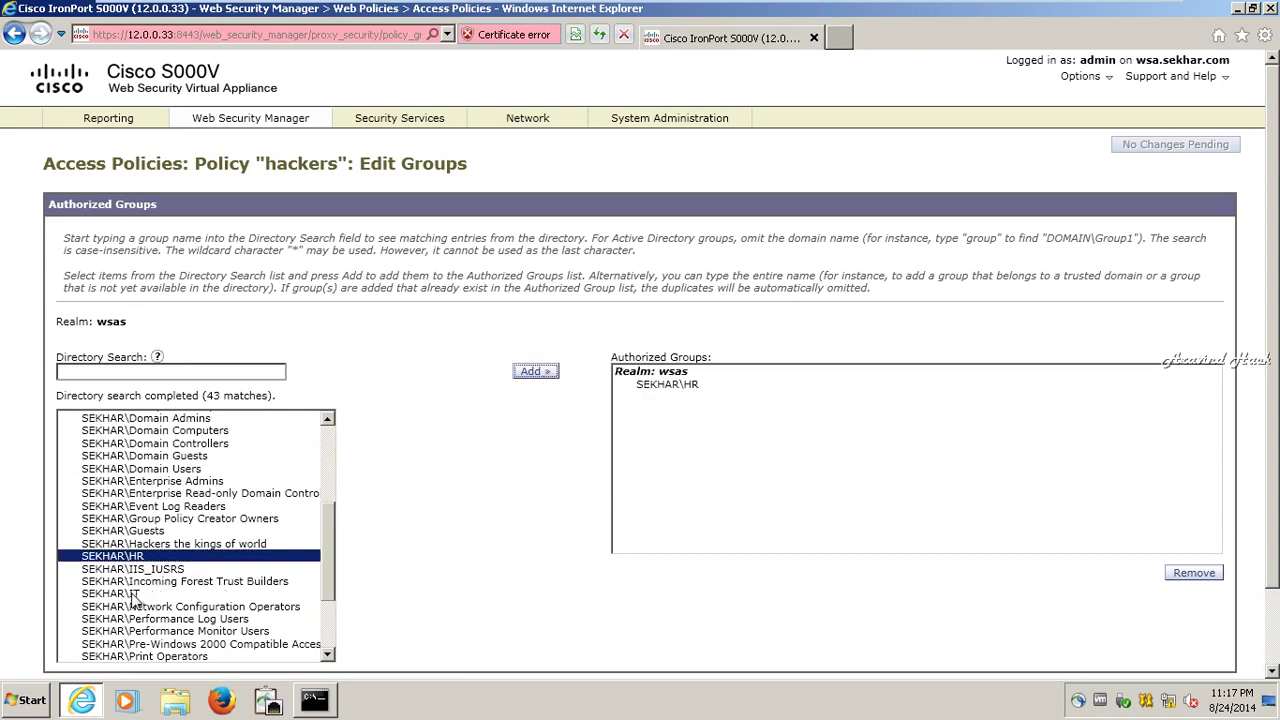
pyautogui.click(133, 594)
pyautogui.click(537, 372)
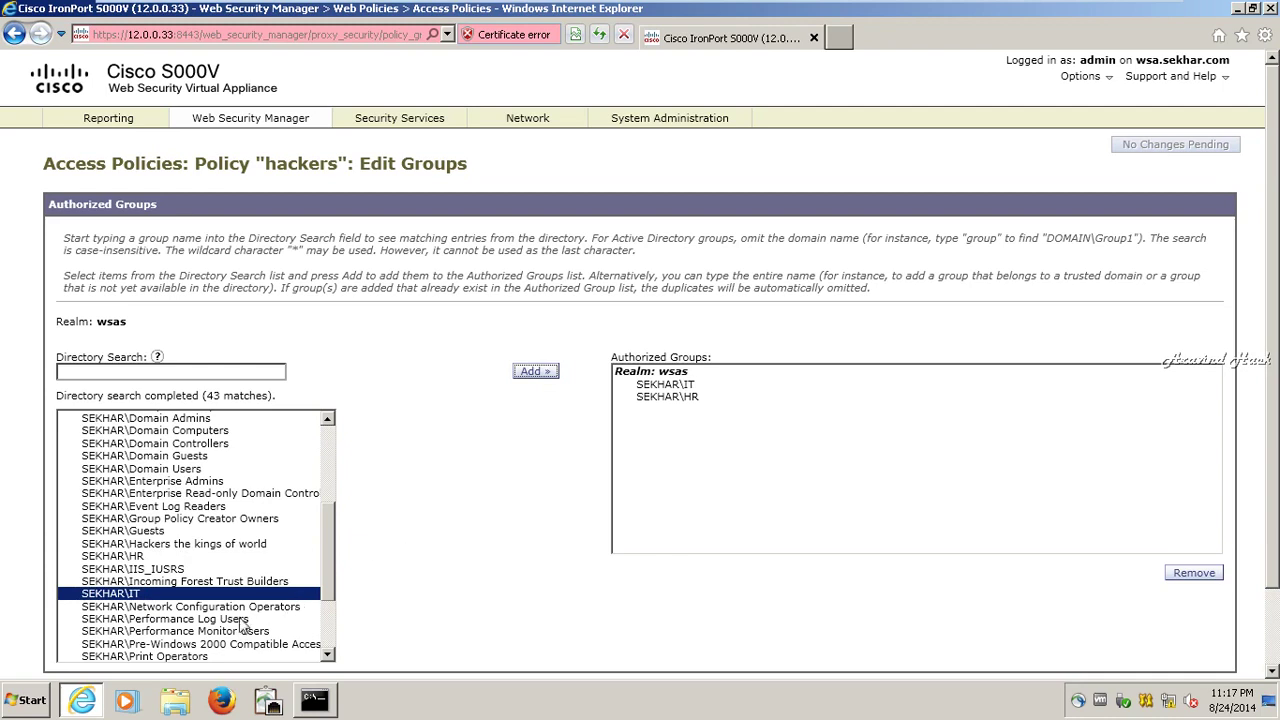
pyautogui.scroll(-3, 240, 625)
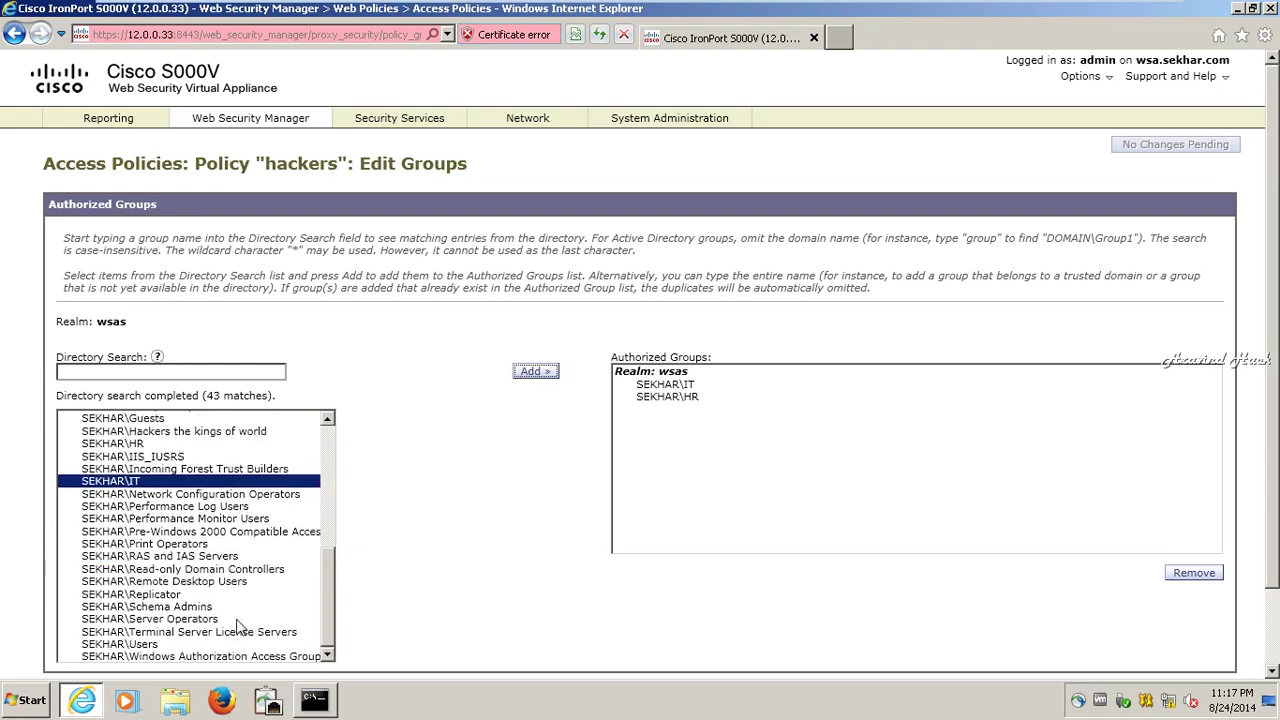
pyautogui.click(249, 431)
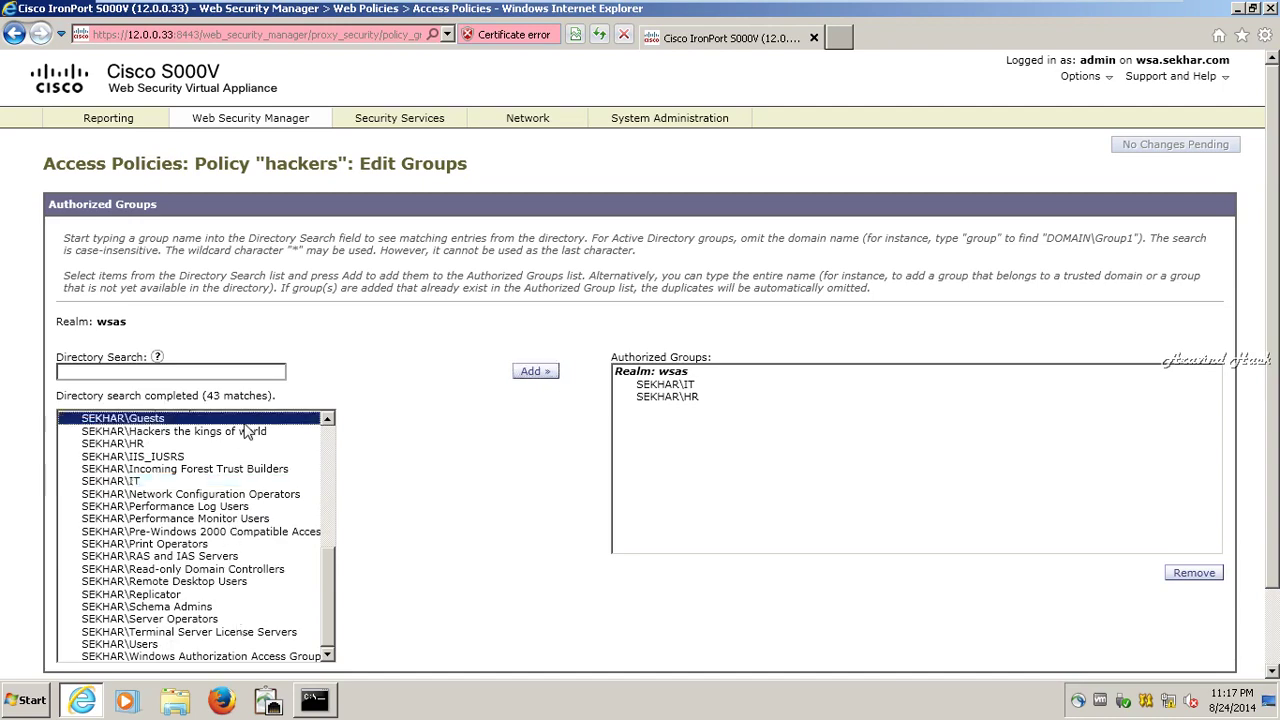
pyautogui.click(535, 372)
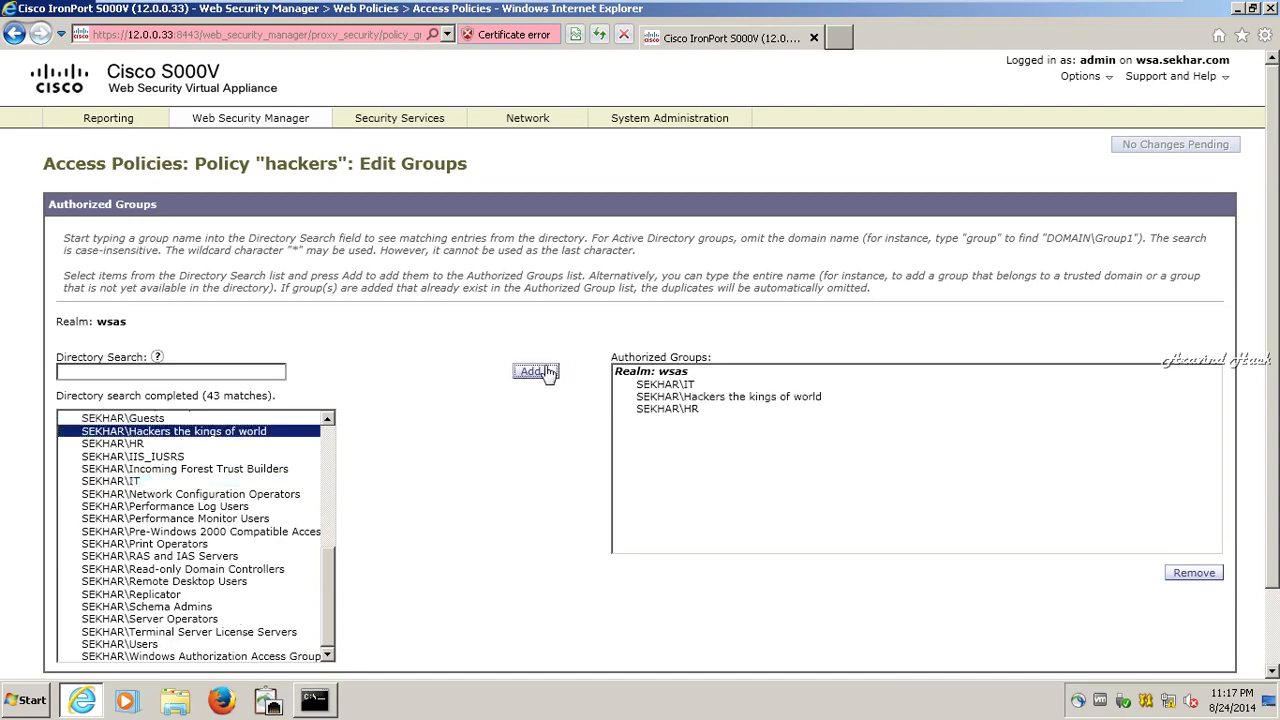
pyautogui.scroll(-2, 723, 608)
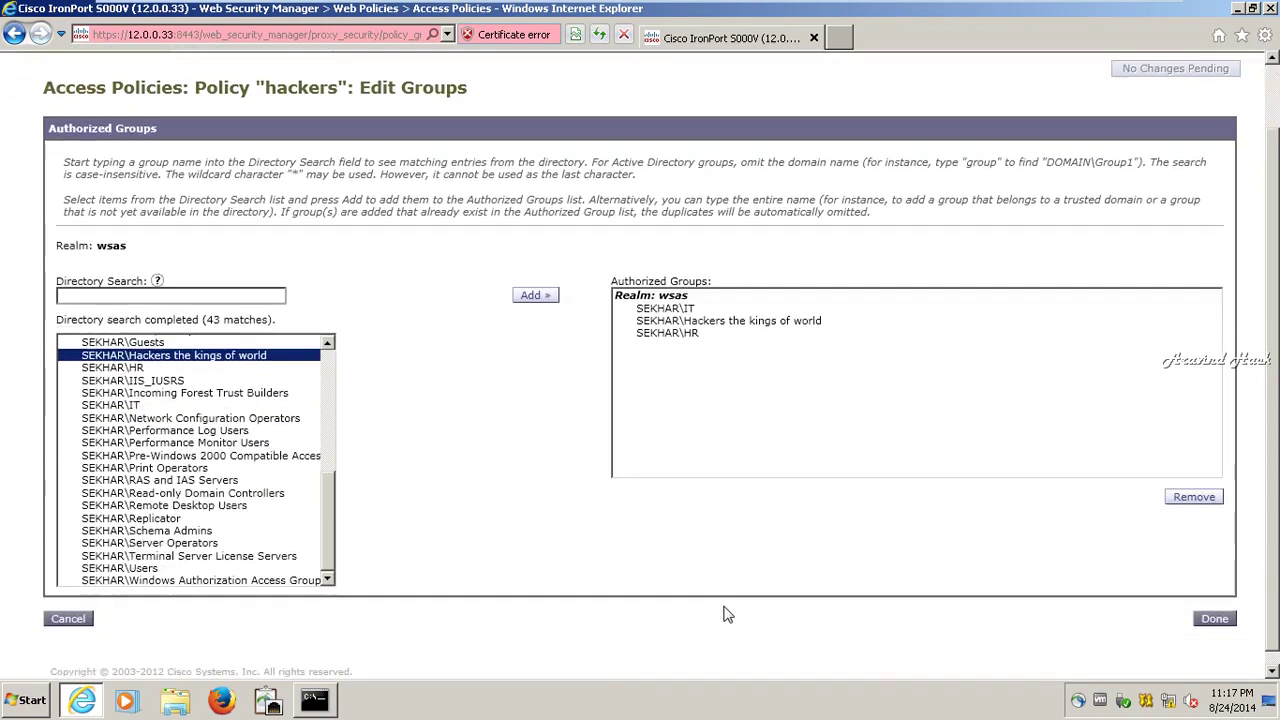
pyautogui.click(1222, 607)
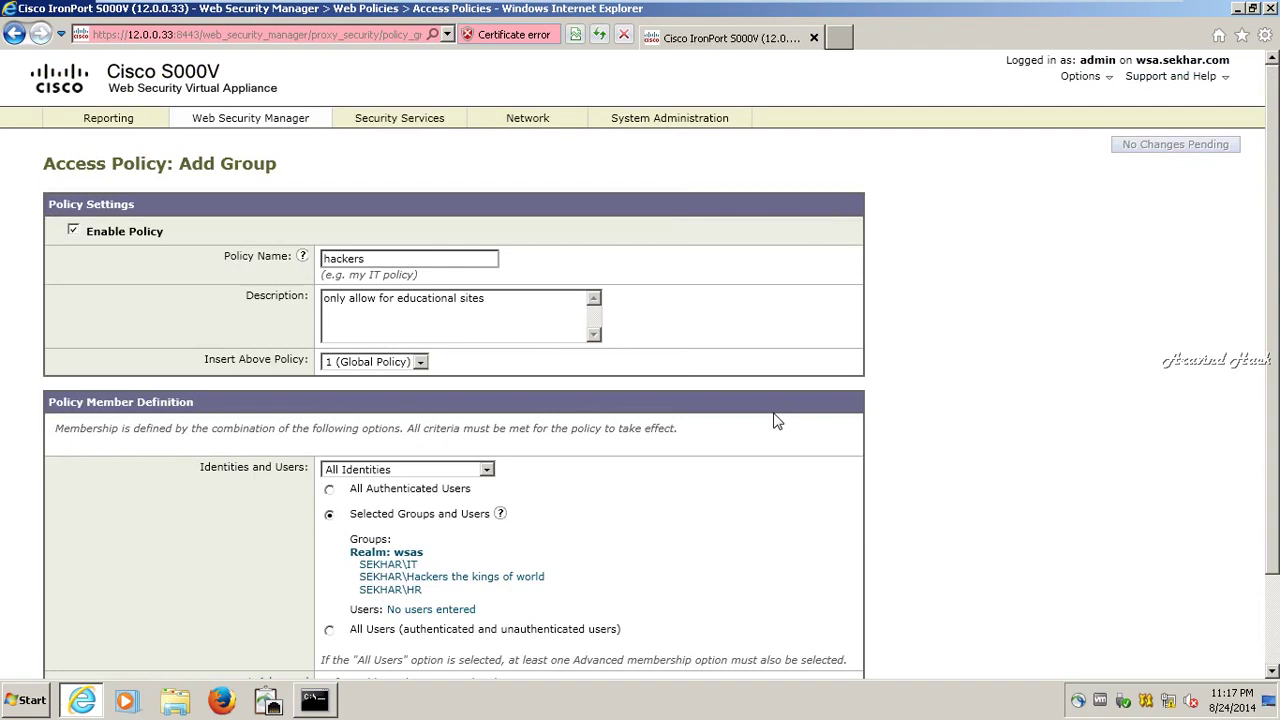
pyautogui.scroll(-2, 777, 424)
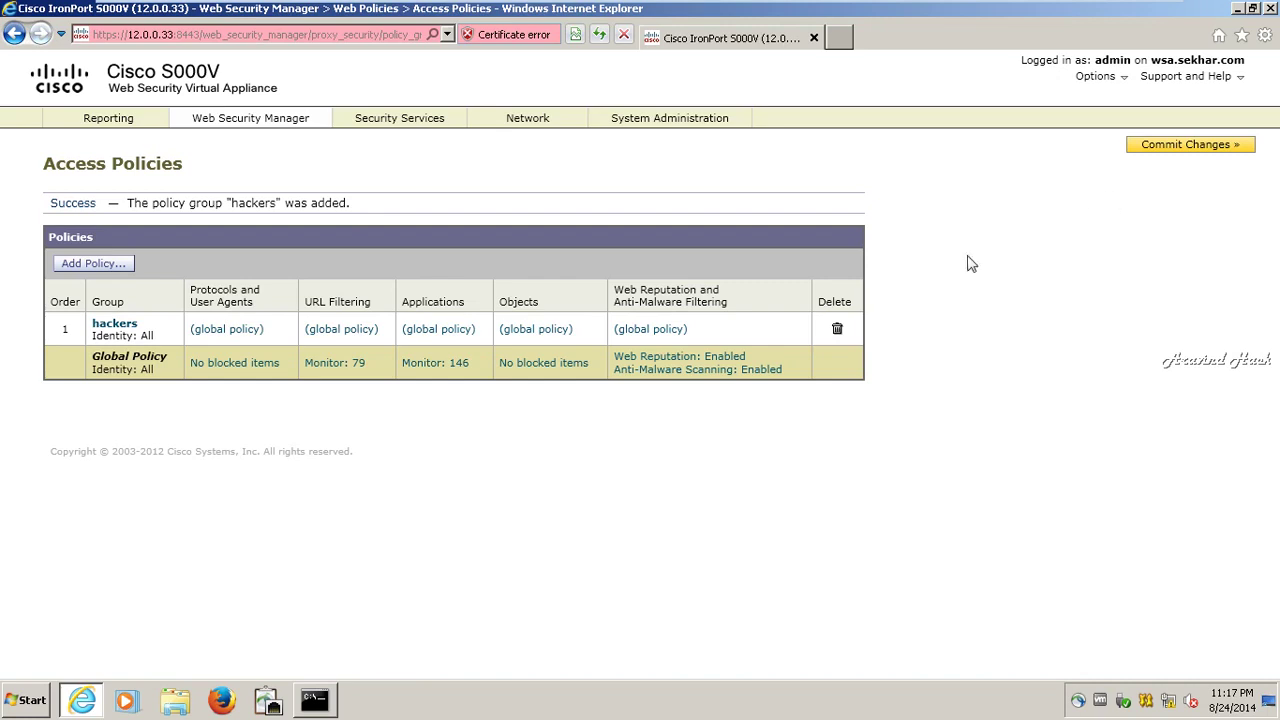
# - Commit the new hackers access policy, then reopen its settings page
pyautogui.click(1196, 147)
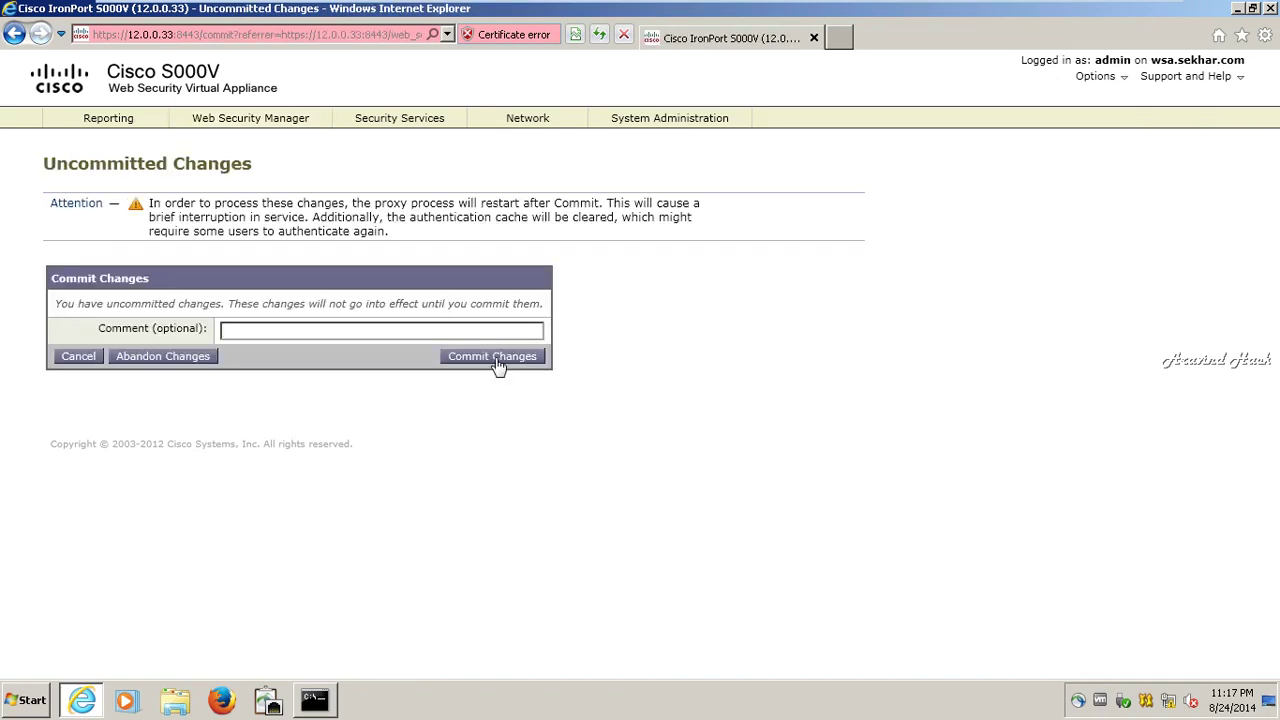
pyautogui.click(496, 360)
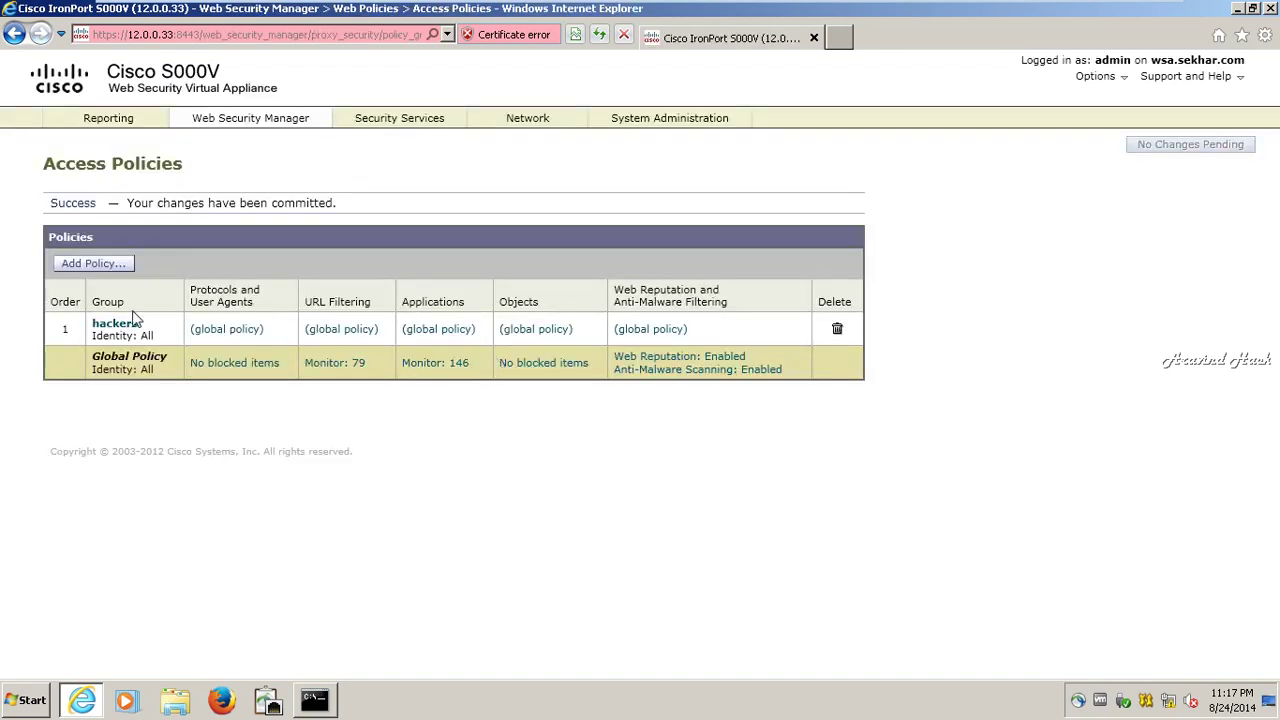
pyautogui.click(129, 322)
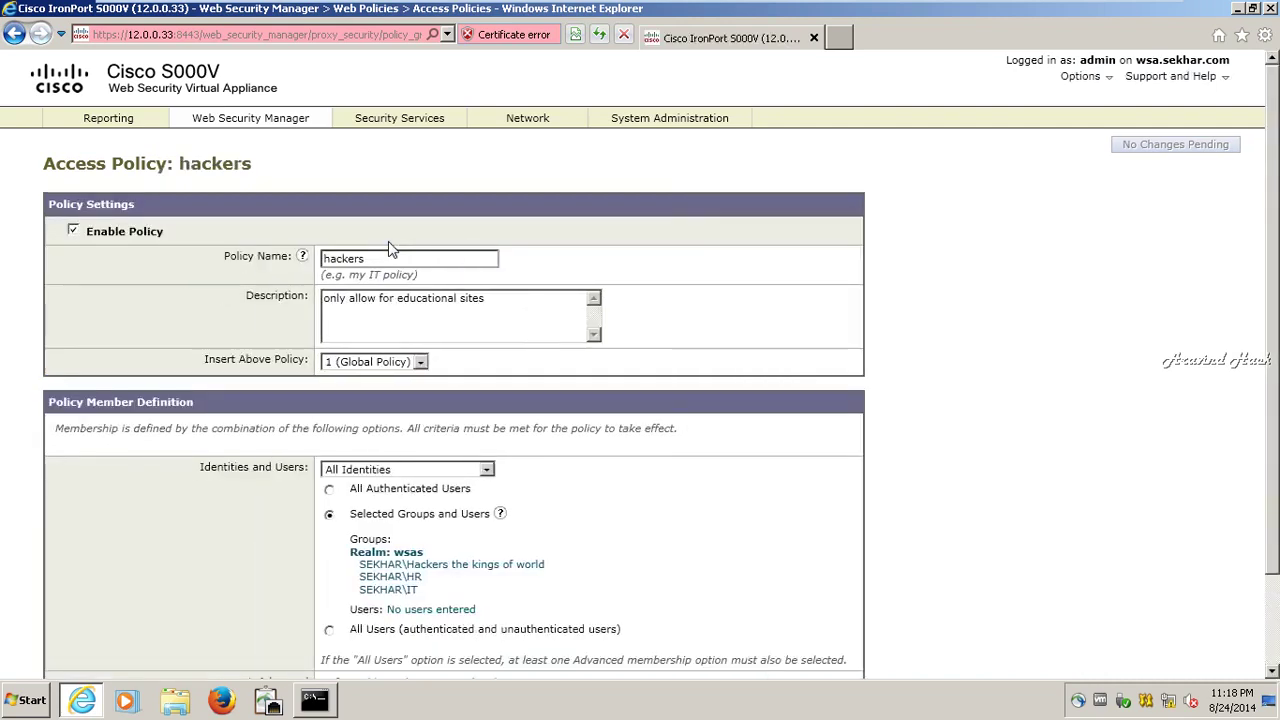
# - Expand the Advanced membership criteria and open URL Categories selection for the hackers policy
pyautogui.scroll(-3, 412, 300)
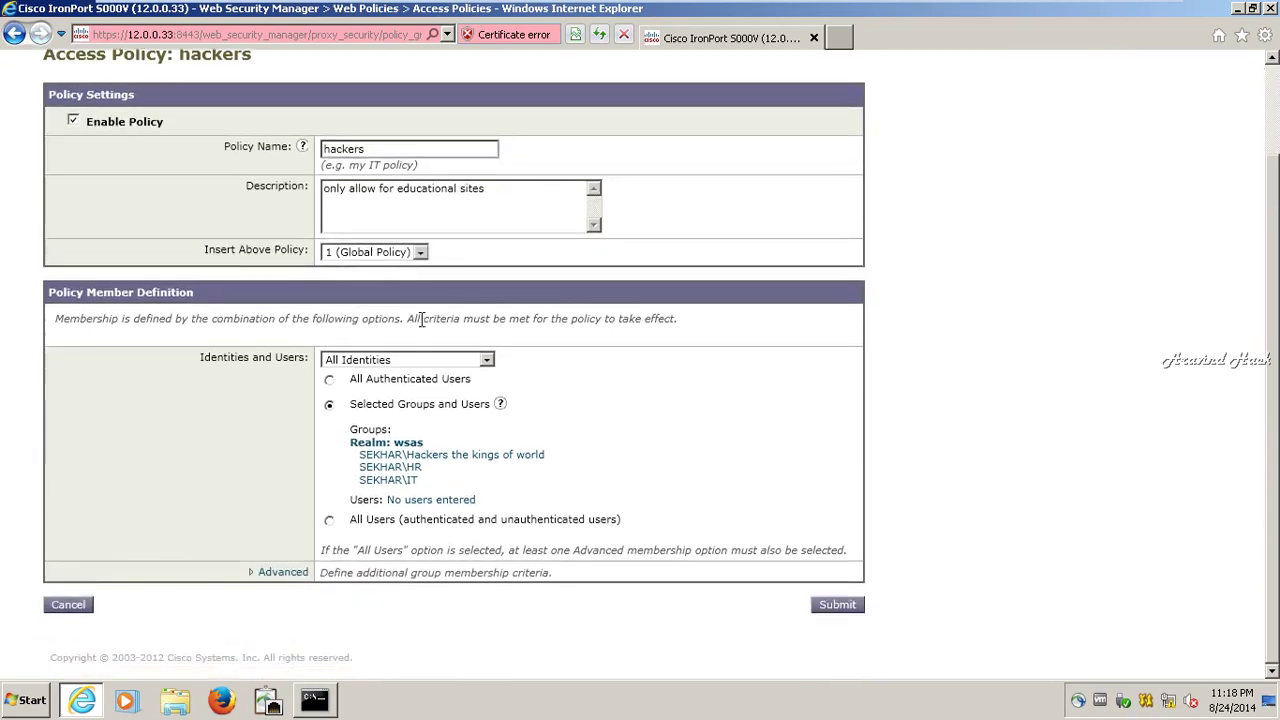
pyautogui.click(283, 573)
pyautogui.scroll(-5, 453, 514)
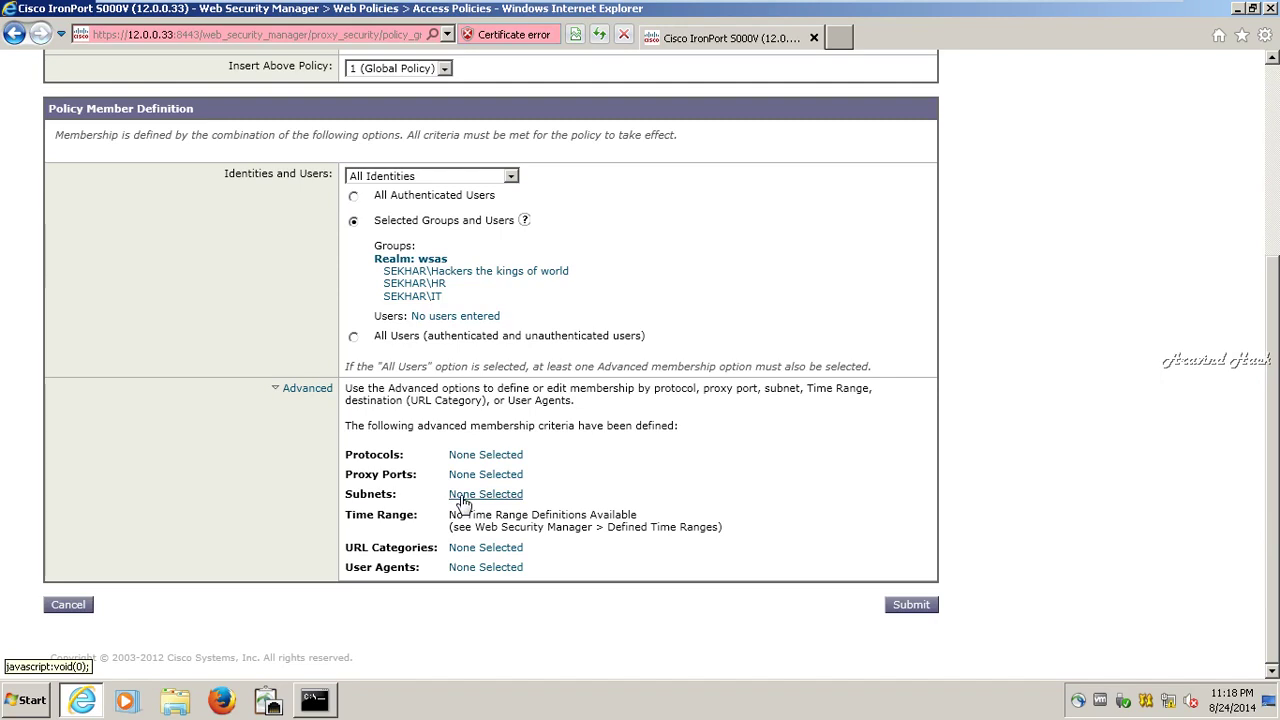
pyautogui.click(481, 547)
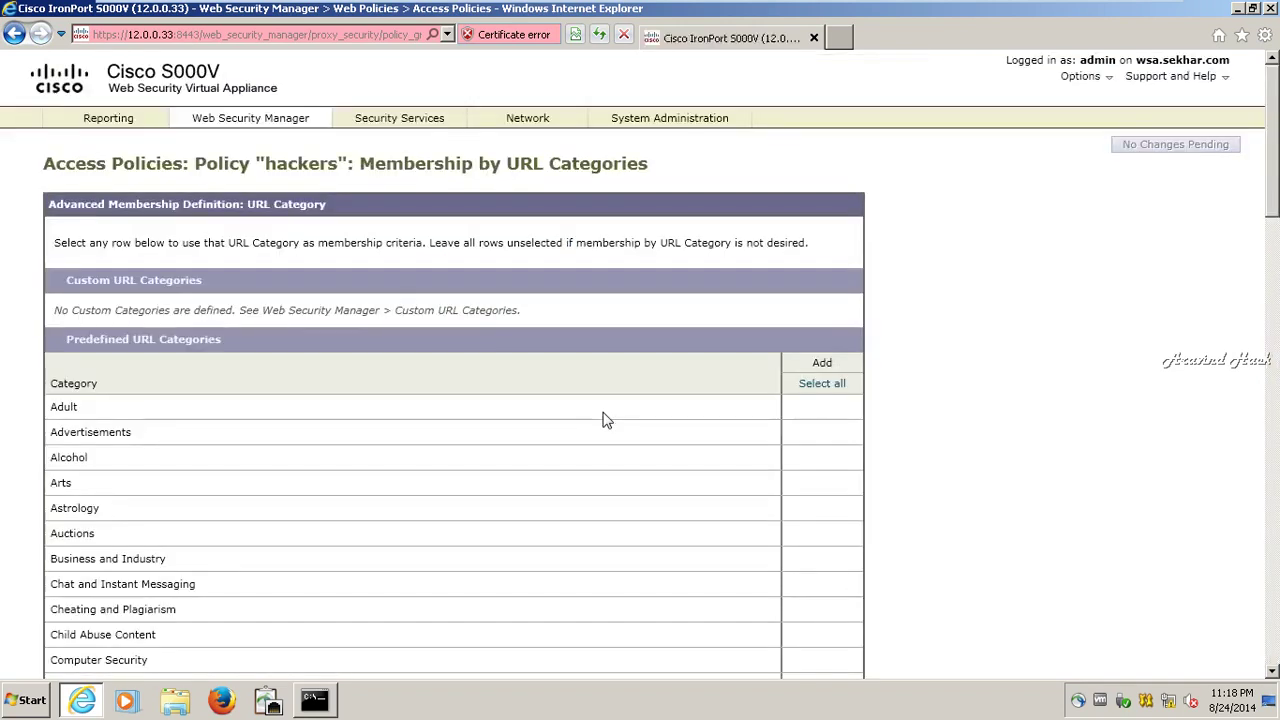
# - Add every predefined URL category as hackers policy membership criteria and save
pyautogui.scroll(-2, 603, 420)
pyautogui.click(837, 200)
pyautogui.scroll(-15, 823, 380)
pyautogui.scroll(-1, 823, 390)
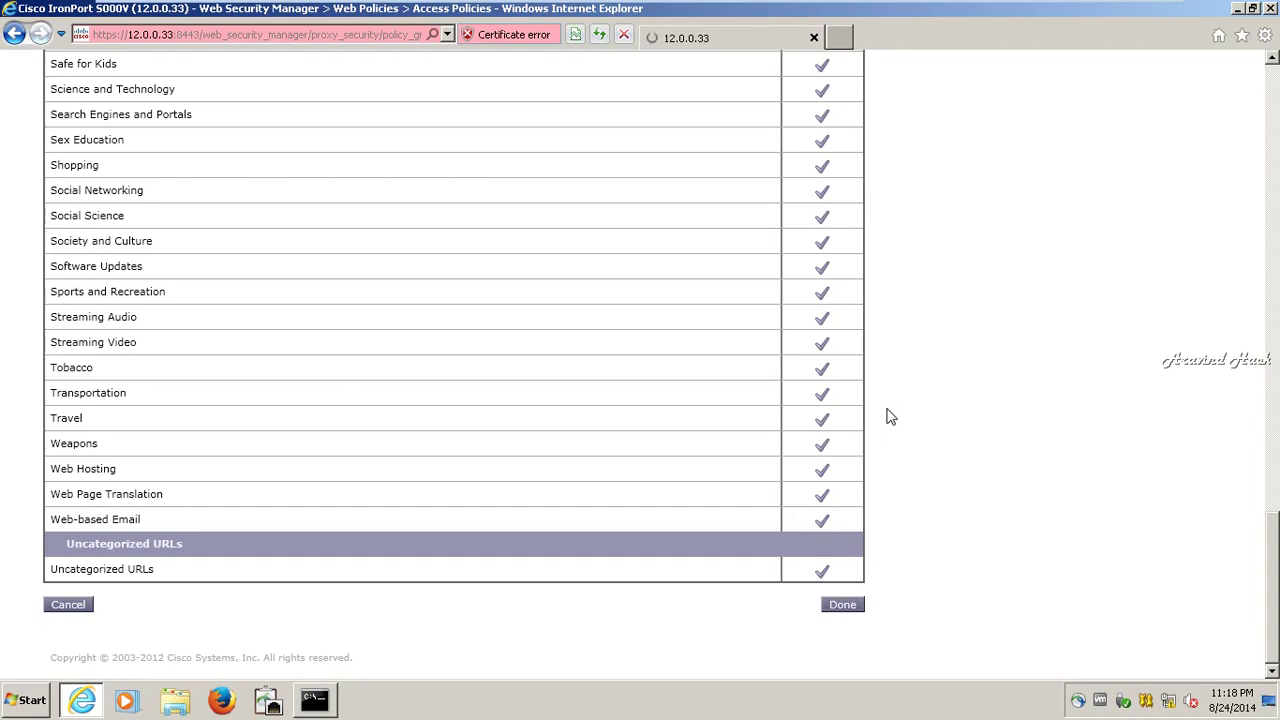
pyautogui.scroll(-5, 890, 417)
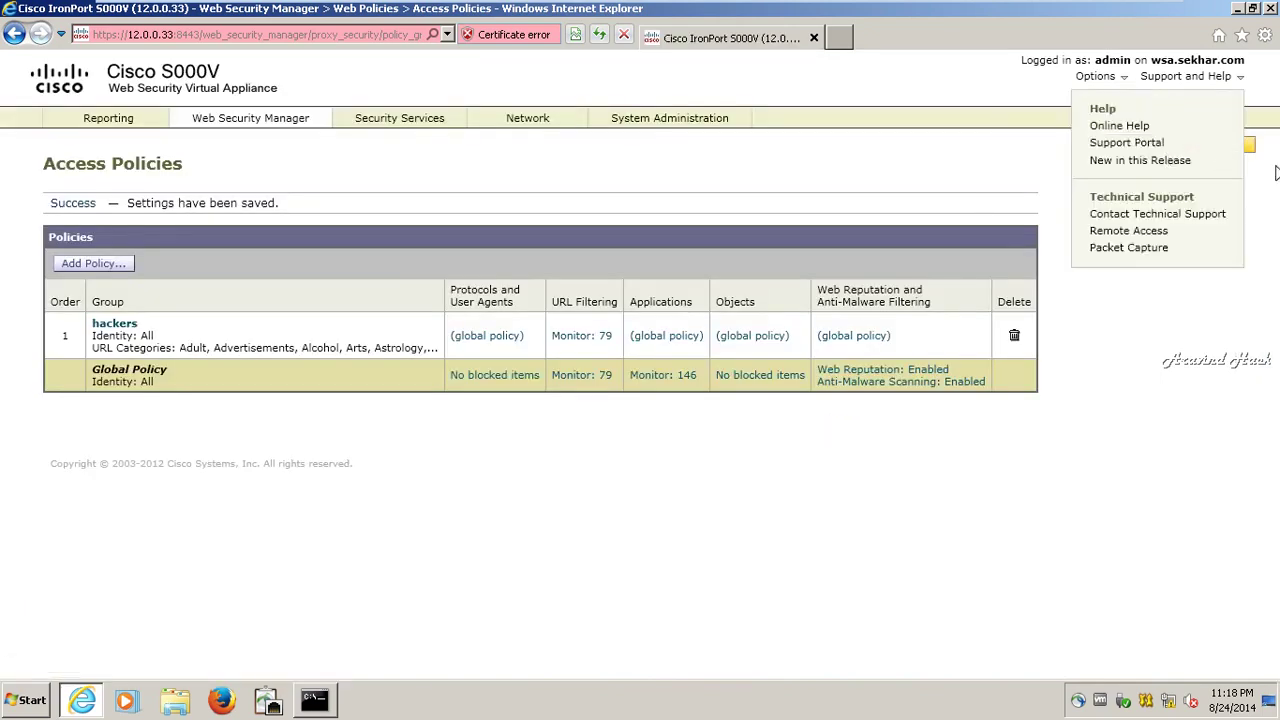
# - Commit the hackers policy URL category membership change on the appliance
pyautogui.click(1162, 148)
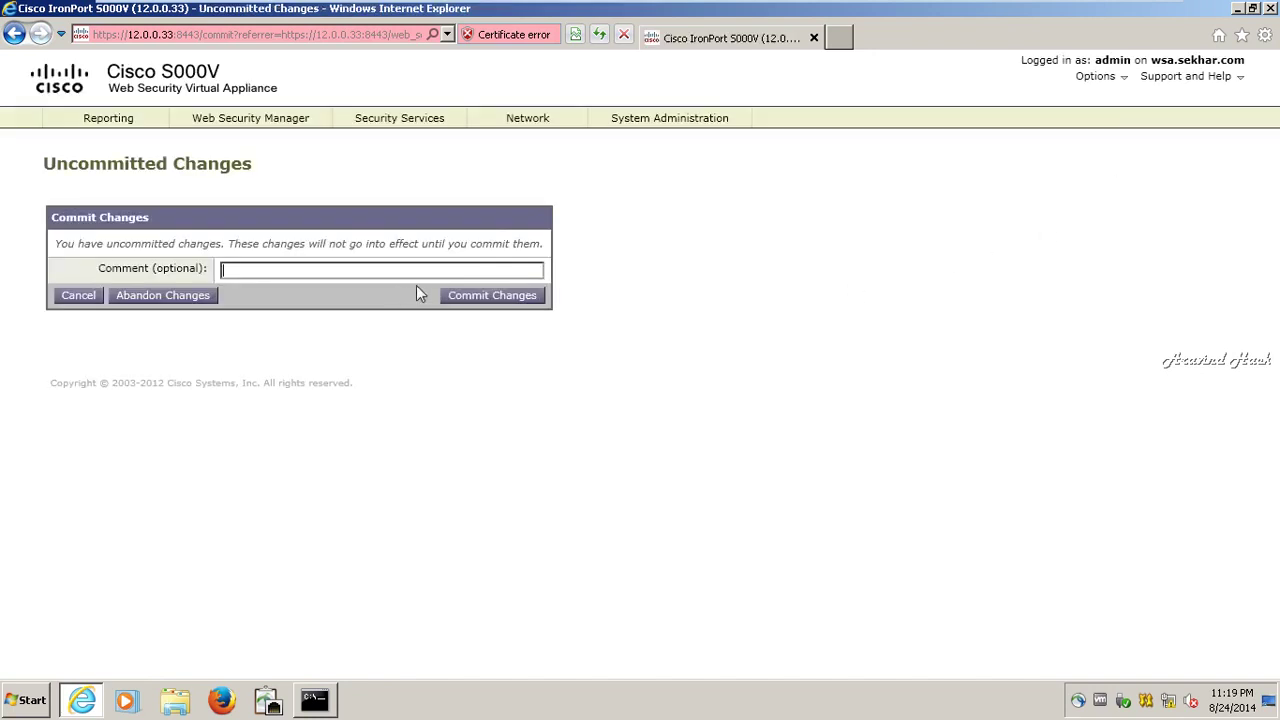
pyautogui.click(450, 298)
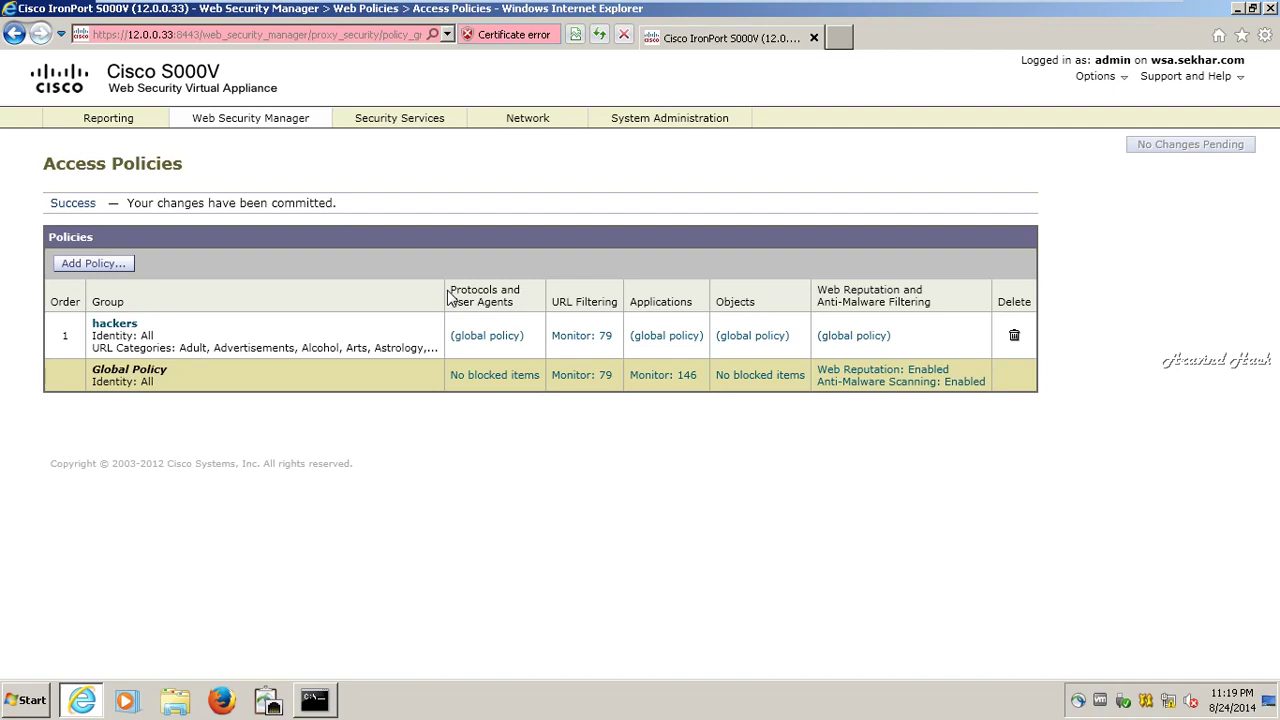
pyautogui.moveTo(300, 120)
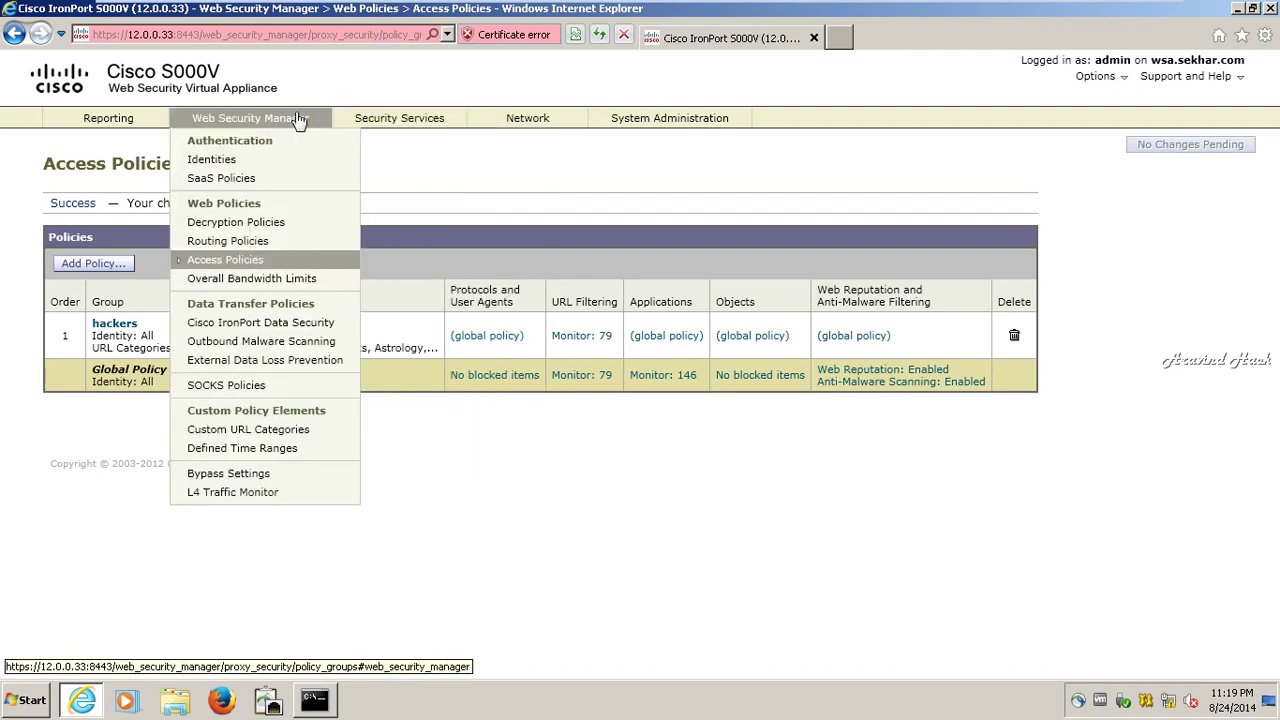
pyautogui.click(240, 259)
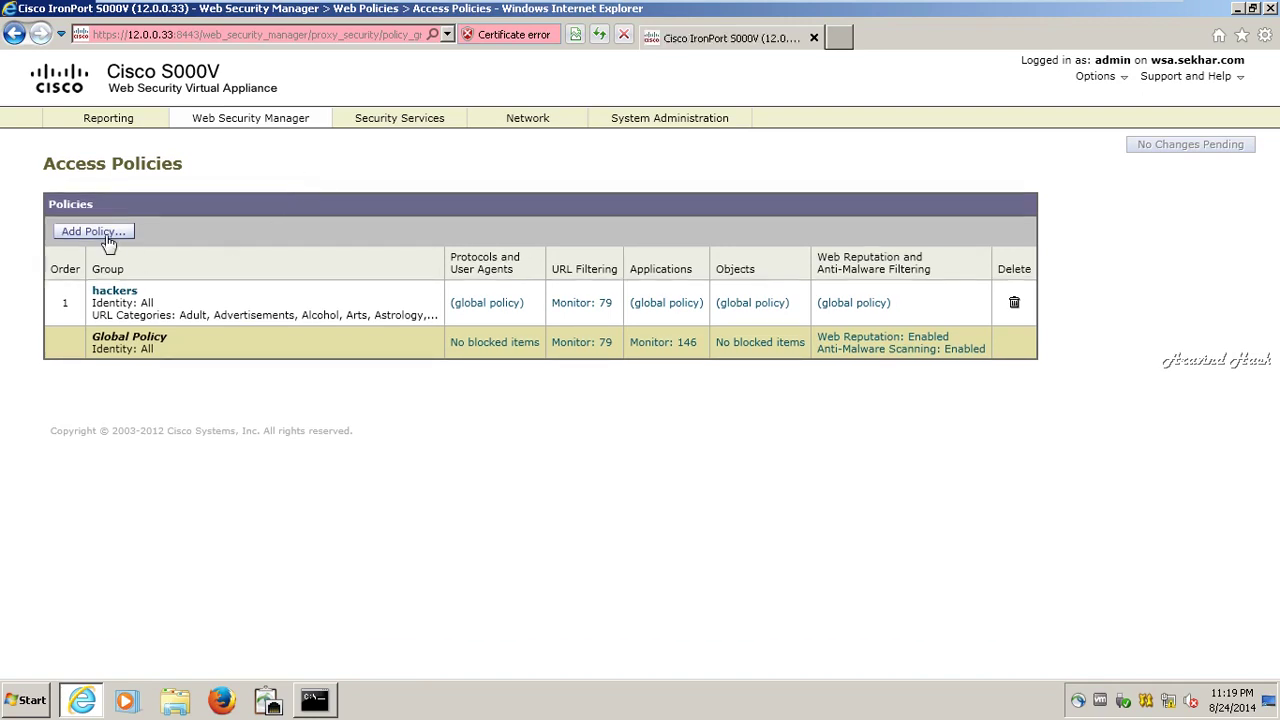
pyautogui.click(112, 234)
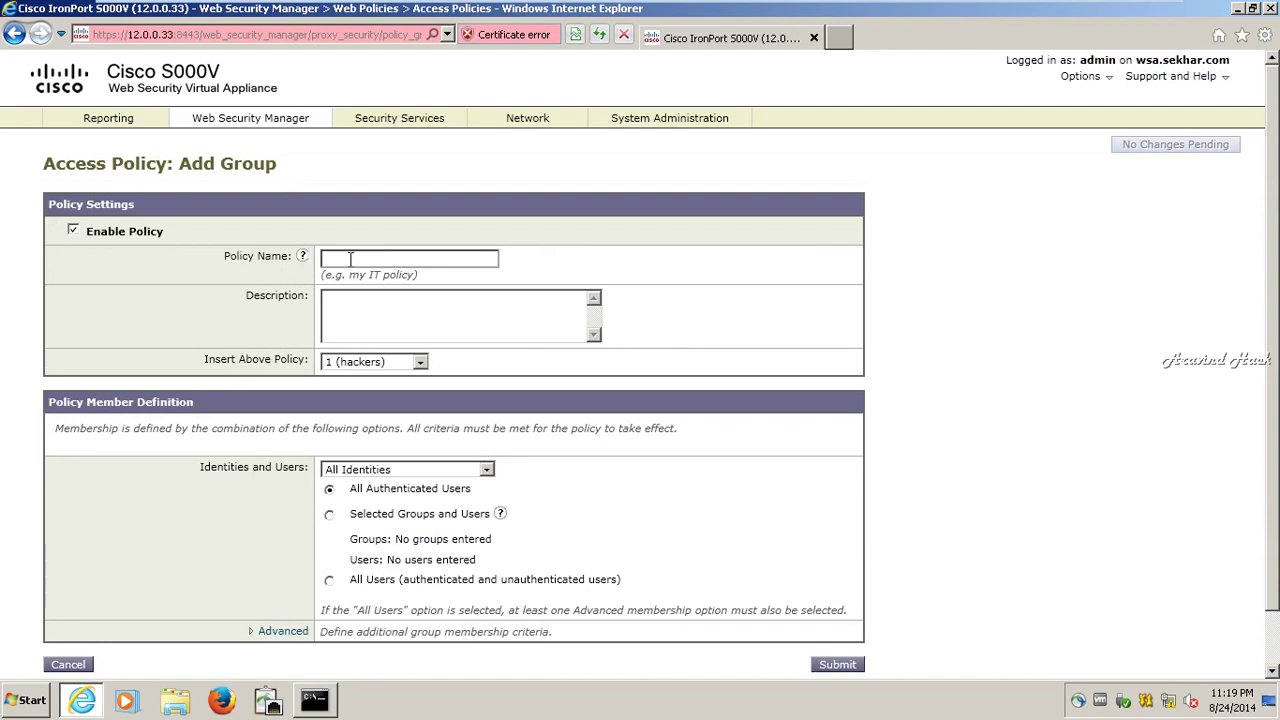
pyautogui.write('no')
pyautogui.press('BackSpace')
pyautogui.press('BackSpace')
pyautogui.write('users')
pyautogui.write('sasa')
pyautogui.click(421, 362)
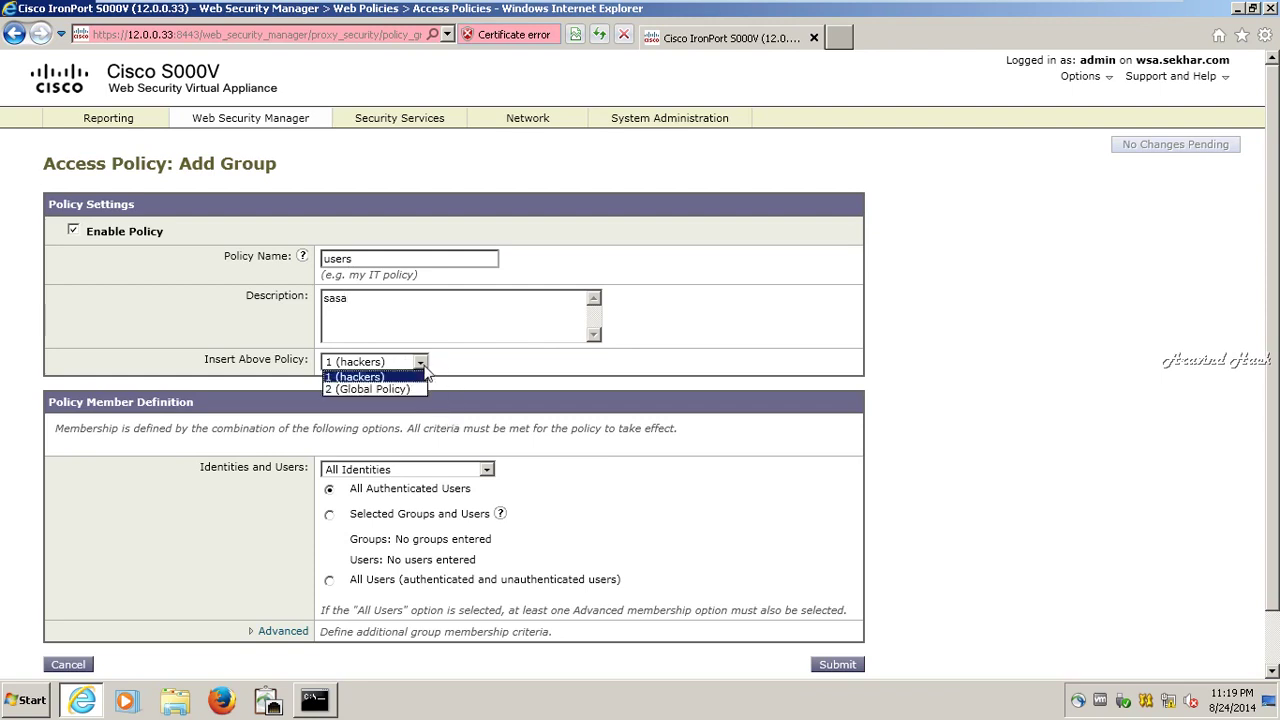
pyautogui.click(425, 371)
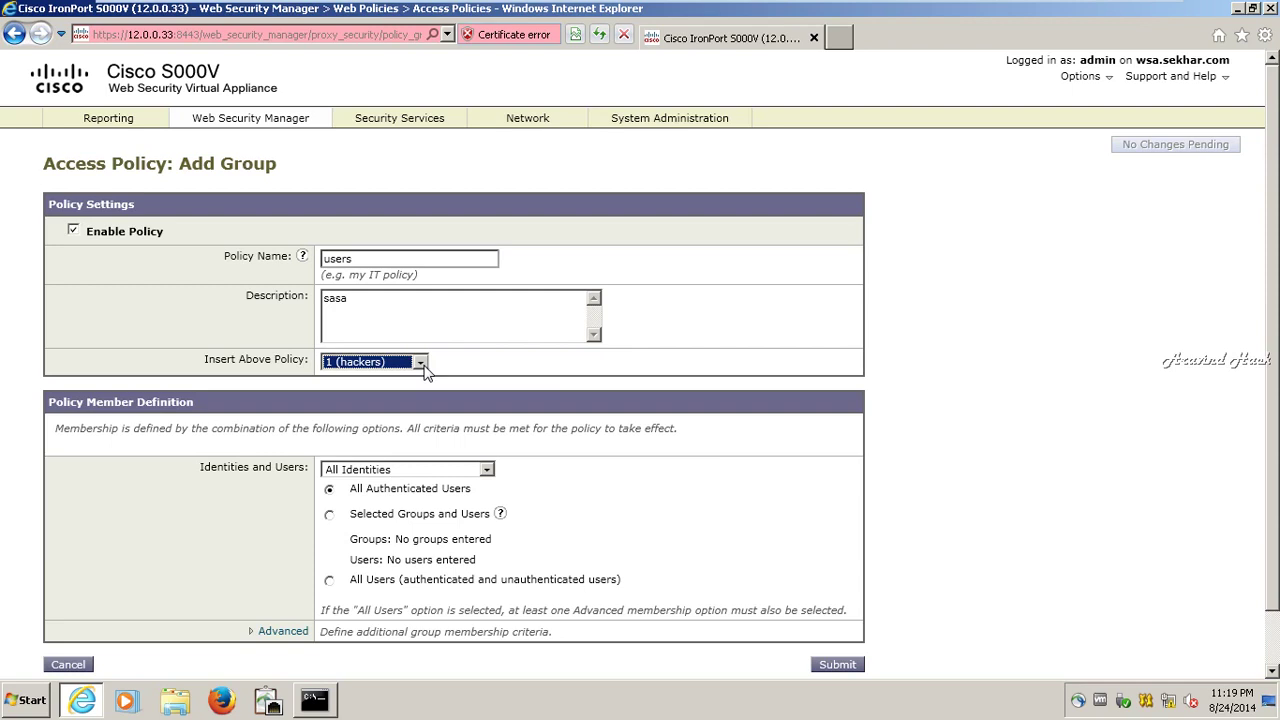
pyautogui.scroll(-1, 648, 466)
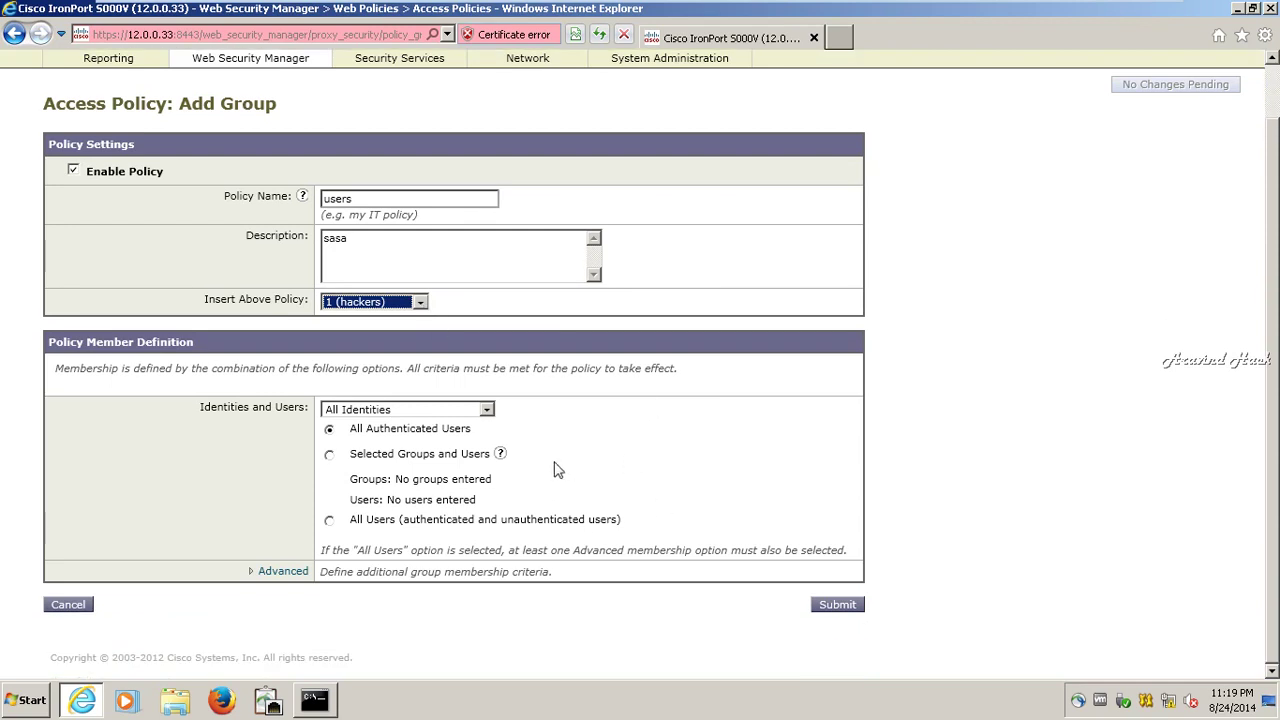
pyautogui.click(68, 604)
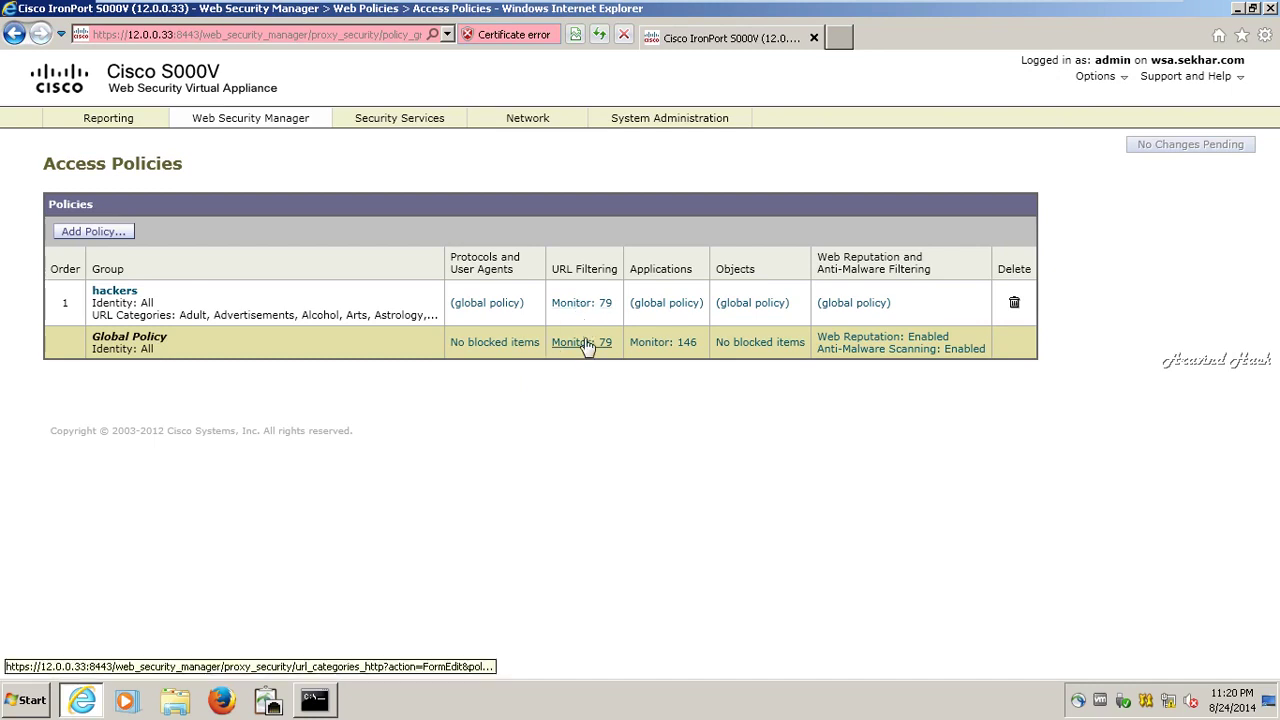
# - In hackers URL filtering, block all categories except Education, left on global settings
pyautogui.click(595, 303)
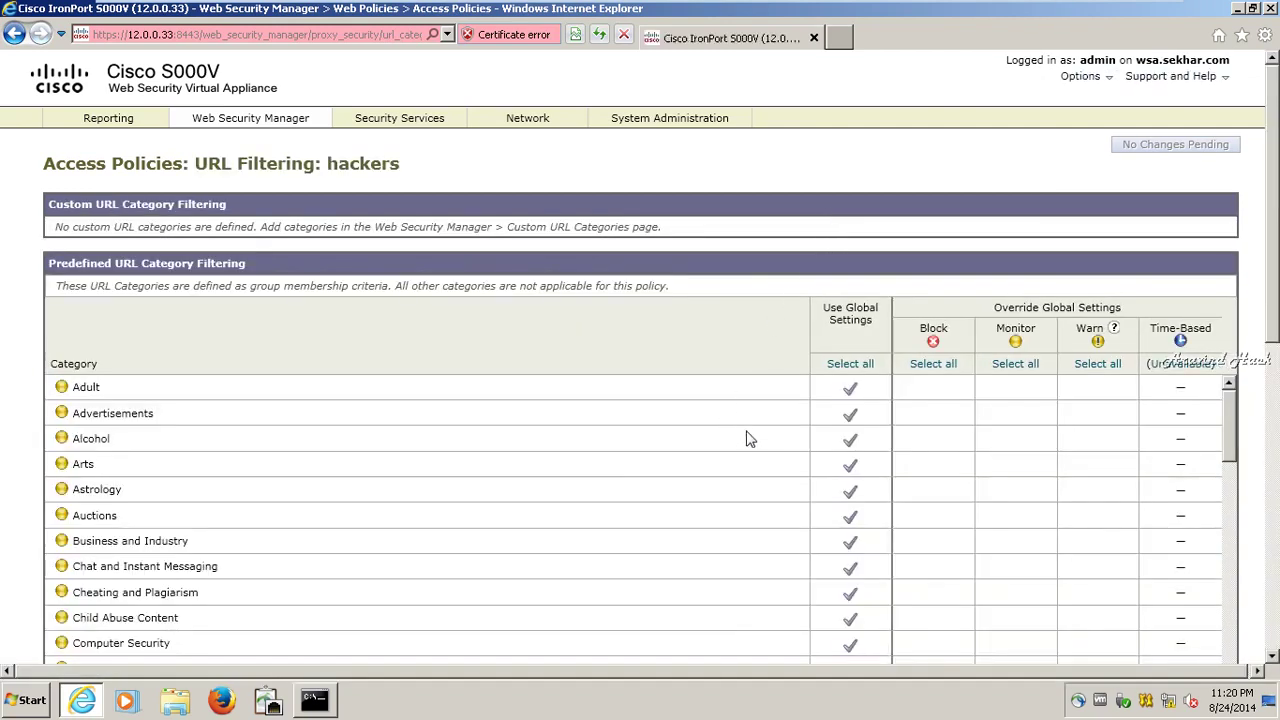
pyautogui.scroll(-1, 749, 434)
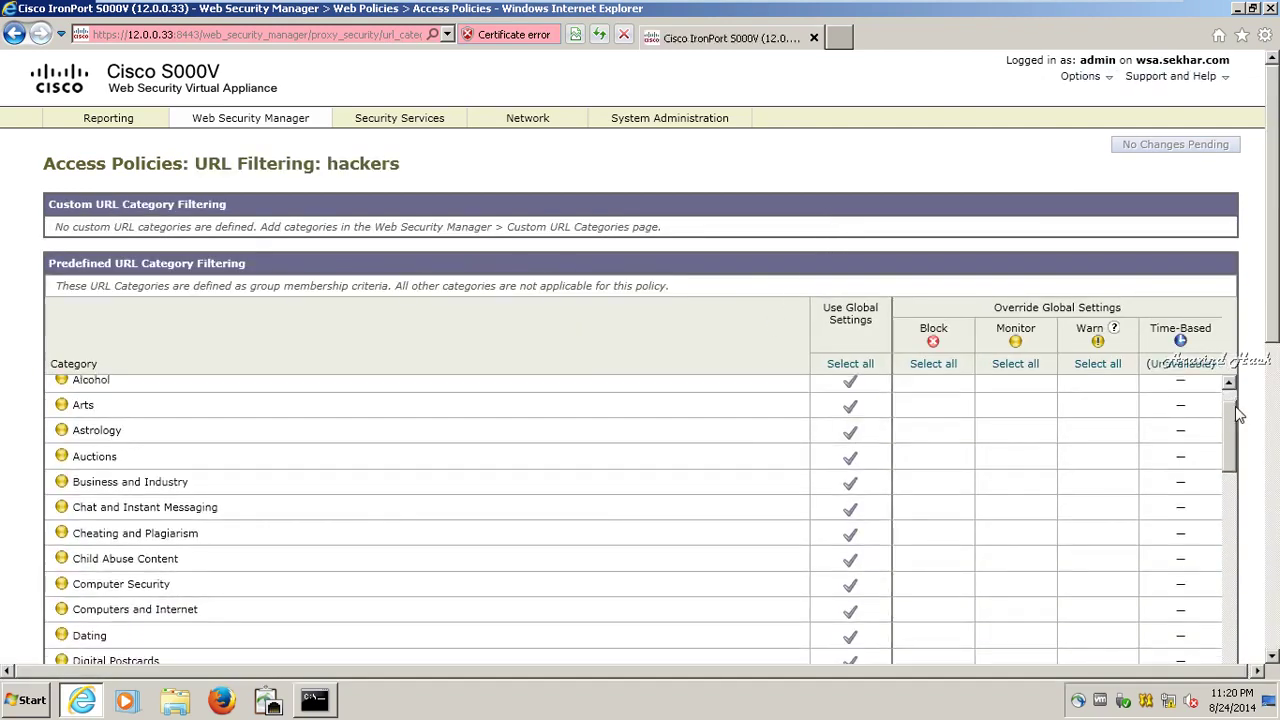
pyautogui.scroll(1, 1201, 448)
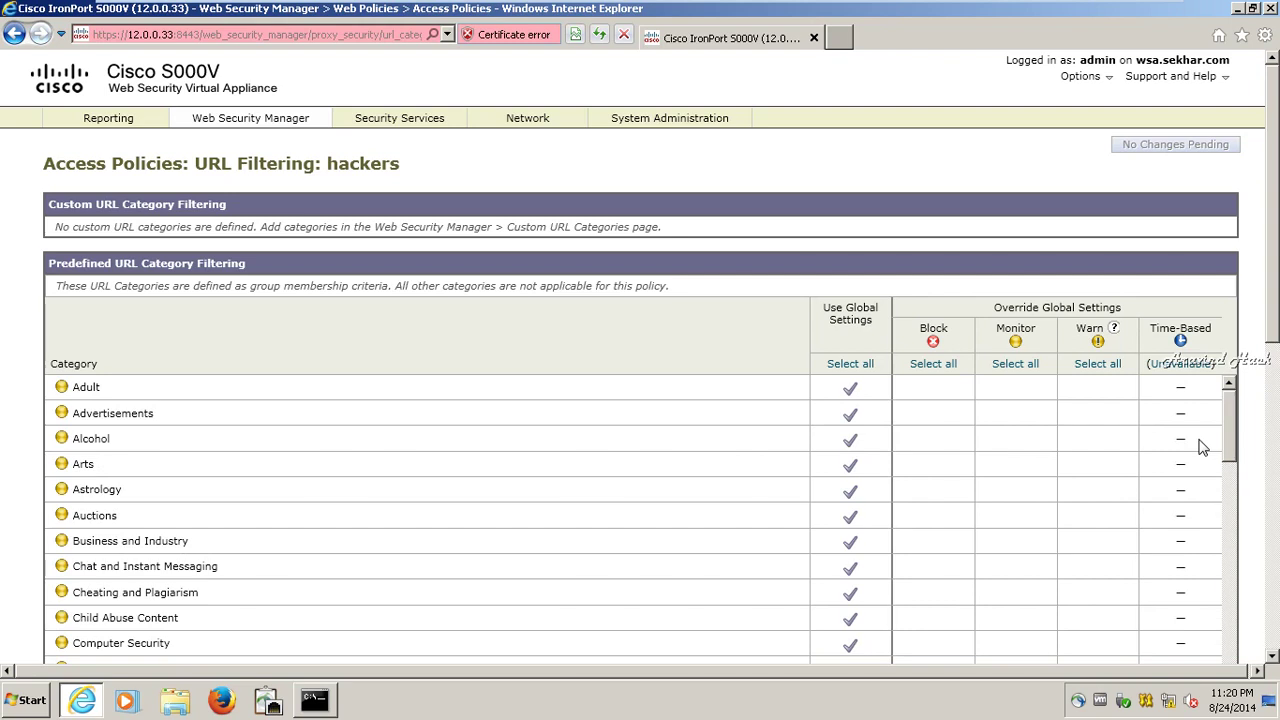
pyautogui.click(940, 366)
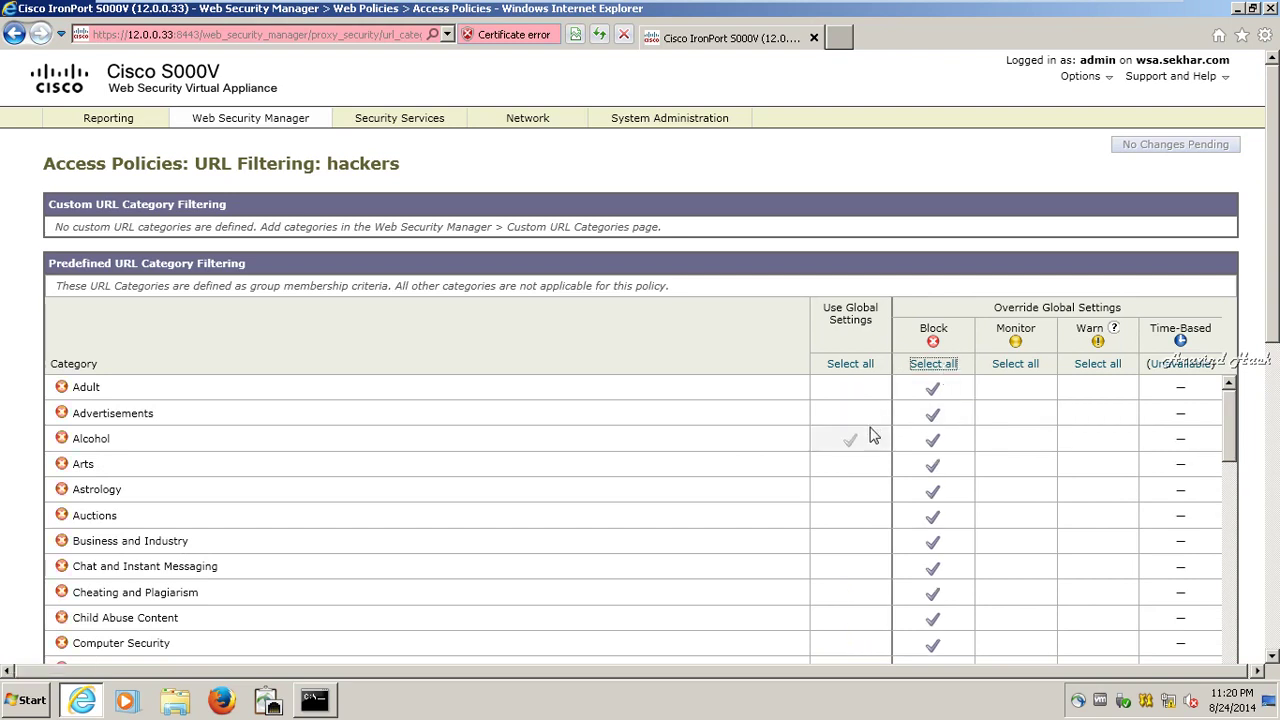
pyautogui.scroll(-2, 868, 518)
pyautogui.scroll(-1, 868, 518)
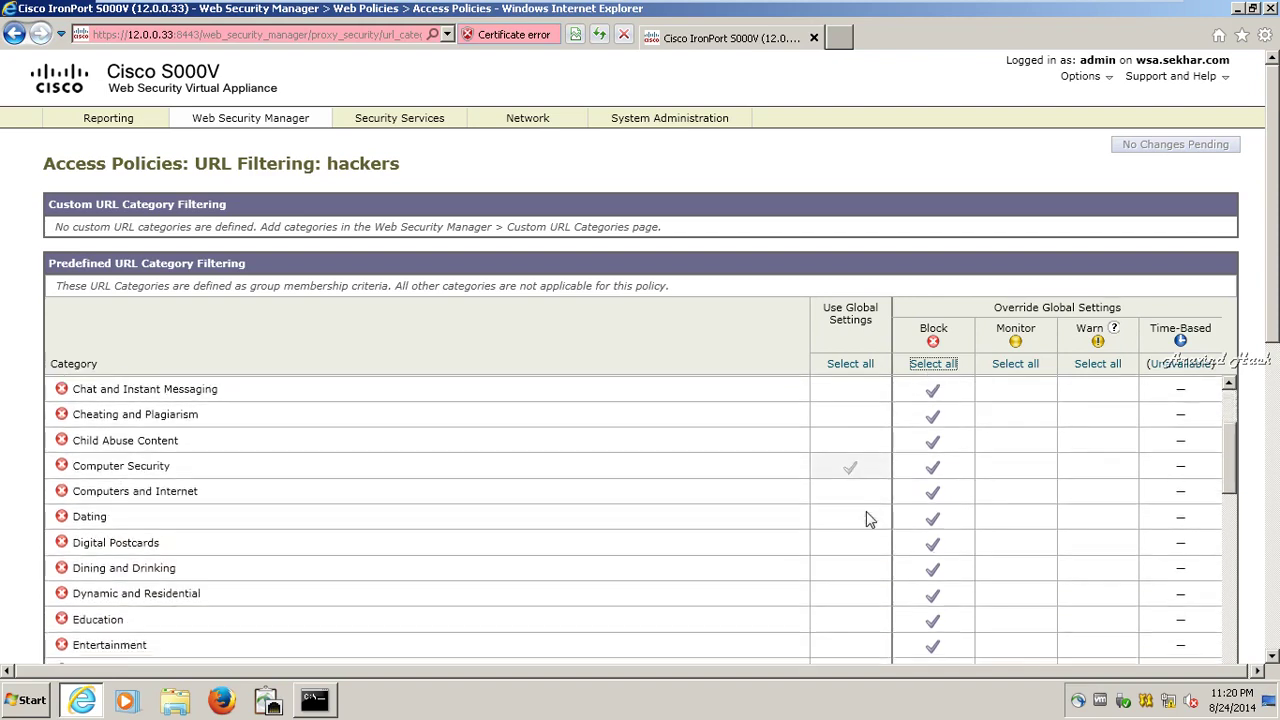
pyautogui.scroll(-2, 868, 518)
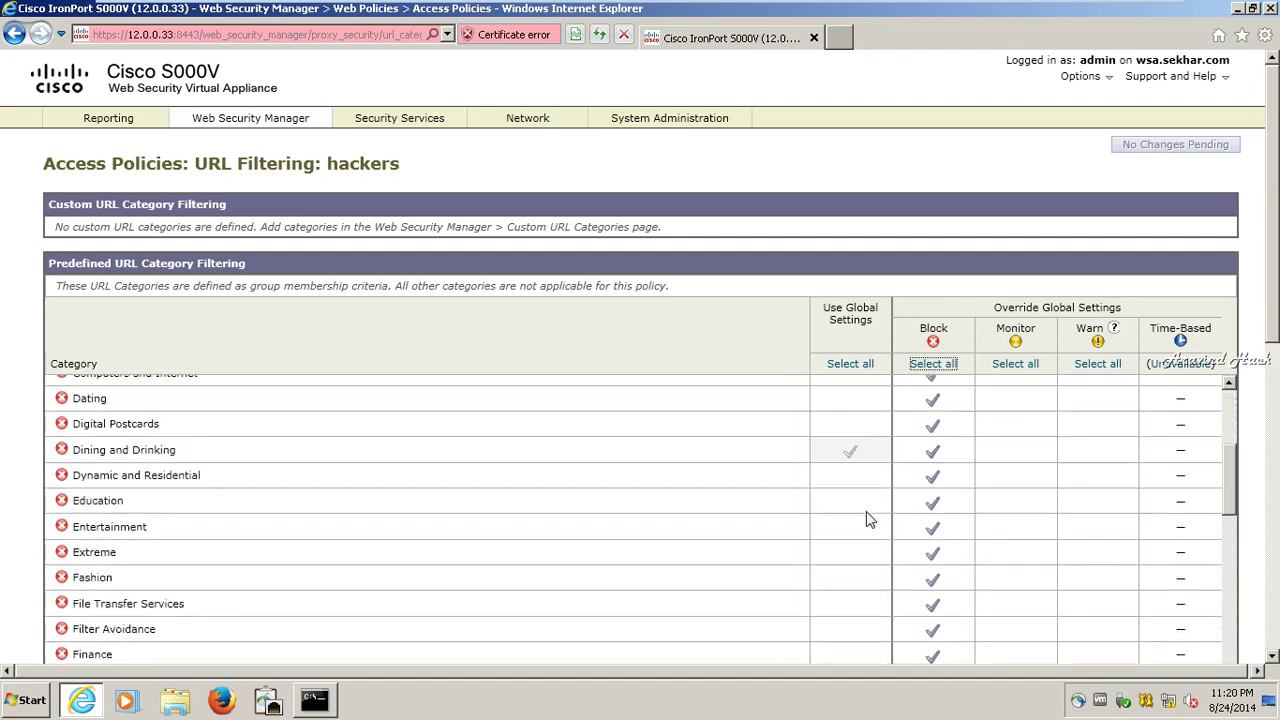
pyautogui.click(866, 512)
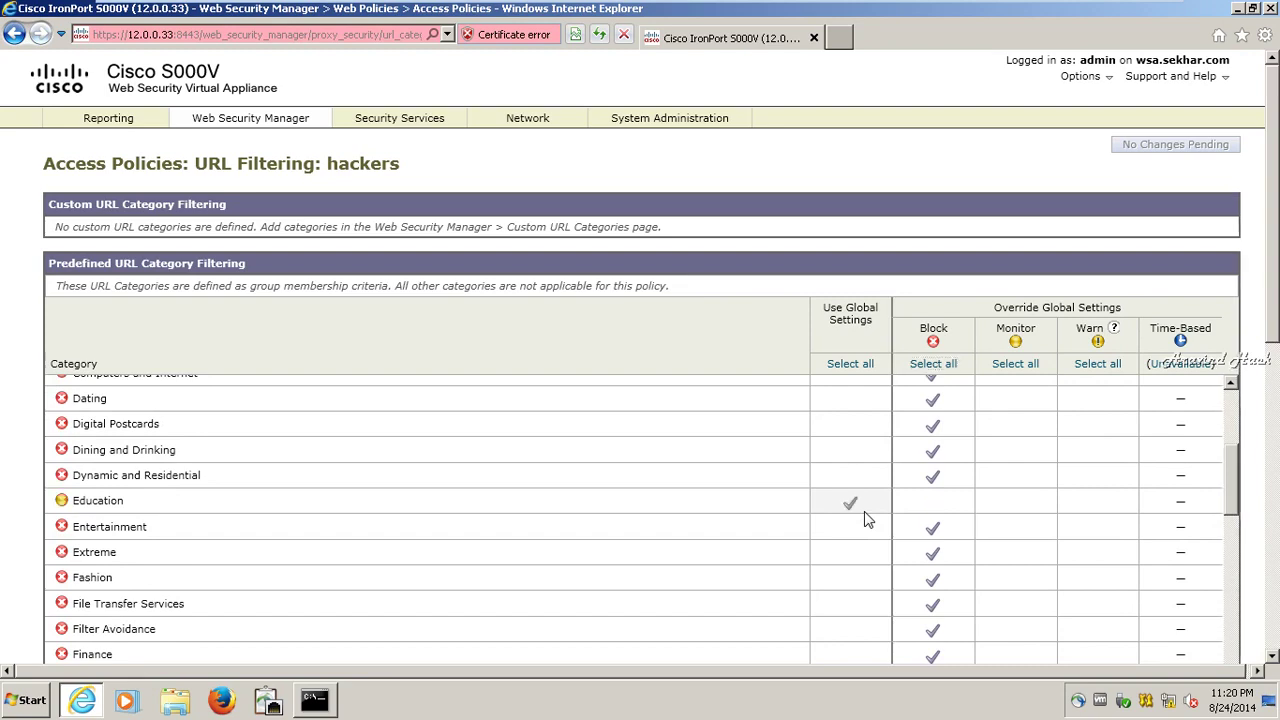
# - Review the full category list and submit the hackers URL filtering settings
pyautogui.scroll(-4, 868, 518)
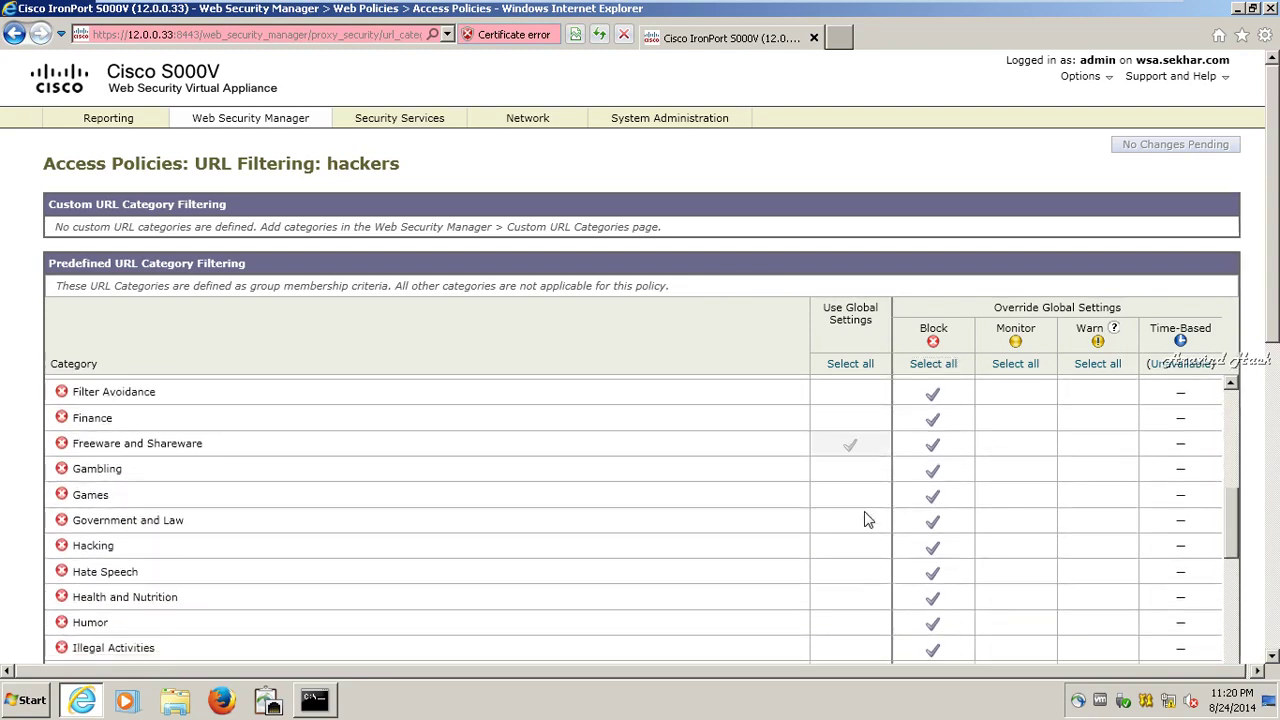
pyautogui.scroll(-8, 868, 518)
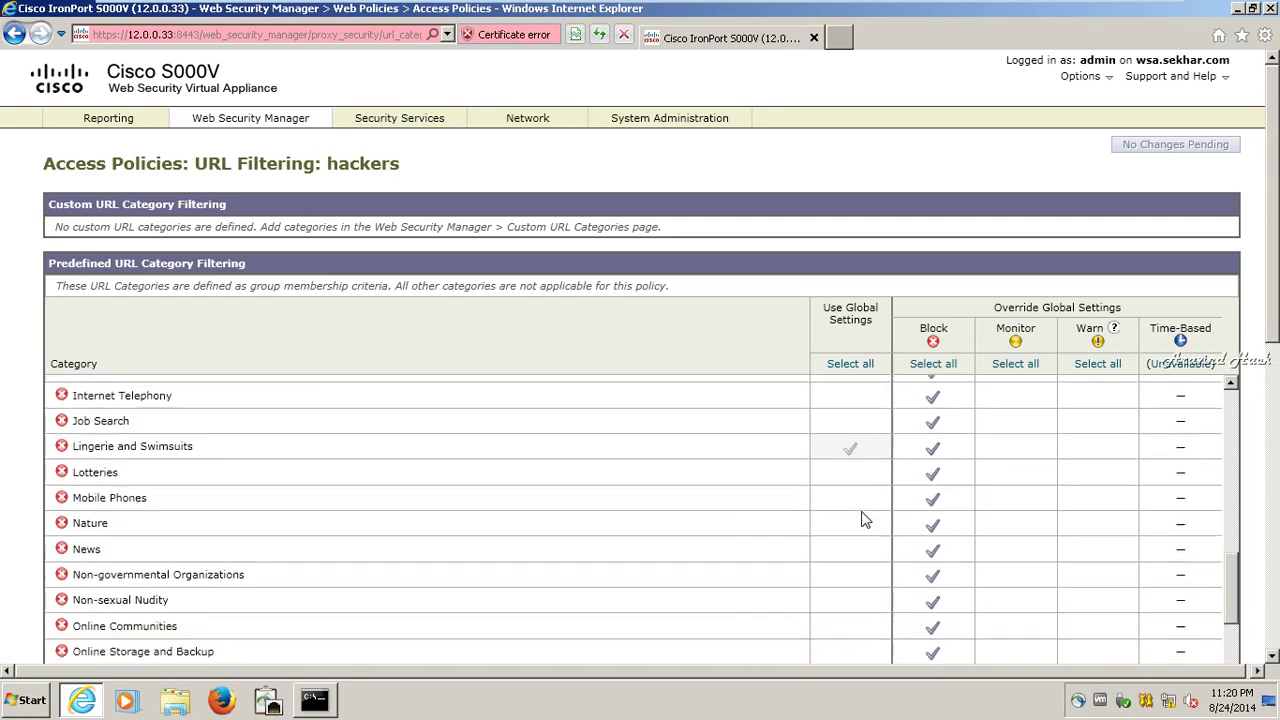
pyautogui.scroll(-10, 865, 519)
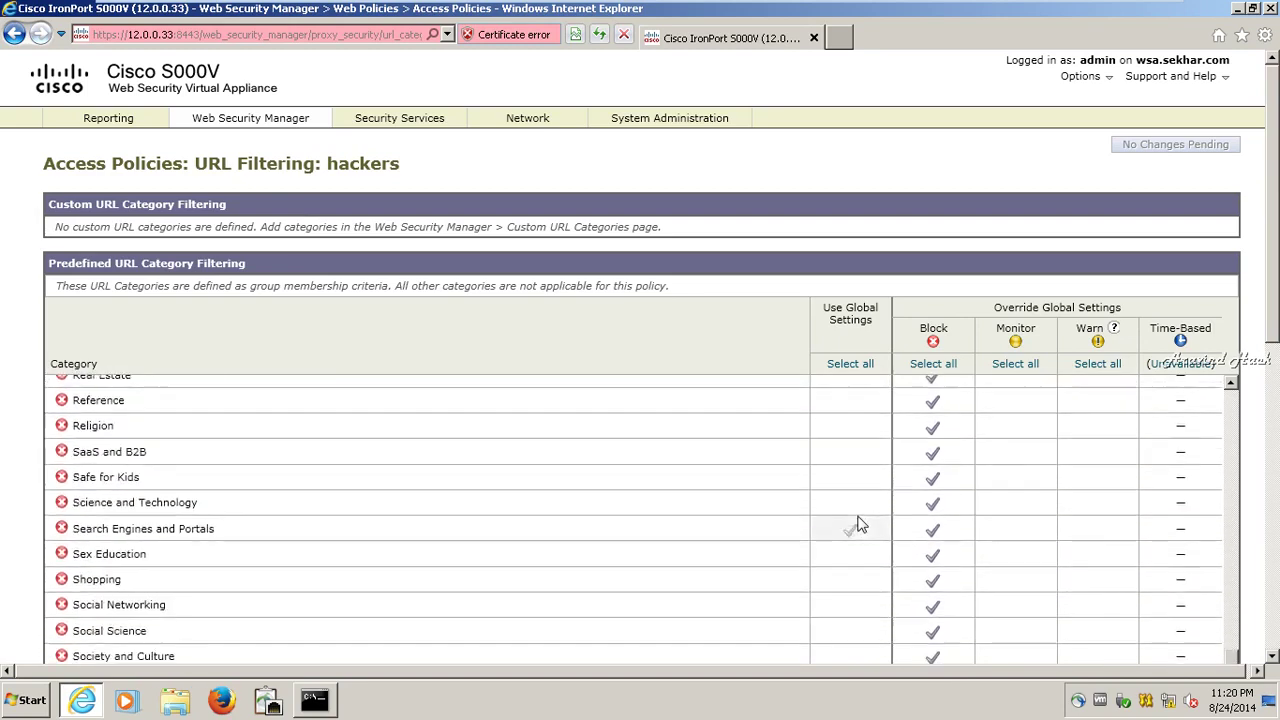
pyautogui.scroll(-3, 858, 524)
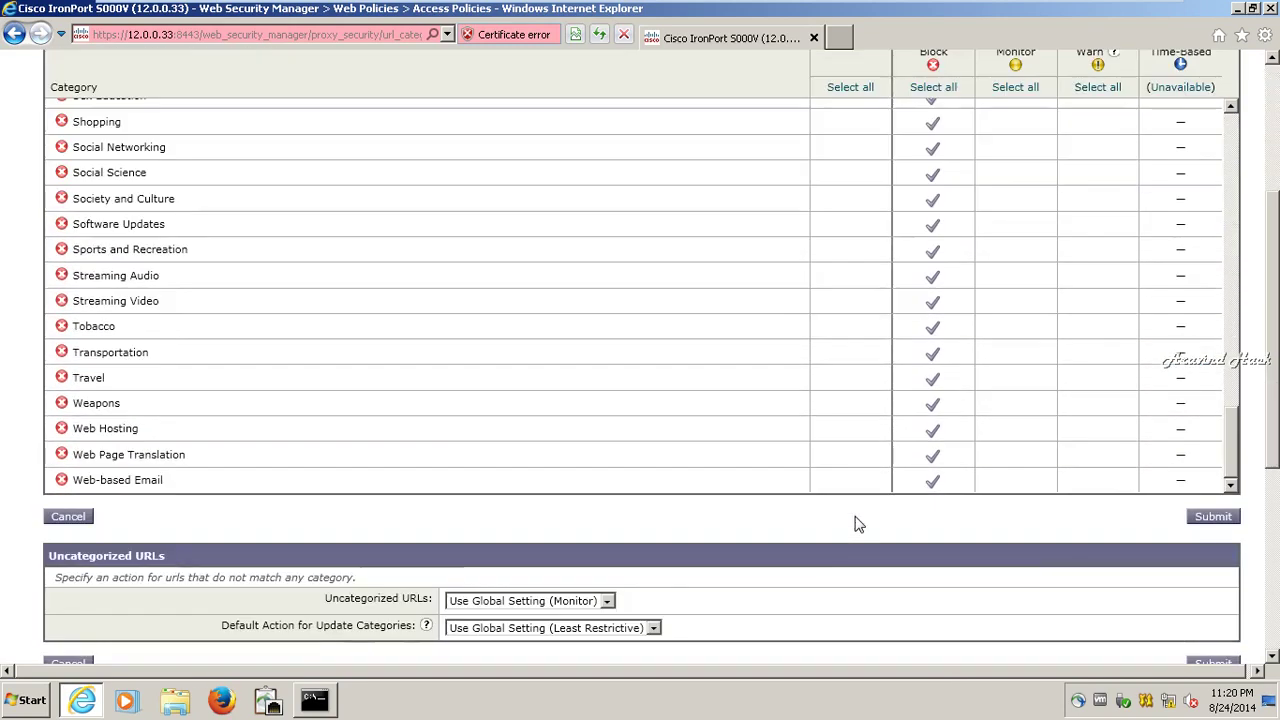
pyautogui.scroll(5, 857, 447)
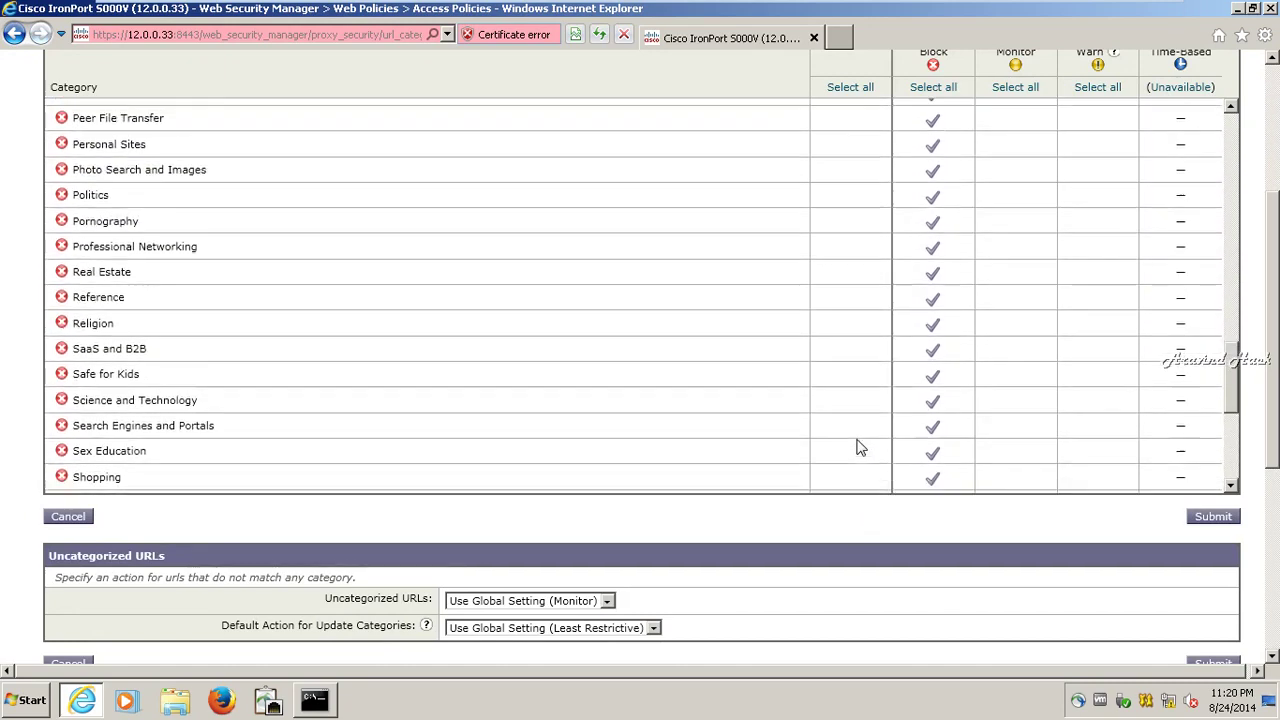
pyautogui.scroll(2, 857, 447)
pyautogui.scroll(5, 857, 447)
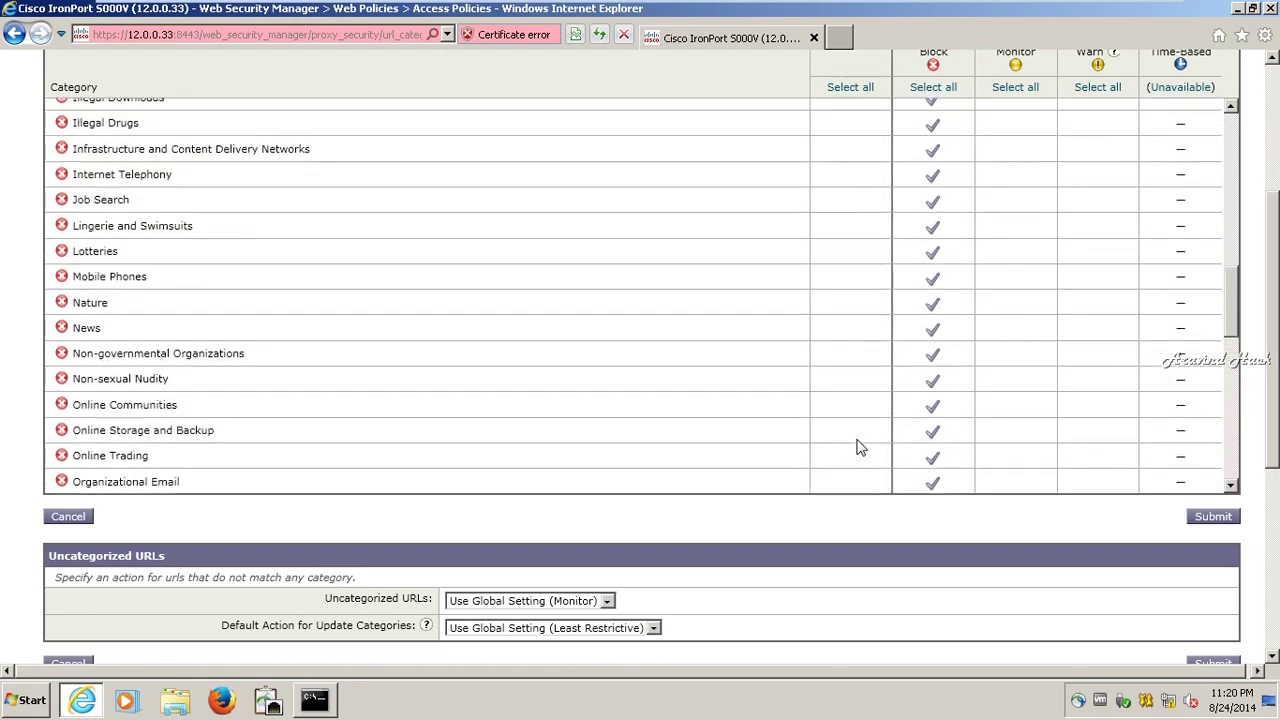
pyautogui.scroll(7, 857, 447)
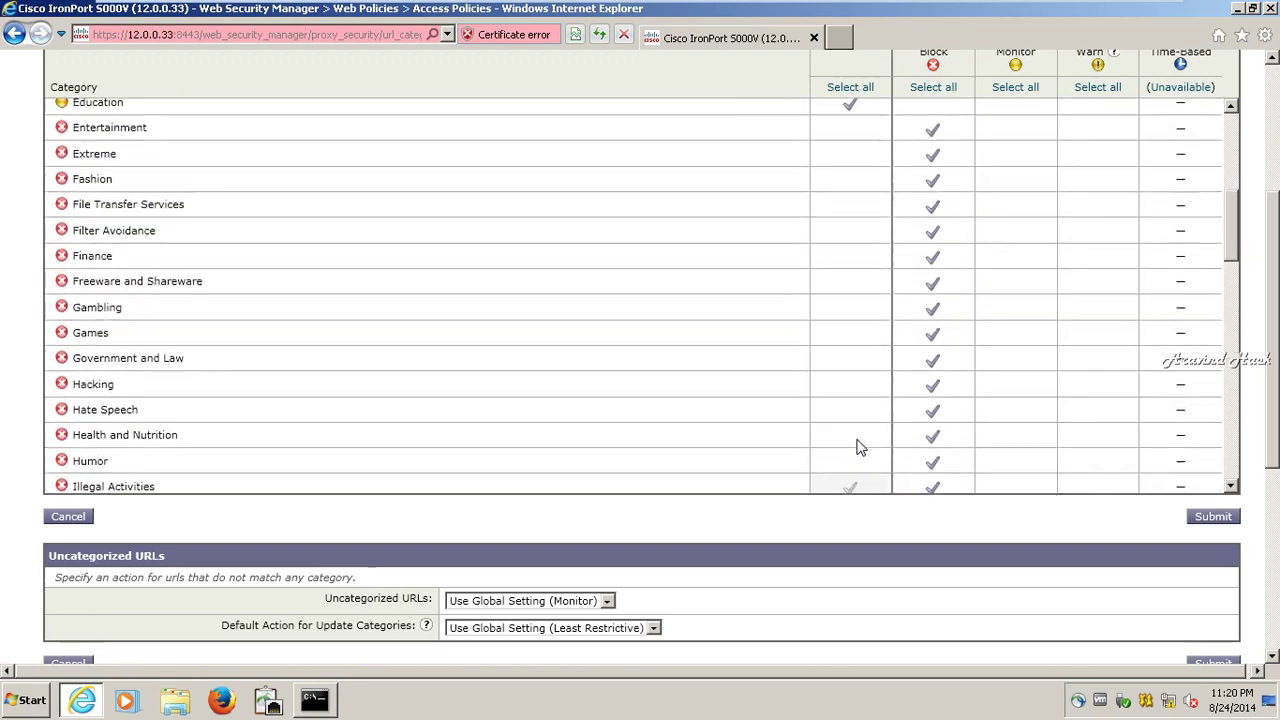
pyautogui.scroll(5, 857, 447)
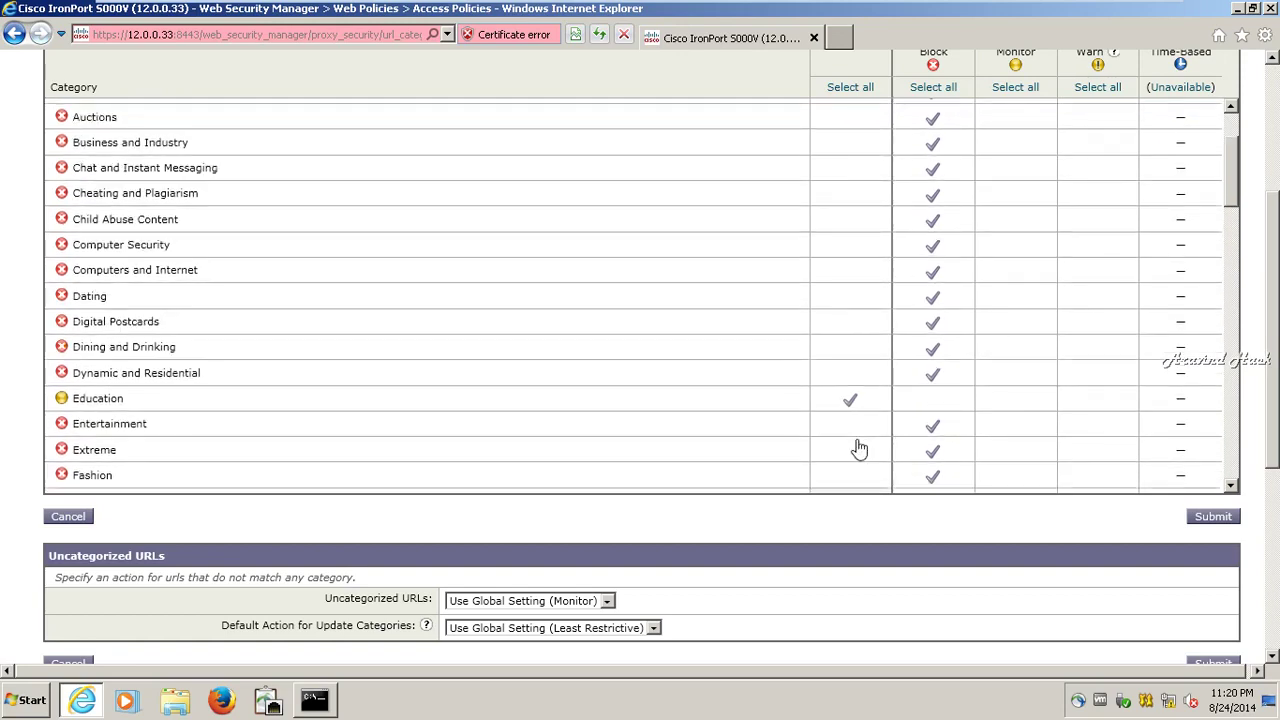
pyautogui.scroll(1, 857, 447)
pyautogui.scroll(1, 857, 449)
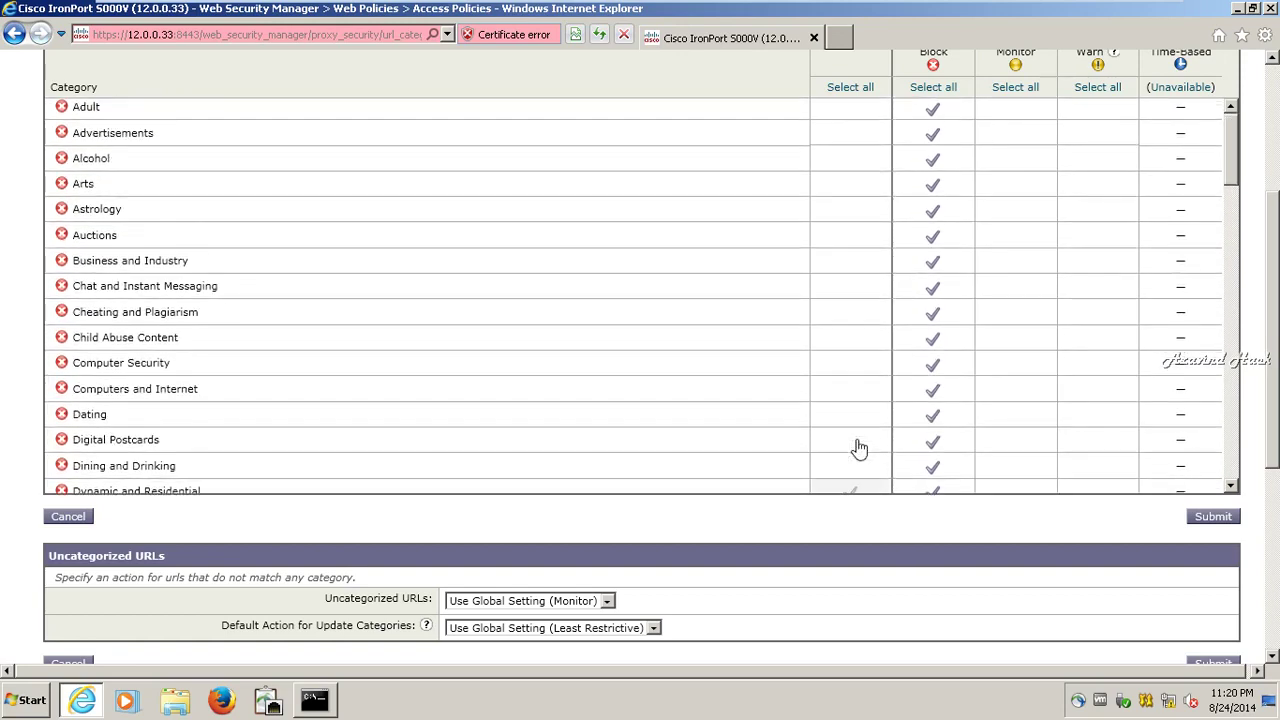
pyautogui.scroll(2, 859, 449)
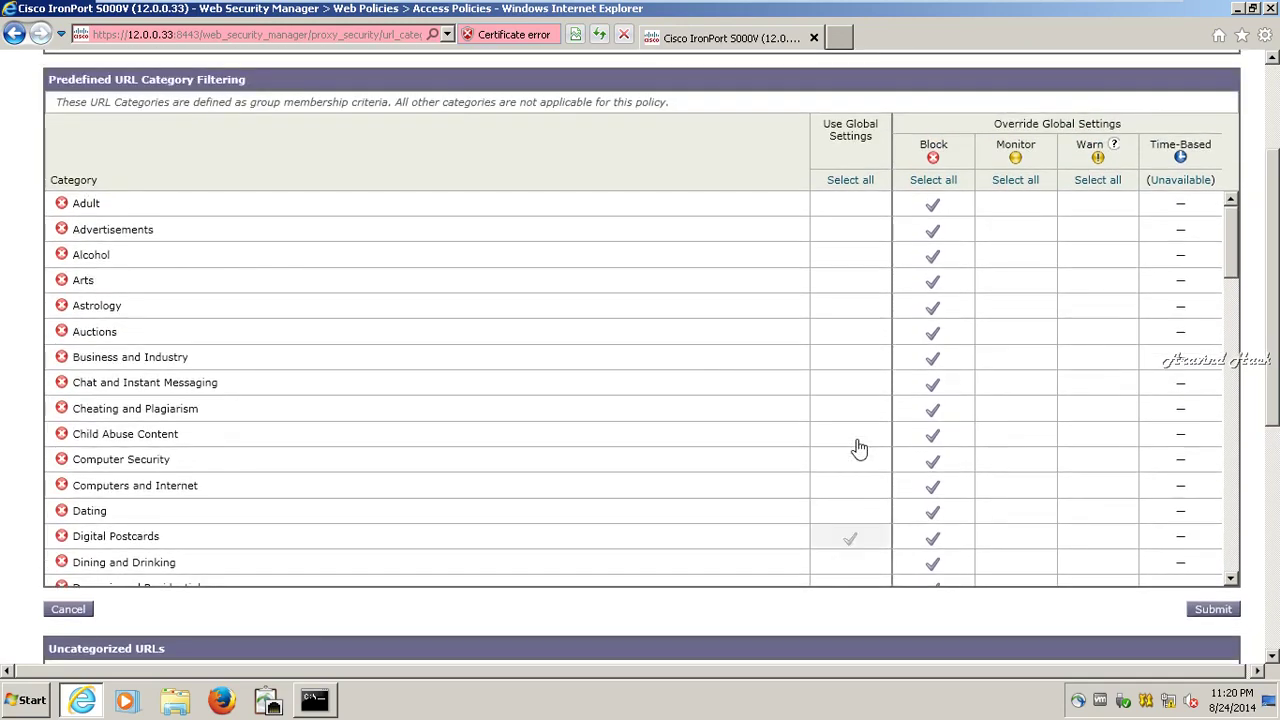
pyautogui.scroll(-20, 859, 449)
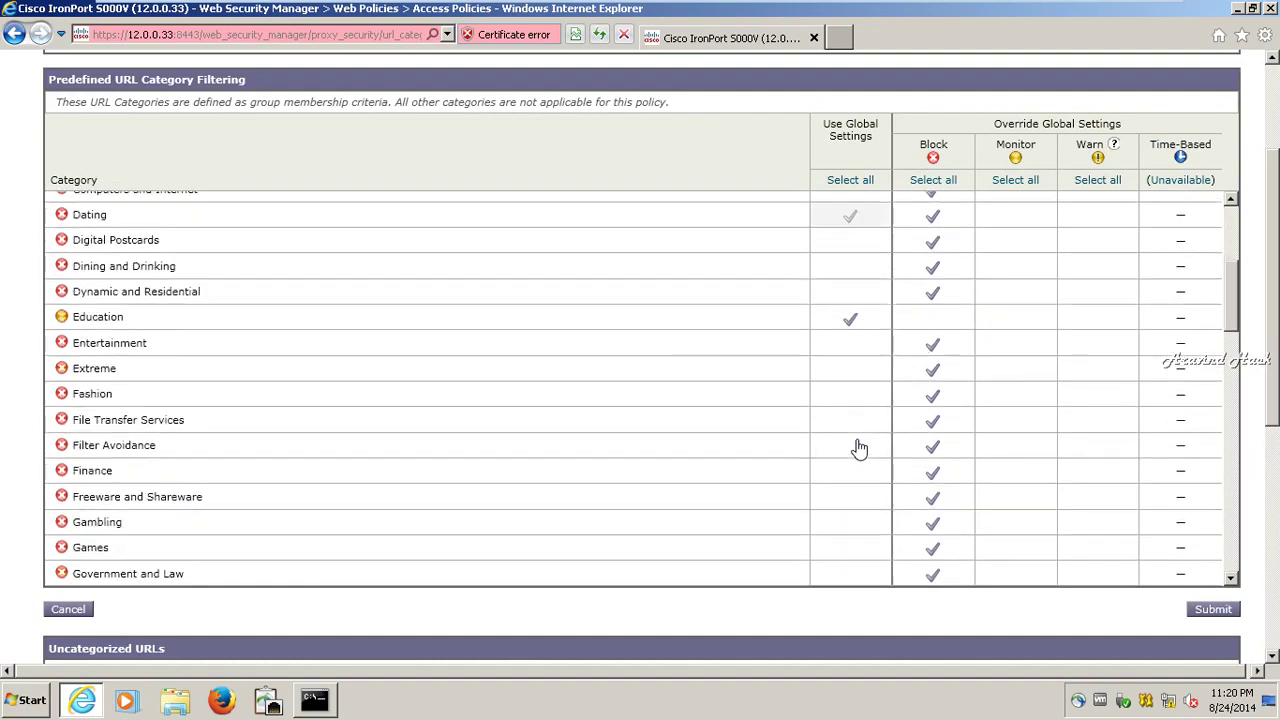
pyautogui.scroll(-5, 841, 471)
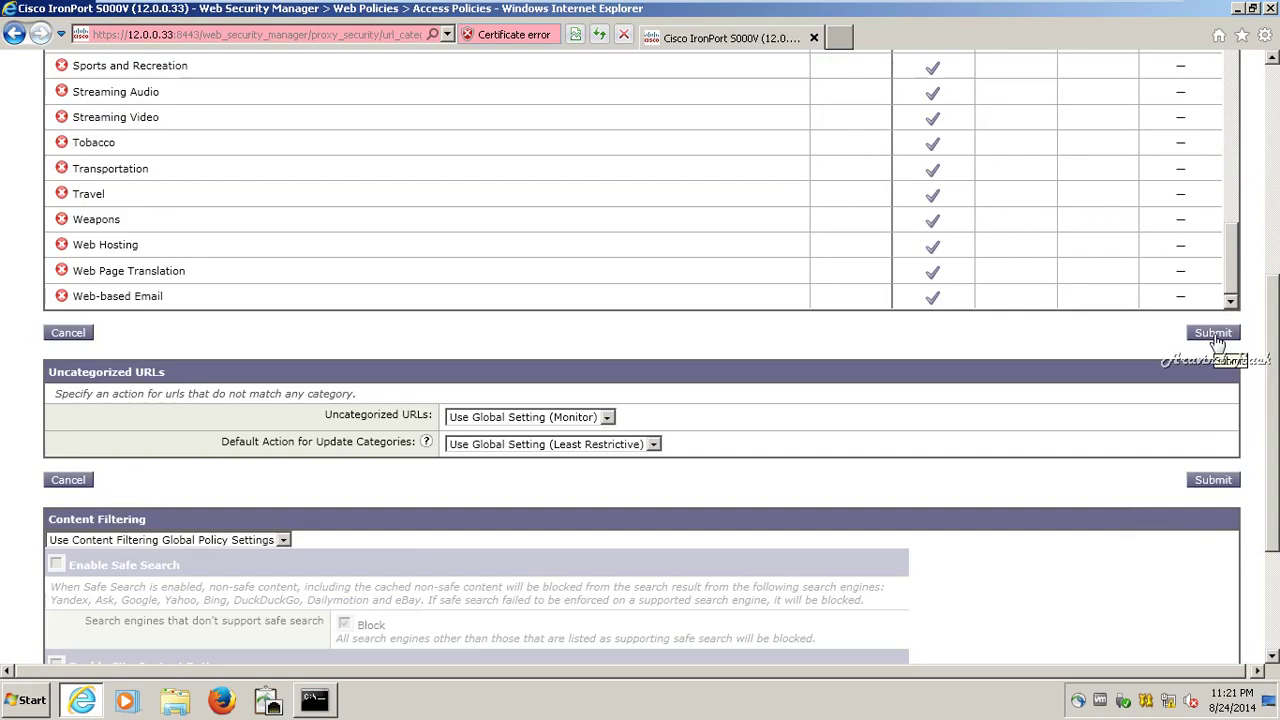
pyautogui.scroll(-1, 1217, 342)
pyautogui.scroll(10, 1212, 342)
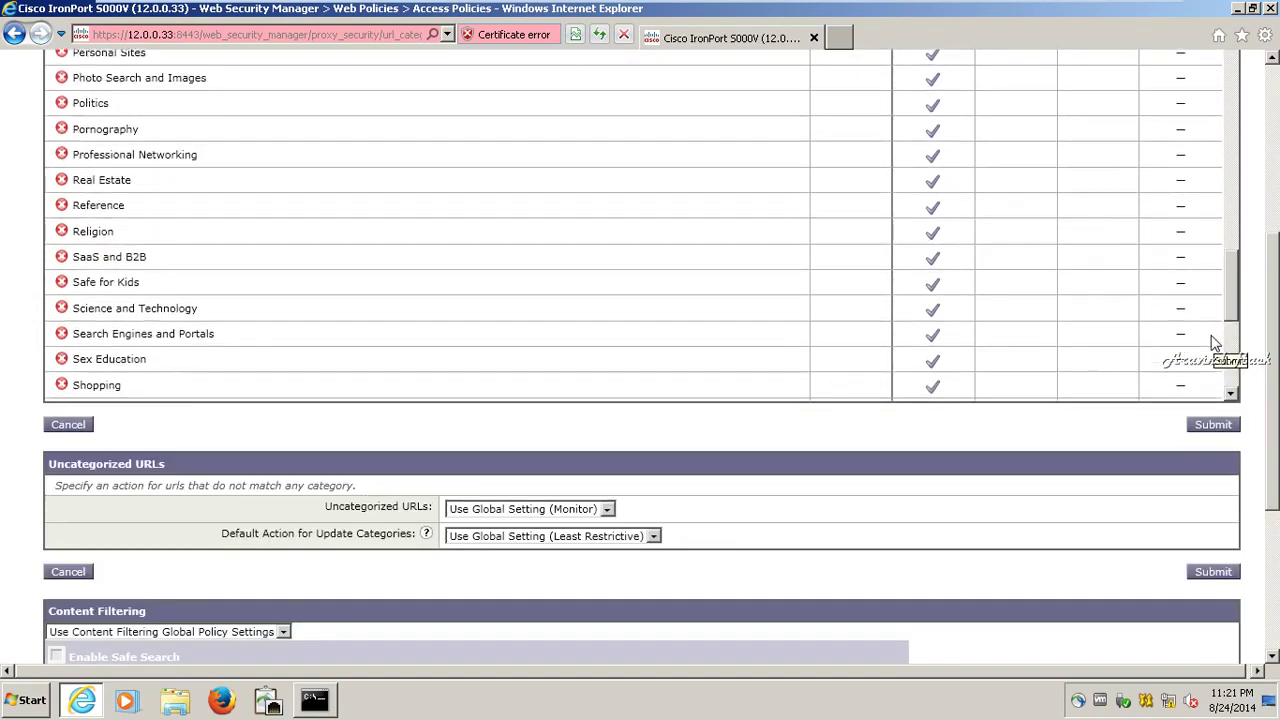
pyautogui.scroll(15, 1210, 337)
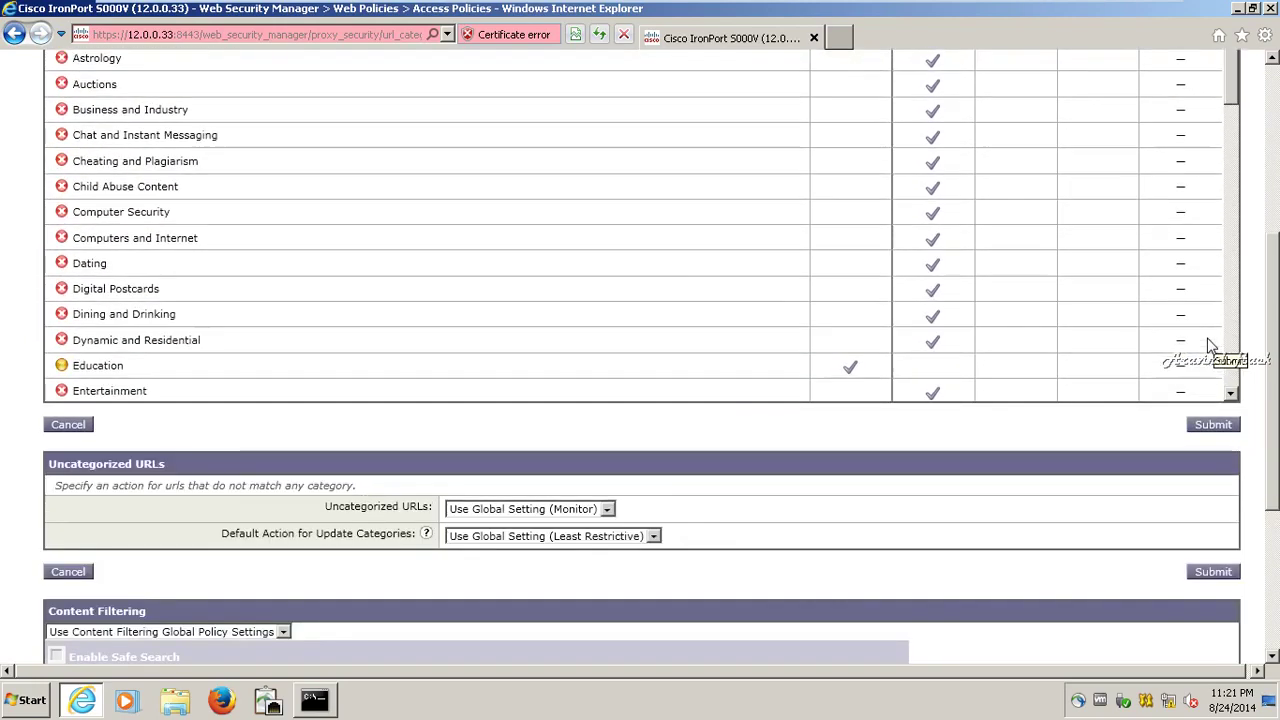
pyautogui.scroll(-15, 1215, 440)
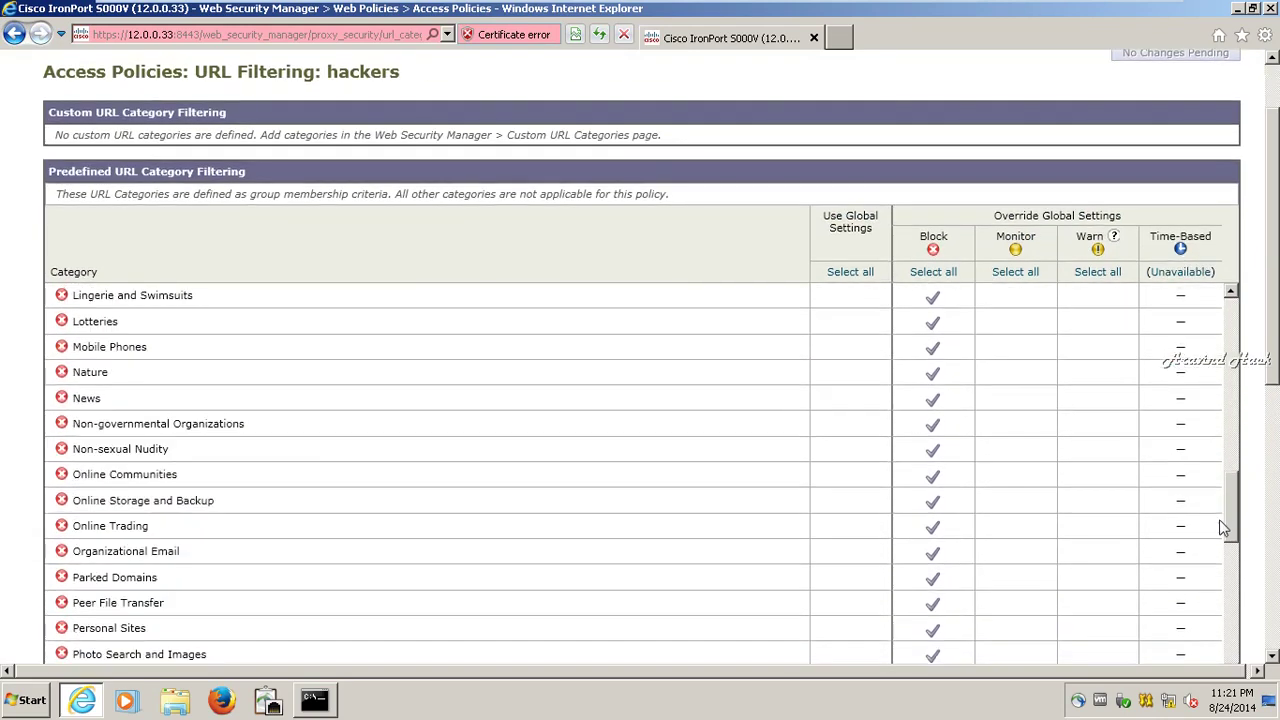
pyautogui.scroll(-10, 1219, 521)
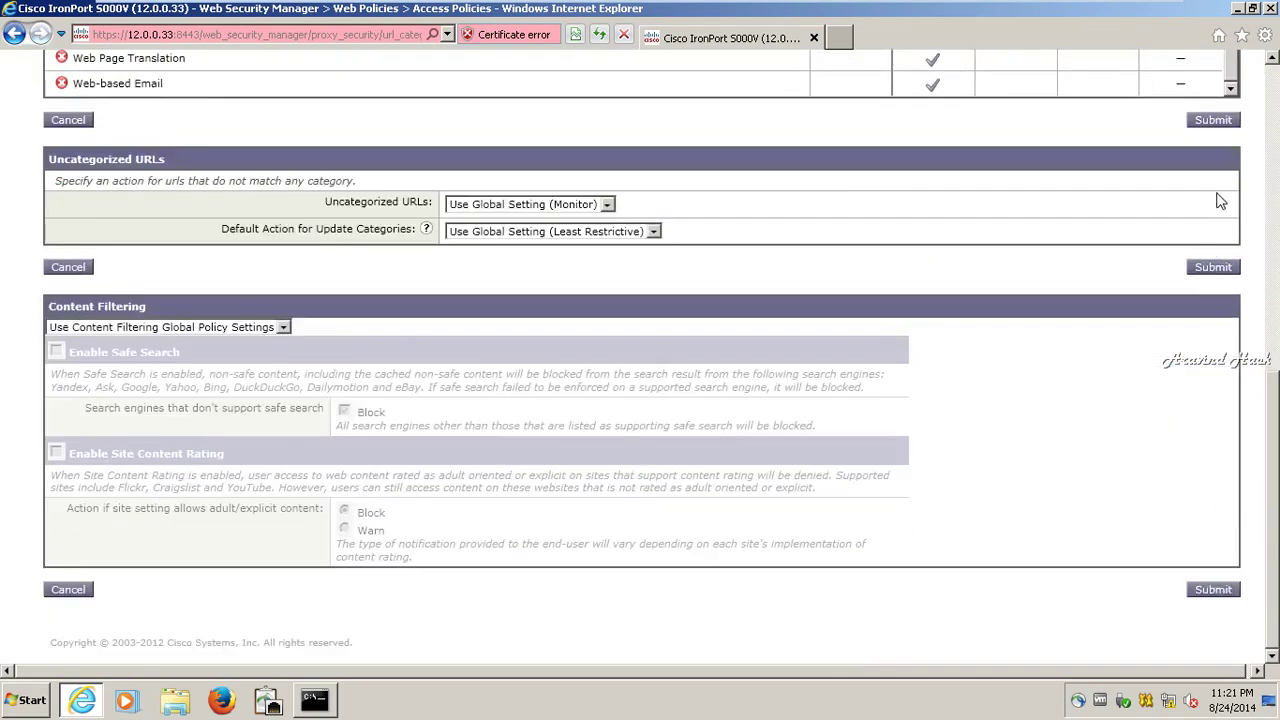
pyautogui.click(1214, 120)
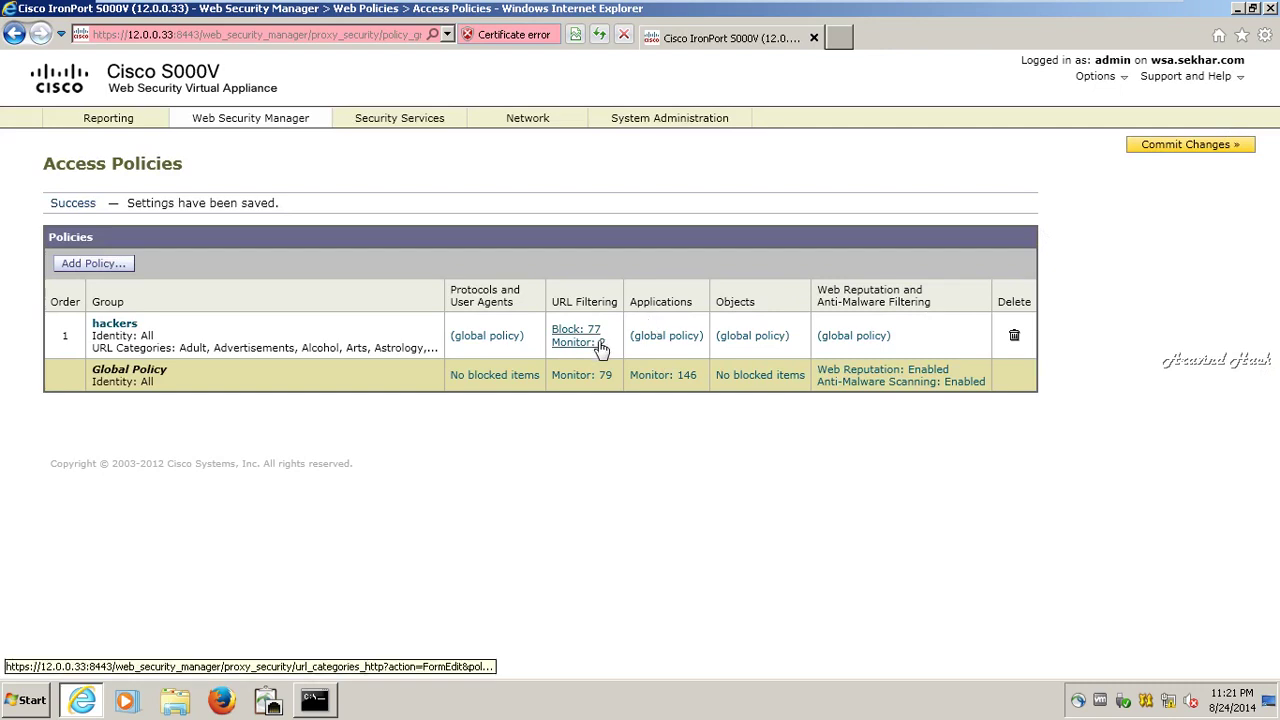
# - Commit the pending policy changes and switch to the Windows Server VM
pyautogui.click(1142, 146)
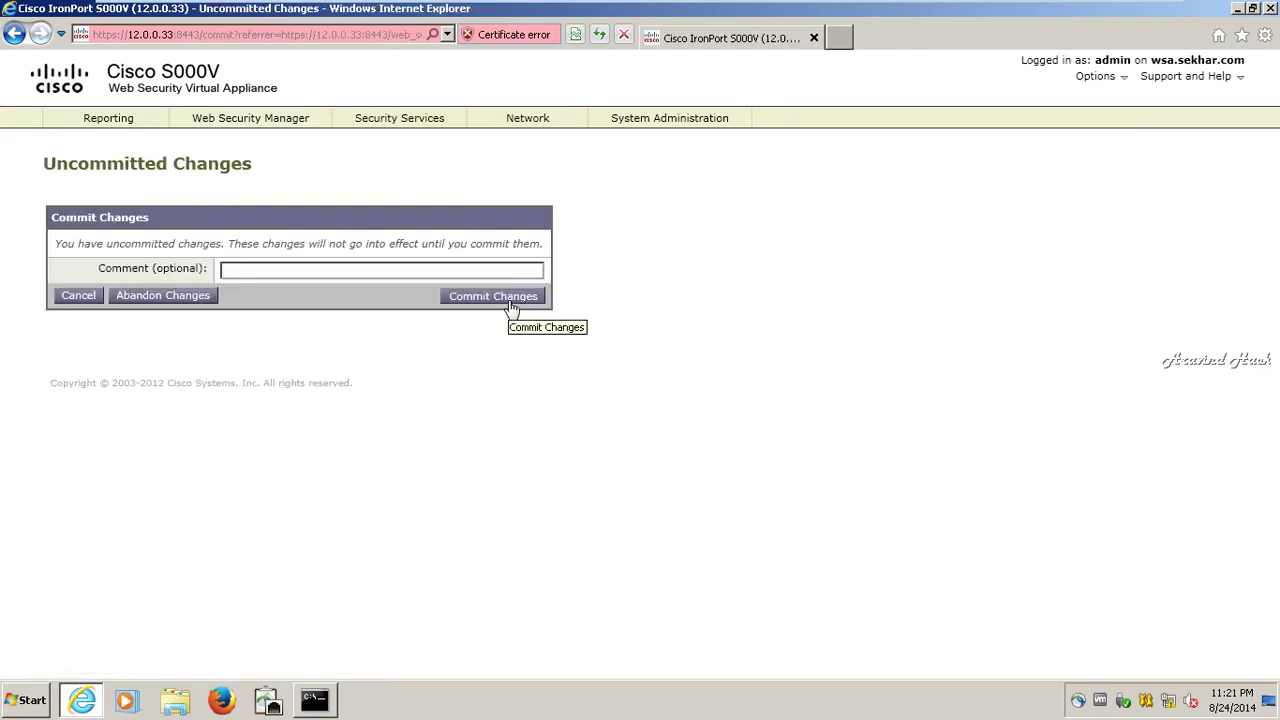
pyautogui.click(512, 306)
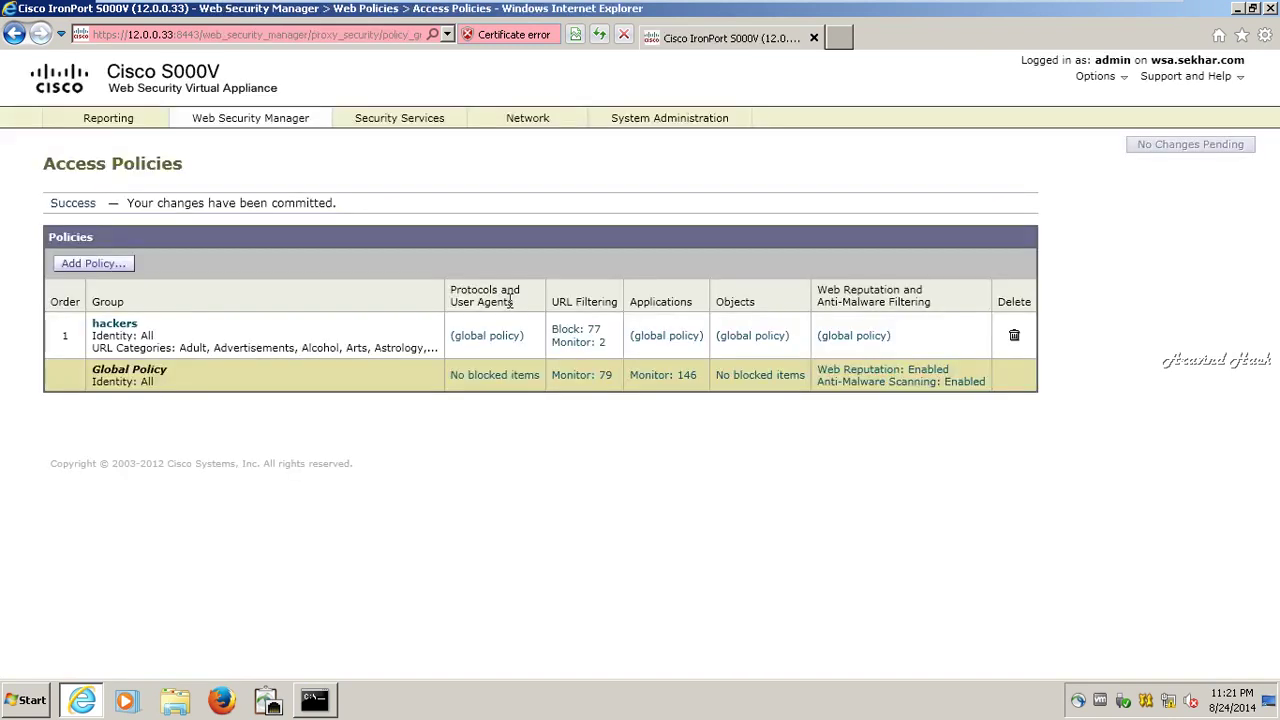
pyautogui.moveTo(987, 5)
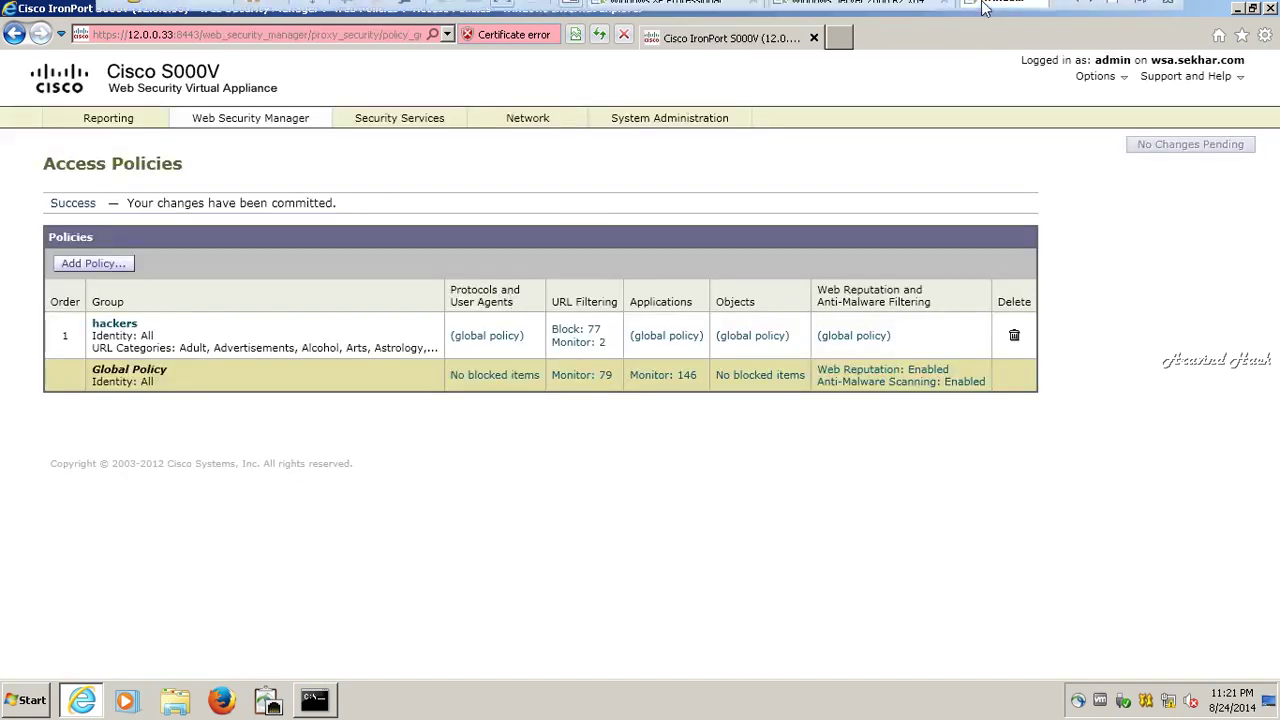
pyautogui.click(880, 12)
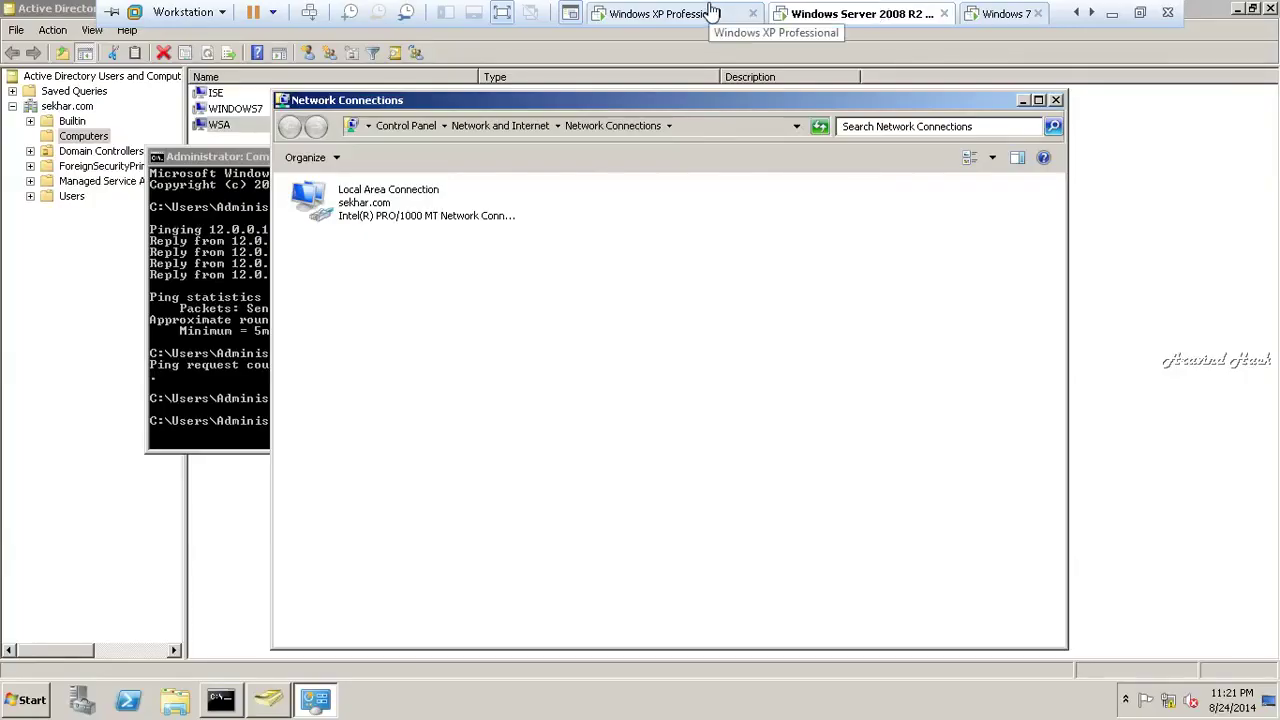
# - On the Windows XP Professional VM, wake the desktop and launch Internet Explorer
pyautogui.click(709, 13)
pyautogui.press('Return')
pyautogui.press('Return')
pyautogui.press('Return')
pyautogui.press('Return')
pyautogui.press('Return')
pyautogui.press('Return')
pyautogui.press('Return')
pyautogui.press('Return')
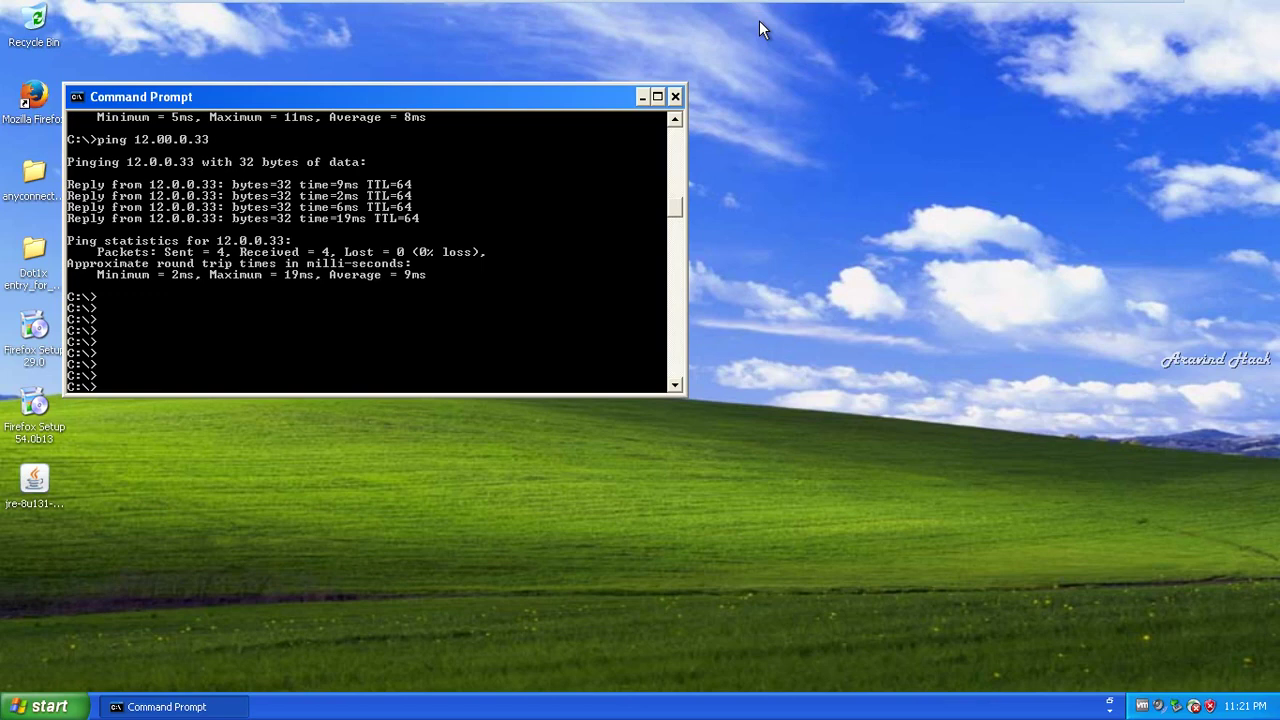
pyautogui.click(45, 706)
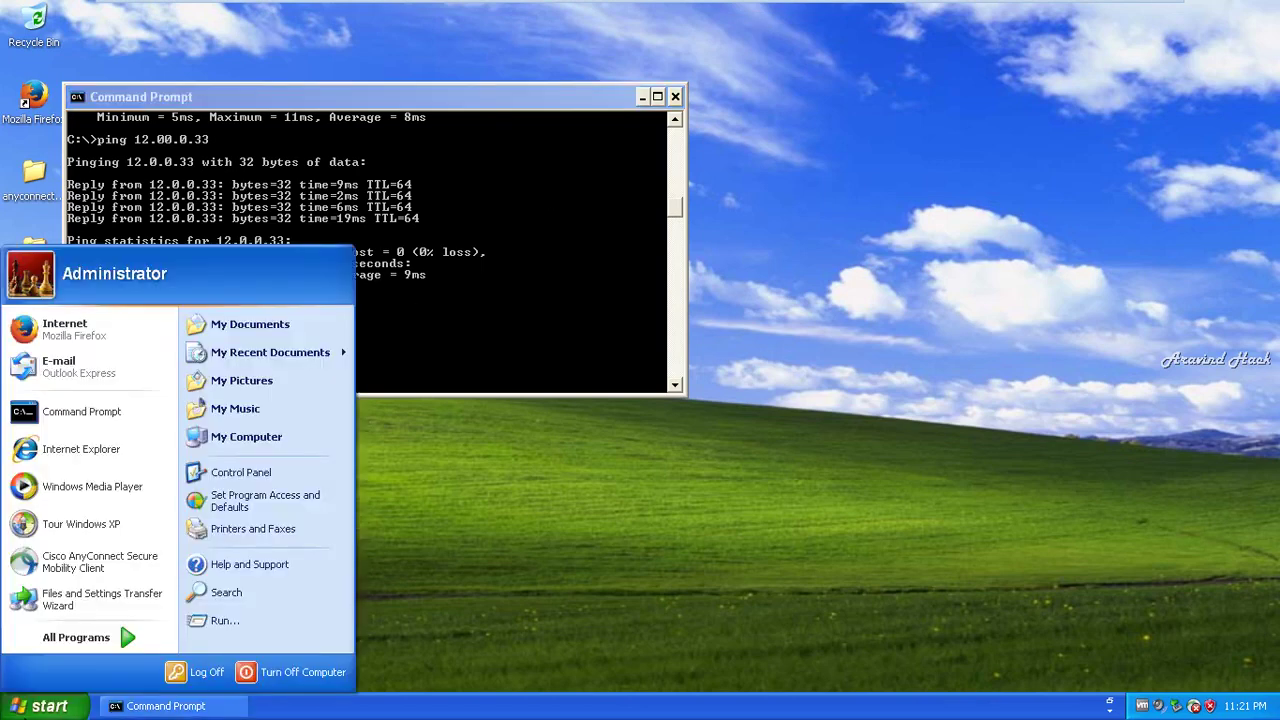
pyautogui.moveTo(65, 449); pyautogui.dragTo(70, 443)
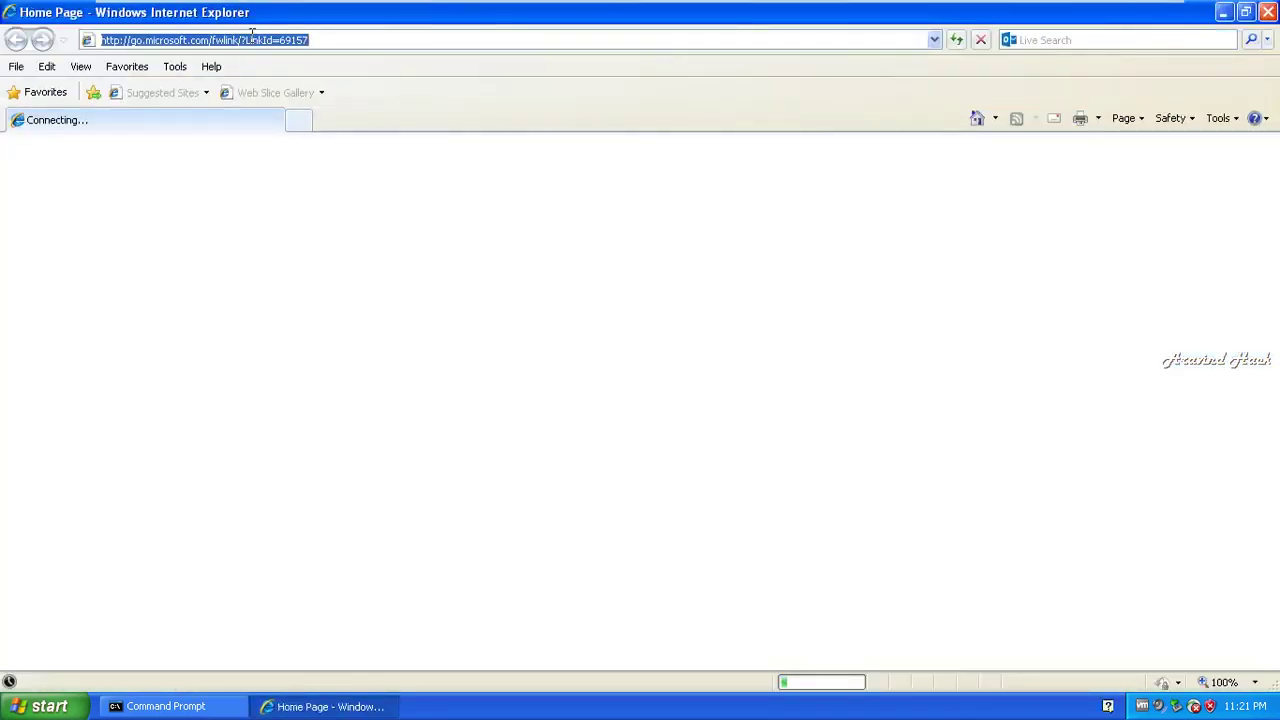
# - Browse to google.com in Internet Explorer through the proxy
pyautogui.write('google')
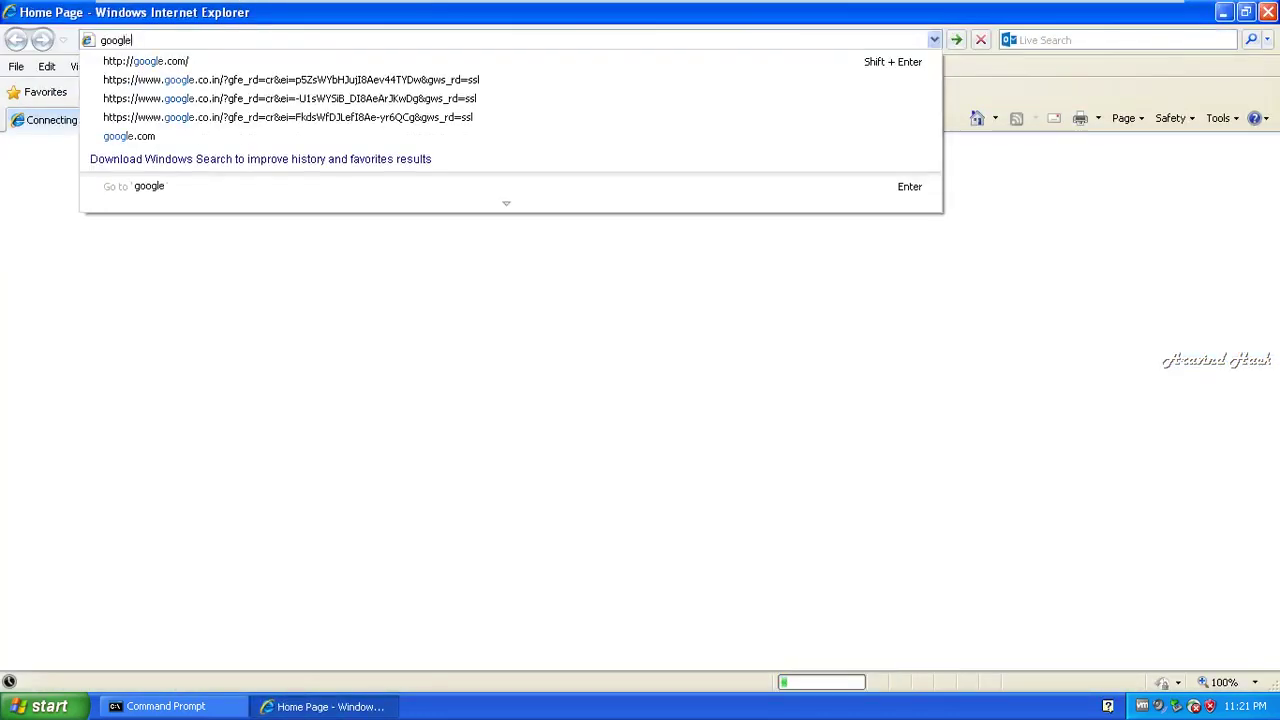
pyautogui.press('Down')
pyautogui.press('Return')
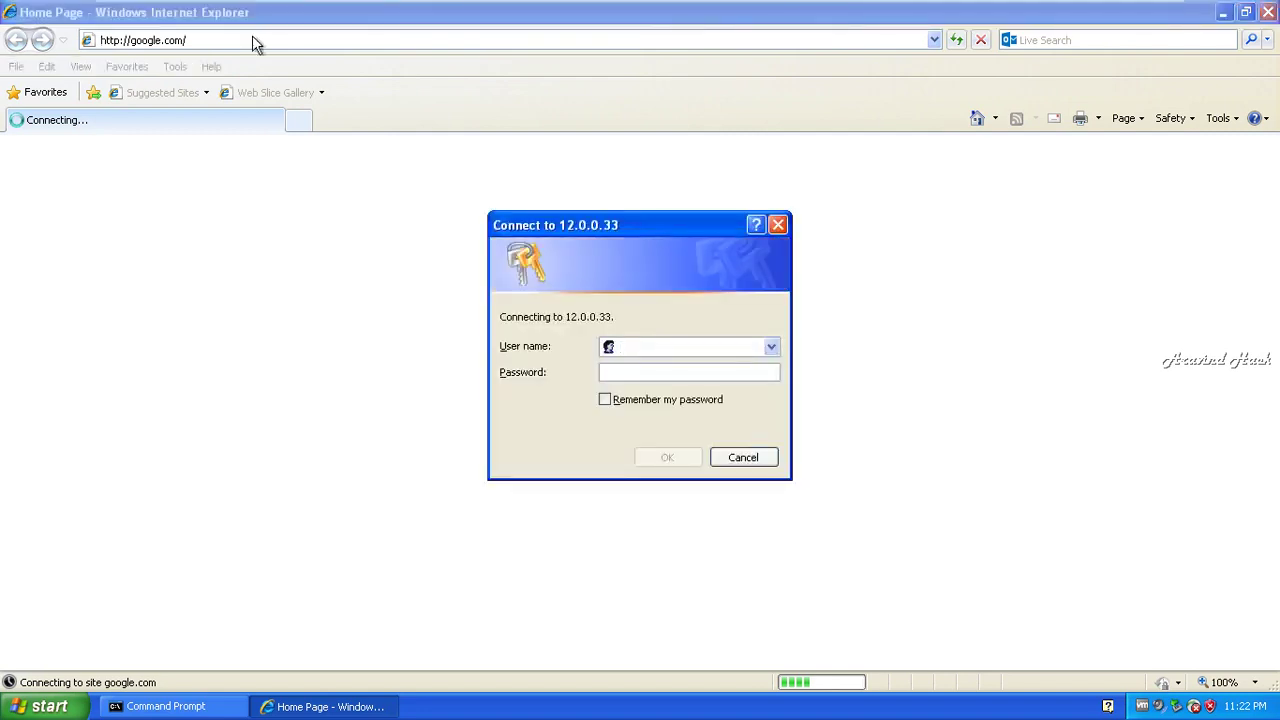
# - Sign in to the 12.0.0.33 proxy prompt with the test user's name and password
pyautogui.write('hack')
pyautogui.press('Tab')
pyautogui.write('••••••••')
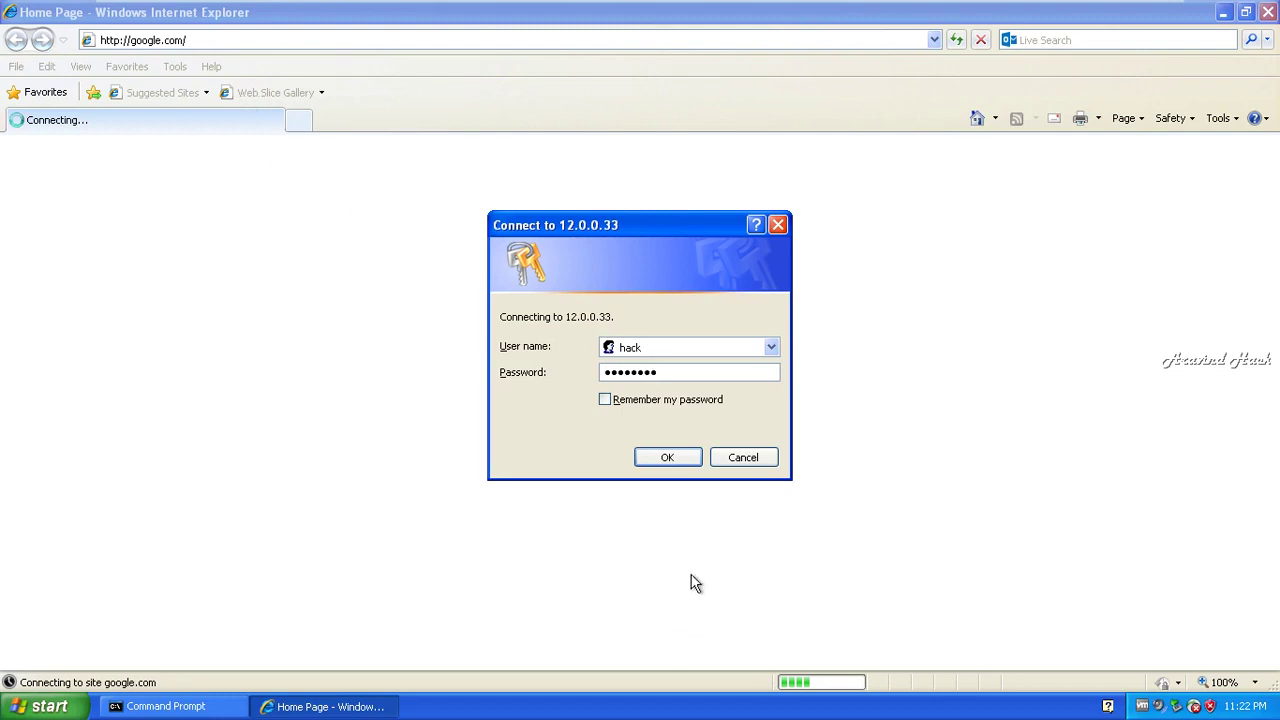
pyautogui.click(678, 466)
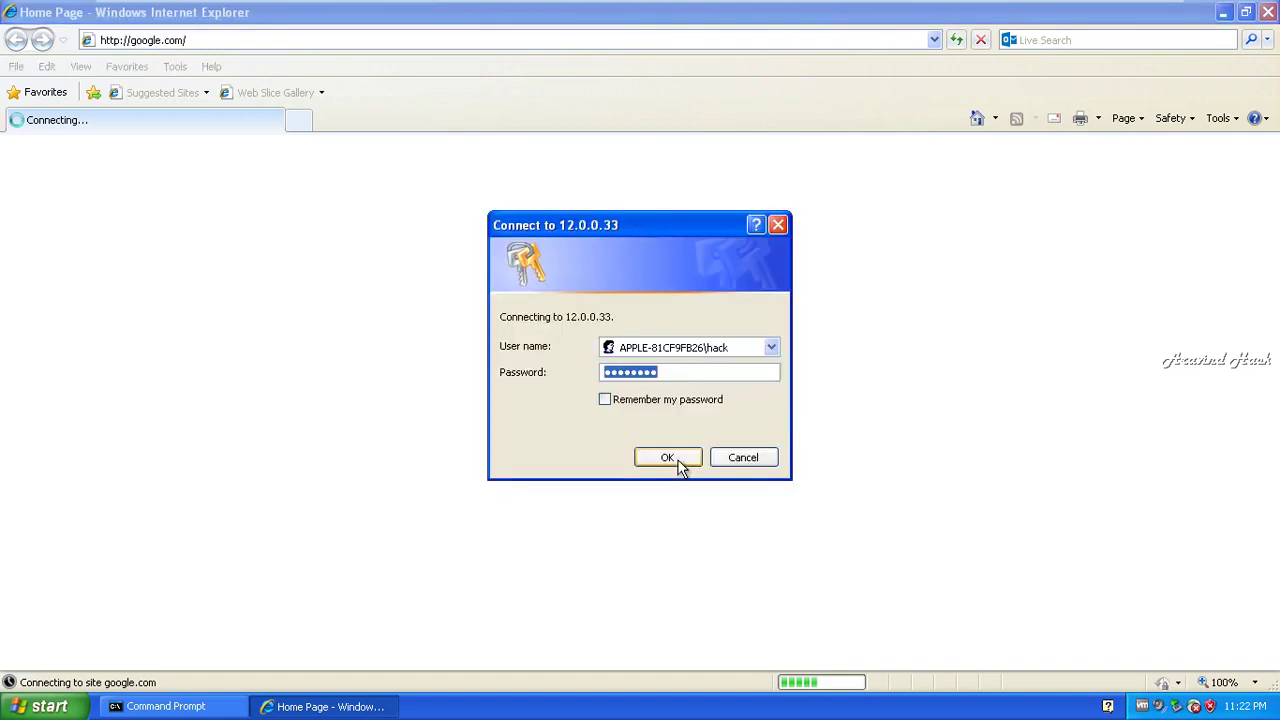
pyautogui.click(676, 463)
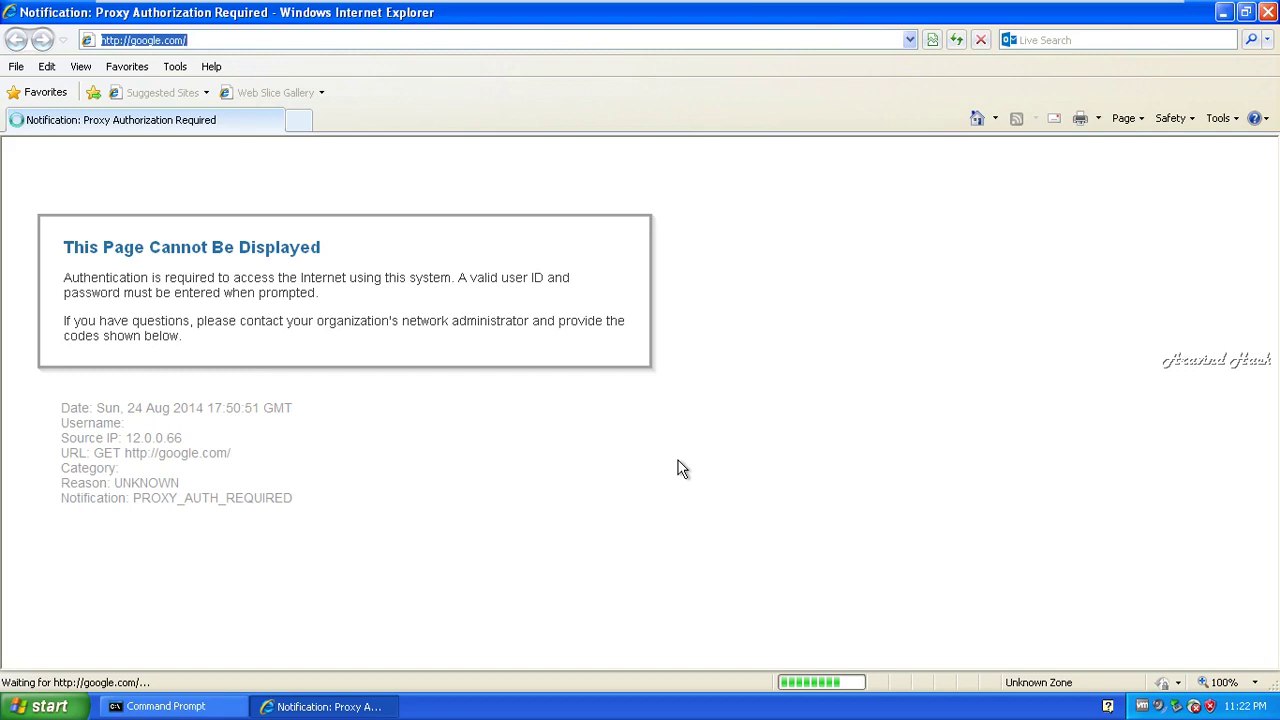
# - Reload the proxy notification page and dismiss the default-browser question
pyautogui.write('https')
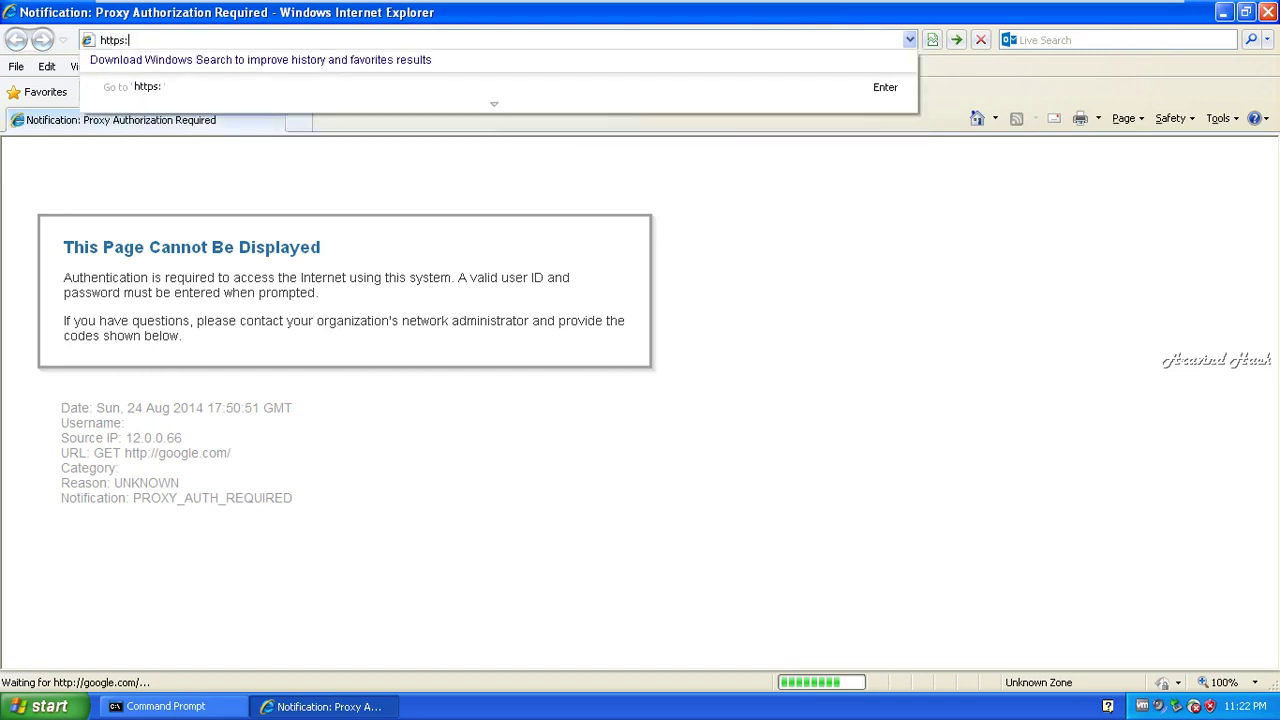
pyautogui.write(':/')
pyautogui.press('Return')
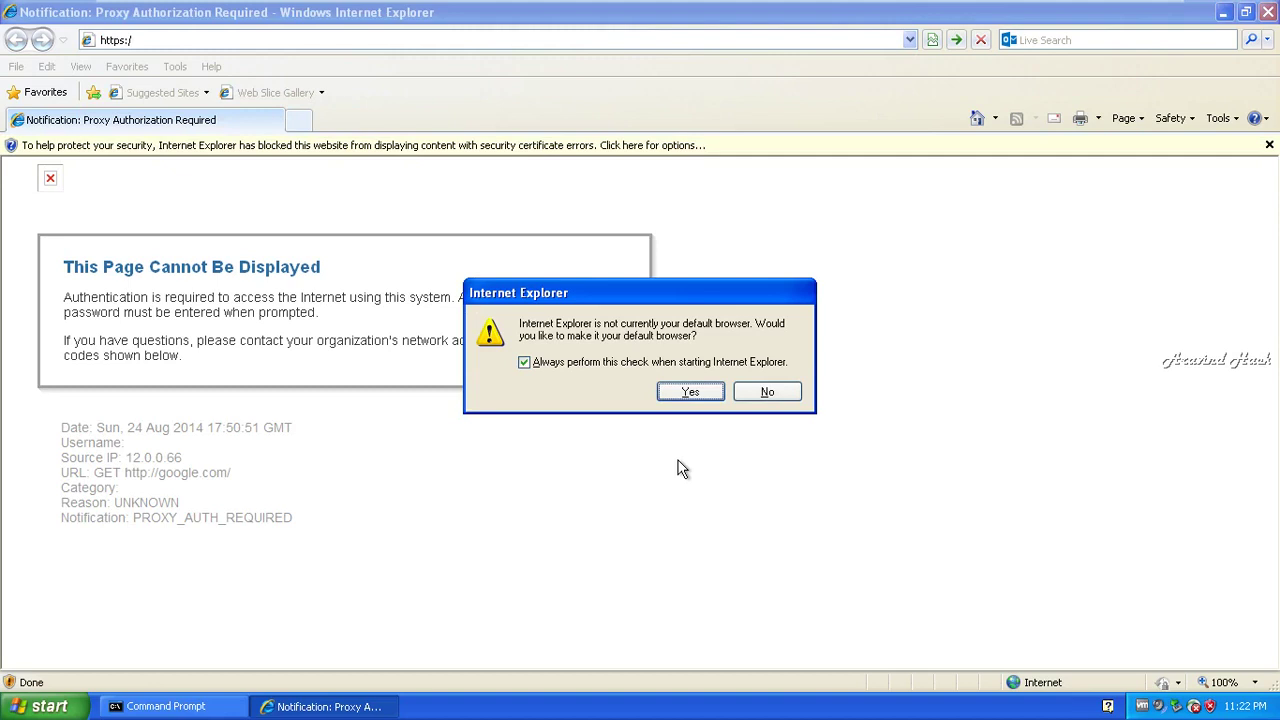
pyautogui.click(686, 392)
pyautogui.click(212, 39)
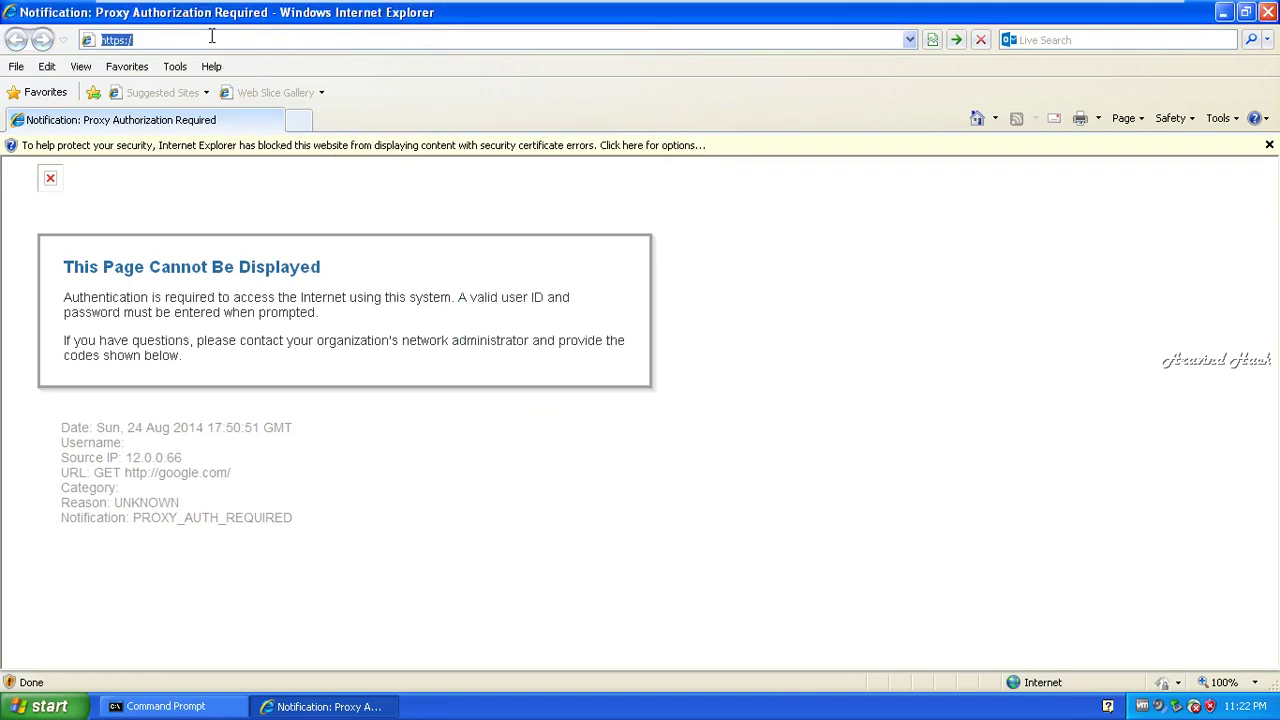
pyautogui.click(212, 39)
pyautogui.press('BackSpace')
pyautogui.press('BackSpace')
pyautogui.press('BackSpace')
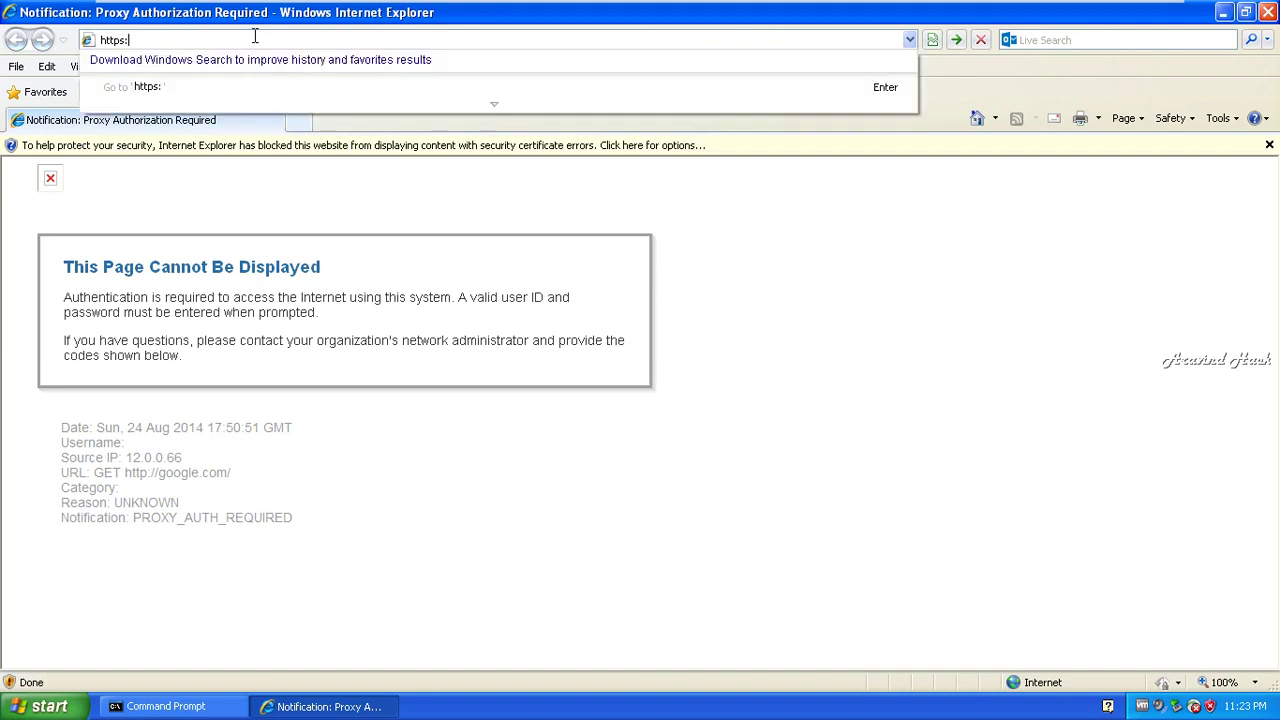
pyautogui.write('s://12.0.0')
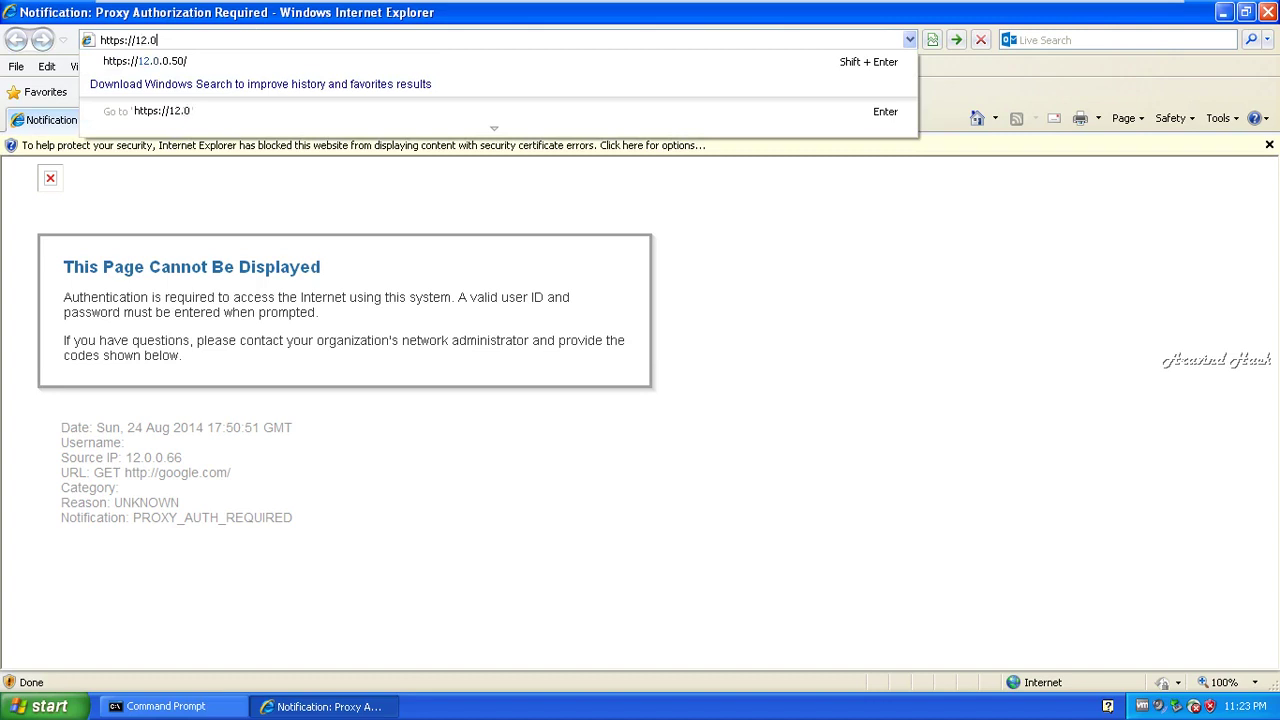
pyautogui.press('BackSpace')
pyautogui.press('BackSpace')
pyautogui.press('BackSpace')
pyautogui.press('BackSpace')
pyautogui.press('BackSpace')
pyautogui.press('BackSpace')
pyautogui.write('noa')
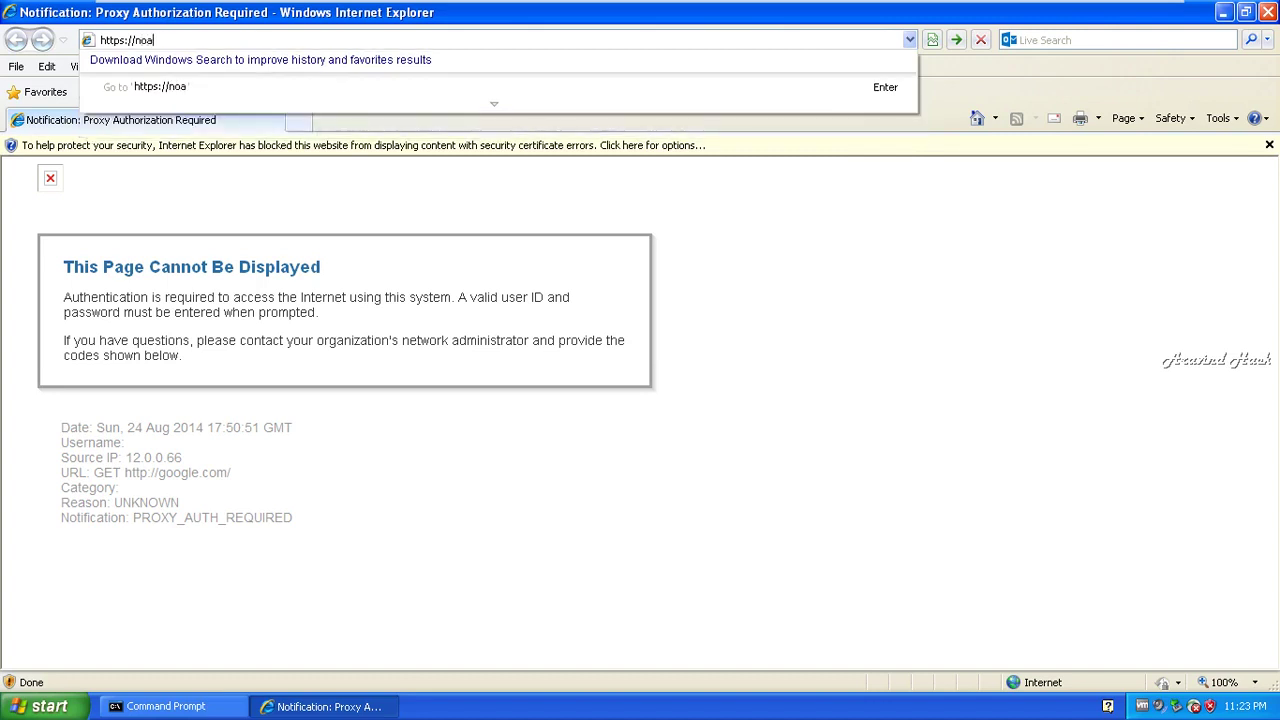
pyautogui.press('BackSpace')
pyautogui.press('BackSpace')
pyautogui.write('cybrary.it')
pyautogui.press('Return')
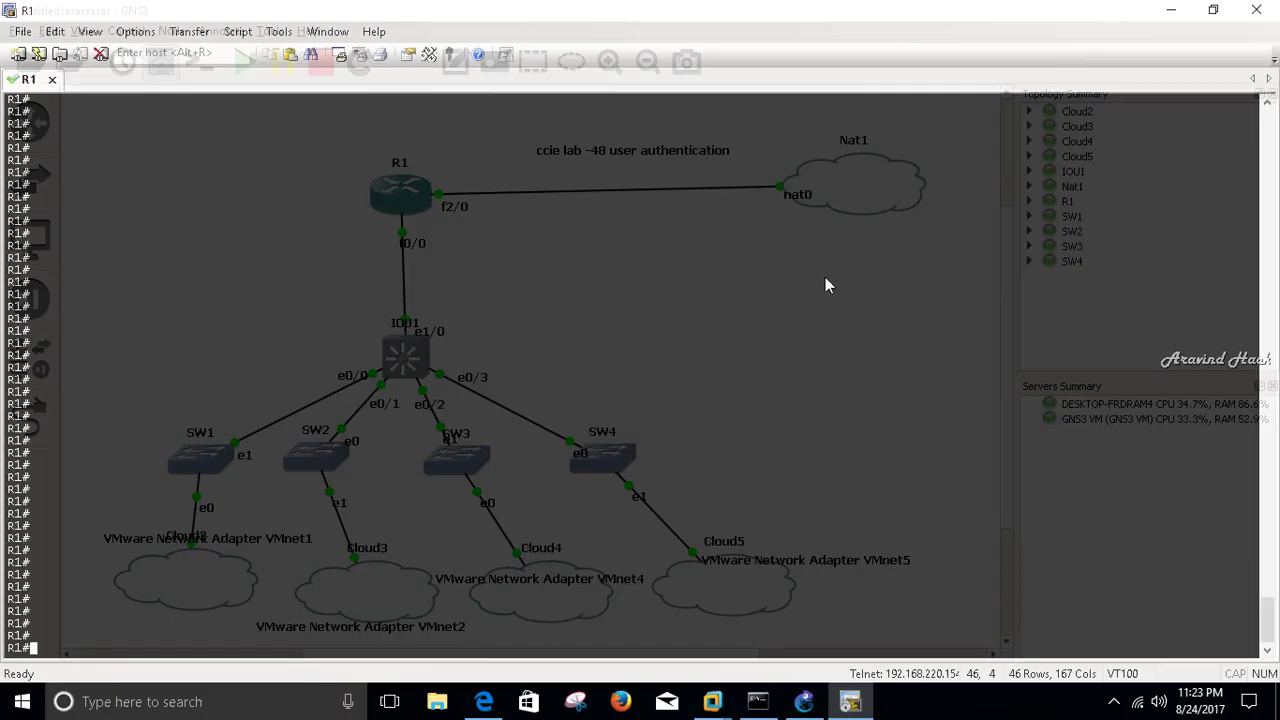
# - Run show ip nat translations in R1's console
pyautogui.write('show ip ant')
pyautogui.press('Tab')
pyautogui.press('BackSpace')
pyautogui.press('BackSpace')
pyautogui.press('BackSpace')
pyautogui.write('nat ')
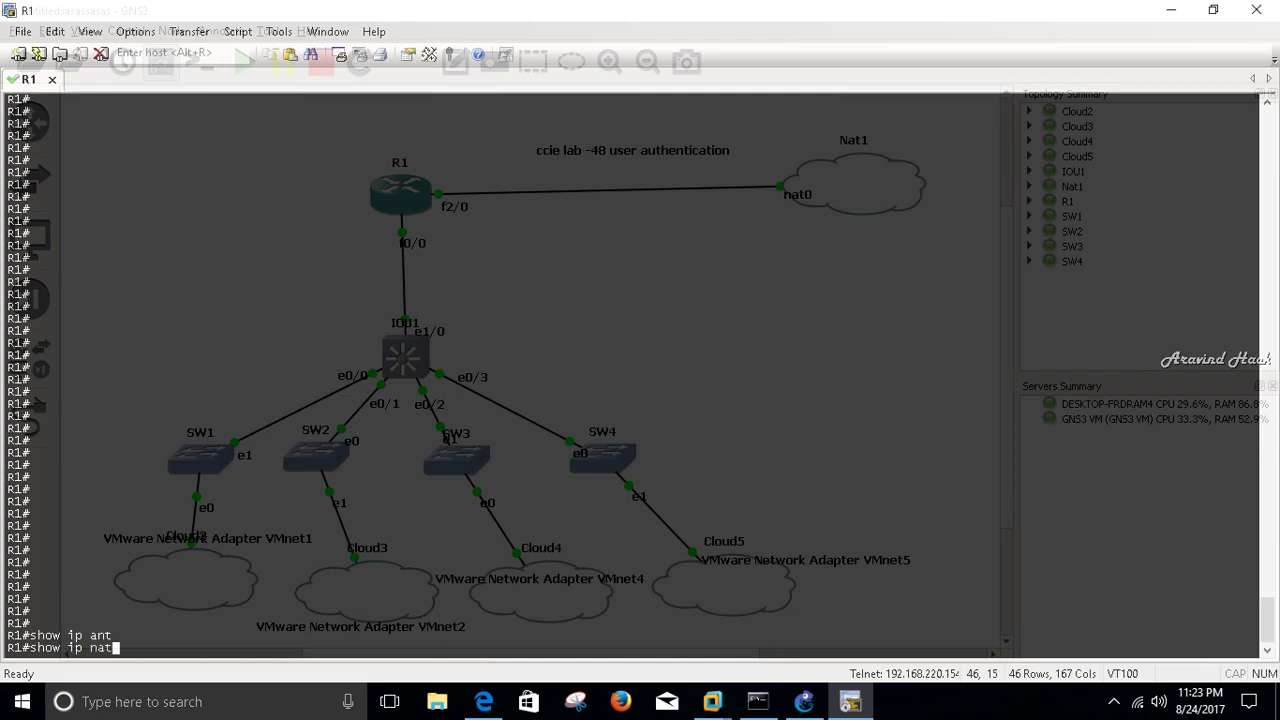
pyautogui.write('tr')
pyautogui.press('Tab')
pyautogui.press('Return')
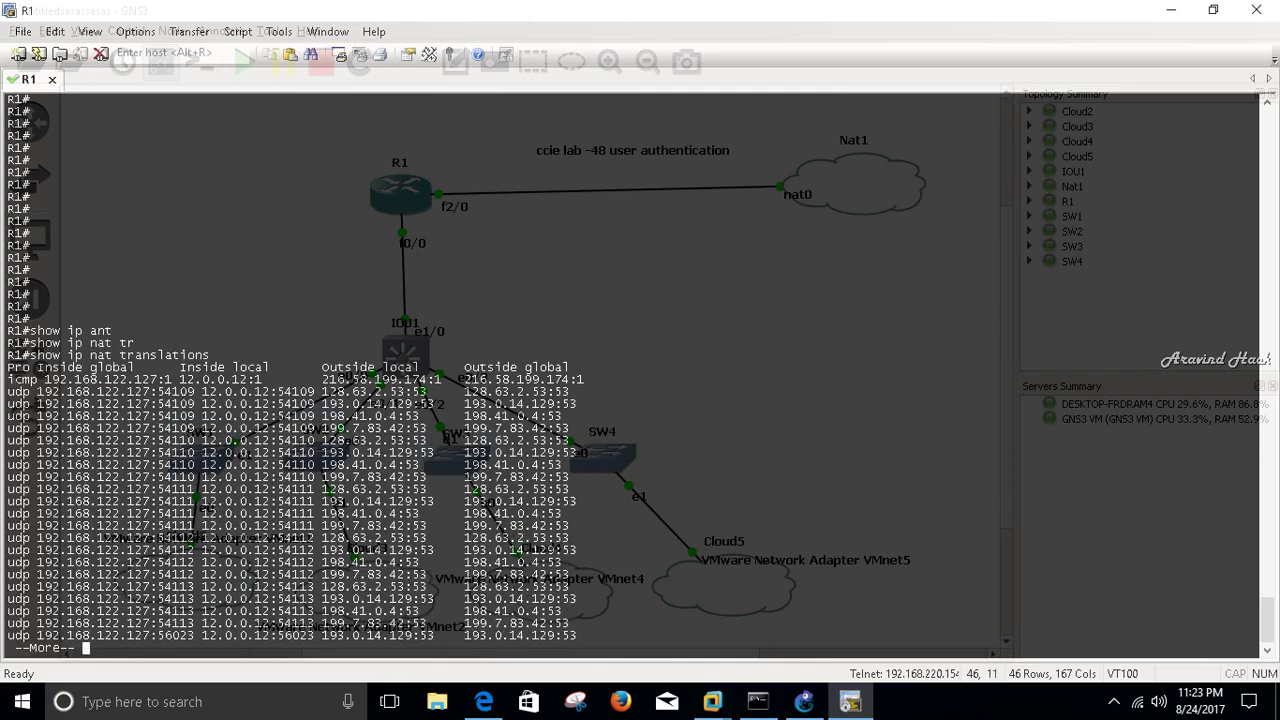
# - Page through the whole NAT table and highlight a client translation entry
pyautogui.press('Return')
pyautogui.press('Return')
pyautogui.press('Return')
pyautogui.press('Return')
pyautogui.press('Return')
pyautogui.press('Return')
pyautogui.press('Return')
pyautogui.press('Return')
pyautogui.press('Return')
pyautogui.press('Return')
pyautogui.press('Return')
pyautogui.press('Return')
pyautogui.press('Return')
pyautogui.press('Return')
pyautogui.press('Return')
pyautogui.press('Return')
pyautogui.press('Return')
pyautogui.press('Return')
pyautogui.press('Return')
pyautogui.press('Return')
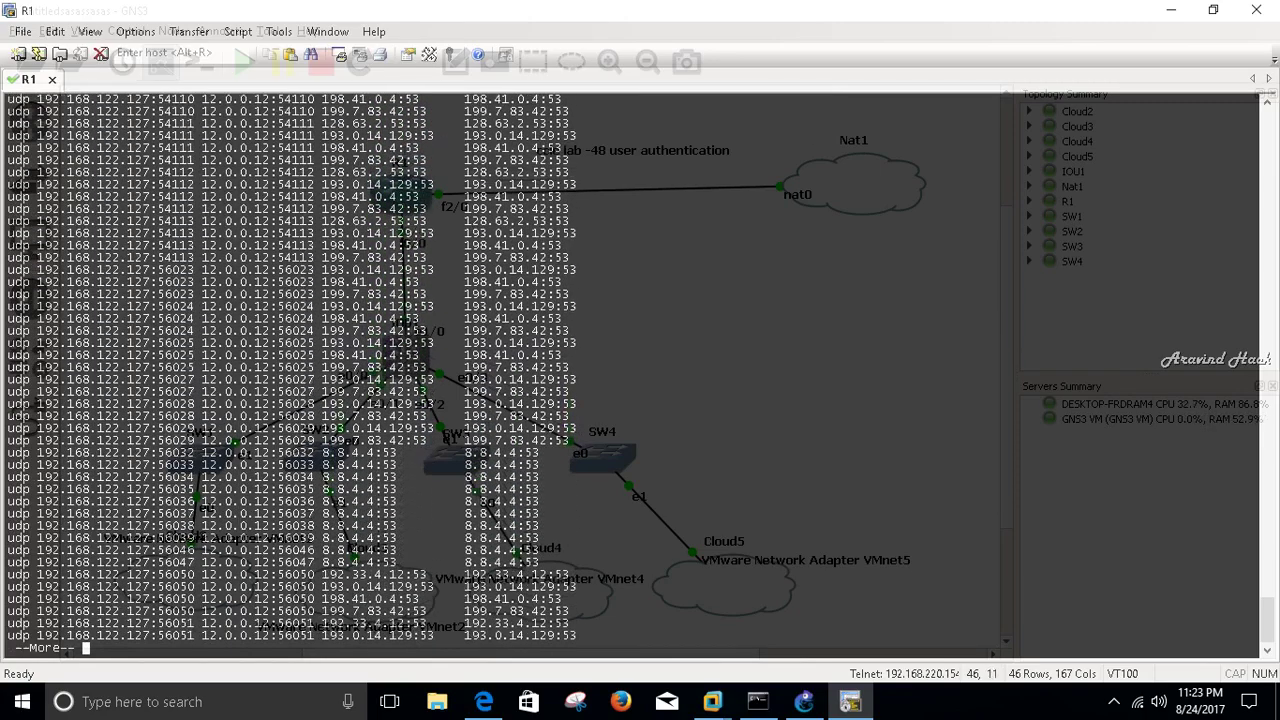
pyautogui.press('Return')
pyautogui.press('Return')
pyautogui.press('Return')
pyautogui.press('Return')
pyautogui.press('Return')
pyautogui.press('Return')
pyautogui.press('Return')
pyautogui.press('Return')
pyautogui.press('Return')
pyautogui.press('Return')
pyautogui.press('Return')
pyautogui.press('Return')
pyautogui.press('Return')
pyautogui.press('Return')
pyautogui.press('Return')
pyautogui.press('Return')
pyautogui.press('Return')
pyautogui.press('Return')
pyautogui.press('Return')
pyautogui.press('Return')
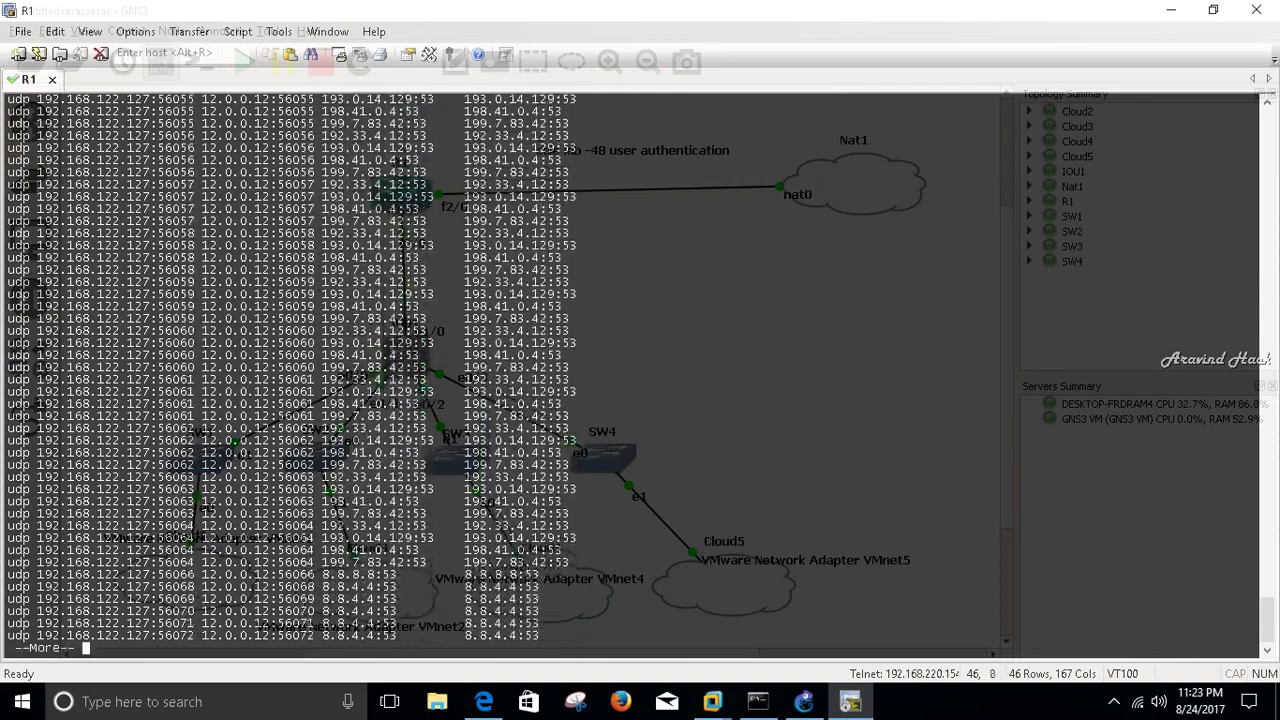
pyautogui.press('Return')
pyautogui.press('Return')
pyautogui.press('Return')
pyautogui.press('Return')
pyautogui.press('Return')
pyautogui.press('Return')
pyautogui.press('Return')
pyautogui.press('Return')
pyautogui.press('Return')
pyautogui.press('Return')
pyautogui.press('Return')
pyautogui.press('Return')
pyautogui.press('Return')
pyautogui.press('Return')
pyautogui.press('Return')
pyautogui.press('Return')
pyautogui.press('Return')
pyautogui.press('Return')
pyautogui.press('Return')
pyautogui.press('Return')
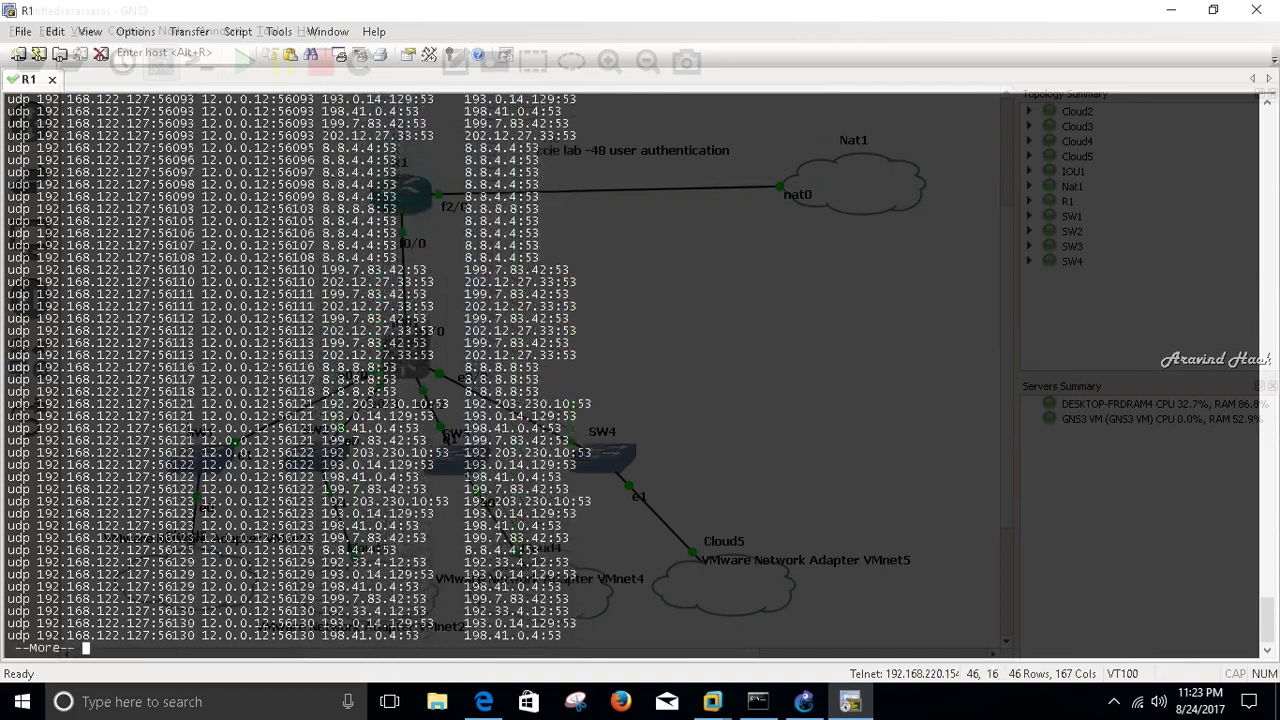
pyautogui.press('Return')
pyautogui.press('Return')
pyautogui.press('Return')
pyautogui.press('Return')
pyautogui.press('Return')
pyautogui.press('Return')
pyautogui.press('Return')
pyautogui.press('Return')
pyautogui.press('Return')
pyautogui.press('Return')
pyautogui.press('Return')
pyautogui.press('Return')
pyautogui.press('Return')
pyautogui.press('Return')
pyautogui.press('Return')
pyautogui.press('Return')
pyautogui.press('Return')
pyautogui.press('Return')
pyautogui.press('Return')
pyautogui.press('Return')
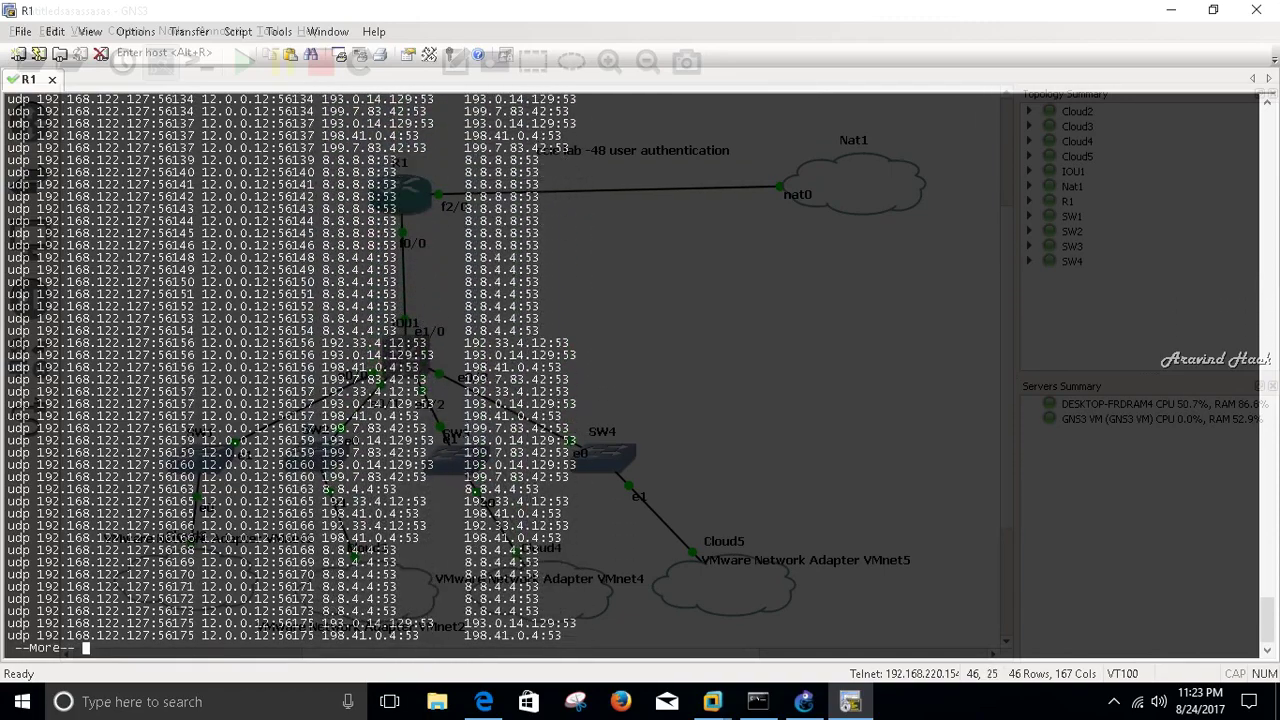
pyautogui.press('Return')
pyautogui.press('Return')
pyautogui.press('Return')
pyautogui.press('Return')
pyautogui.press('Return')
pyautogui.press('Return')
pyautogui.press('Return')
pyautogui.press('Return')
pyautogui.press('Return')
pyautogui.press('Return')
pyautogui.press('Return')
pyautogui.press('Return')
pyautogui.press('Return')
pyautogui.press('Return')
pyautogui.press('Return')
pyautogui.press('Return')
pyautogui.press('Return')
pyautogui.press('Return')
pyautogui.press('Return')
pyautogui.press('Return')
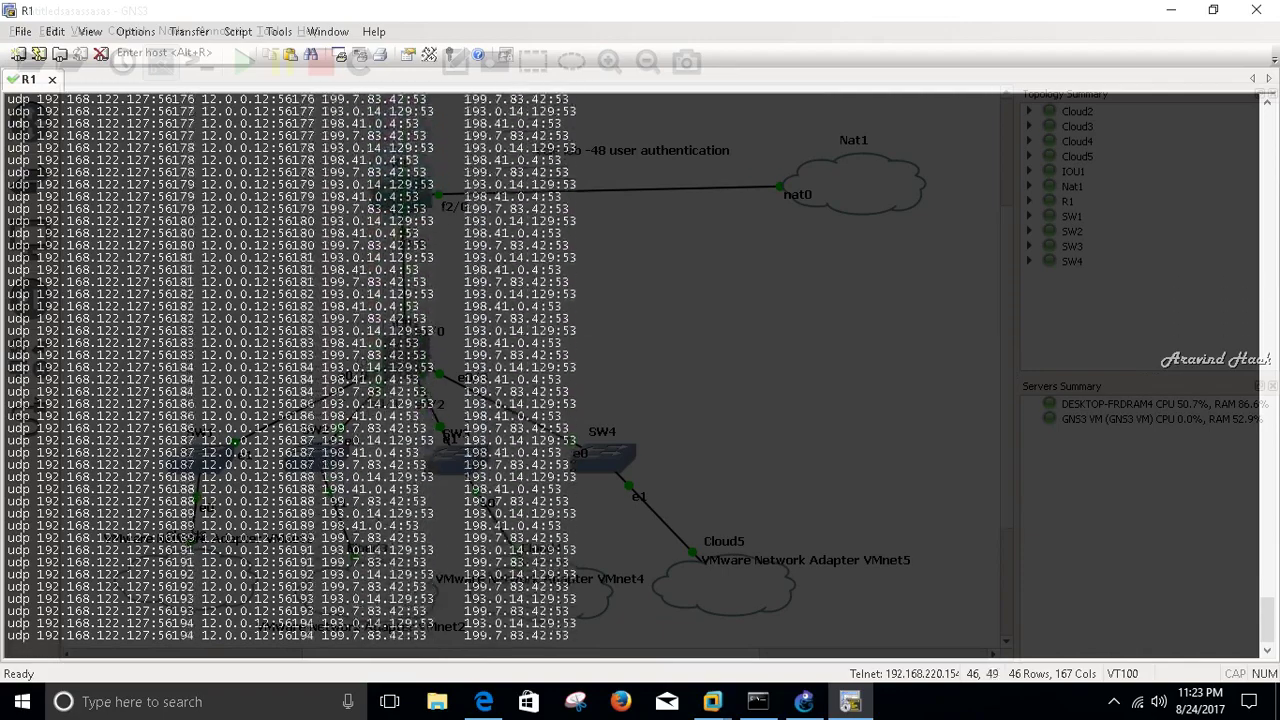
pyautogui.press('Return')
pyautogui.press('Return')
pyautogui.press('Return')
pyautogui.press('Return')
pyautogui.press('Return')
pyautogui.press('Return')
pyautogui.press('Return')
pyautogui.press('Return')
pyautogui.press('Return')
pyautogui.press('Return')
pyautogui.press('Return')
pyautogui.press('Return')
pyautogui.press('Return')
pyautogui.press('Return')
pyautogui.press('Return')
pyautogui.press('Return')
pyautogui.press('Return')
pyautogui.press('Return')
pyautogui.press('Return')
pyautogui.press('Return')
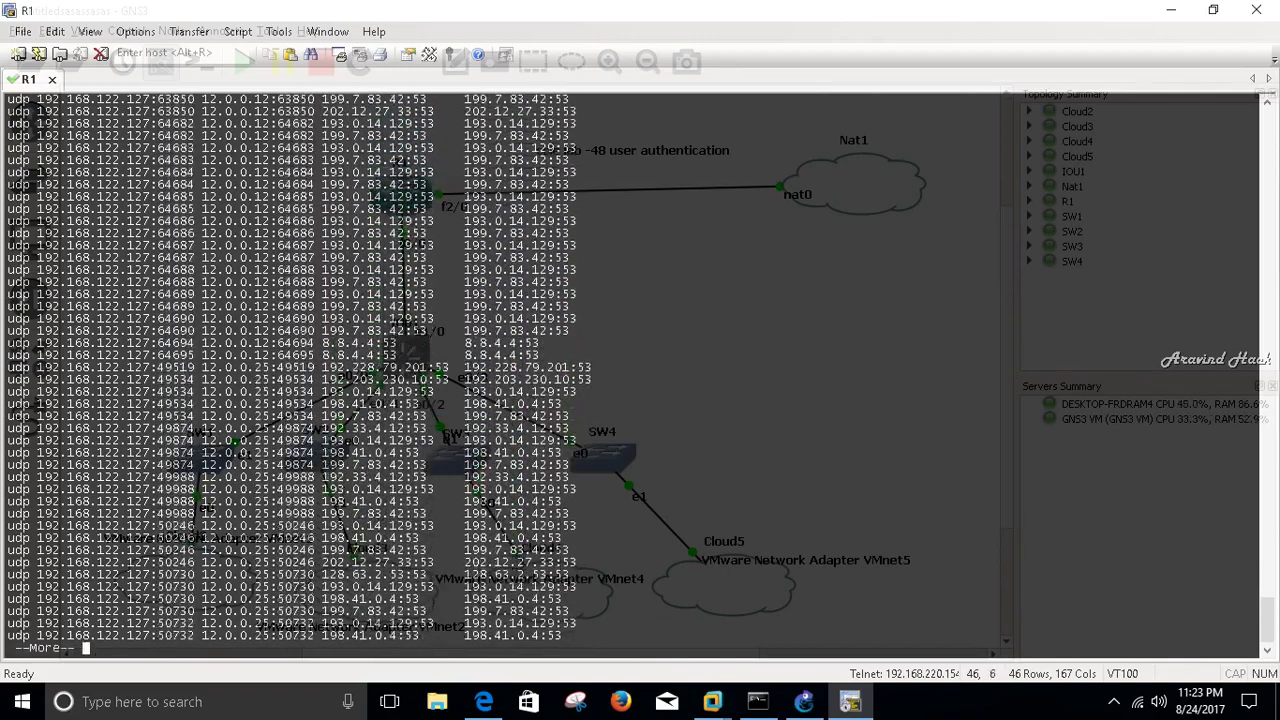
pyautogui.press('Return')
pyautogui.press('Return')
pyautogui.press('Return')
pyautogui.press('Return')
pyautogui.press('Return')
pyautogui.press('Return')
pyautogui.press('Return')
pyautogui.press('Return')
pyautogui.press('Return')
pyautogui.press('Return')
pyautogui.press('Return')
pyautogui.press('Return')
pyautogui.press('Return')
pyautogui.press('Return')
pyautogui.press('Return')
pyautogui.press('Return')
pyautogui.press('Return')
pyautogui.press('Return')
pyautogui.press('Return')
pyautogui.press('Return')
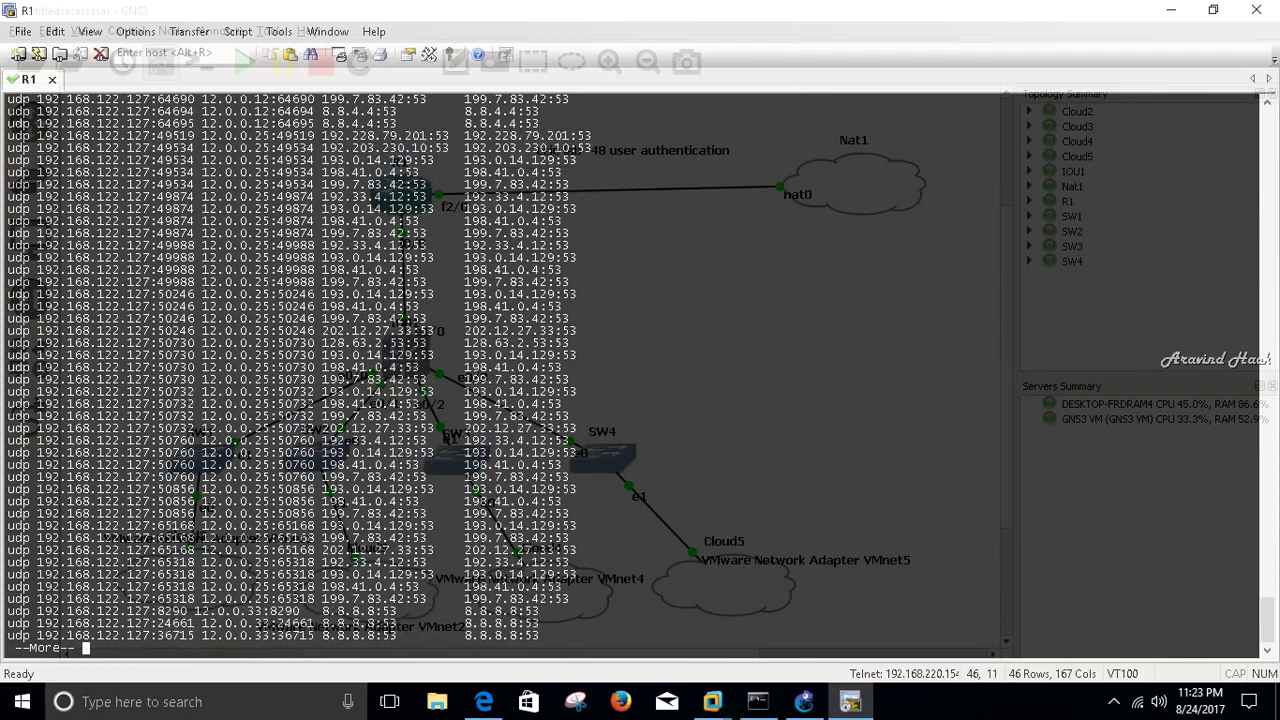
pyautogui.press('Return')
pyautogui.press('Return')
pyautogui.press('Return')
pyautogui.press('Return')
pyautogui.press('Return')
pyautogui.press('Return')
pyautogui.press('Return')
pyautogui.press('Return')
pyautogui.press('Return')
pyautogui.press('Return')
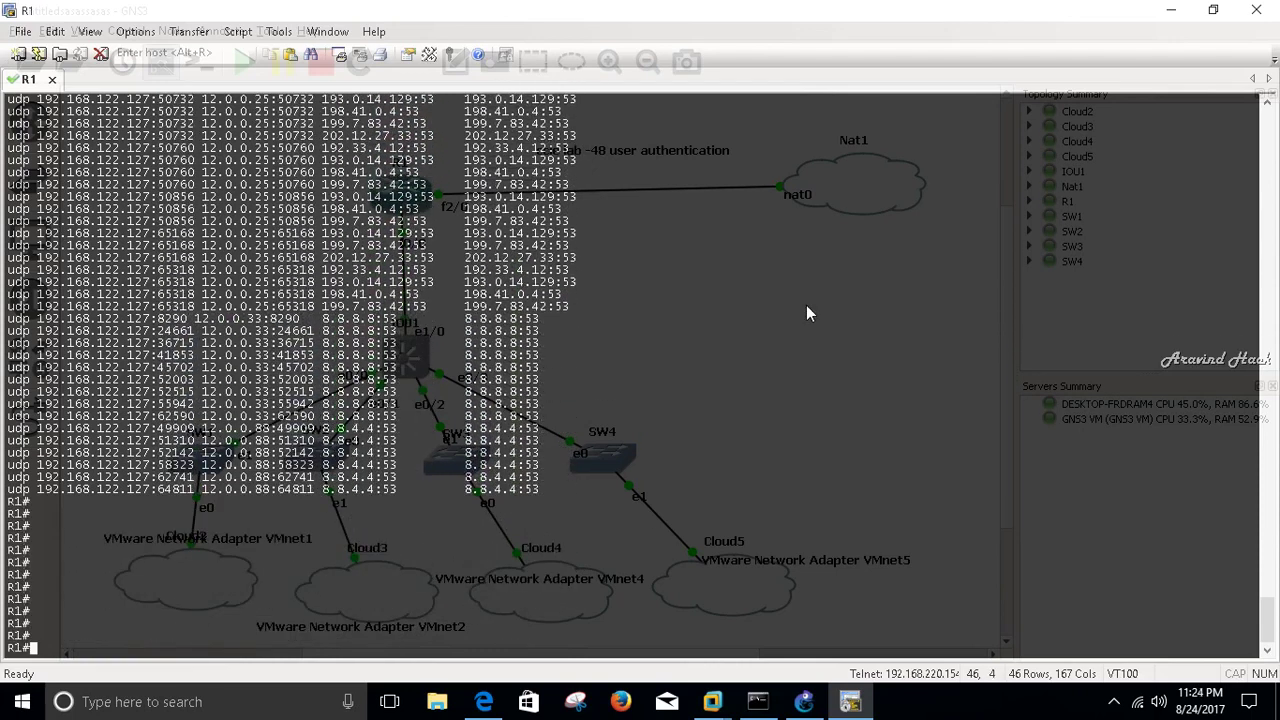
pyautogui.moveTo(622, 395); pyautogui.dragTo(140, 330)
pyautogui.click(130, 322)
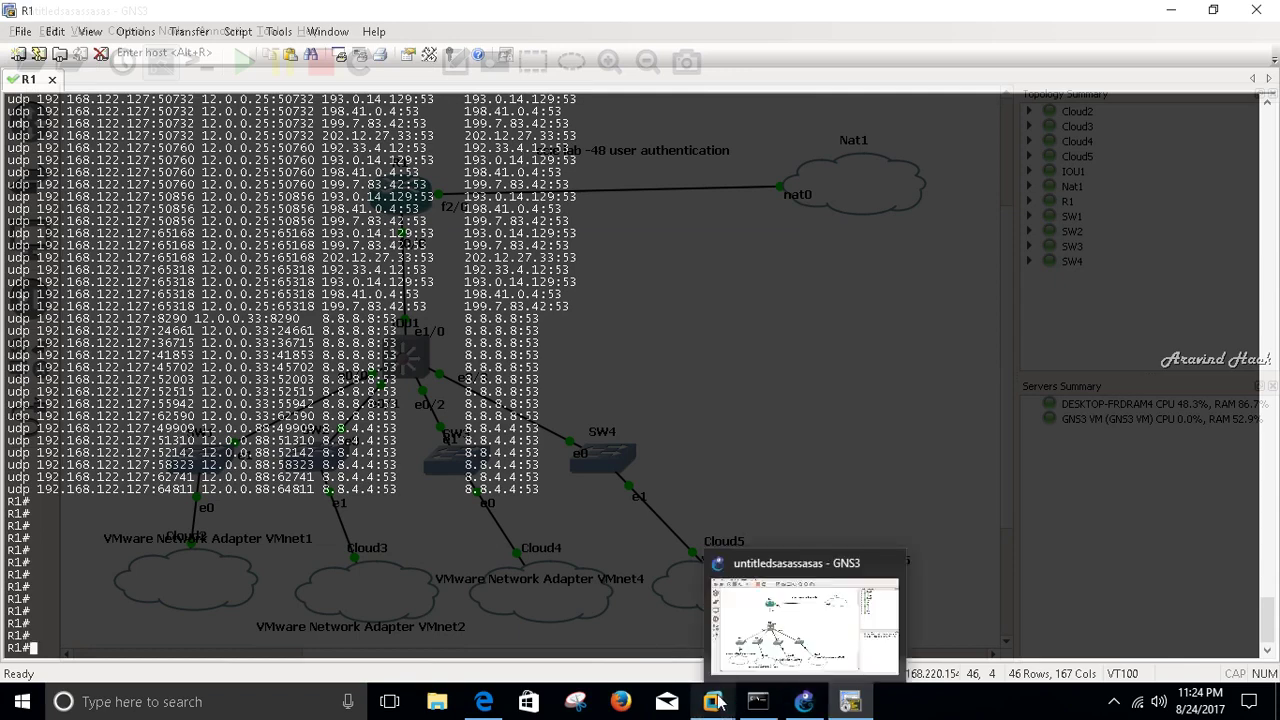
# - On the XP client, submit the proxy login and see cybrary.it cannot be displayed
pyautogui.moveTo(716, 703)
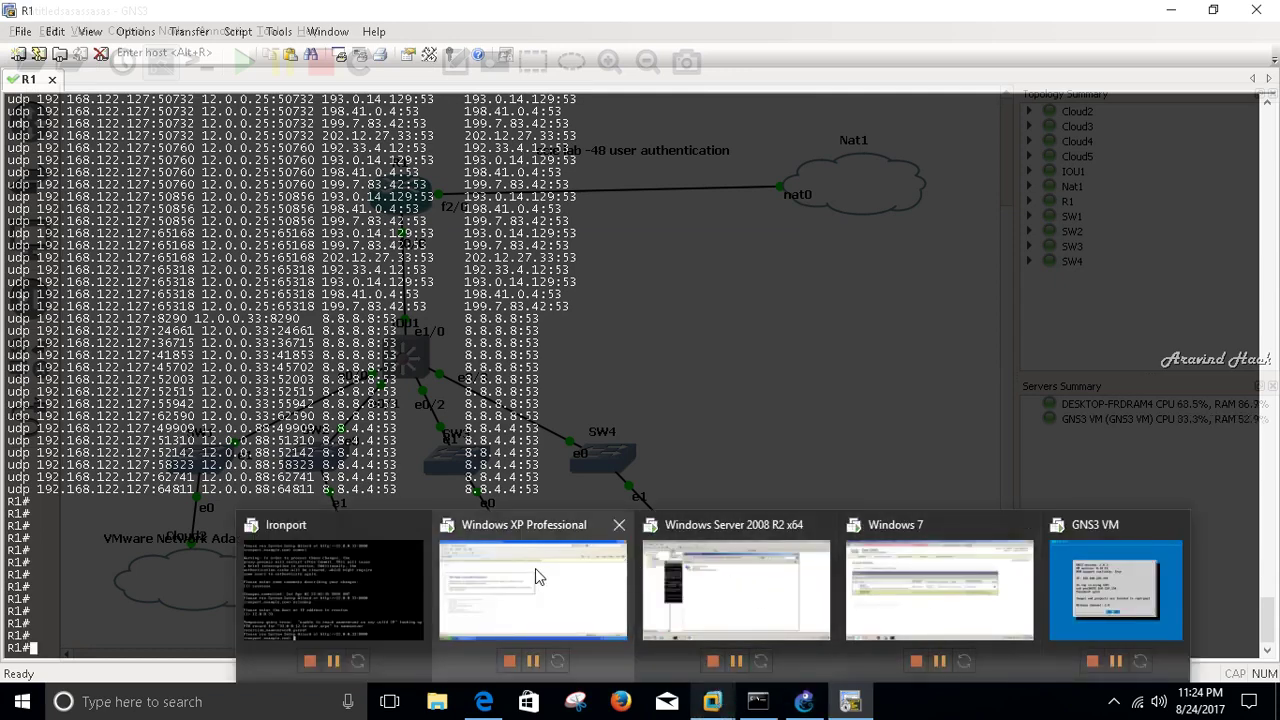
pyautogui.click(537, 575)
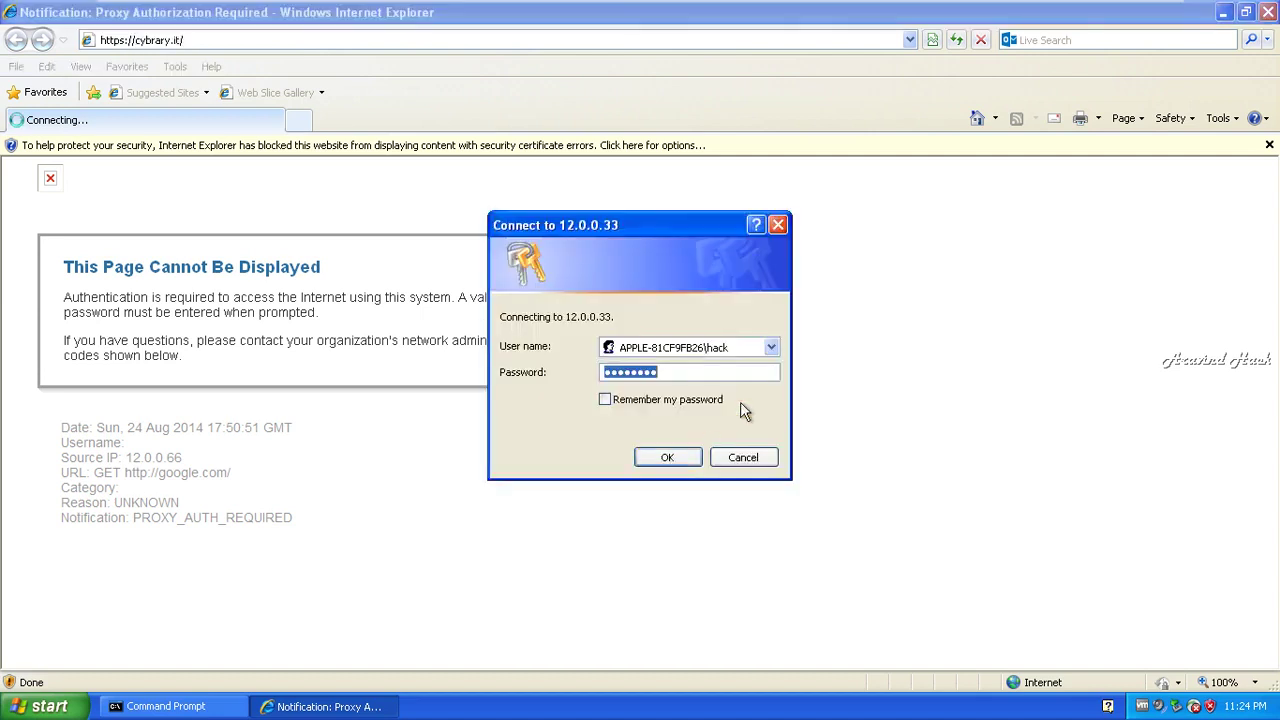
pyautogui.click(686, 457)
pyautogui.click(670, 457)
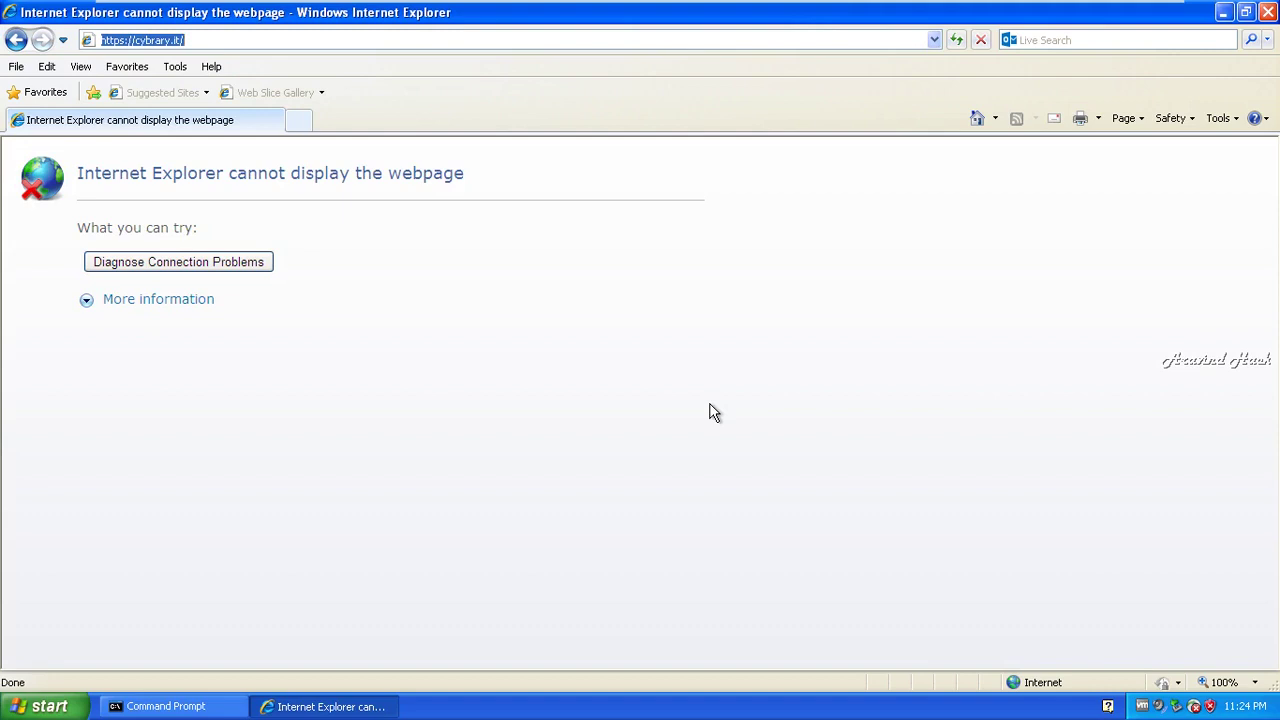
pyautogui.click(225, 43)
pyautogui.click(225, 43)
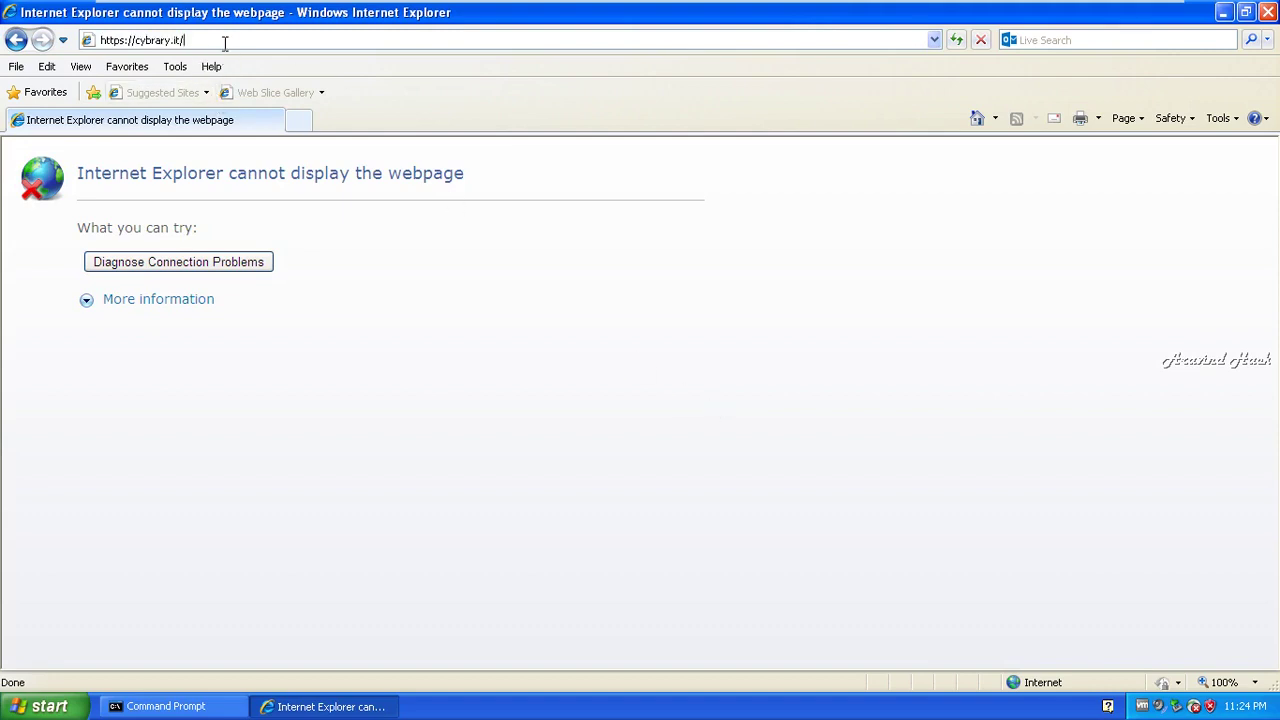
pyautogui.press('BackSpace')
pyautogui.press('BackSpace')
pyautogui.press('BackSpace')
pyautogui.press('BackSpace')
pyautogui.press('BackSpace')
pyautogui.press('BackSpace')
pyautogui.press('BackSpace')
pyautogui.press('BackSpace')
pyautogui.press('BackSpace')
pyautogui.press('BackSpace')
pyautogui.press('BackSpace')
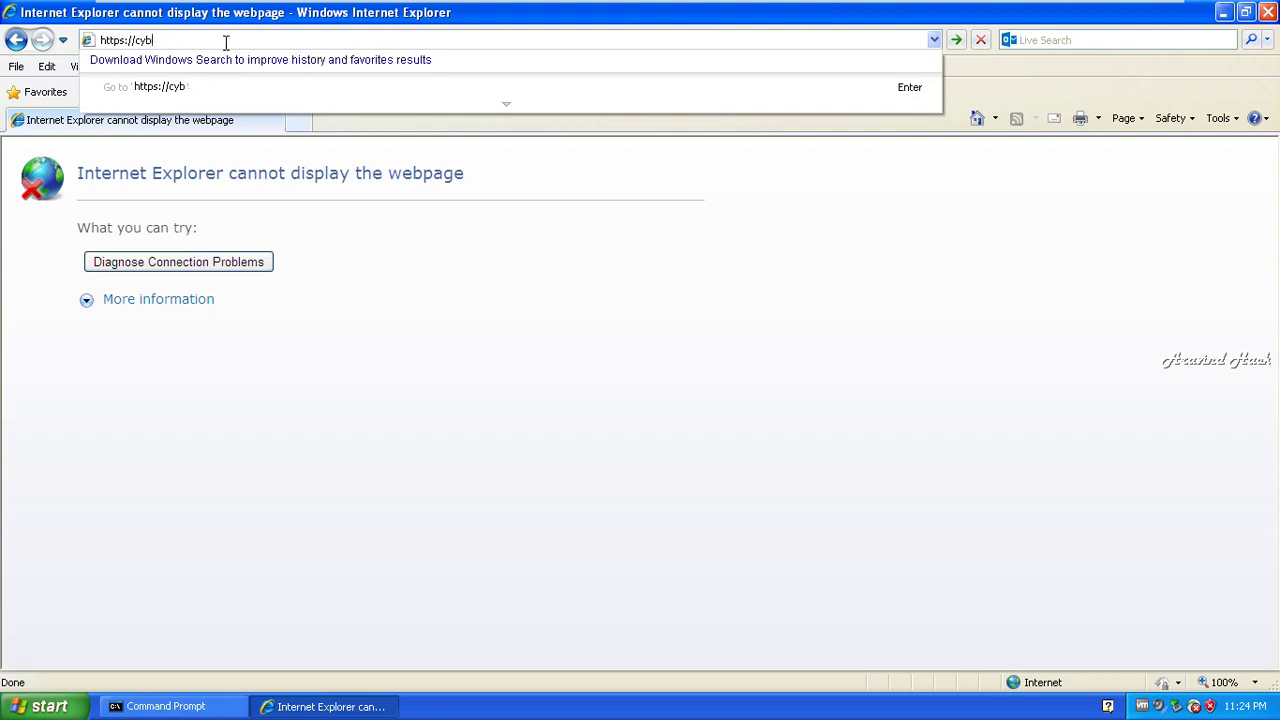
pyautogui.write('nova.ac.in')
pyautogui.press('Return')
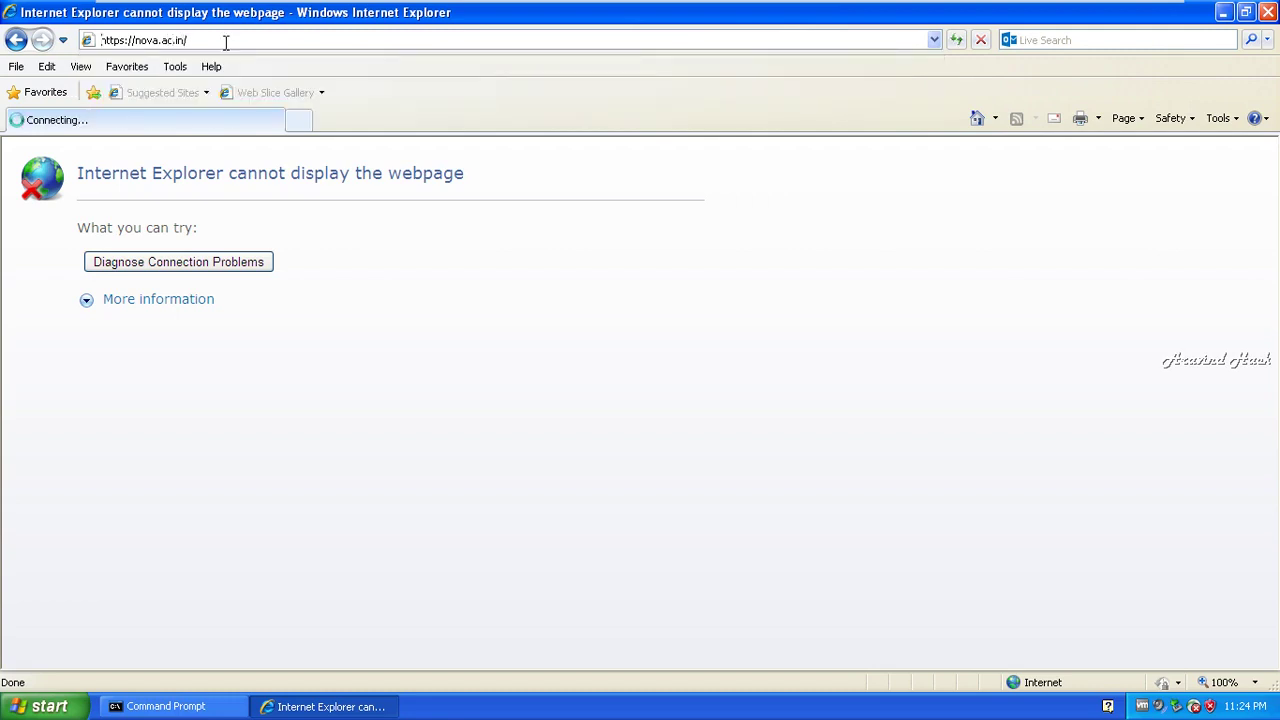
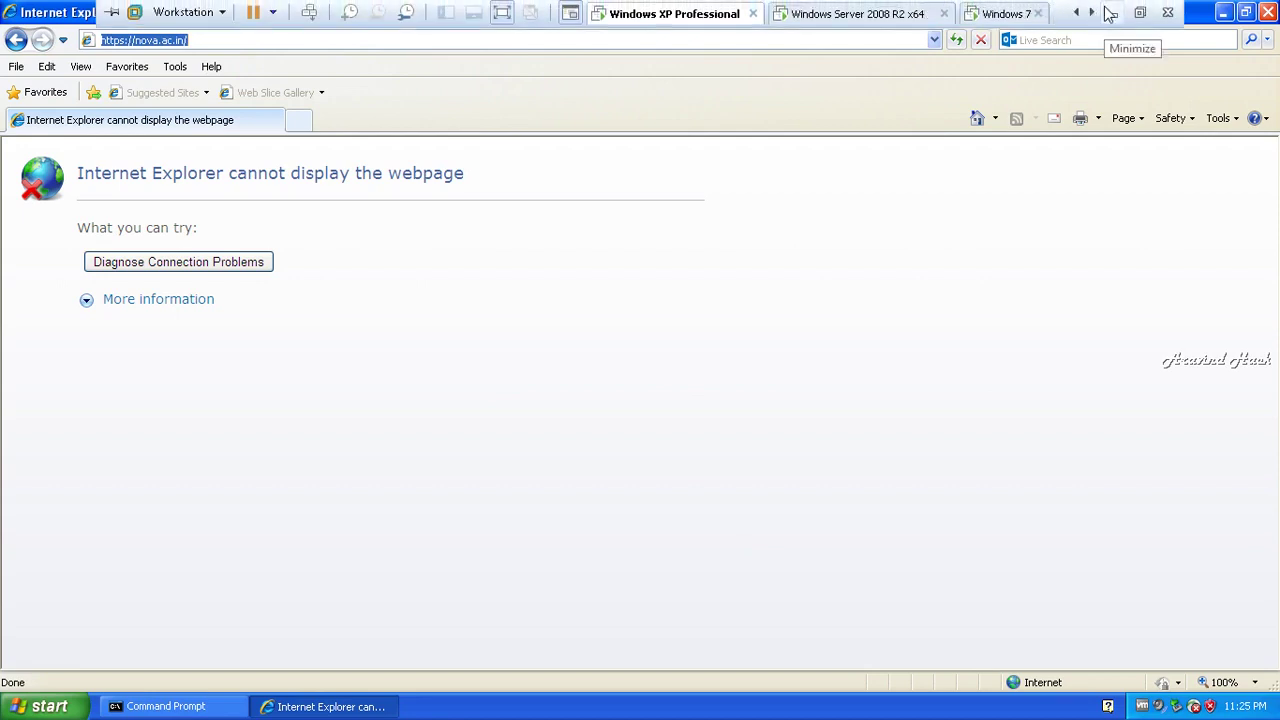
pyautogui.click(302, 38)
pyautogui.click(302, 38)
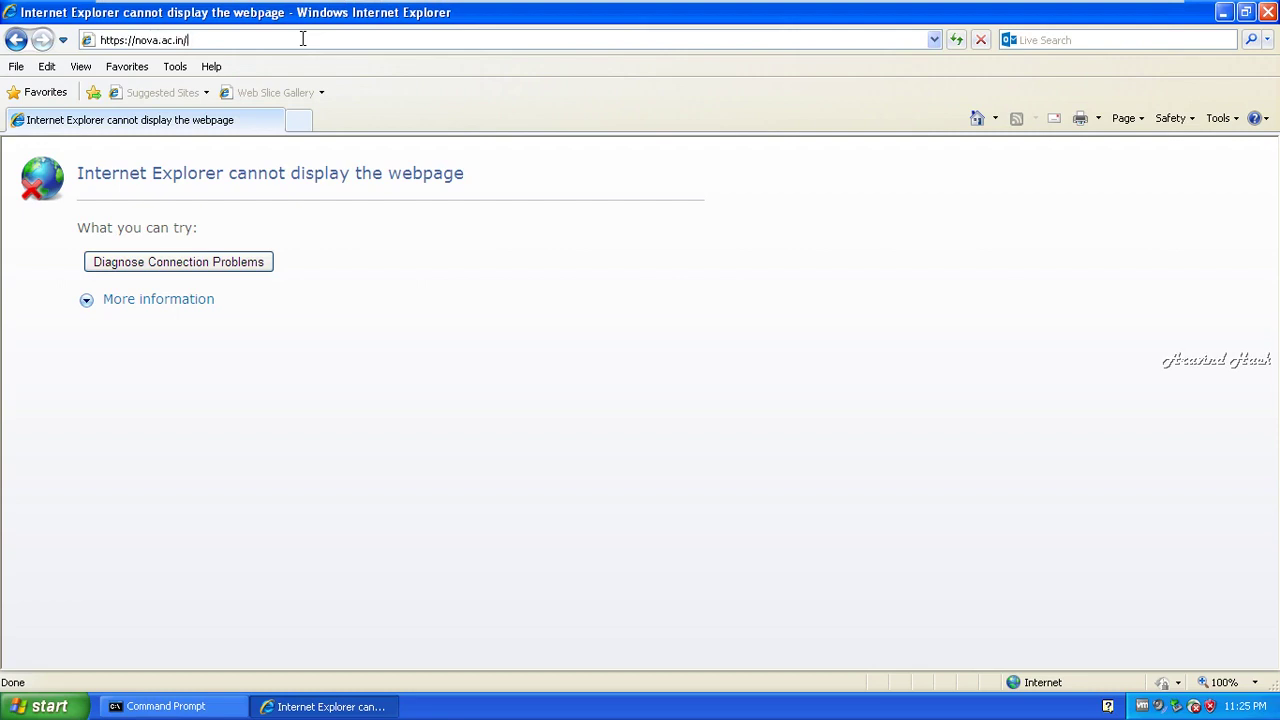
pyautogui.press('BackSpace')
pyautogui.press('BackSpace')
pyautogui.press('BackSpace')
pyautogui.press('BackSpace')
pyautogui.press('BackSpace')
pyautogui.press('BackSpace')
pyautogui.press('BackSpace')
pyautogui.press('BackSpace')
pyautogui.press('BackSpace')
pyautogui.press('BackSpace')
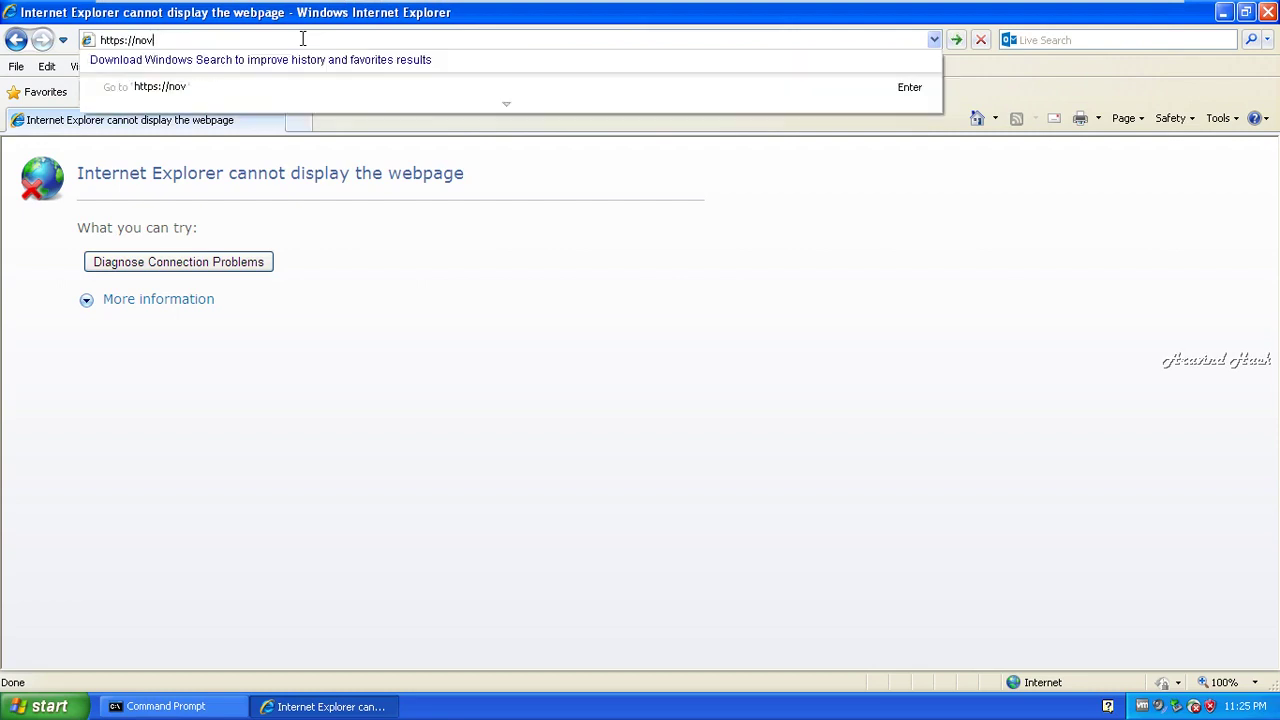
pyautogui.press('BackSpace')
# - Start a ping to google.com from a Command Prompt at the C:\ root
pyautogui.press('super+r')
pyautogui.write('cmd')
pyautogui.press('Return')
pyautogui.write('cd\\')
pyautogui.press('Return')
pyautogui.write('ping google.com')
pyautogui.press('Return')
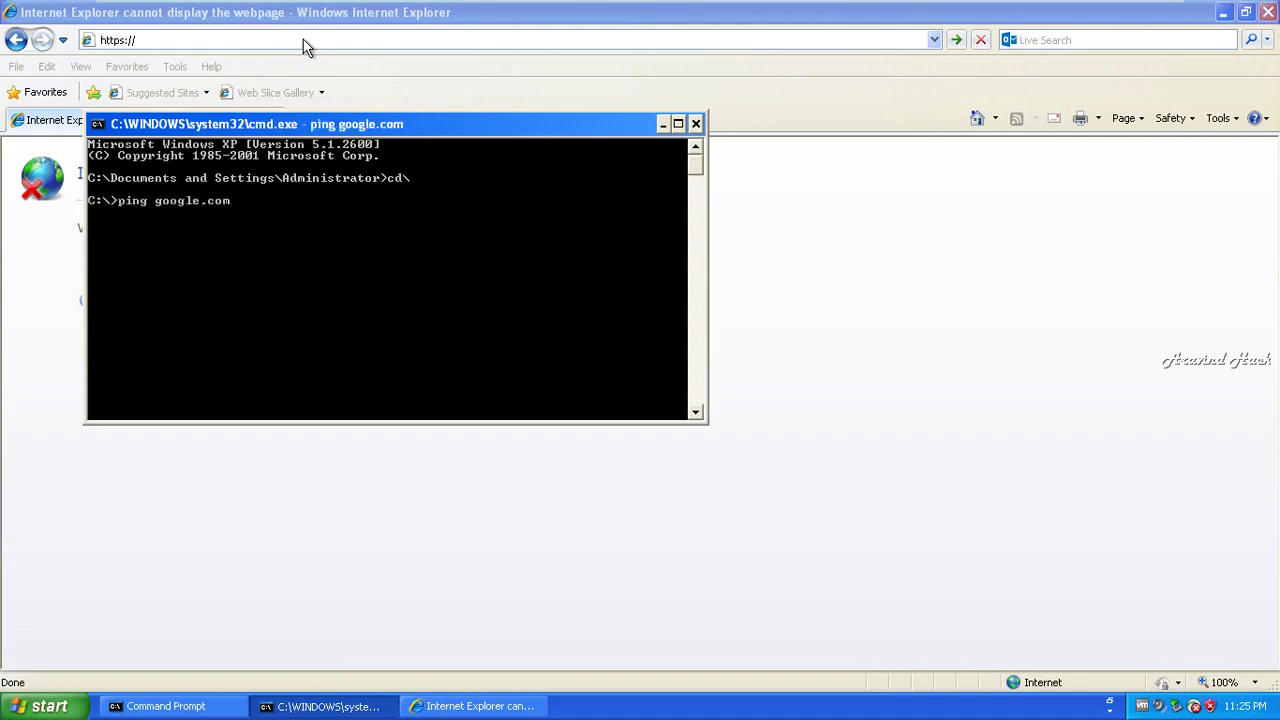
pyautogui.click(41, 248)
pyautogui.click(252, 44)
pyautogui.click(252, 44)
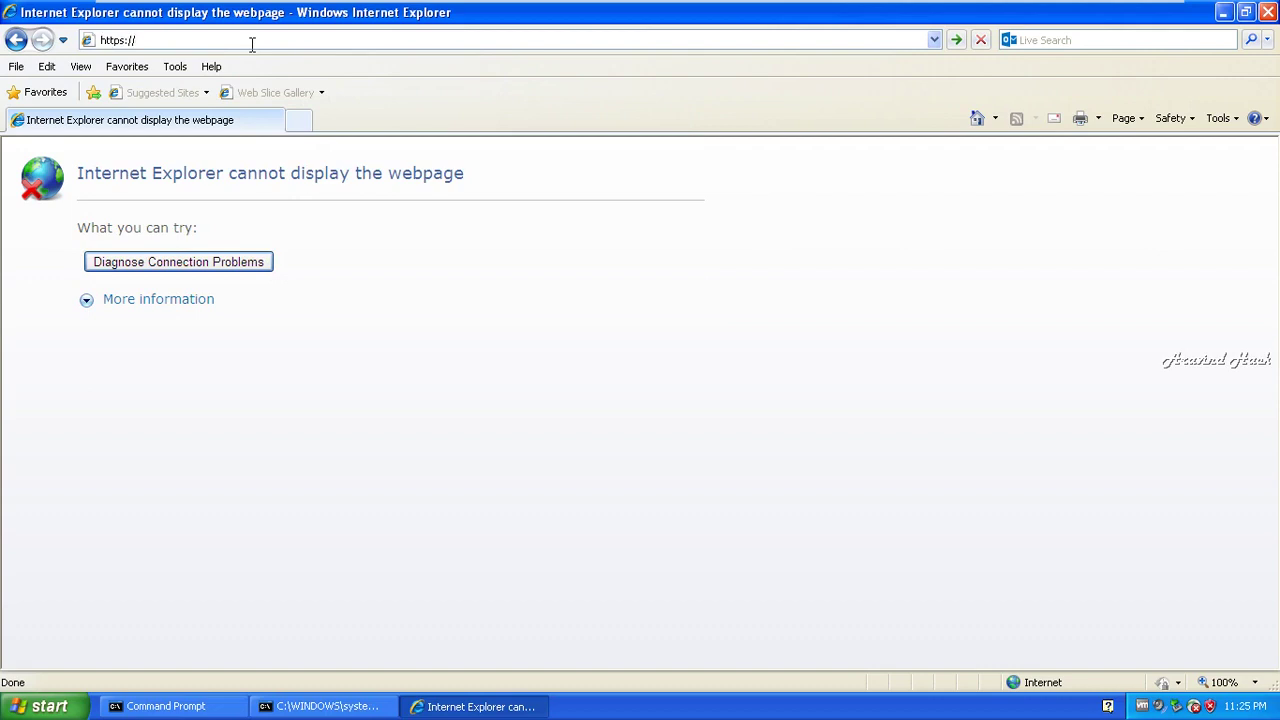
pyautogui.write('google.com')
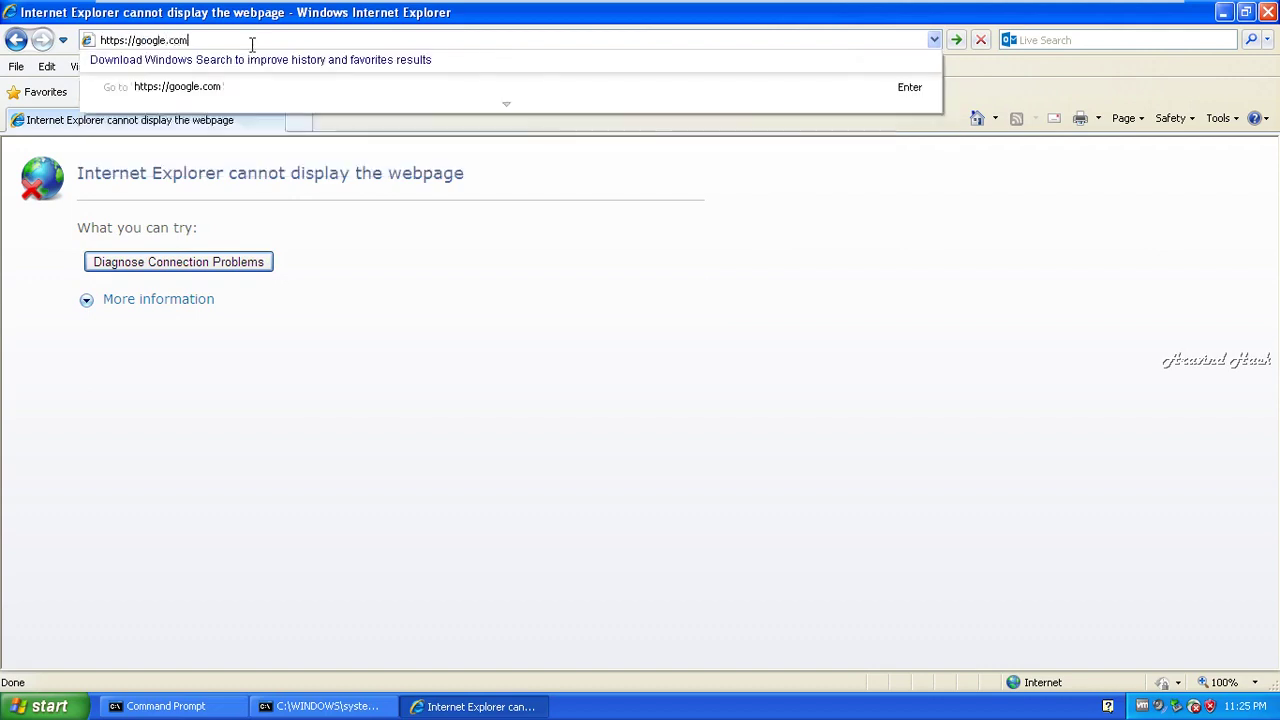
pyautogui.press('Return')
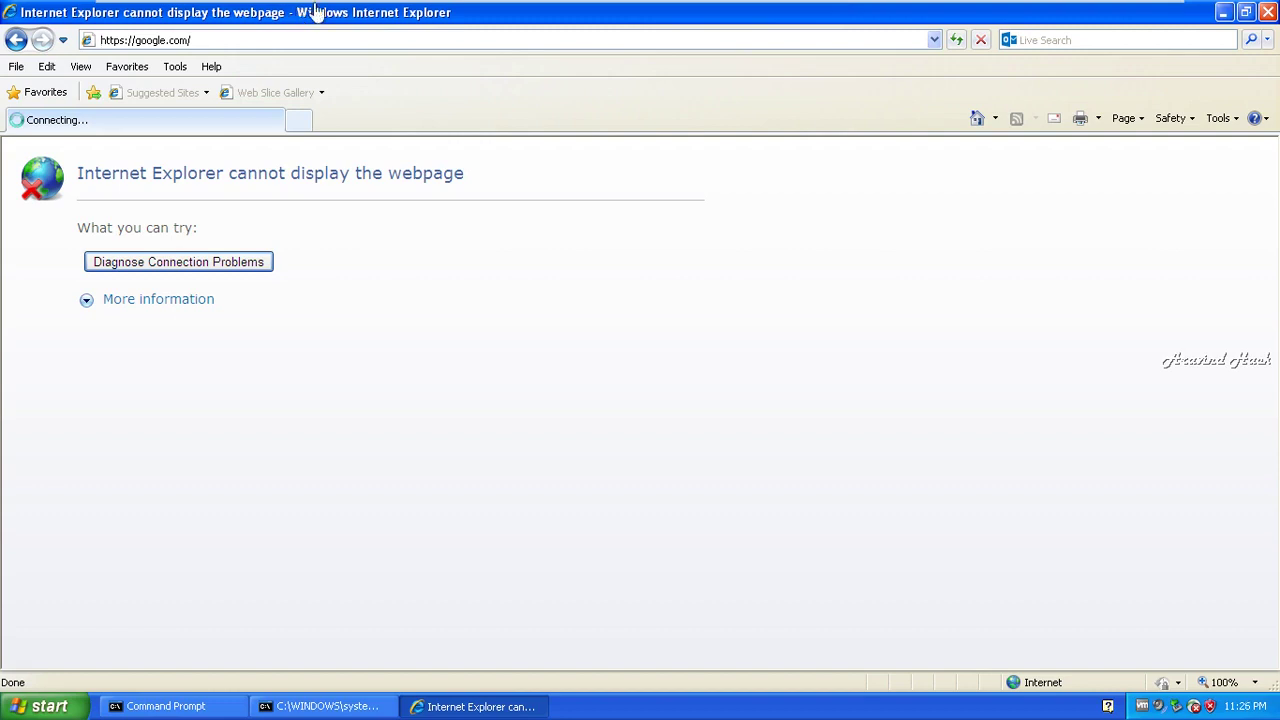
# - On the Server 2008 machine, close Network Connections and Active Directory Users and Computers, and move the command window right
pyautogui.moveTo(497, 5)
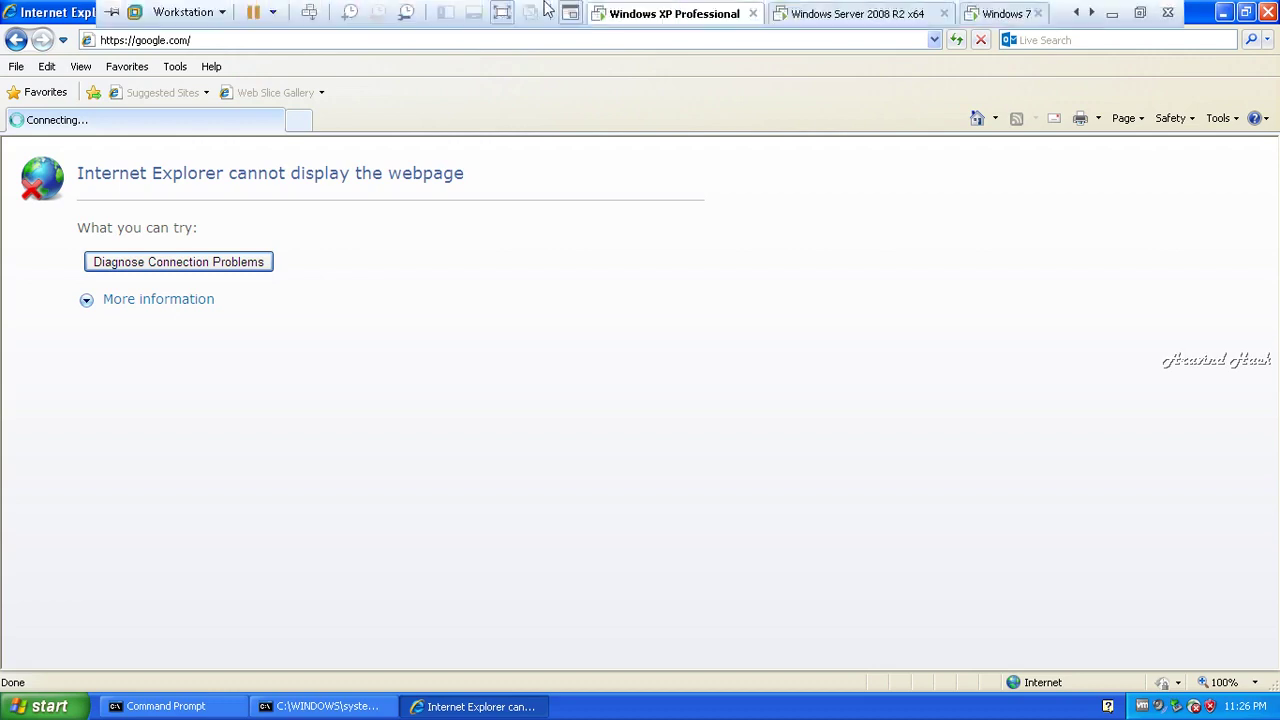
pyautogui.click(836, 13)
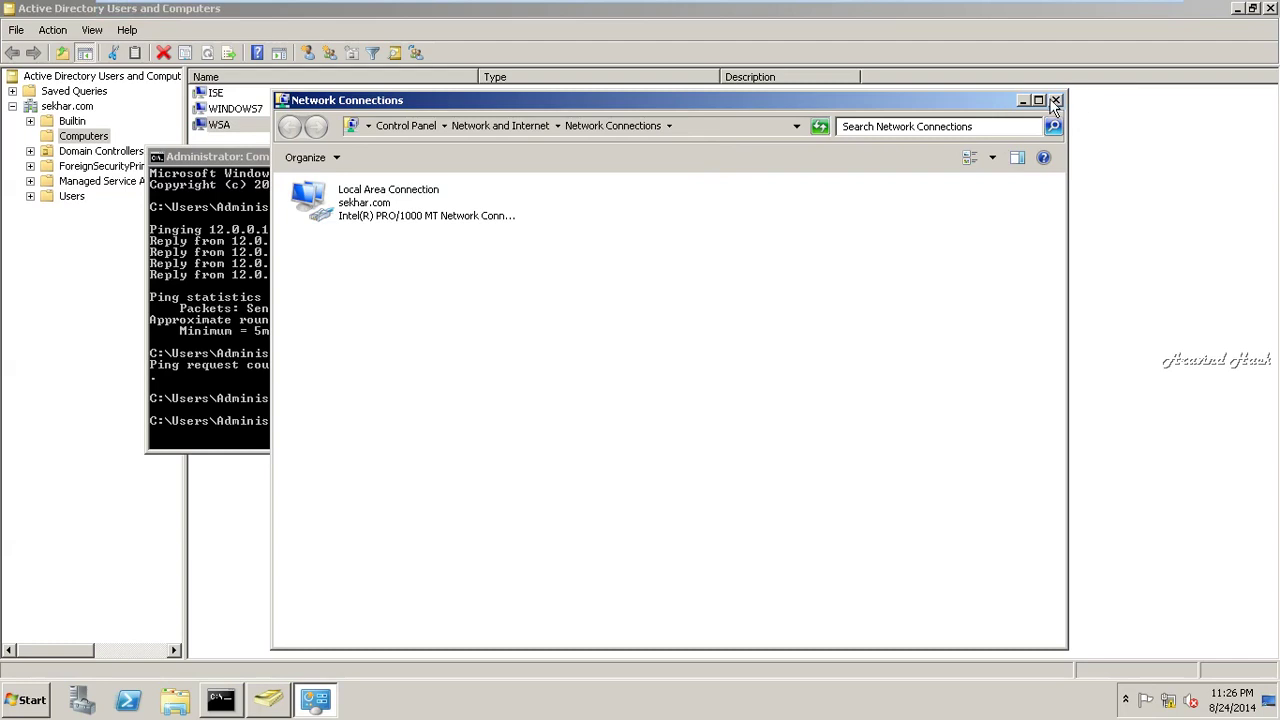
pyautogui.click(1054, 100)
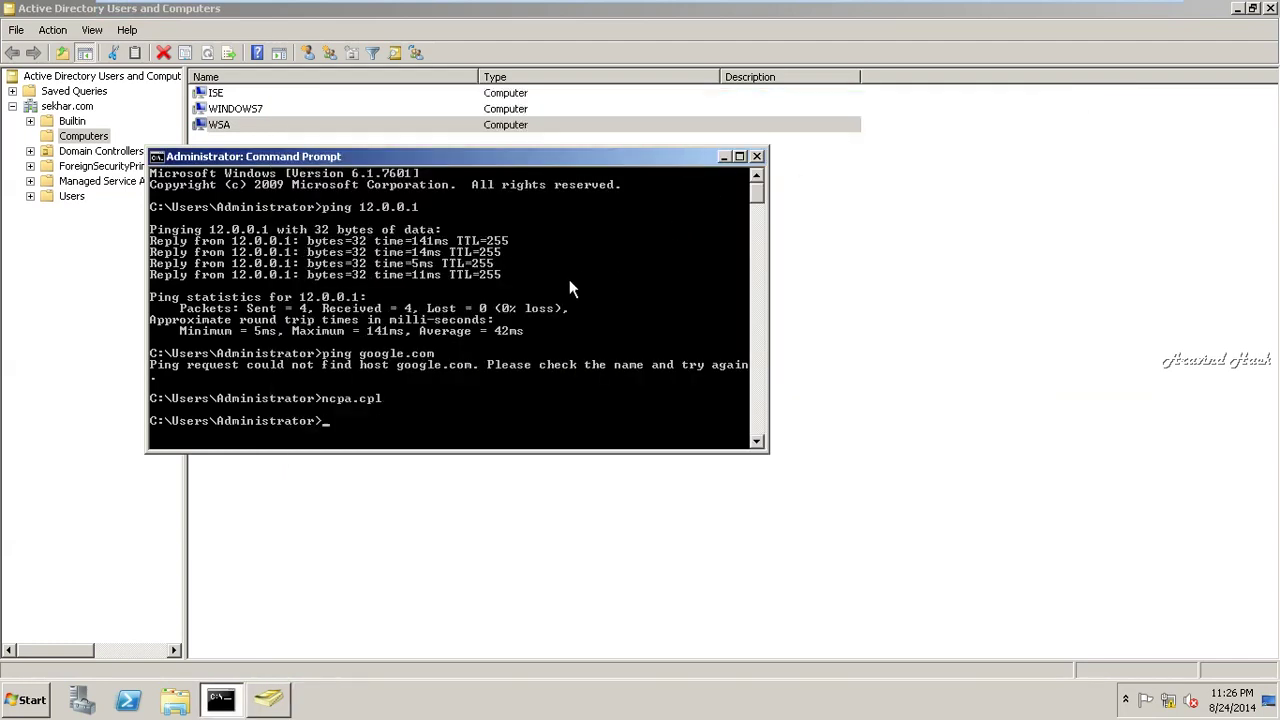
pyautogui.write('ncpa.cpl')
pyautogui.press('Return')
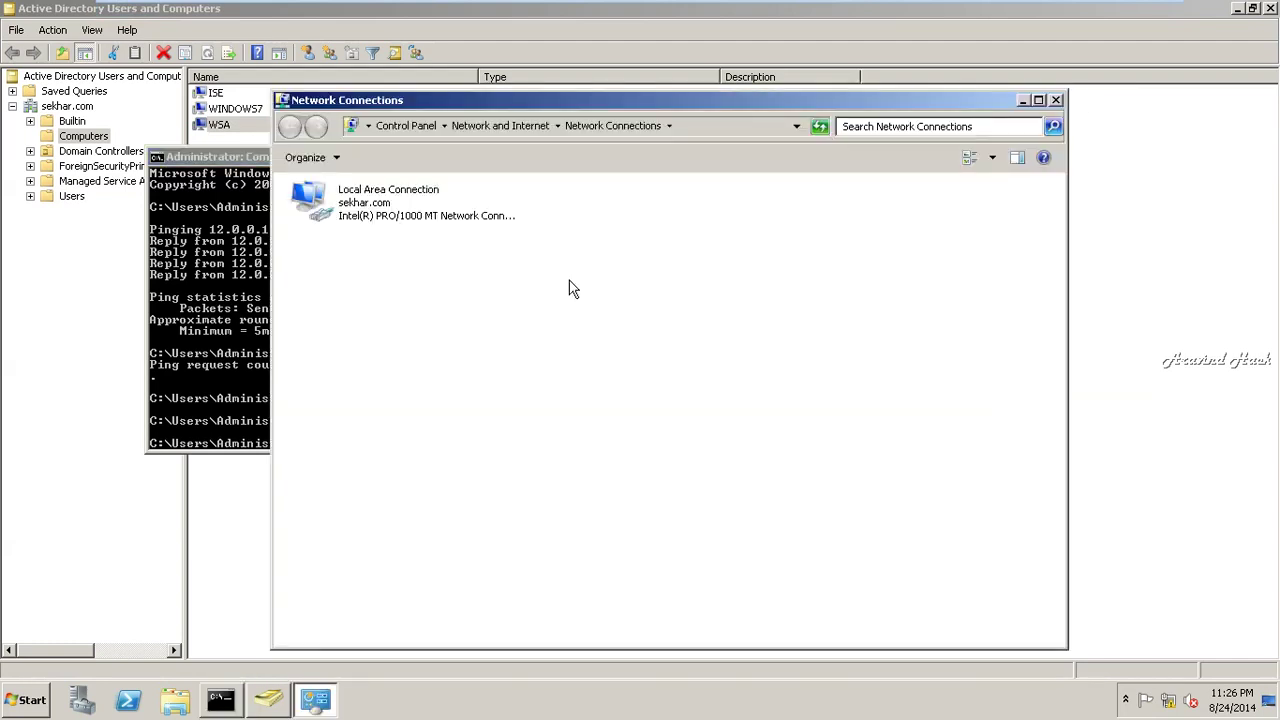
pyautogui.click(1055, 100)
pyautogui.click(800, 291)
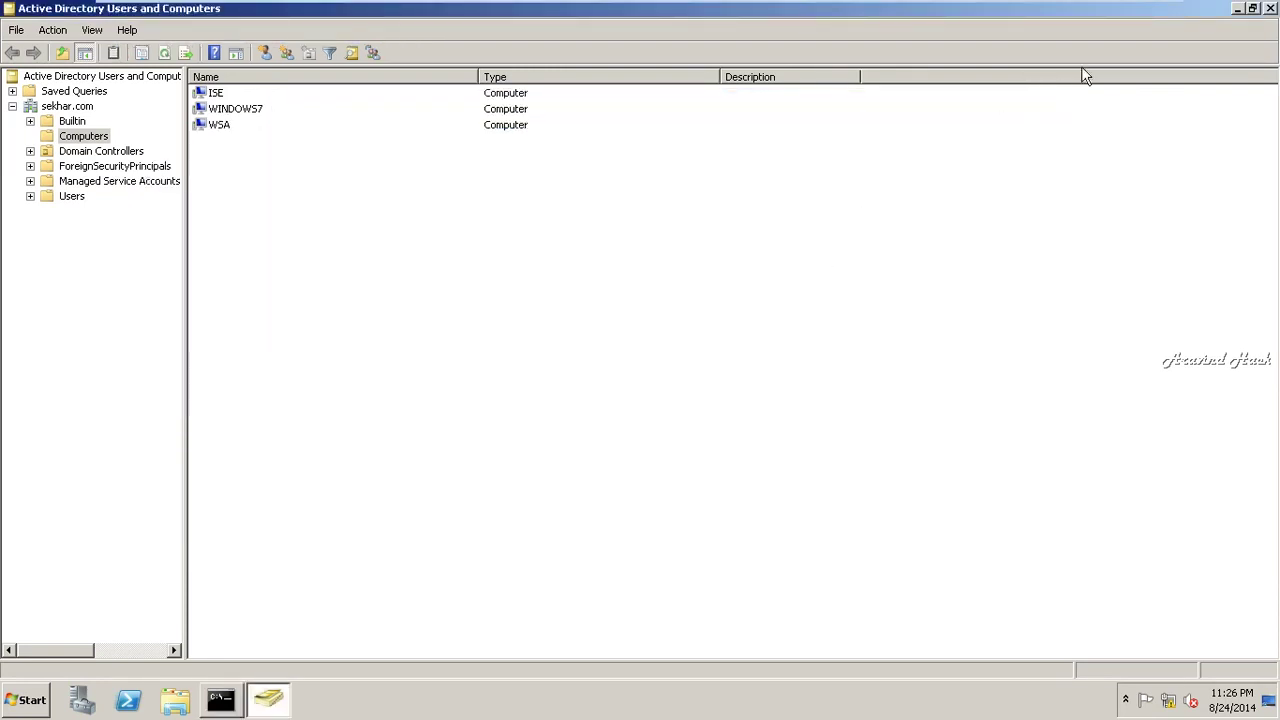
pyautogui.click(1270, 8)
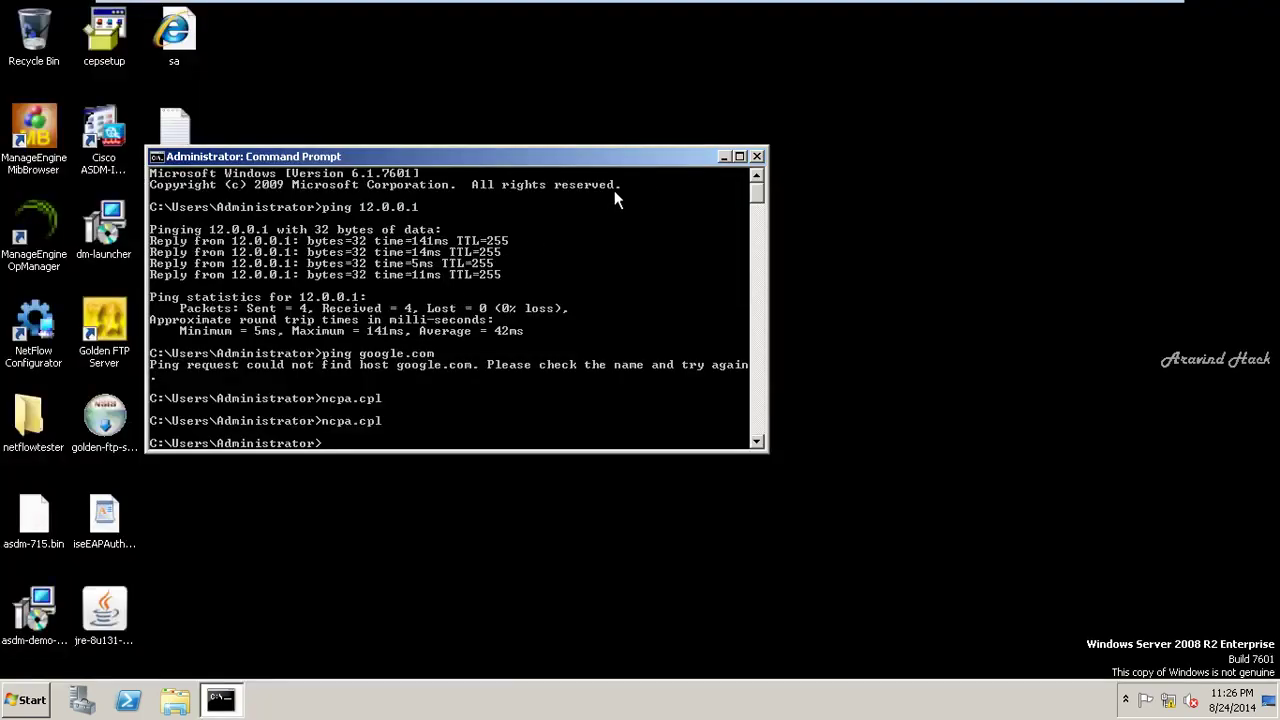
pyautogui.moveTo(535, 162); pyautogui.dragTo(942, 149)
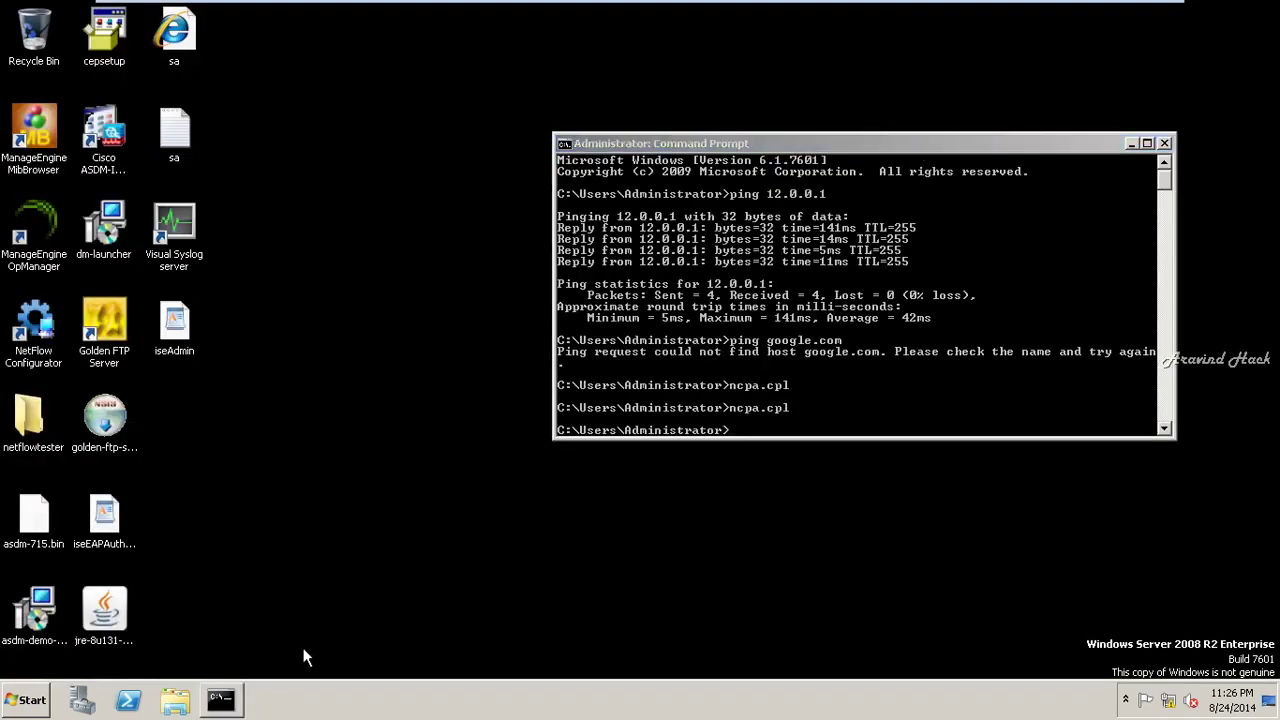
# - Ping 12.0.0.1 from the server's Command Prompt
pyautogui.click(221, 699)
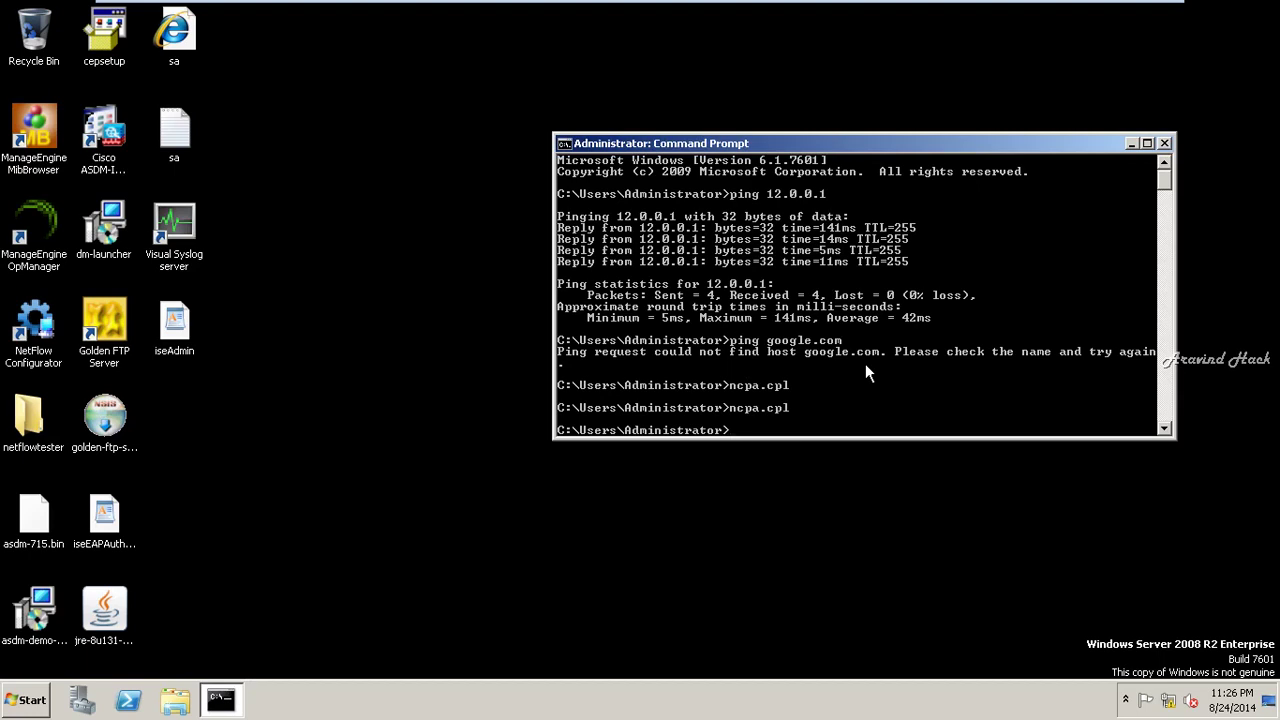
pyautogui.write('ping 12.0.0.1')
pyautogui.press('Return')
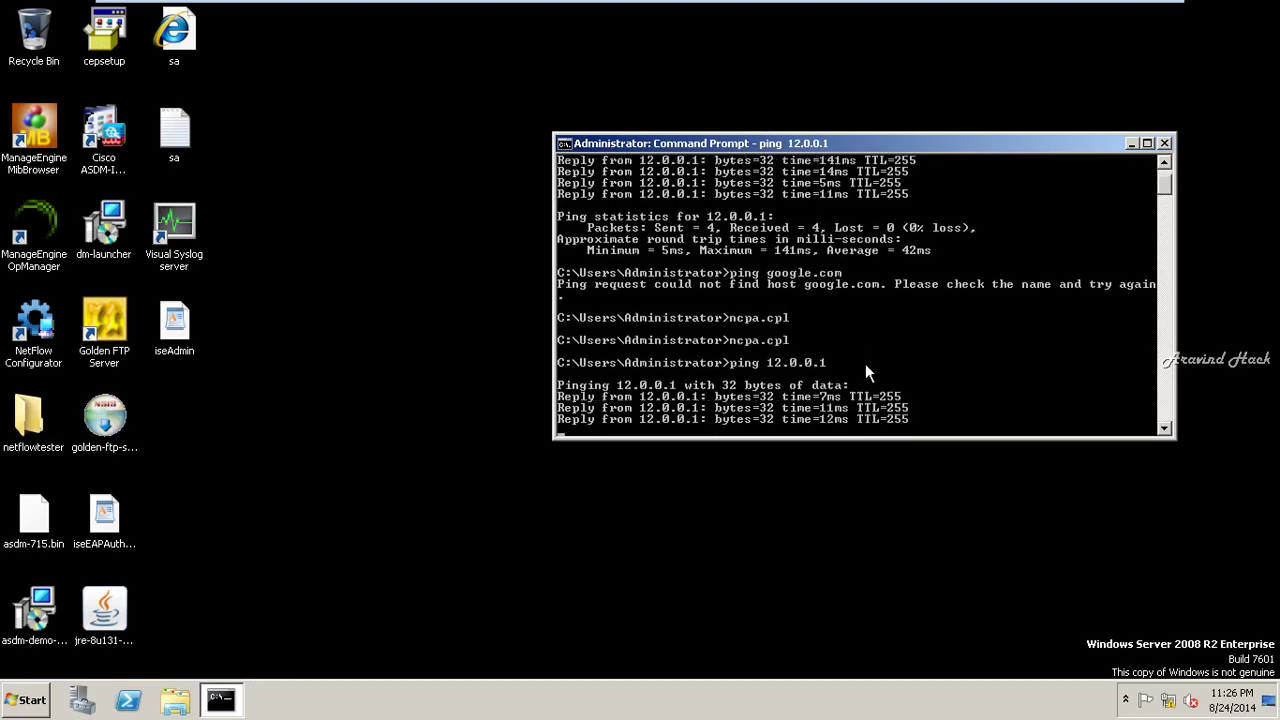
# - Cancel the mistyped google.om ping and run ping google.com instead
pyautogui.write('pin')
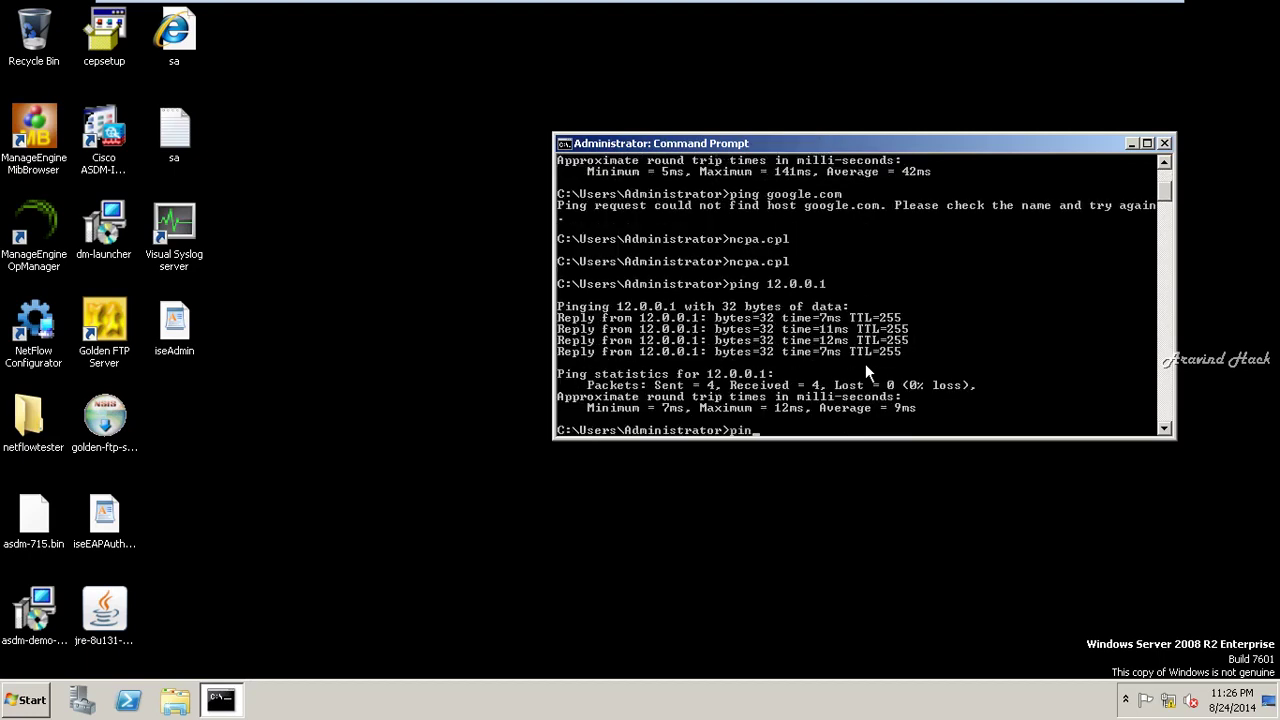
pyautogui.write('g google.om')
pyautogui.press('Return')
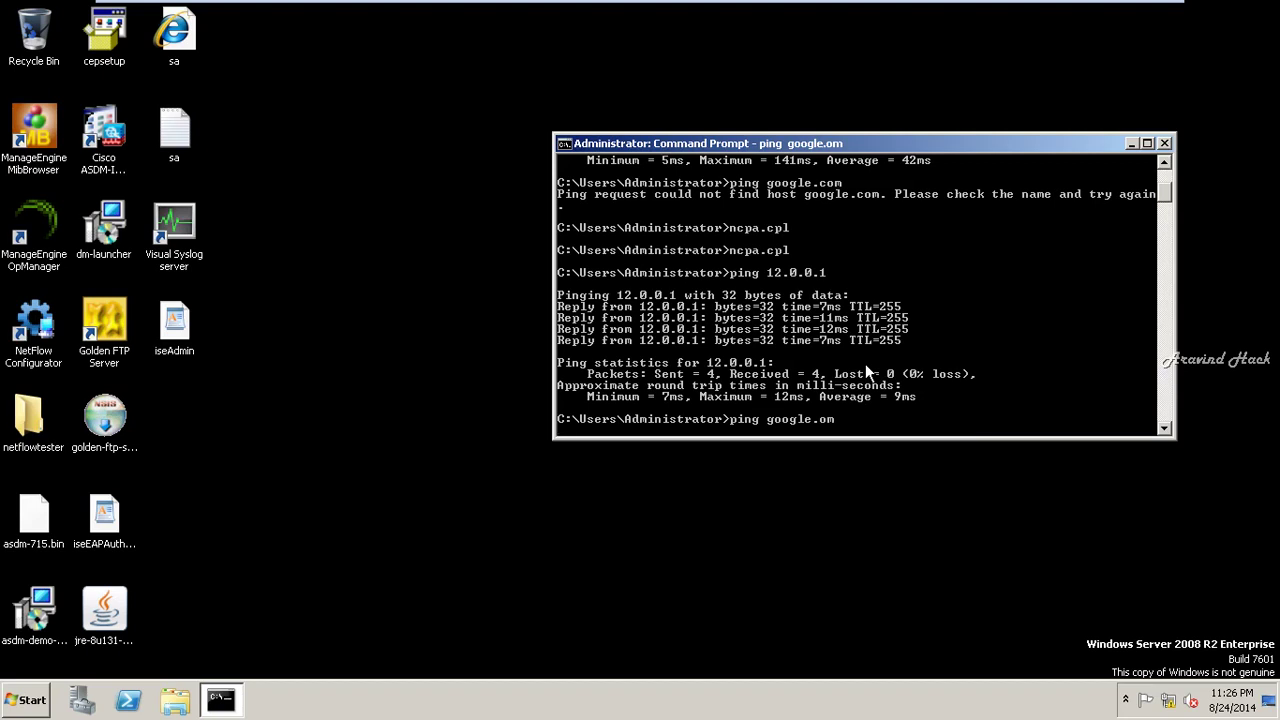
pyautogui.hotkey('ctrl', 'c')
pyautogui.press('Return')
pyautogui.press('Return')
pyautogui.press('Return')
pyautogui.press('Return')
pyautogui.write('p')
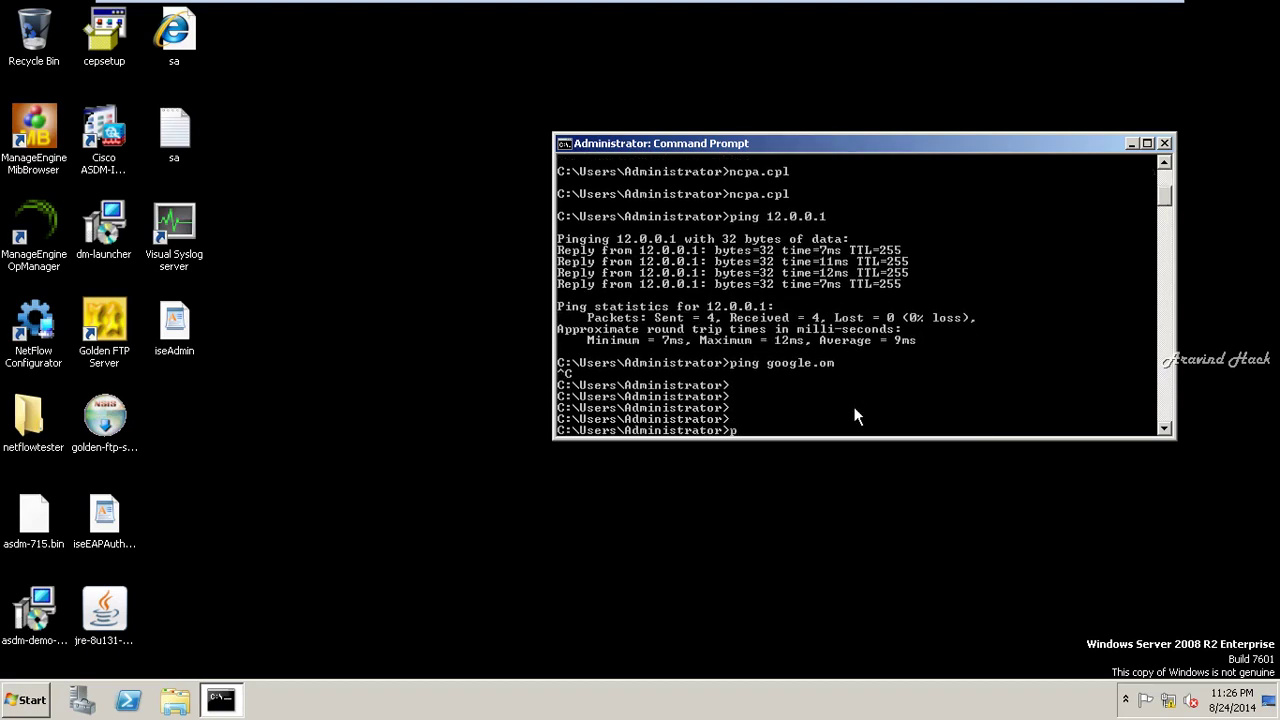
pyautogui.write('ping google.com')
pyautogui.press('Return')
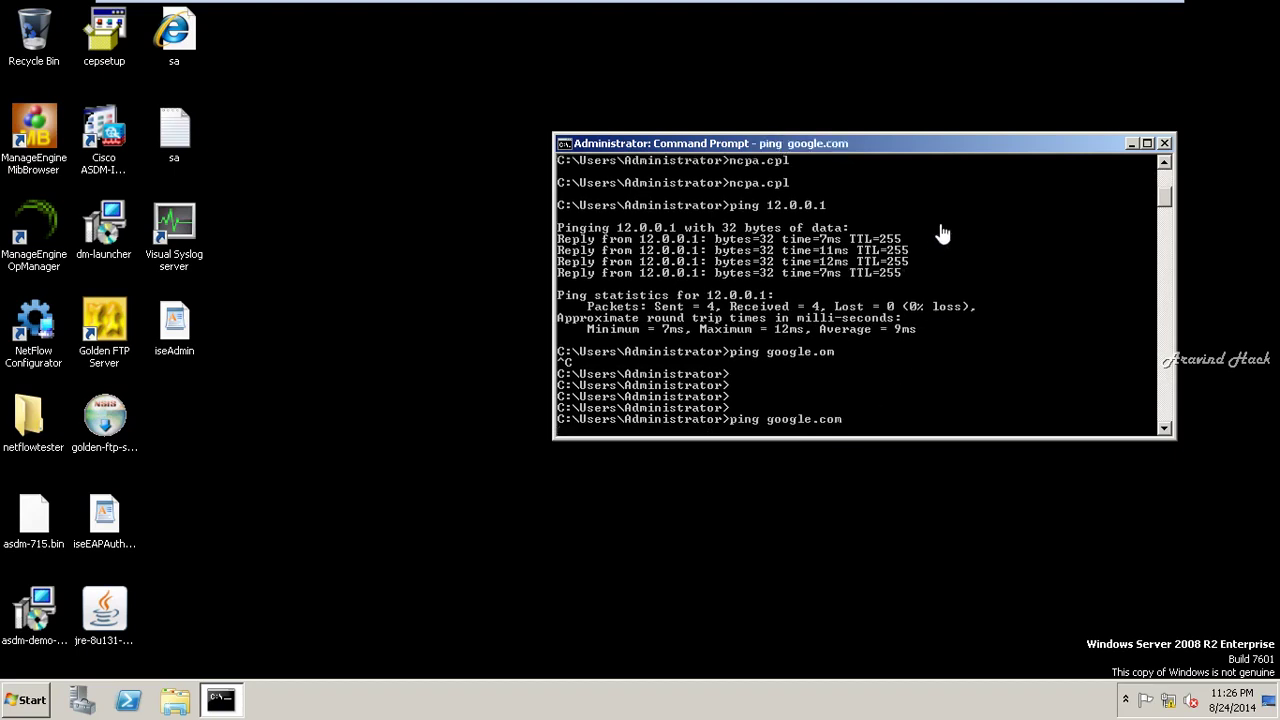
# - On the Windows 7 machine, review the WSA Reporting Overview panels showing 2 clean transactions
pyautogui.moveTo(916, 6)
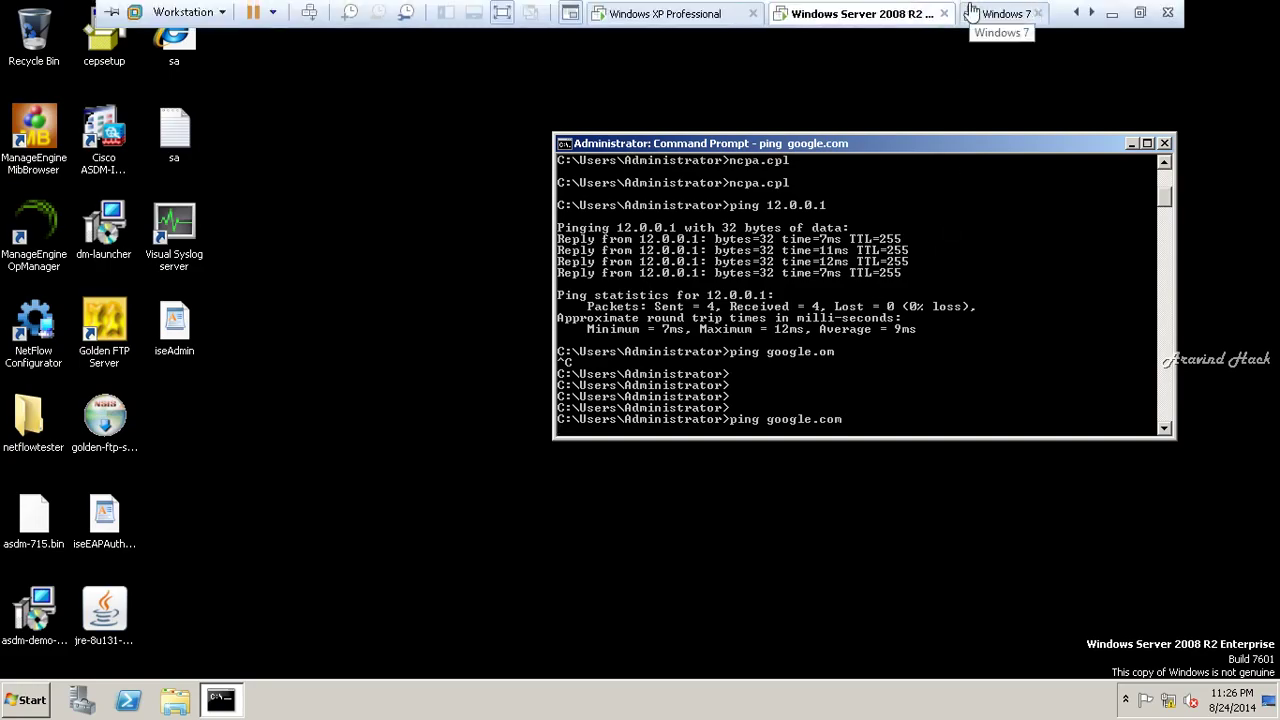
pyautogui.click(995, 5)
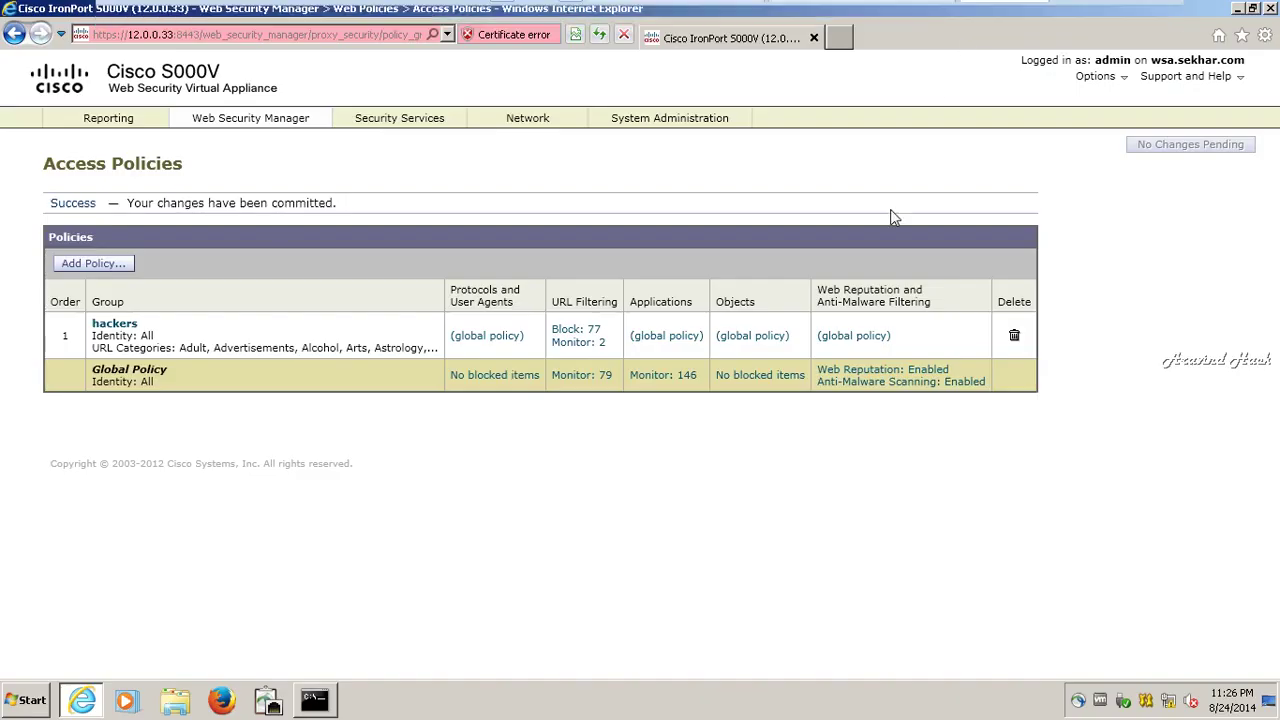
pyautogui.click(118, 143)
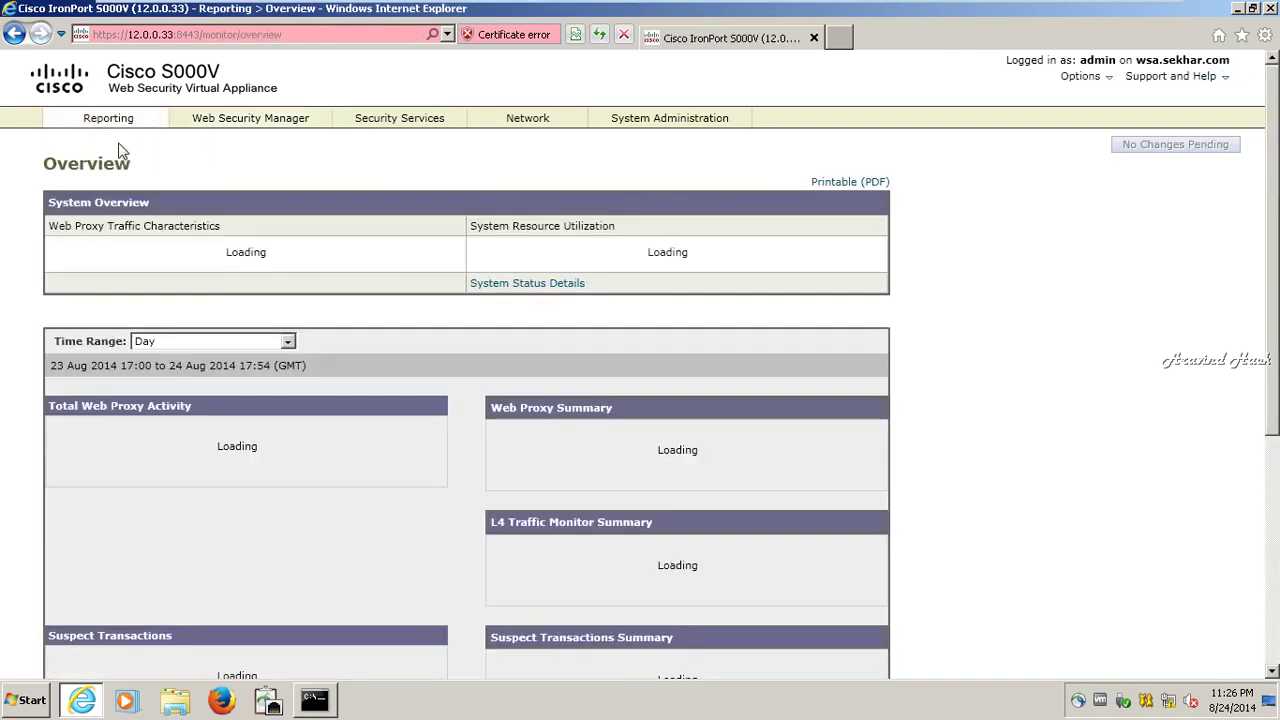
pyautogui.scroll(-1, 168, 297)
pyautogui.scroll(-5, 168, 297)
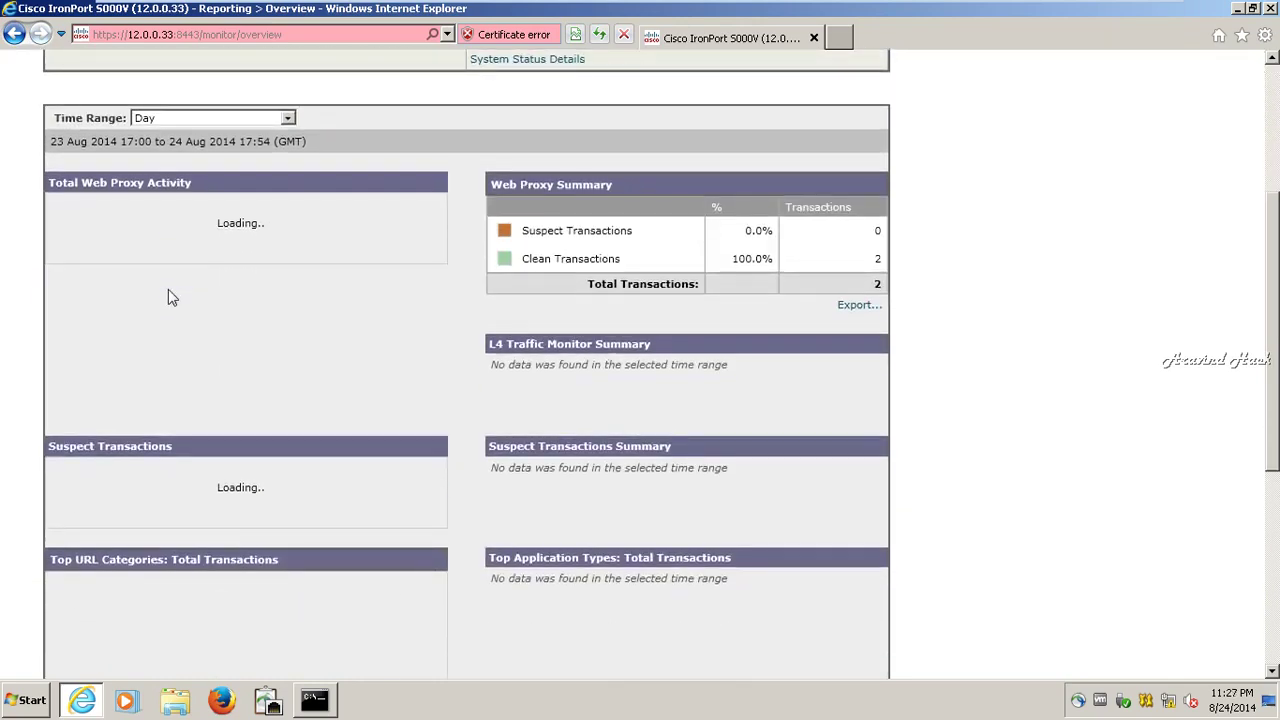
pyautogui.scroll(-3, 168, 297)
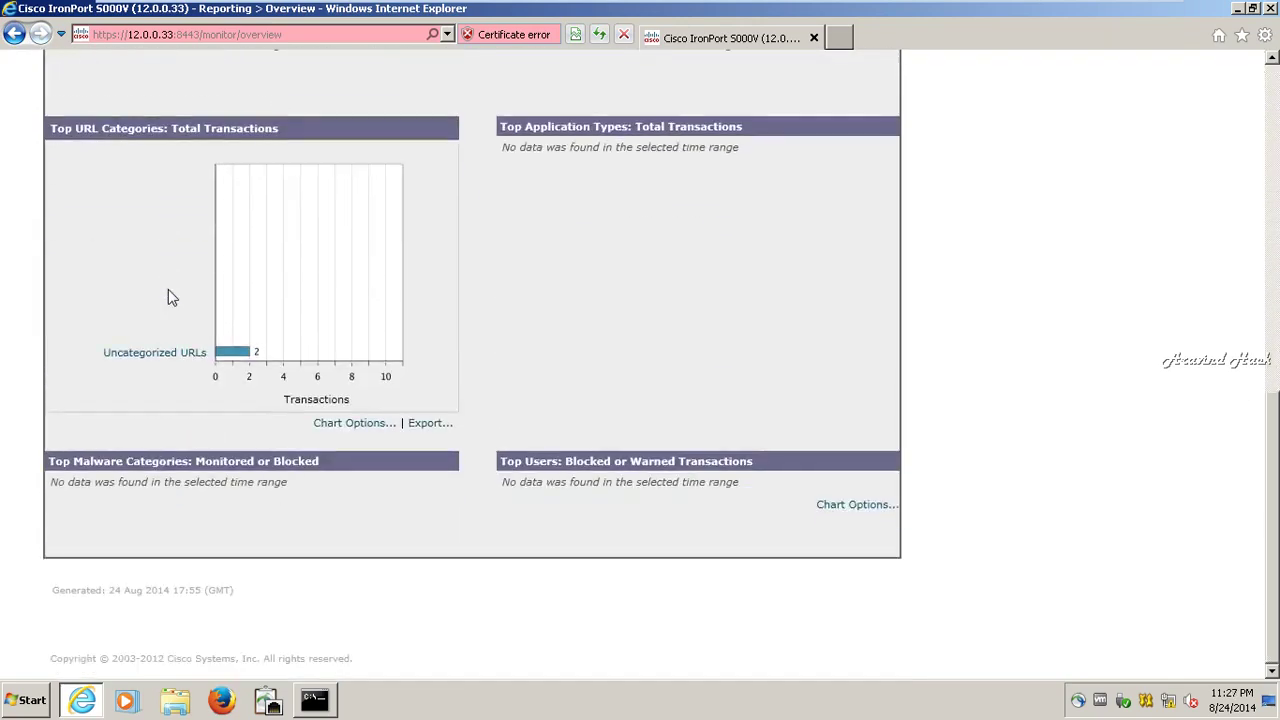
pyautogui.scroll(1, 168, 297)
pyautogui.scroll(5, 168, 297)
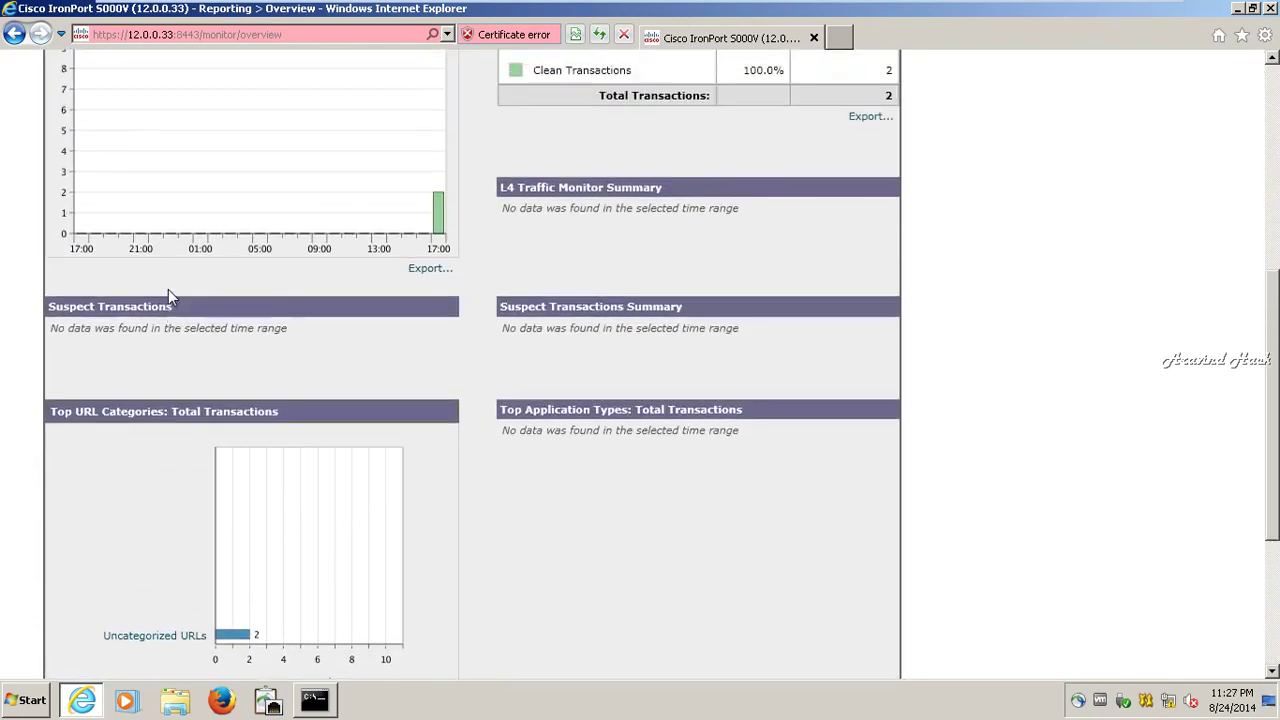
pyautogui.scroll(1, 168, 289)
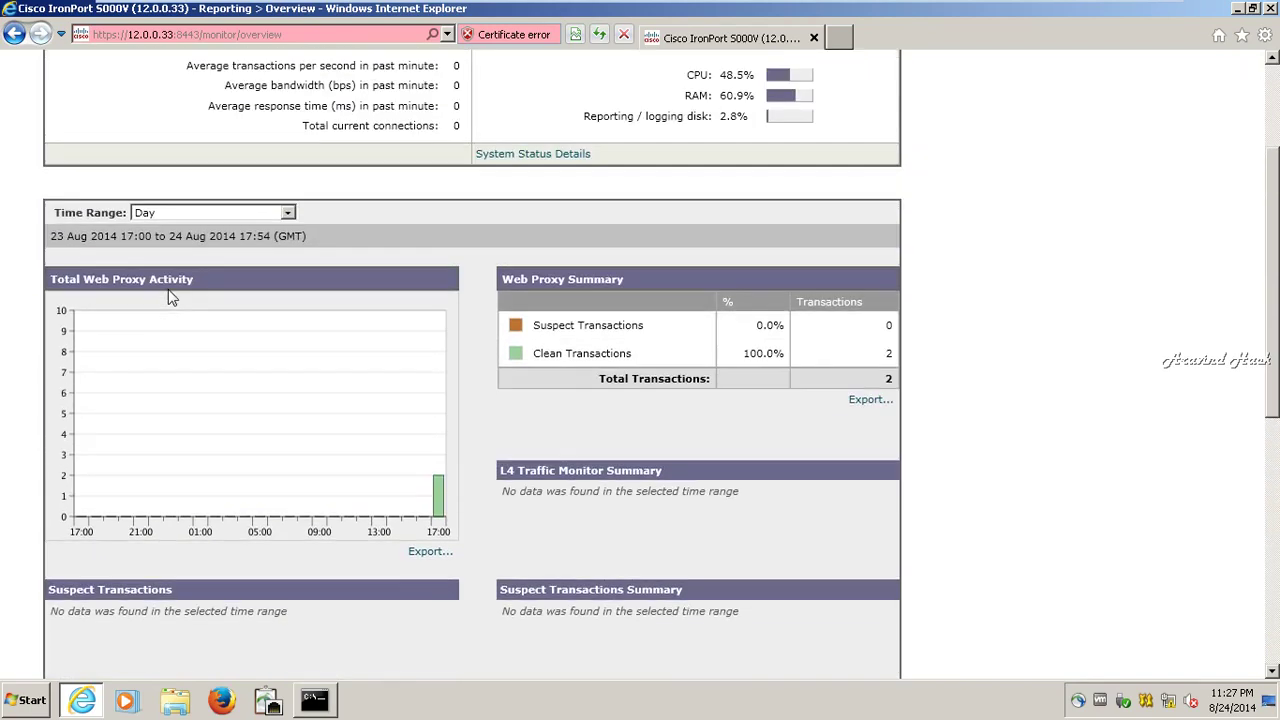
# - Return to the Windows XP machine and confirm the 12.0.0.33 proxy login prompt
pyautogui.click(732, 12)
pyautogui.click(663, 458)
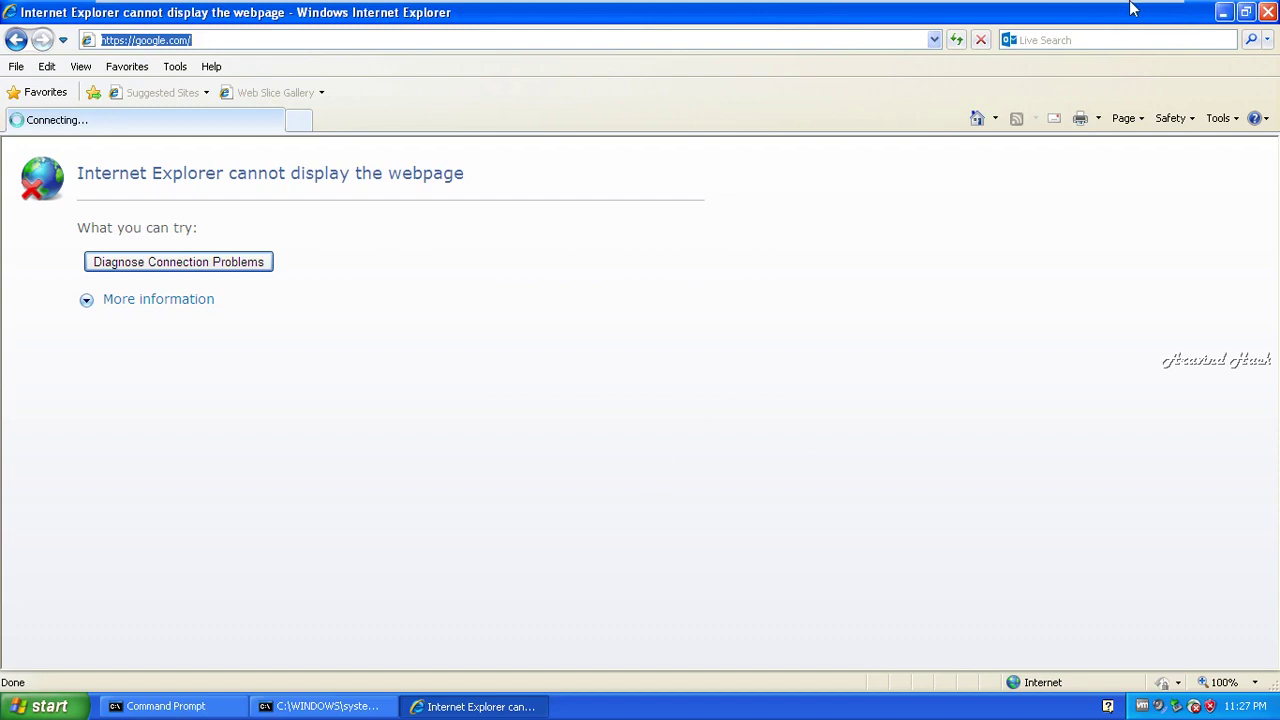
pyautogui.moveTo(1116, 12)
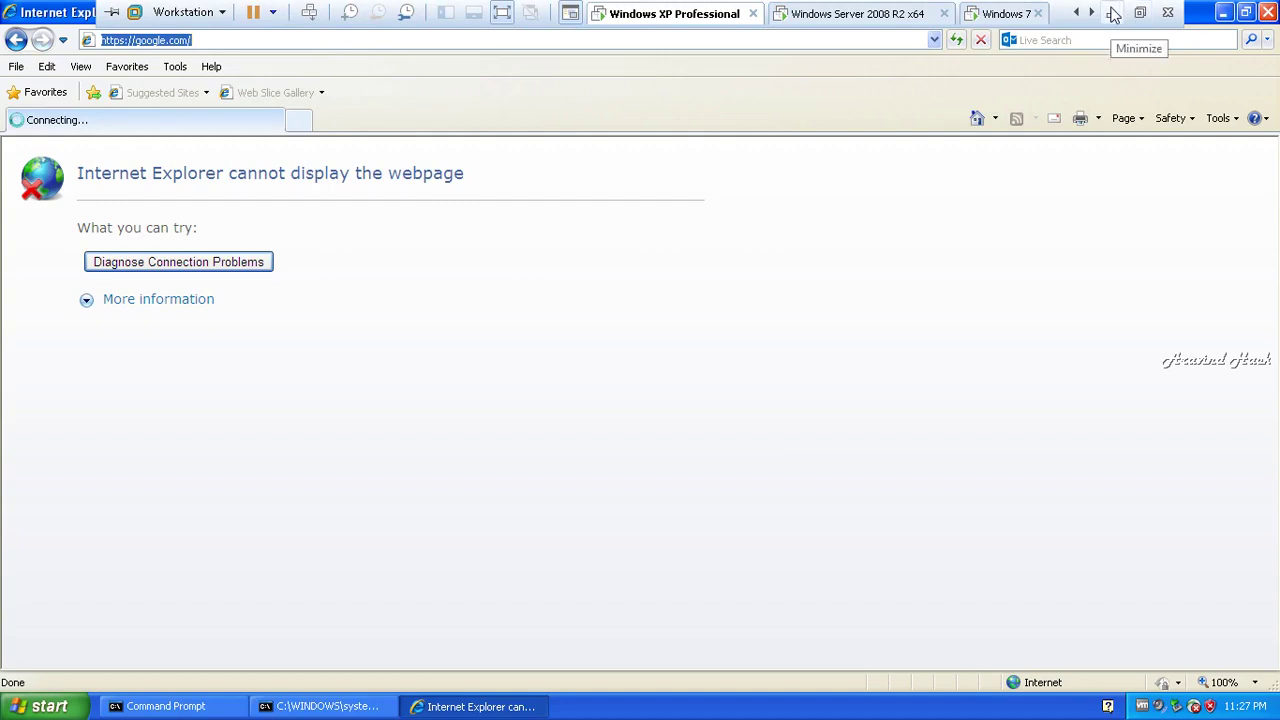
# - Rerun ping google.com on router R1 in SecureCRT; the name fails to resolve
pyautogui.click(1116, 12)
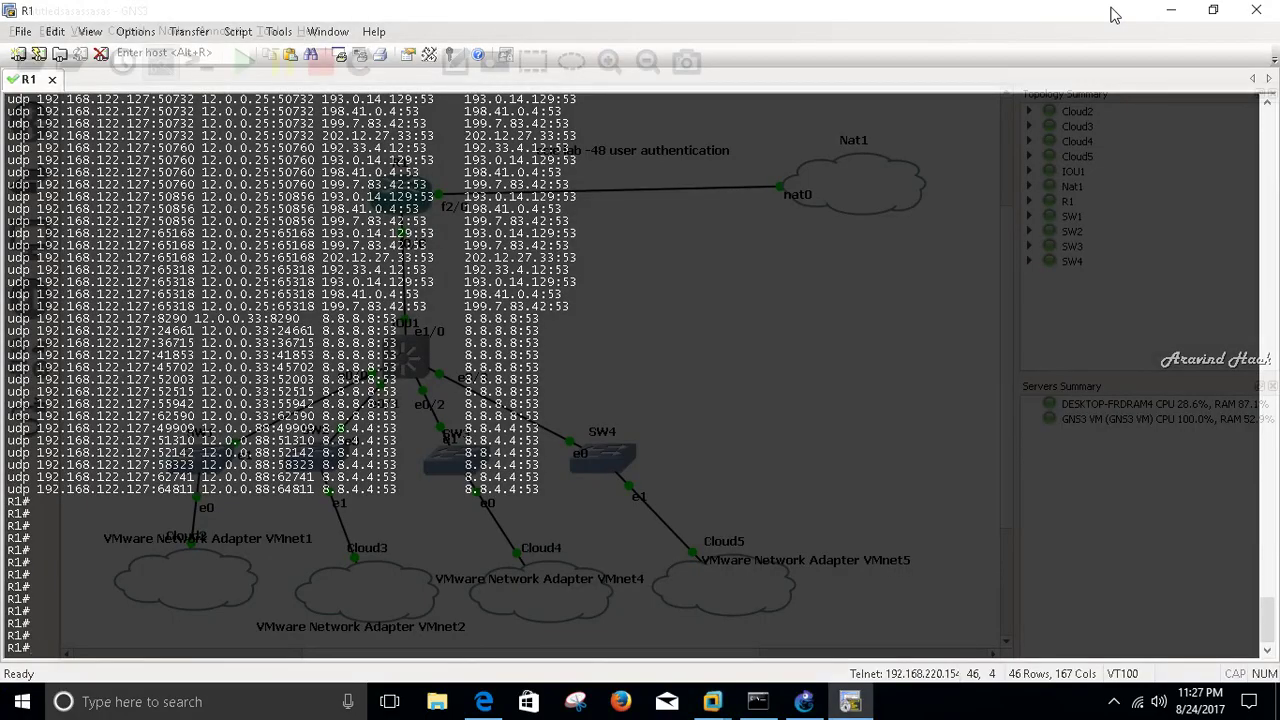
pyautogui.write('show running-config | sec nat')
pyautogui.press('Up')
pyautogui.press('Up')
pyautogui.press('Up')
pyautogui.press('Up')
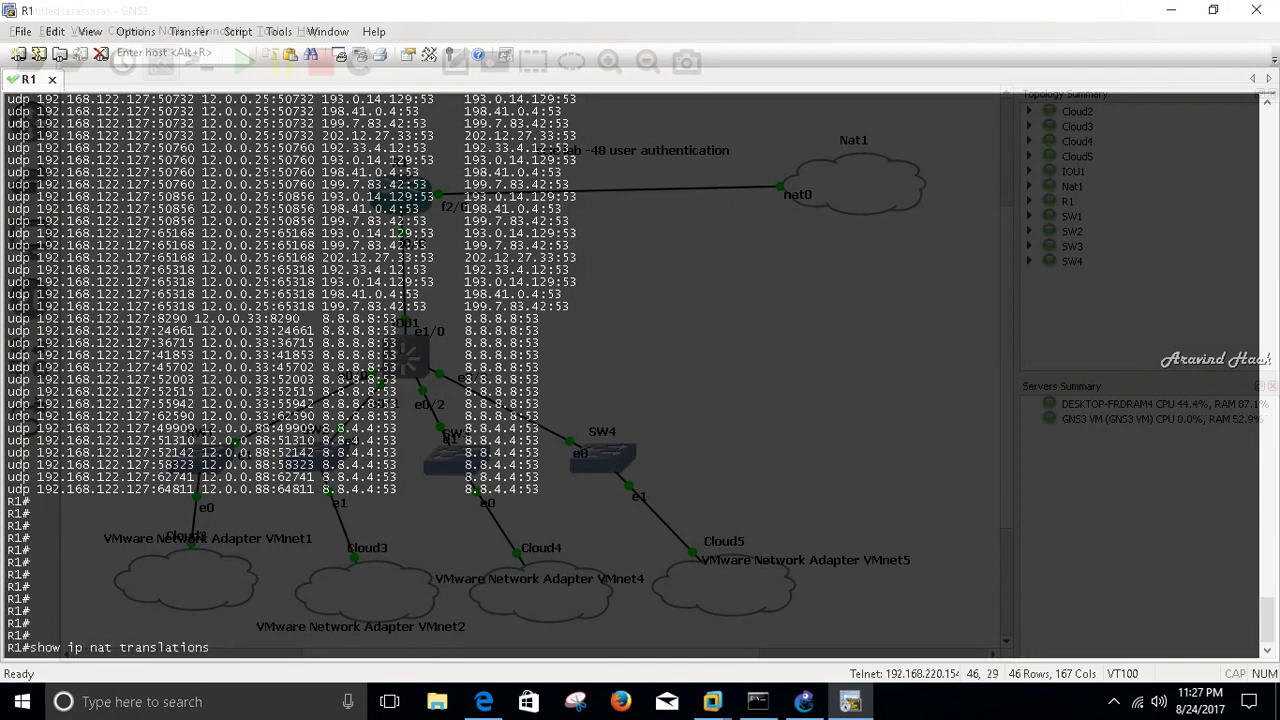
pyautogui.press('Up')
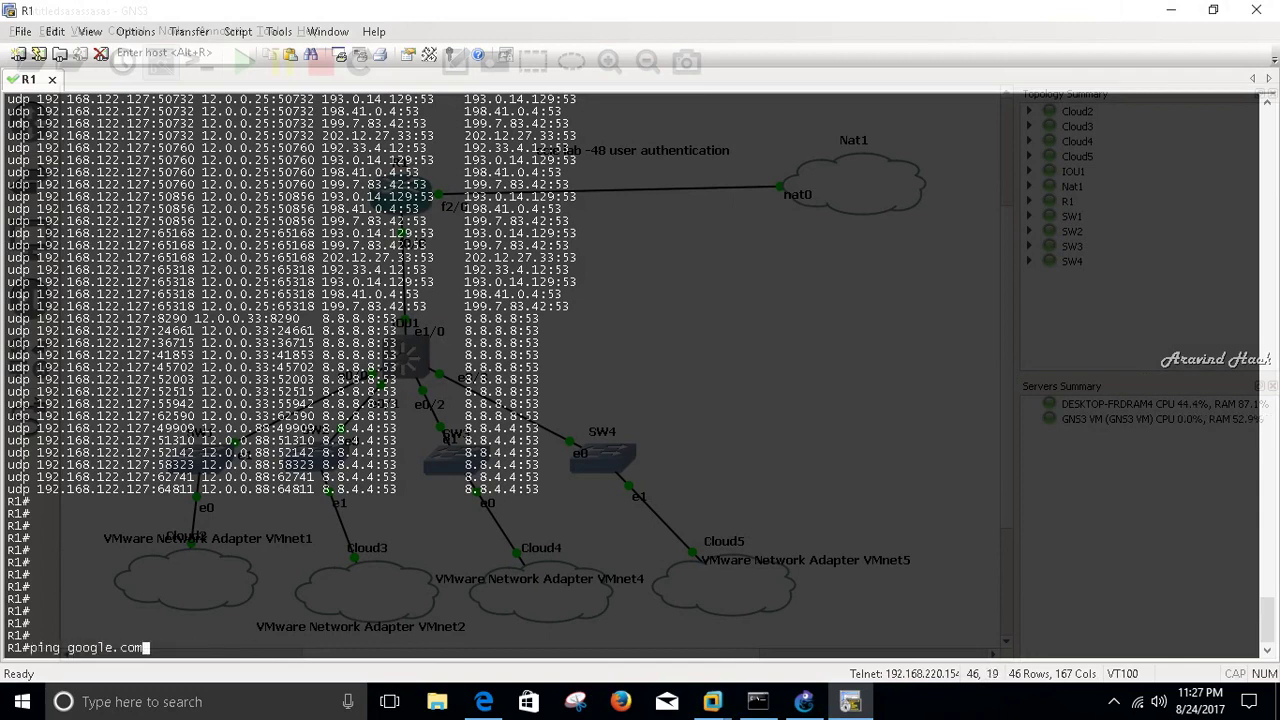
pyautogui.press('Return')
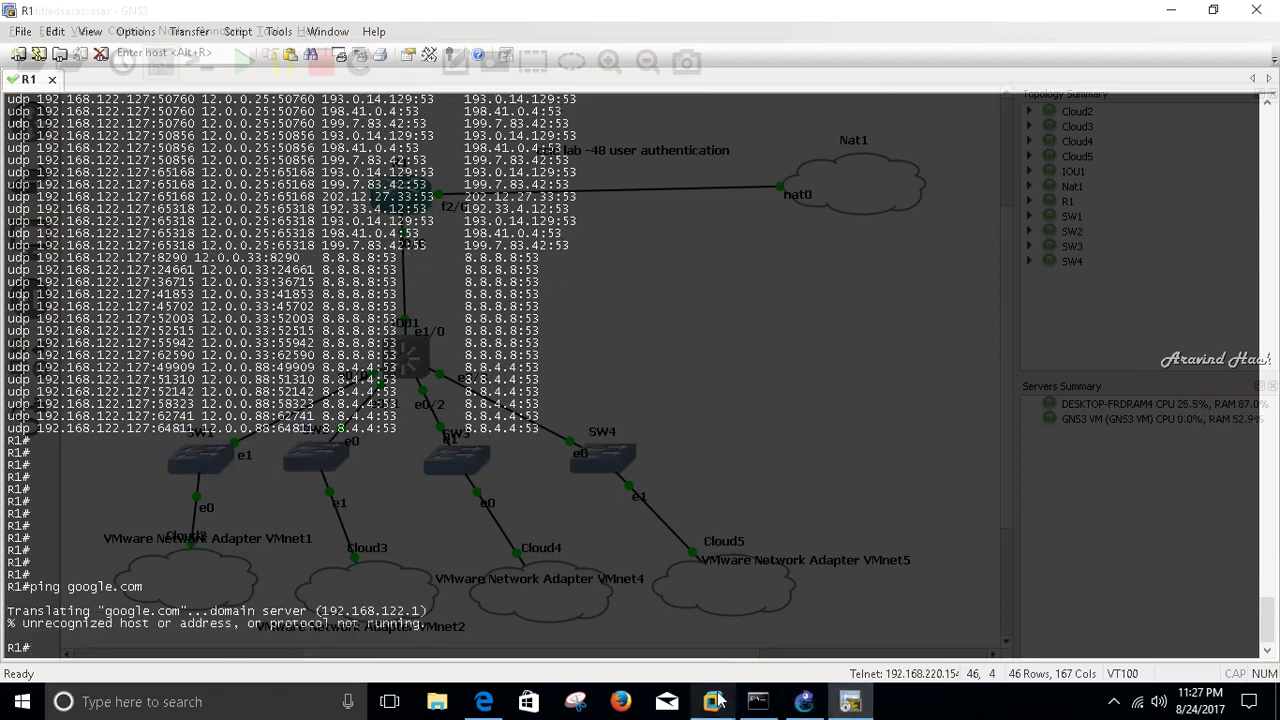
# - Go back to the full-screen VMs and switch to the Windows Server 2008 R2 machine
pyautogui.moveTo(804, 703)
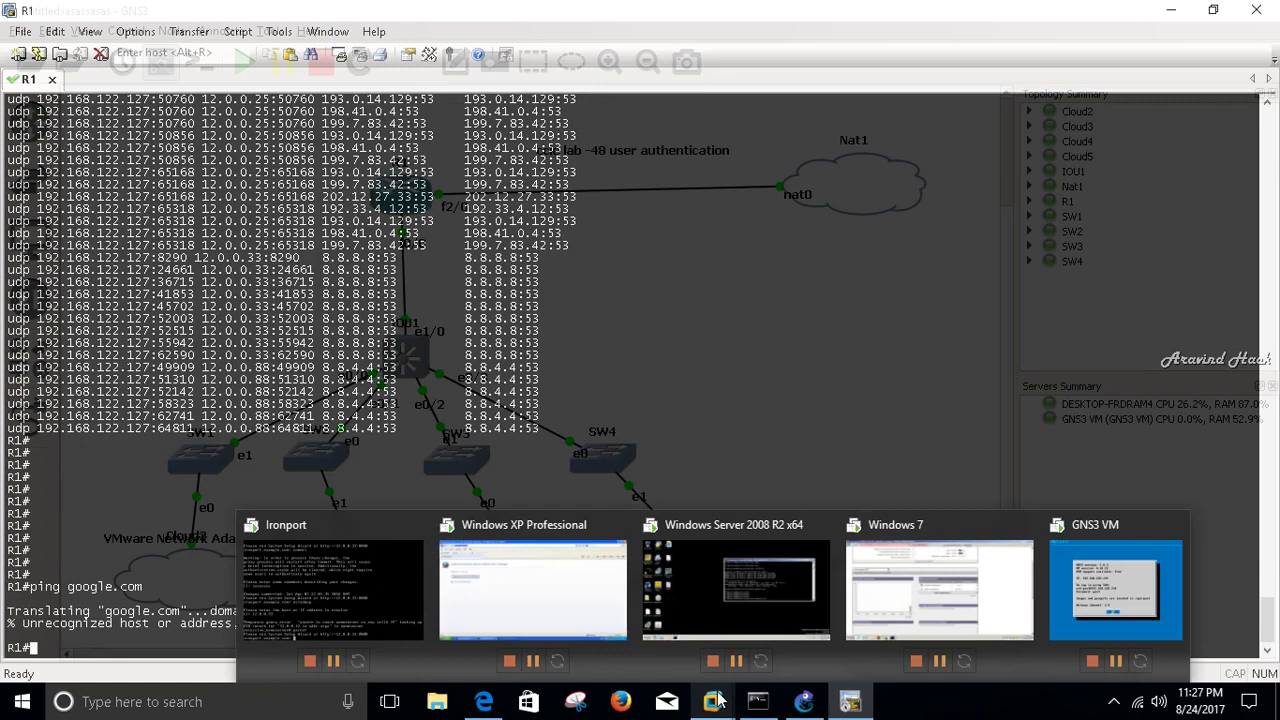
pyautogui.click(909, 561)
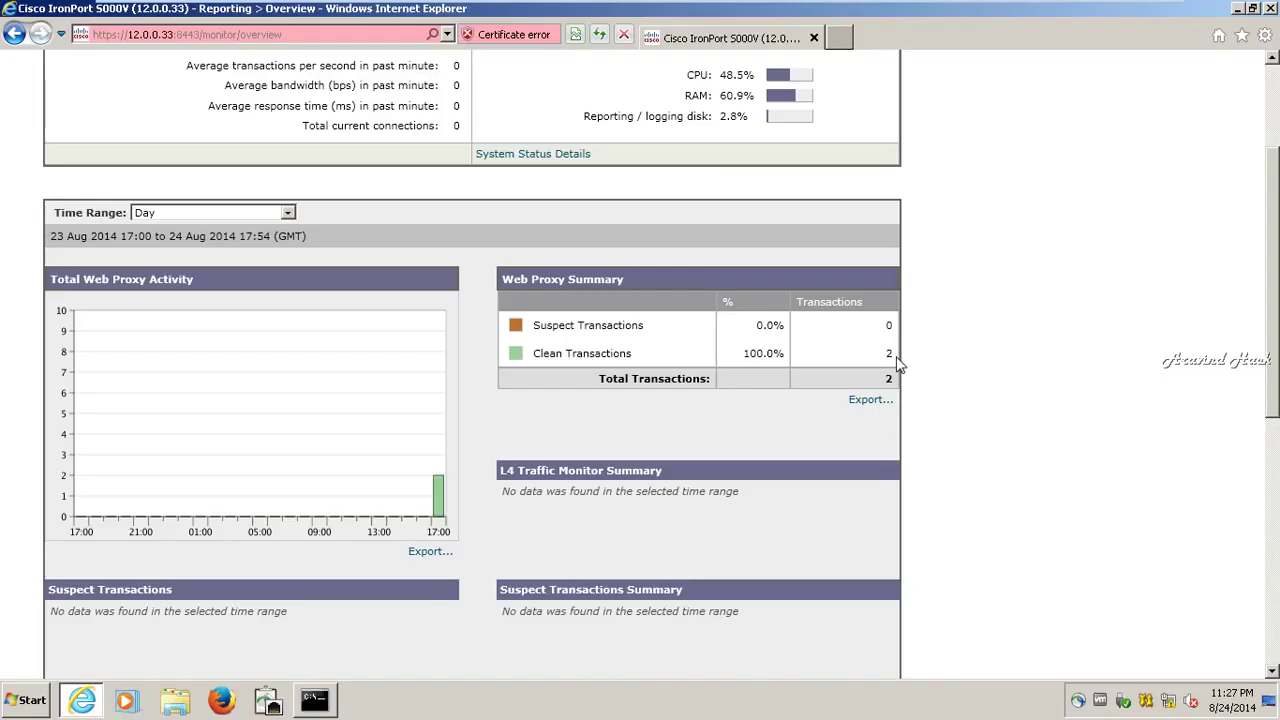
pyautogui.scroll(3, 897, 365)
pyautogui.moveTo(735, 10)
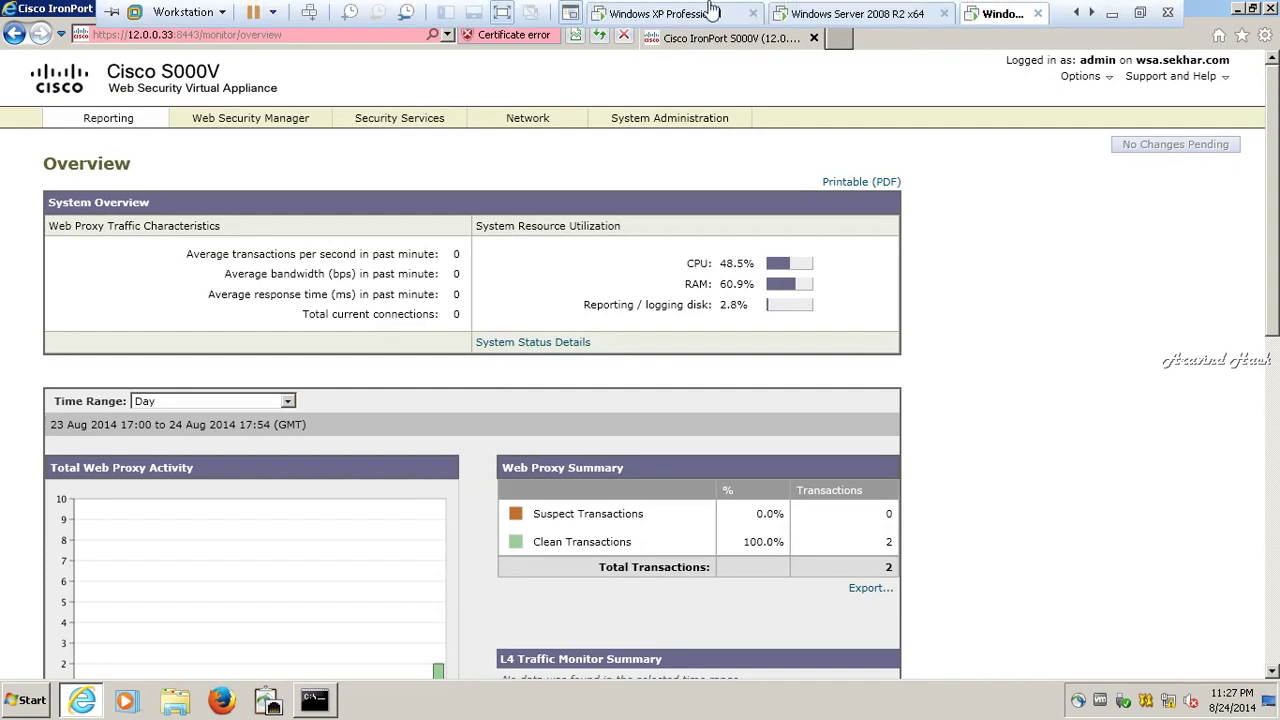
pyautogui.click(870, 13)
pyautogui.click(1092, 13)
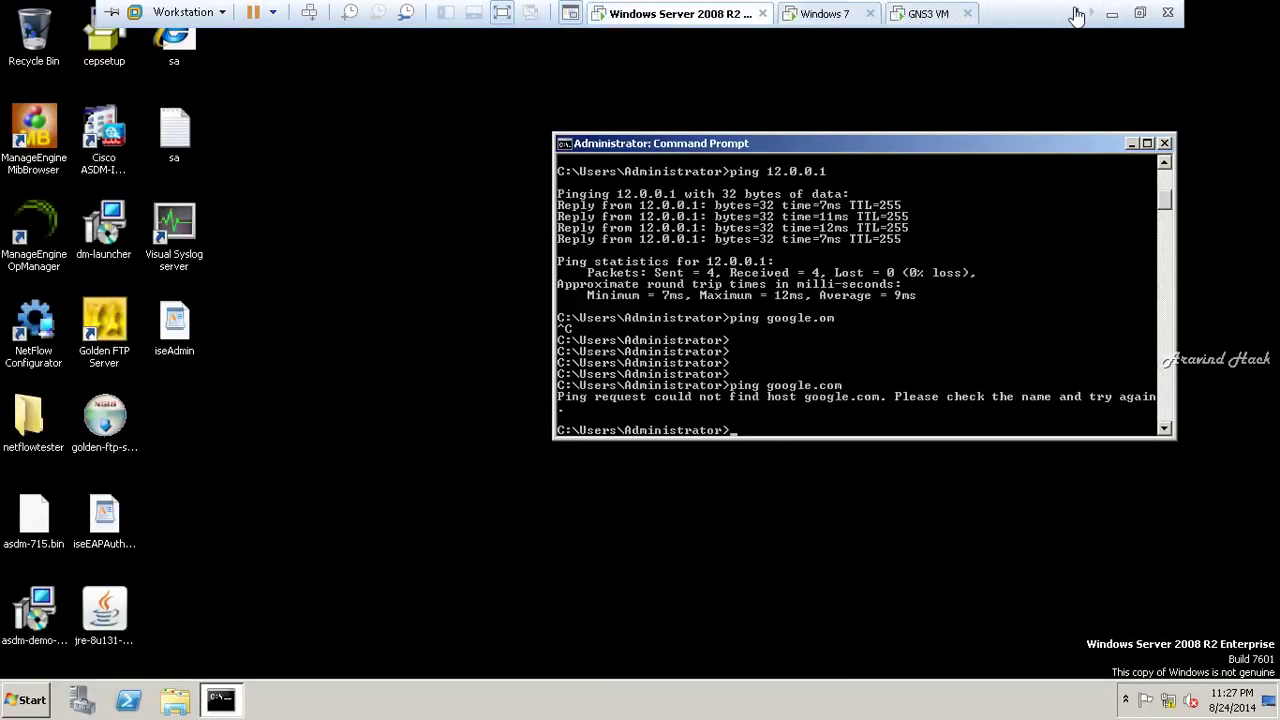
# - Submit the 12.0.0.33 proxy login on the XP machine again, then switch to the Ironport console
pyautogui.click(1076, 13)
pyautogui.click(672, 13)
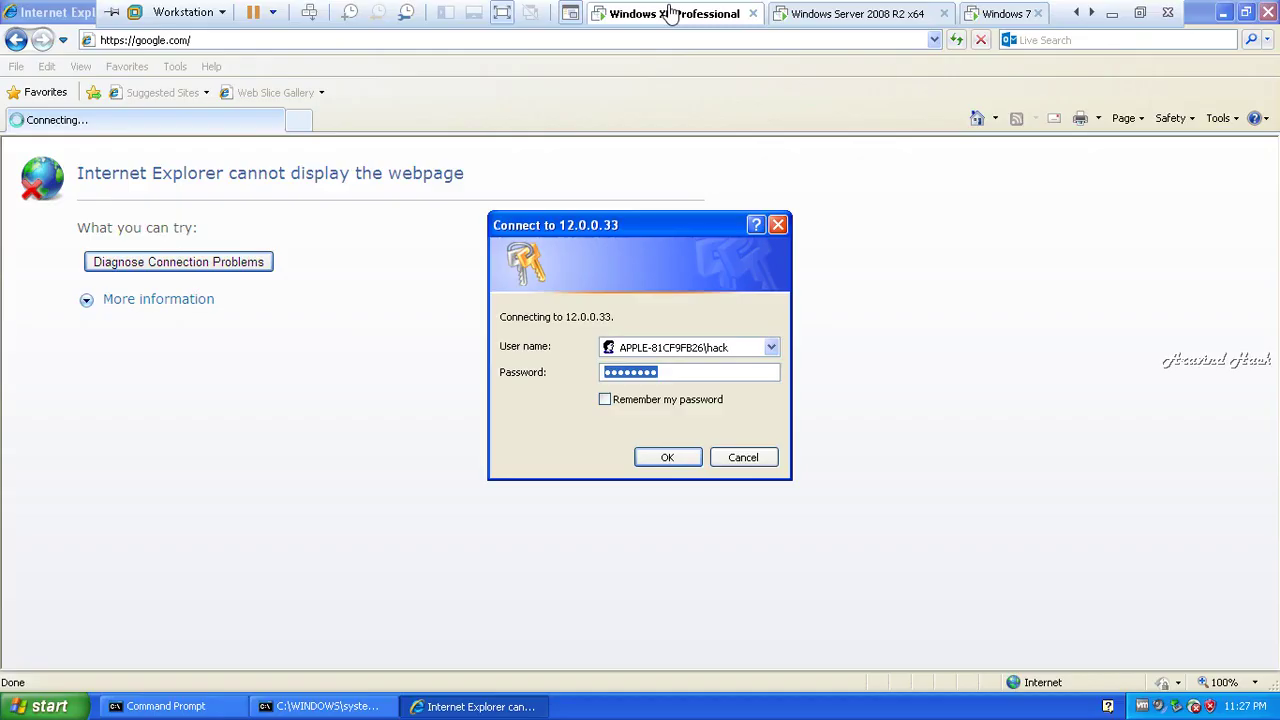
pyautogui.click(667, 457)
pyautogui.click(675, 462)
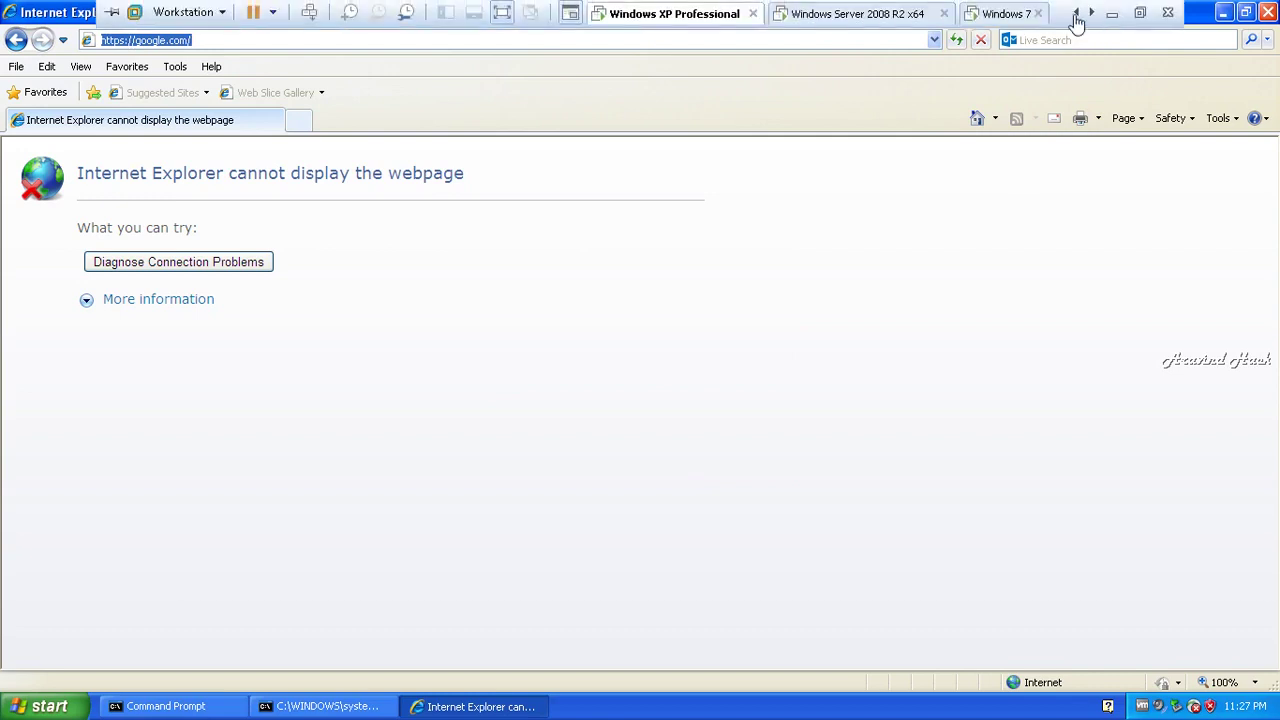
pyautogui.click(1077, 14)
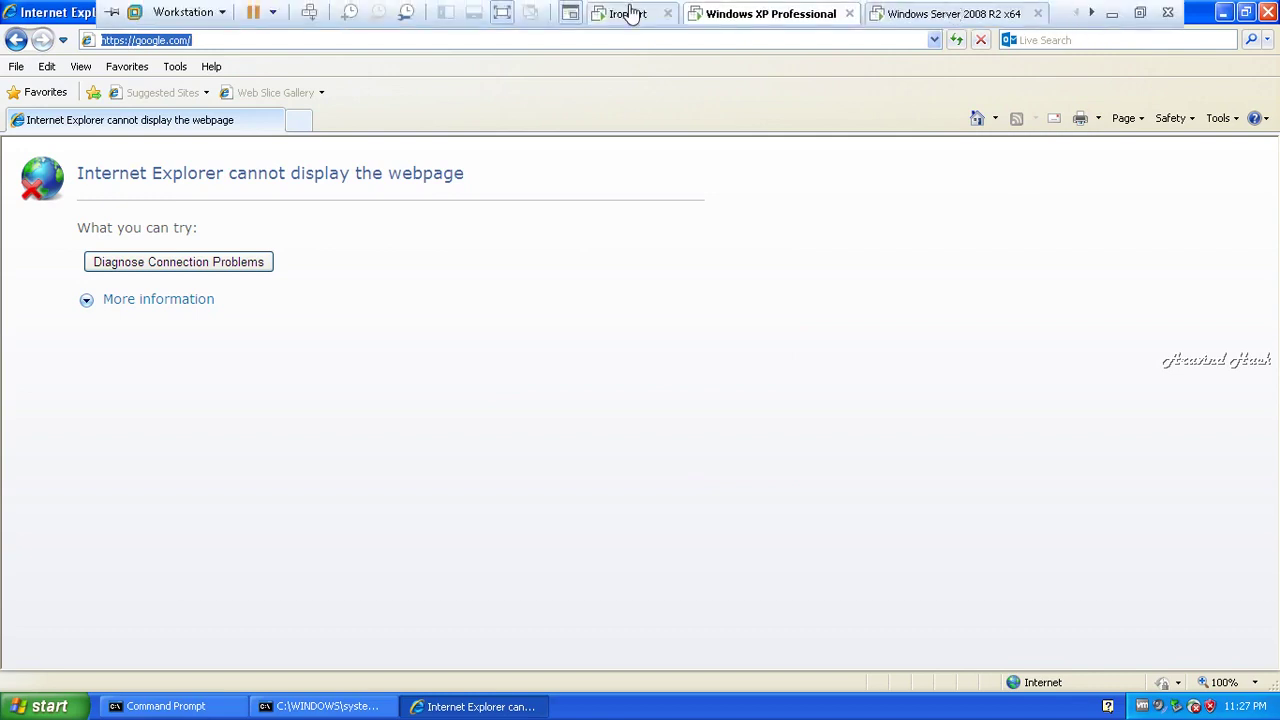
pyautogui.click(628, 13)
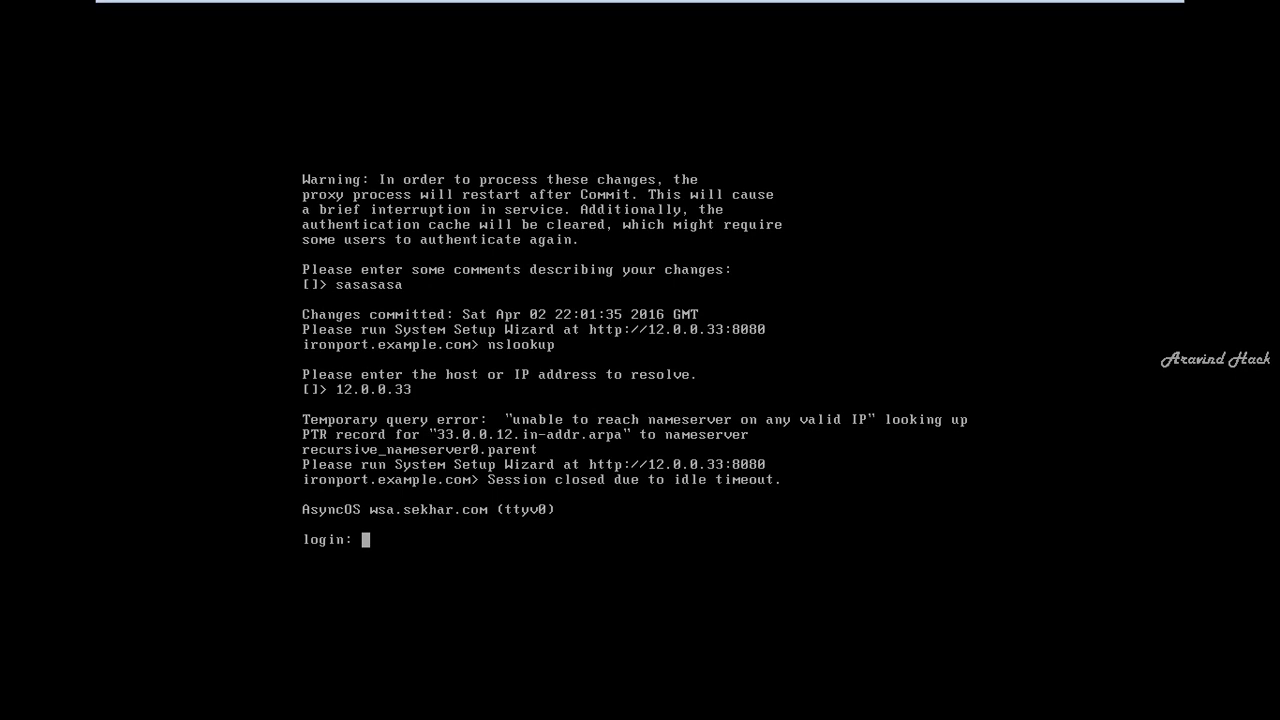
# - Log back in to the WSA CLI as admin with the account password
pyautogui.write('admin')
pyautogui.press('Return')
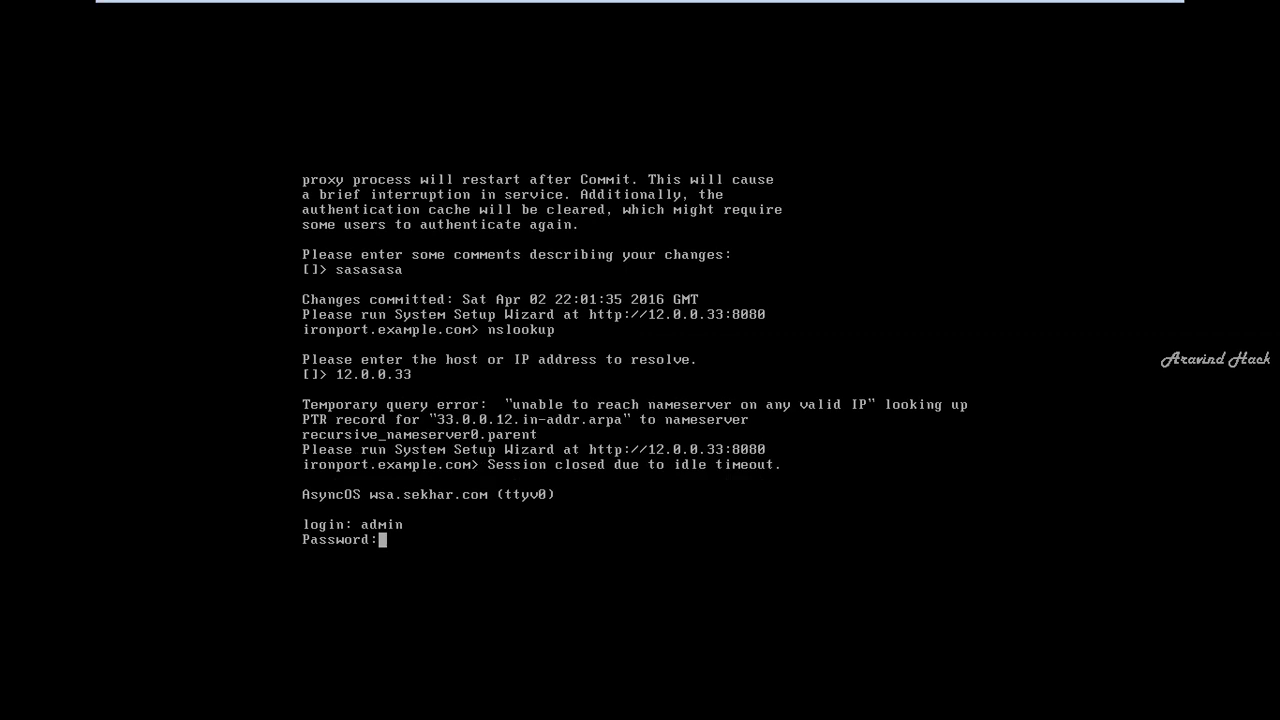
pyautogui.press('Return')
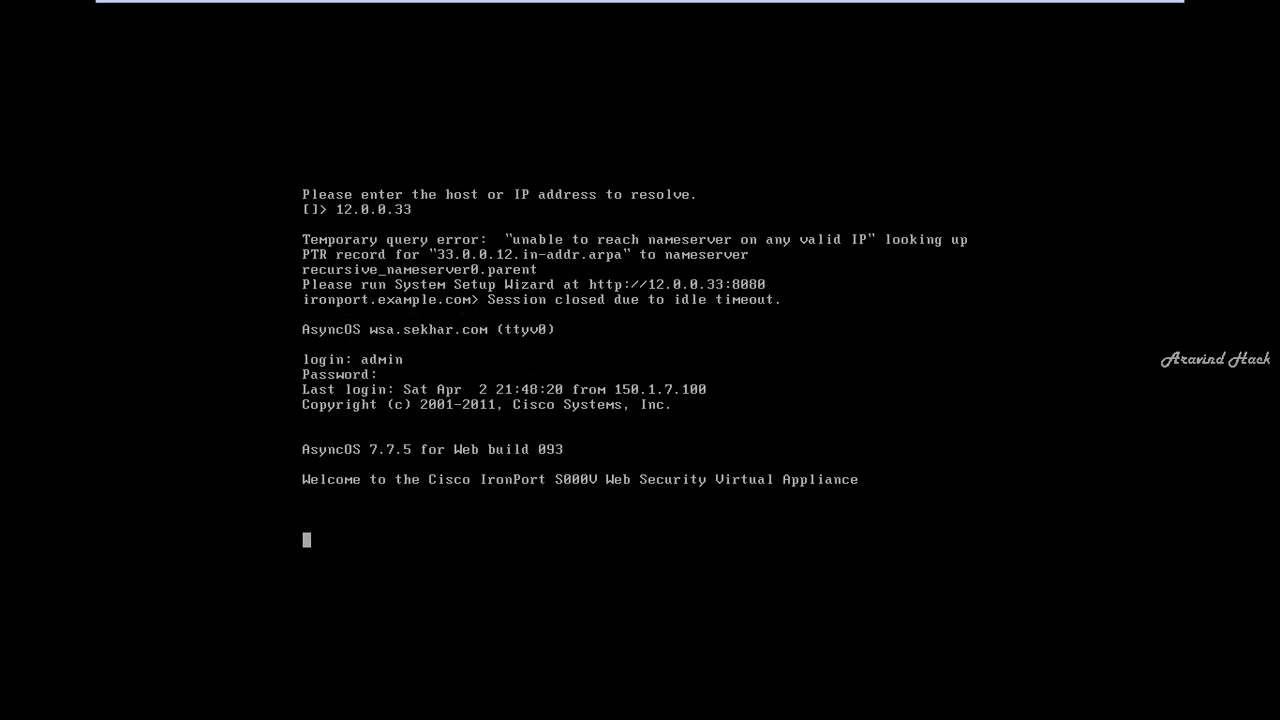
pyautogui.press('Return')
pyautogui.press('Return')
pyautogui.press('Return')
# - Ping google.com from the appliance, which fails the host name lookup
pyautogui.write('p')
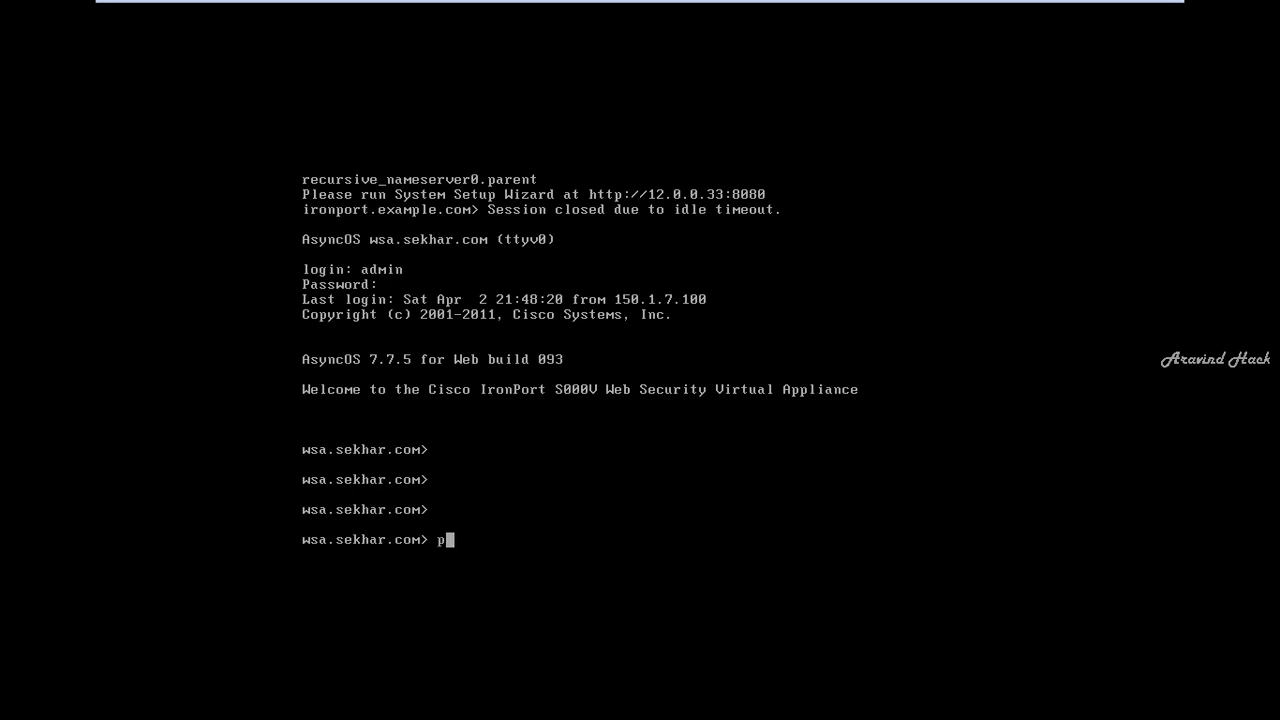
pyautogui.write('ing google.com')
pyautogui.press('Return')
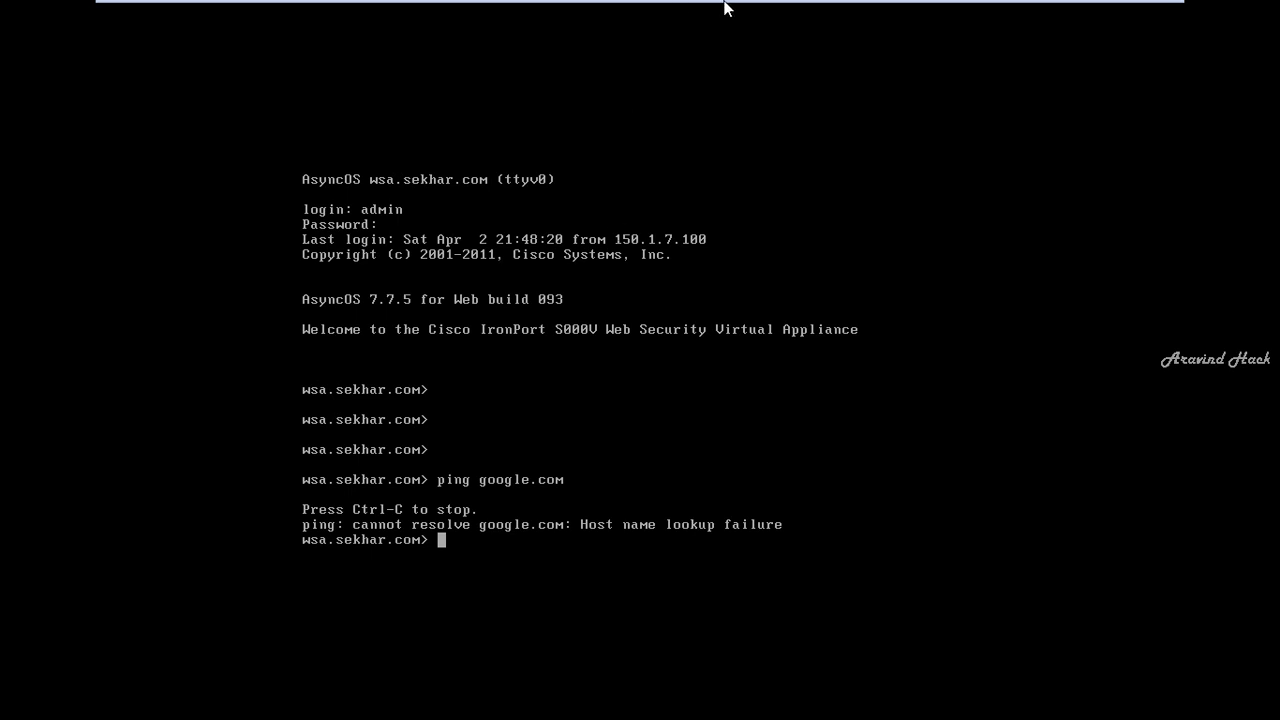
# - Minimize VMware and ping google.com from a host Command Prompt at C:\
pyautogui.moveTo(845, 6)
pyautogui.click(1113, 11)
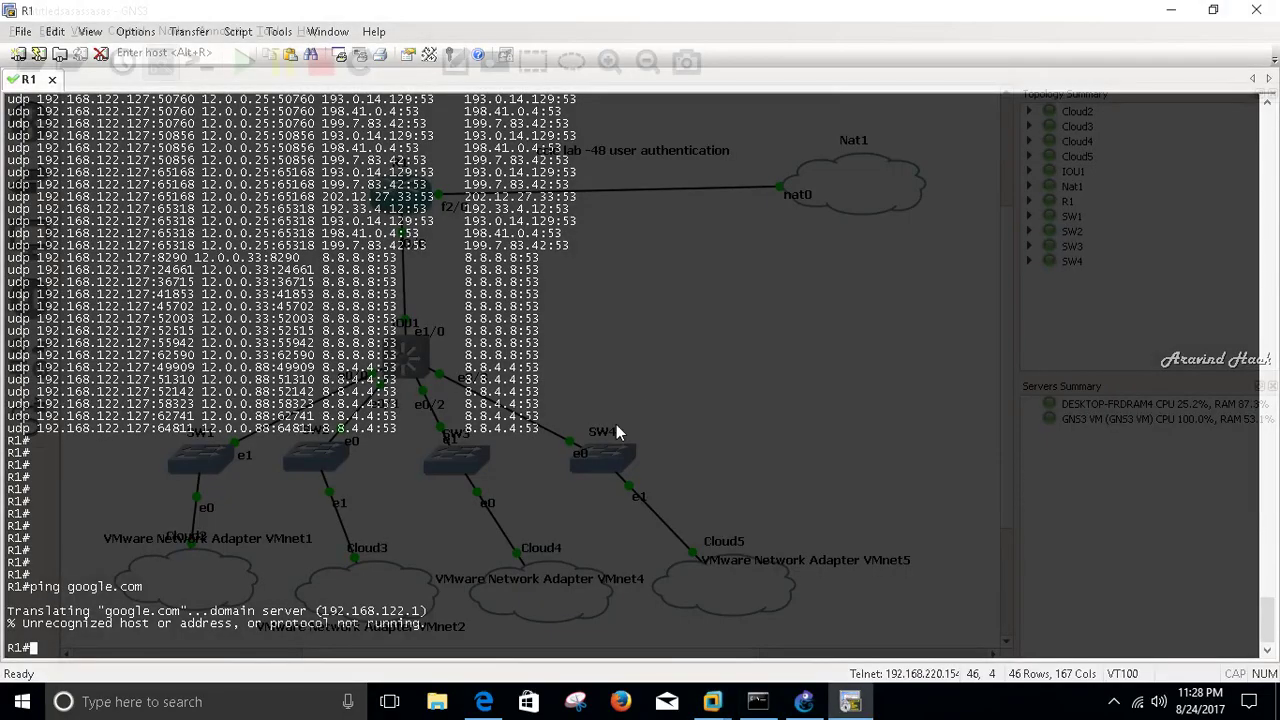
pyautogui.press('super+r')
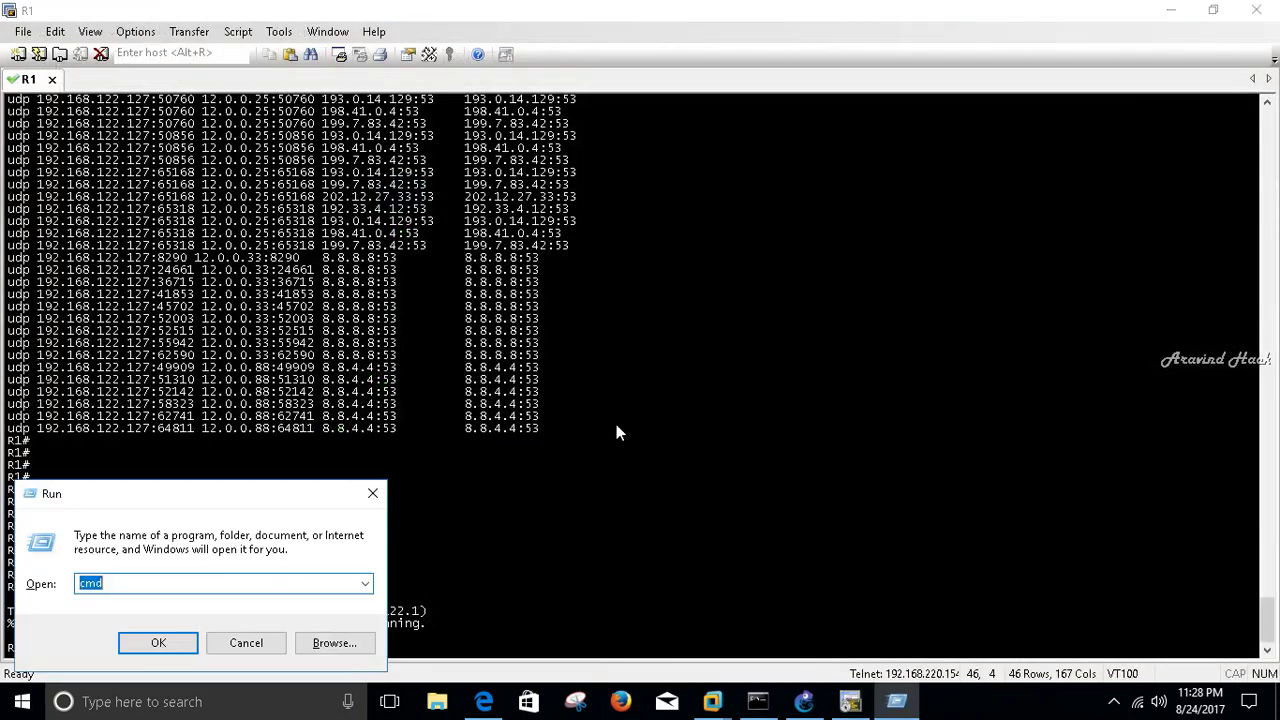
pyautogui.press('Return')
pyautogui.write('cd]')
pyautogui.press('Return')
pyautogui.write('cd]')
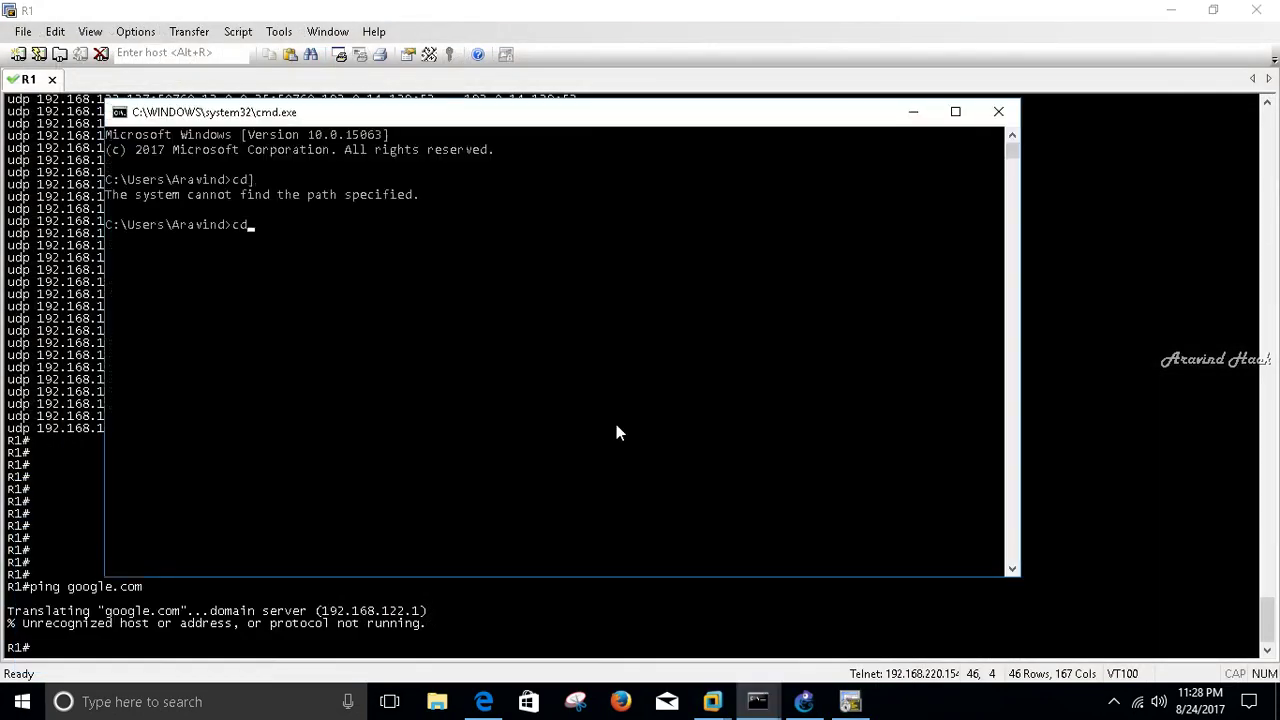
pyautogui.press('Return')
pyautogui.write('cd\\')
pyautogui.press('Return')
pyautogui.write('ping')
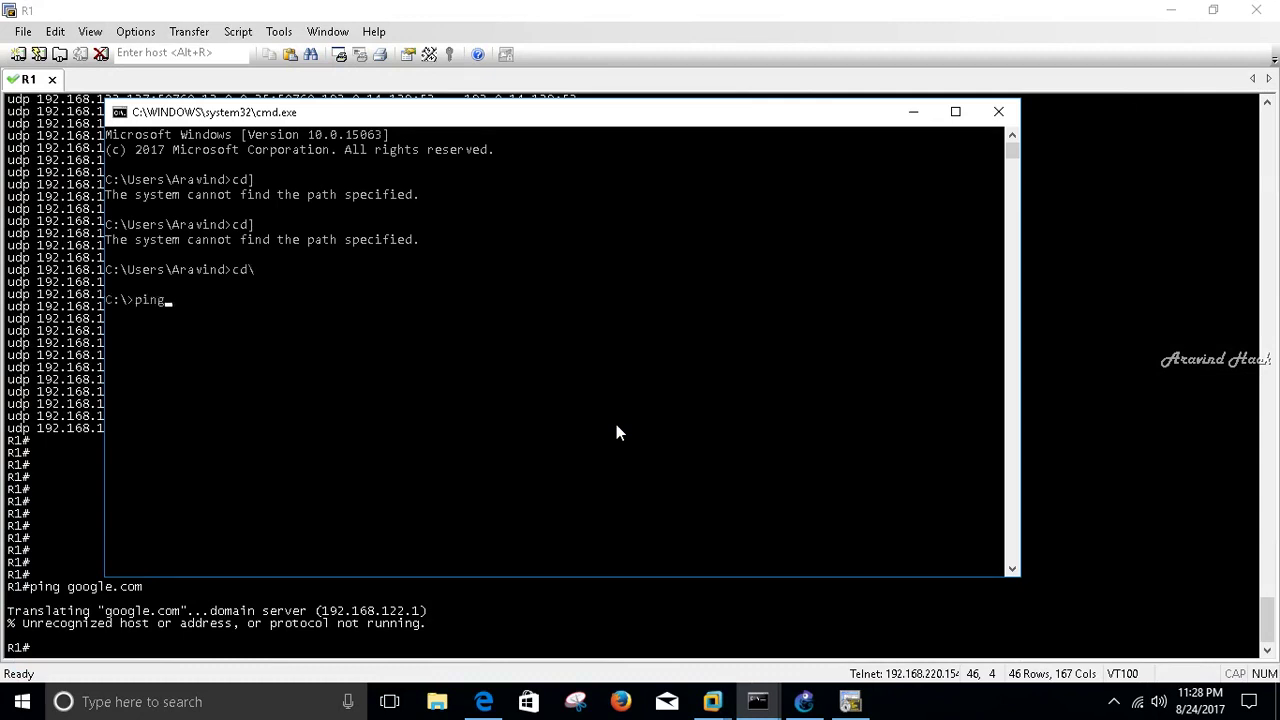
pyautogui.write(' google.com')
pyautogui.press('Return')
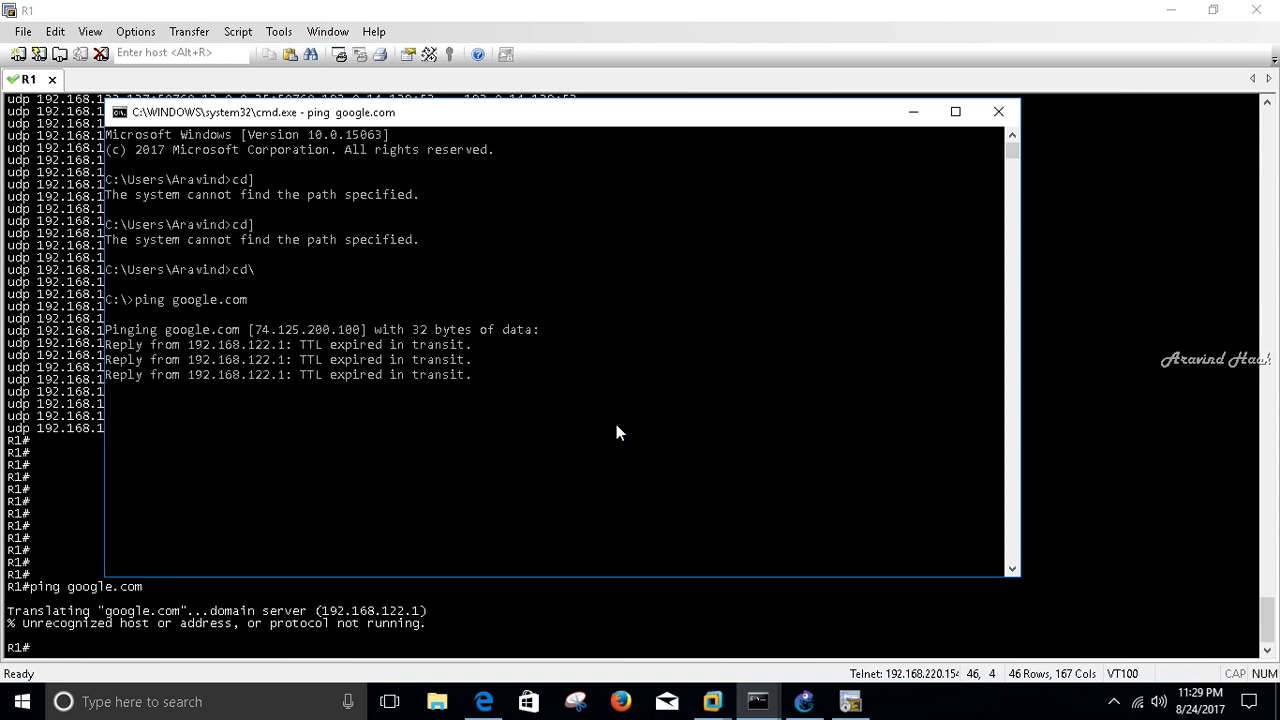
# - Run a continuous ping google.com -t and stop it after TTL-expired replies
pyautogui.press('Up')
pyautogui.write('-')
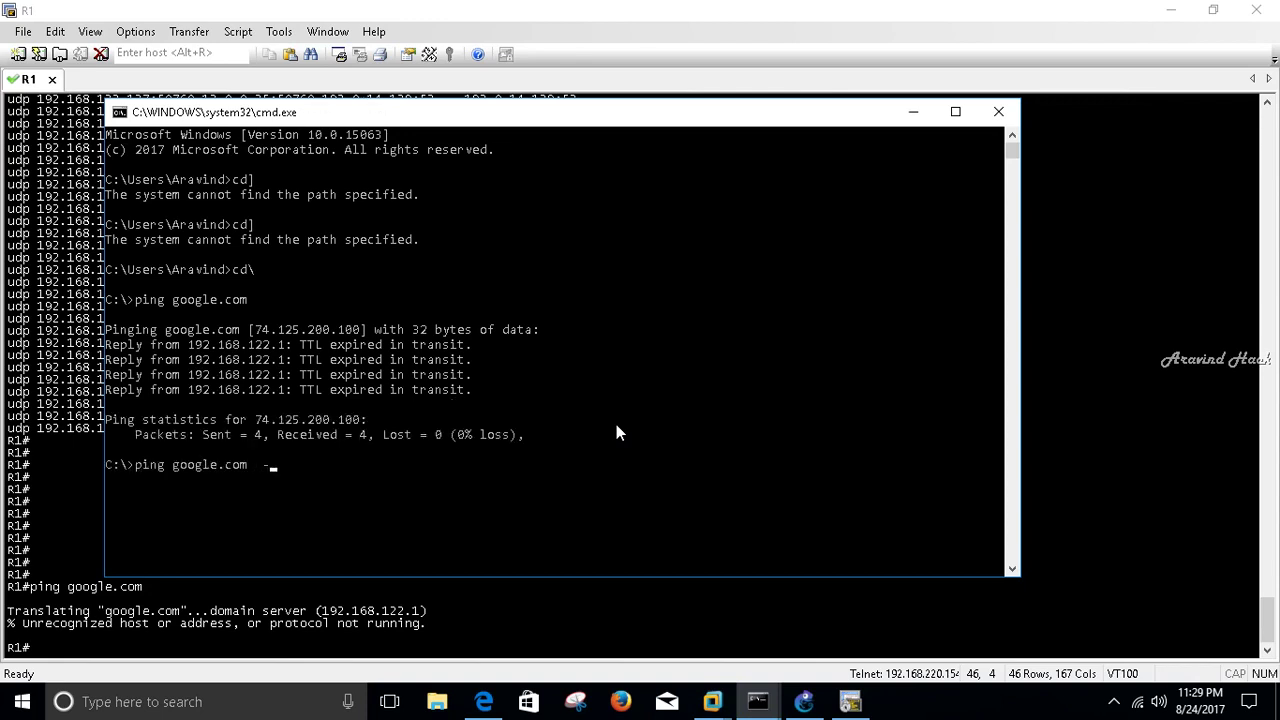
pyautogui.write('t')
pyautogui.press('Return')
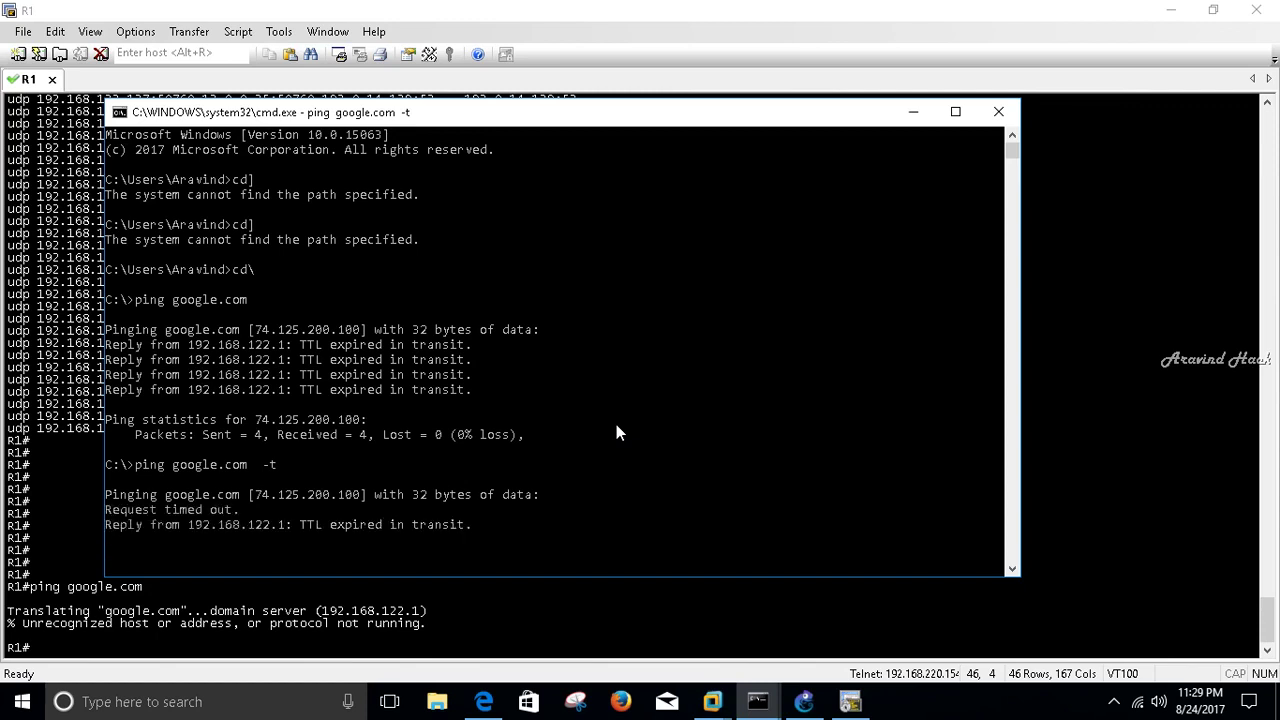
pyautogui.hotkey('ctrl', 'c')
pyautogui.press('Return')
pyautogui.press('Return')
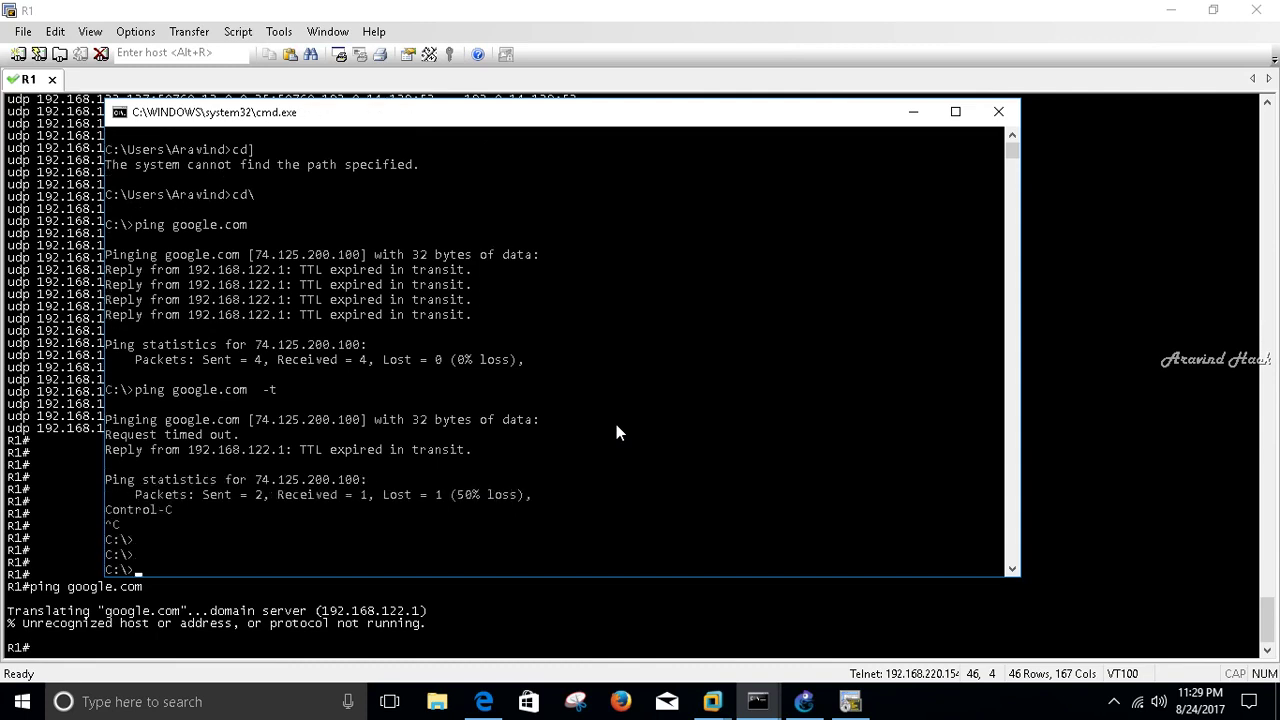
pyautogui.press('Return')
# - Begin typing a new ping command for another host name
pyautogui.write('ping goo')
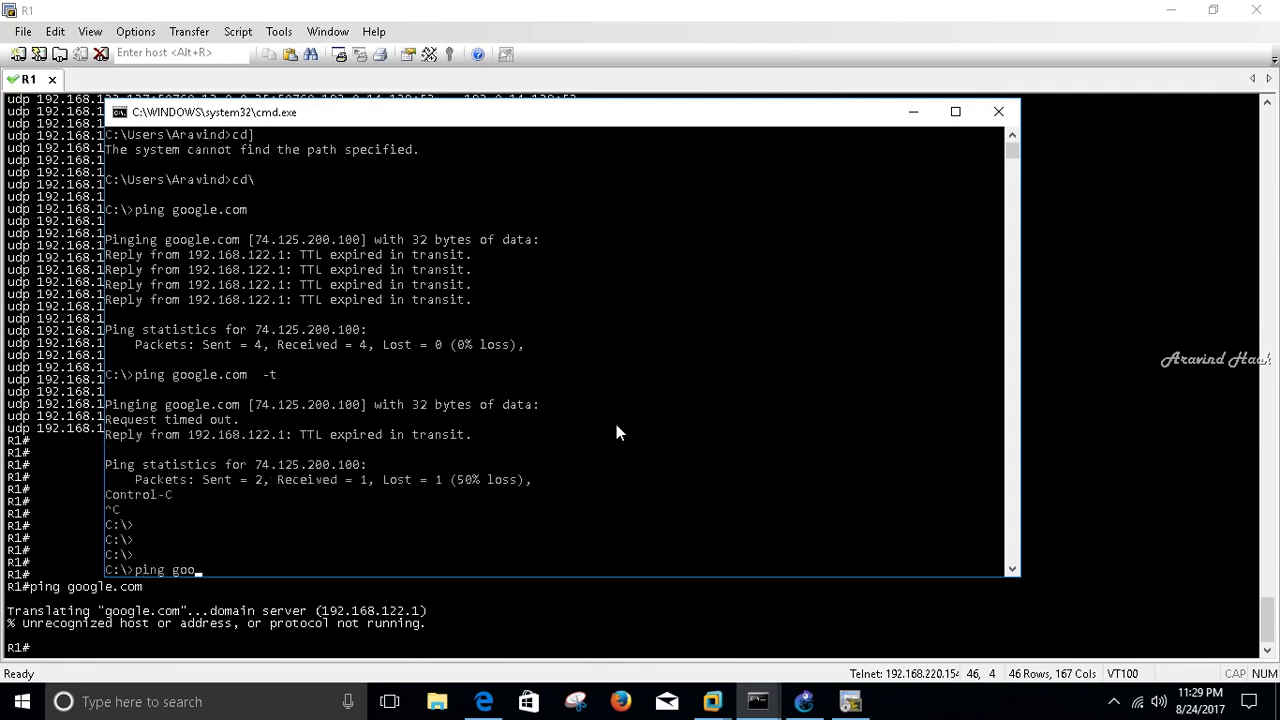
pyautogui.press('BackSpace')
pyautogui.press('BackSpace')
pyautogui.write('fa')
pyautogui.press('BackSpace')
pyautogui.write('ace')
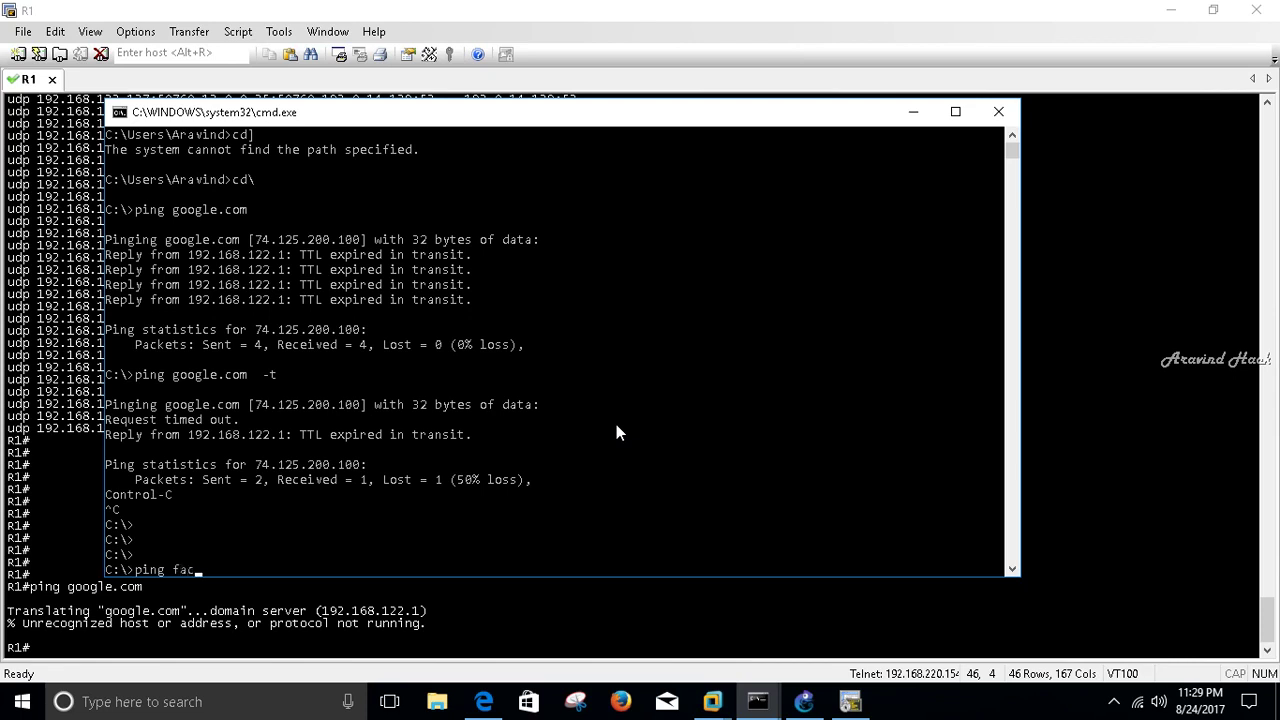